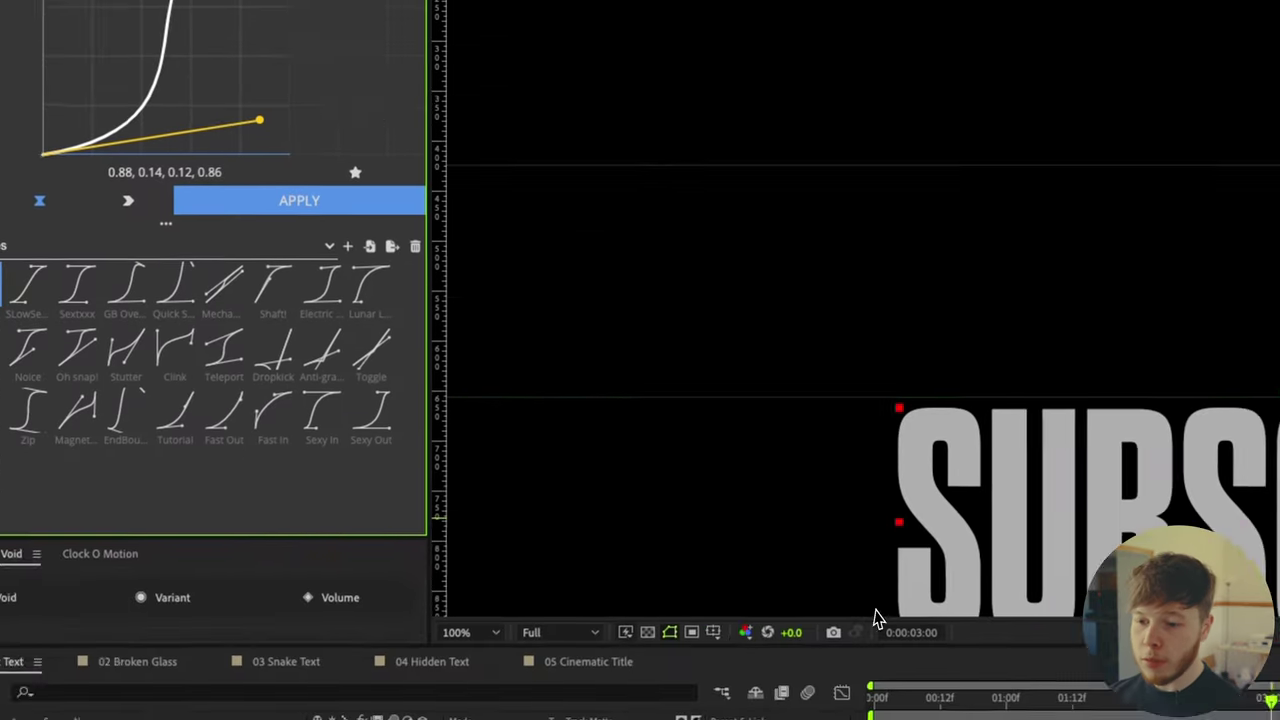
Fit the composition in view and play the SUBSCRIBE text's position animation from the start.
click(469, 632)
click(365, 432)
key(F2)
mouse_move(748, 449)
mouse_down()
mouse_move(795, 449)
mouse_move(750, 449)
mouse_up()
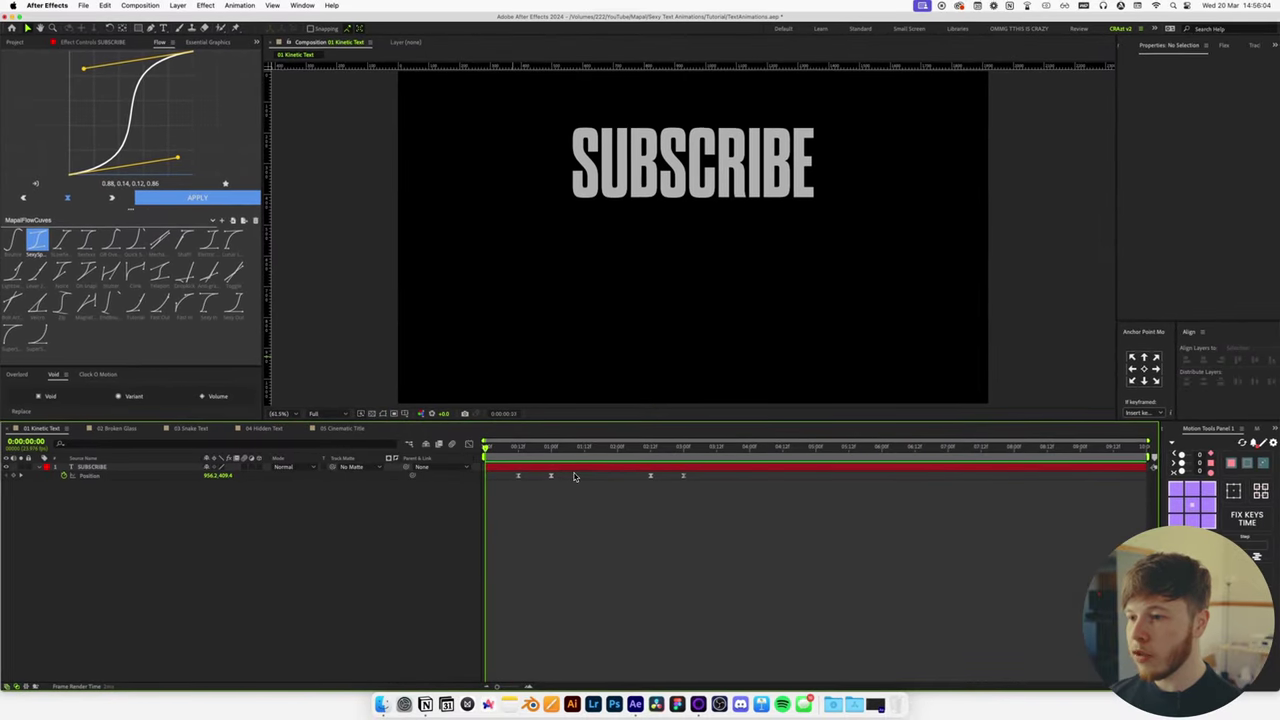
key(space)
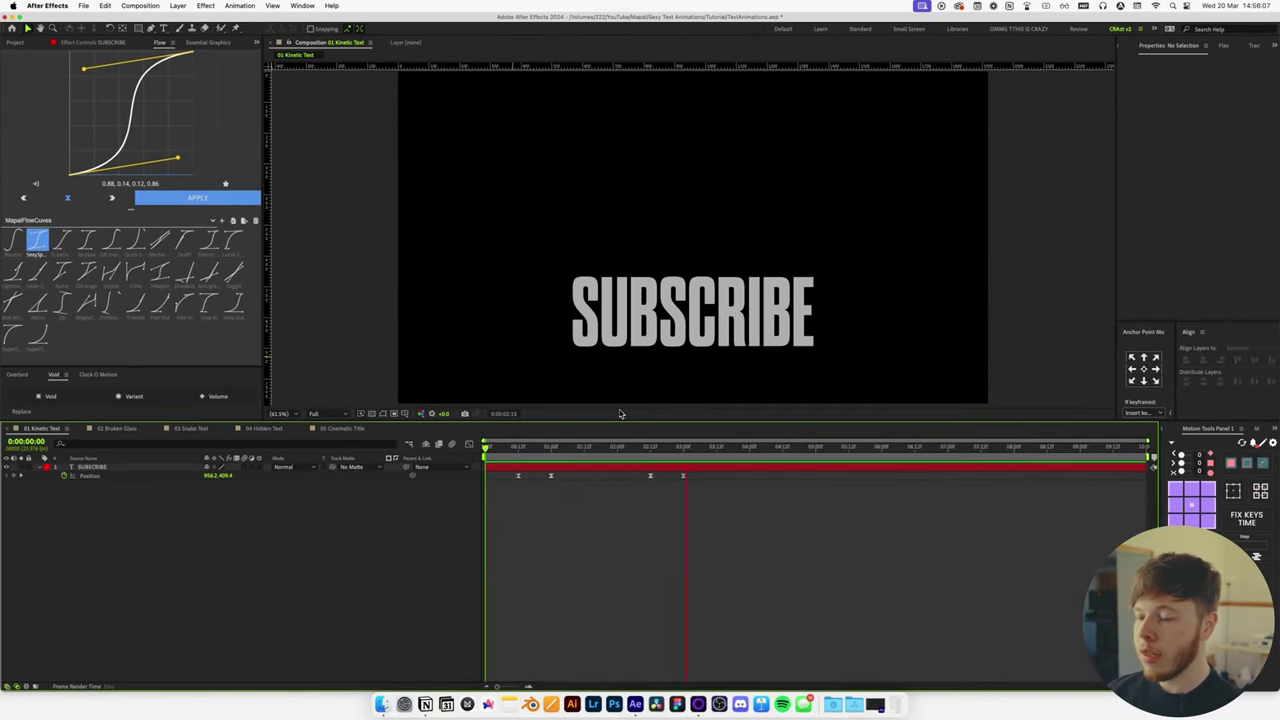
key(space)
Duplicate the SUBSCRIBE text layer and set the copy's fill colour to BFF06C.
click(576, 448)
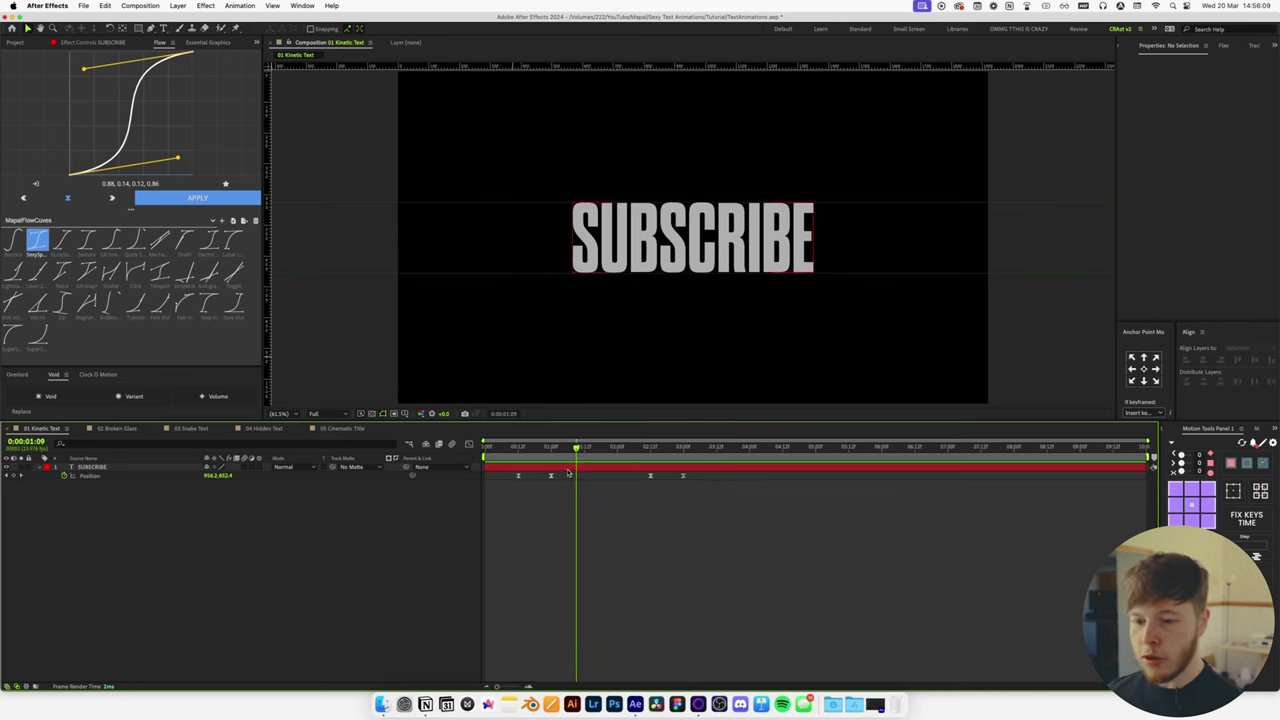
click(568, 467)
key(super+d)
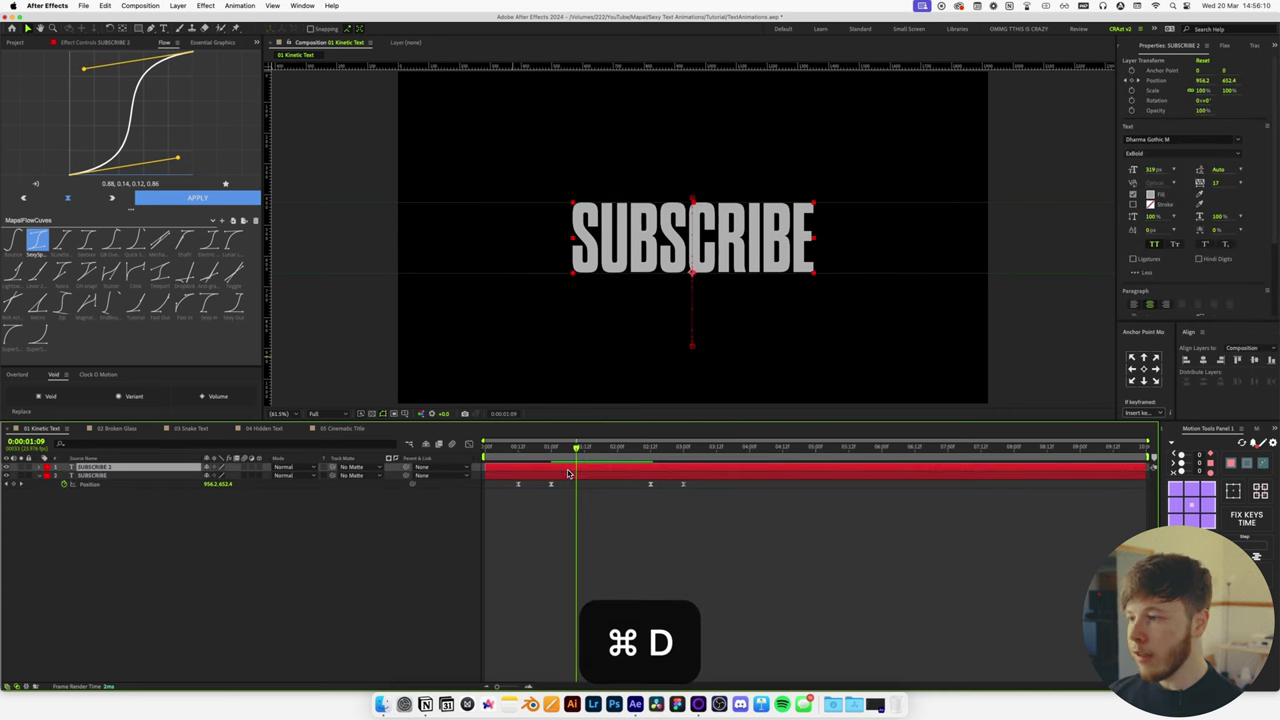
click(1150, 196)
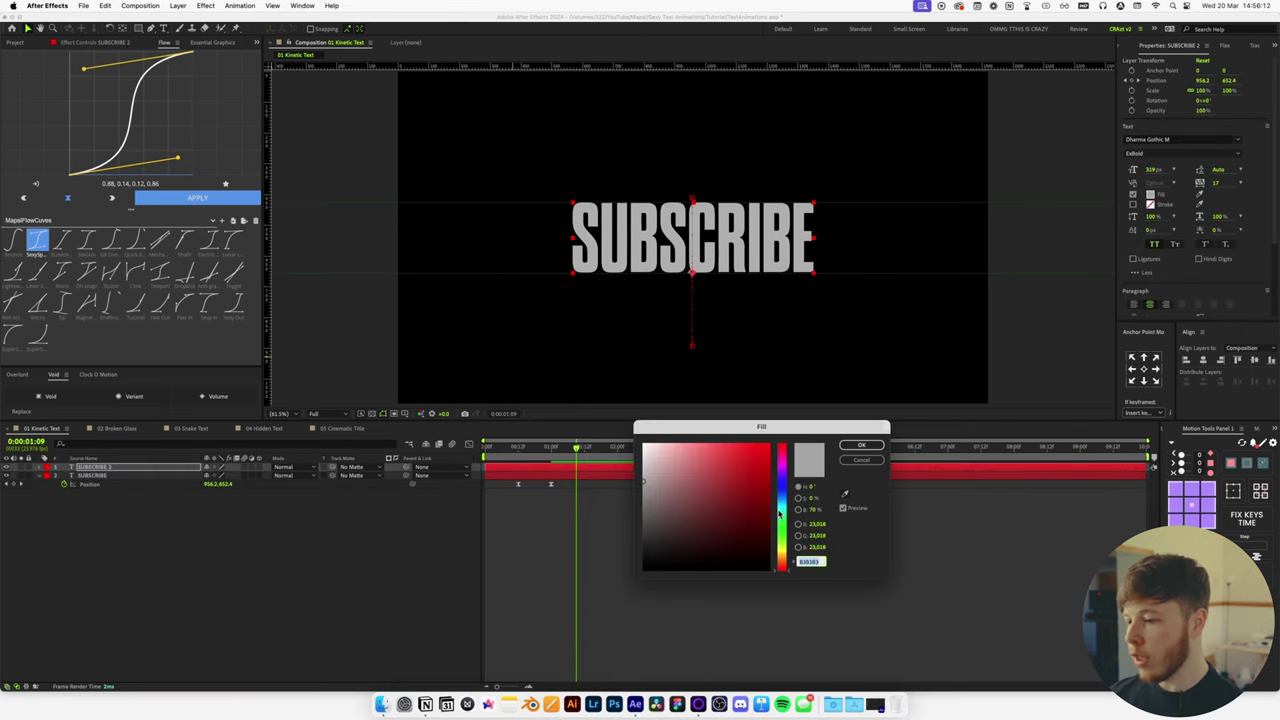
text(BFF06C)
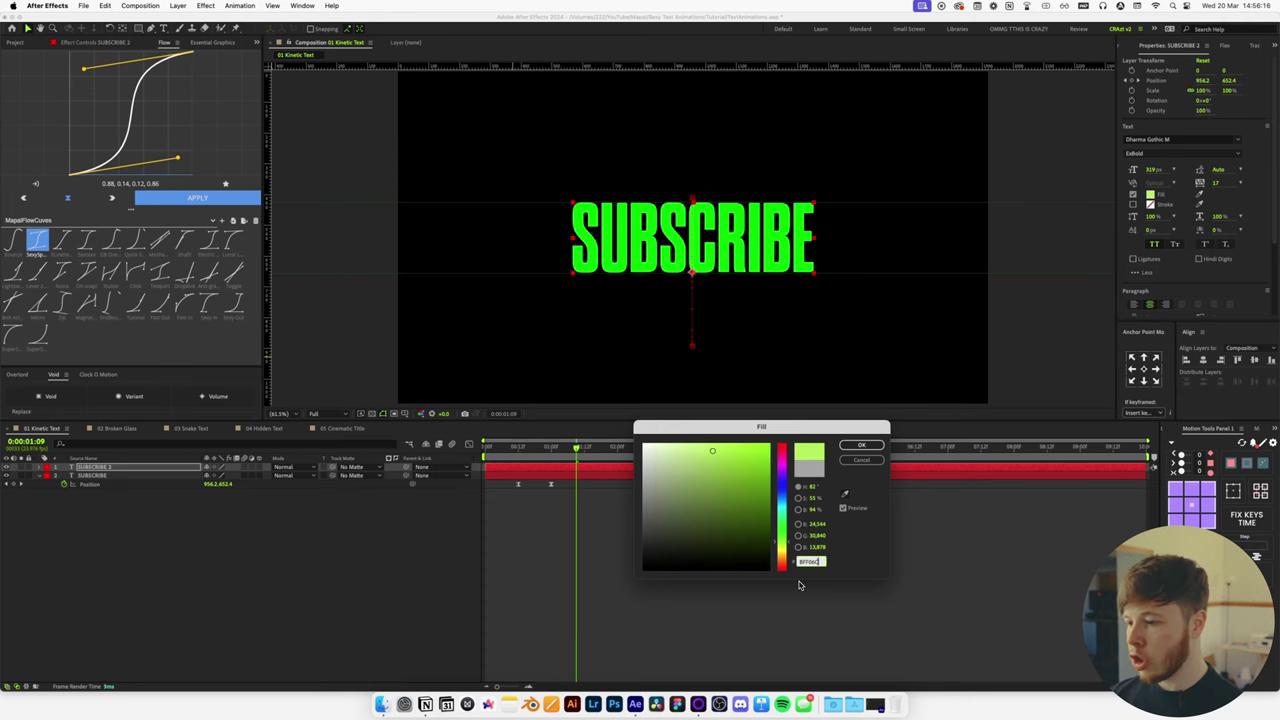
key(Return)
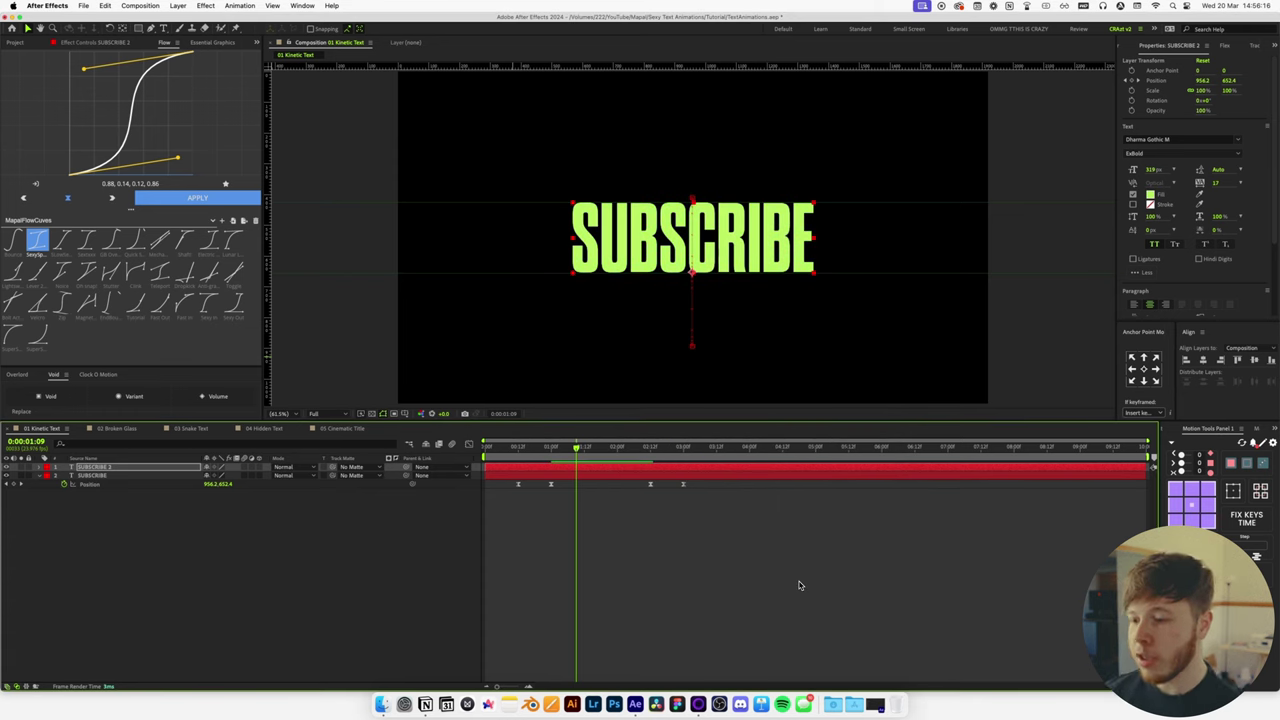
Reveal the green copy's position keyframes and split the layer at 0:00:02:10, just before its second move.
key(u)
drag(572, 448, 546, 458)
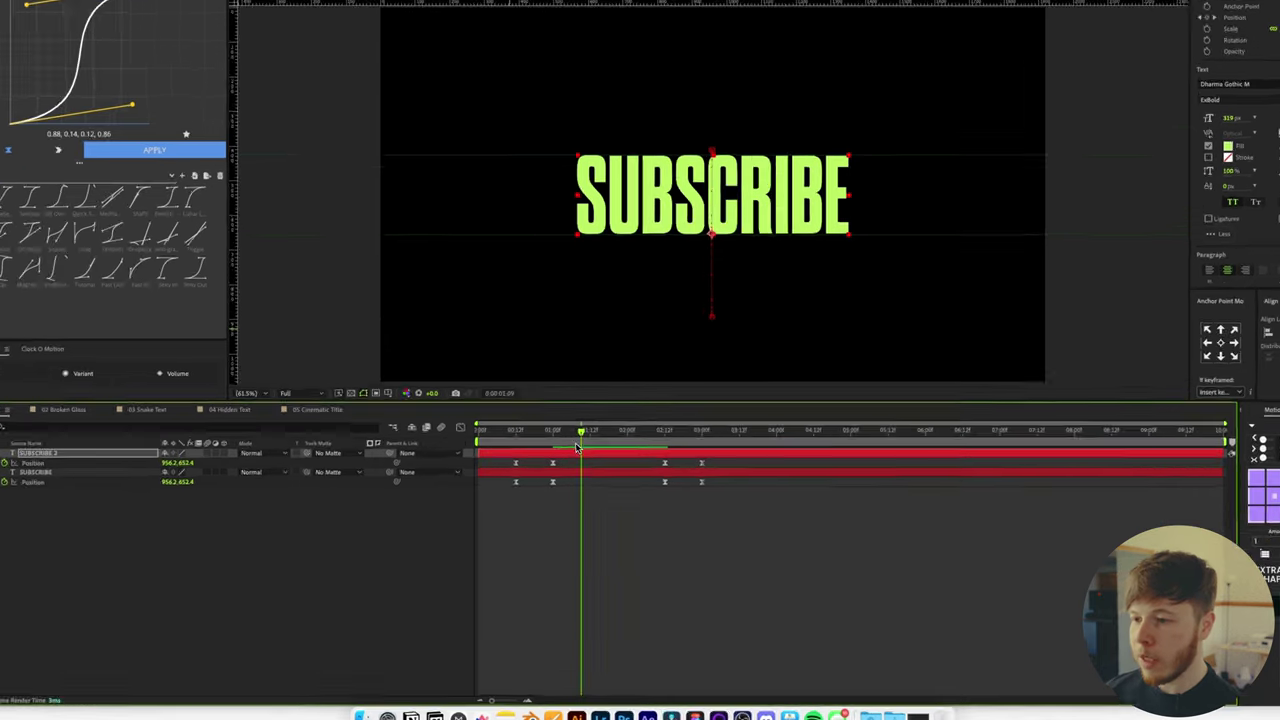
drag(555, 339, 753, 332)
key(super+shift+d)
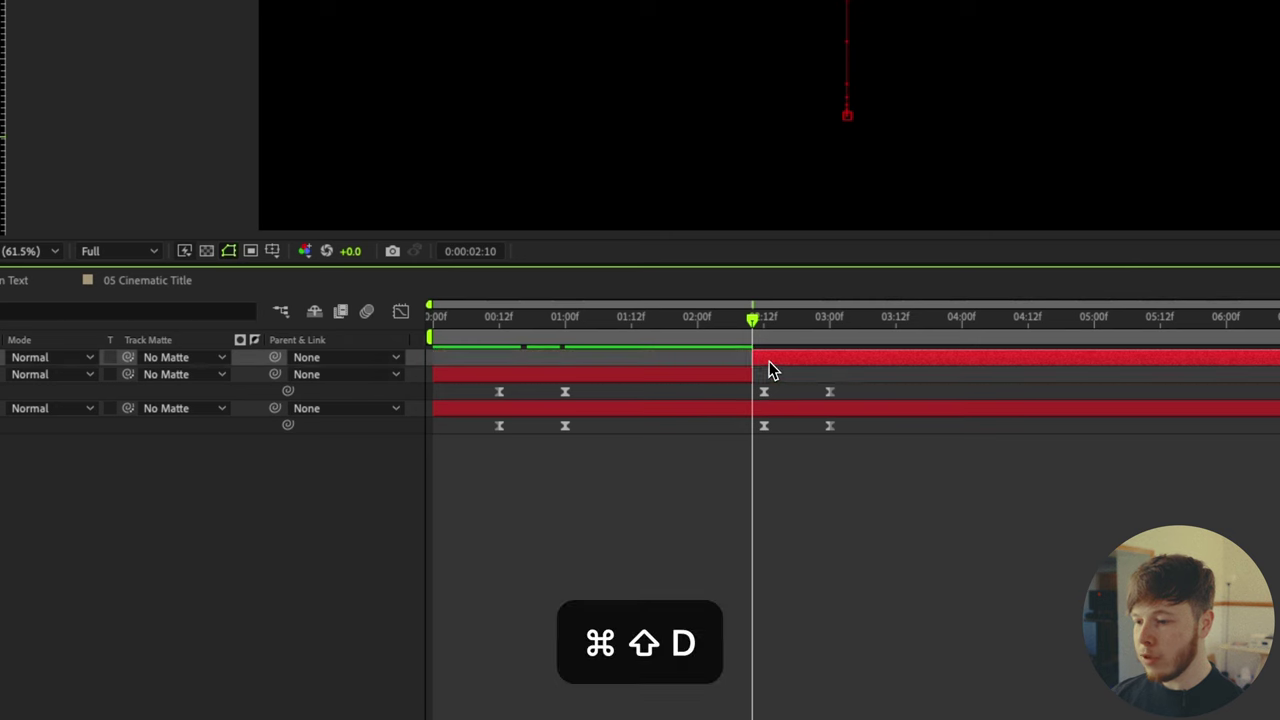
Shift the split's second part earlier to match the grey text's first keyframe pair, and its first part later to match the second pair.
drag(772, 360, 563, 360)
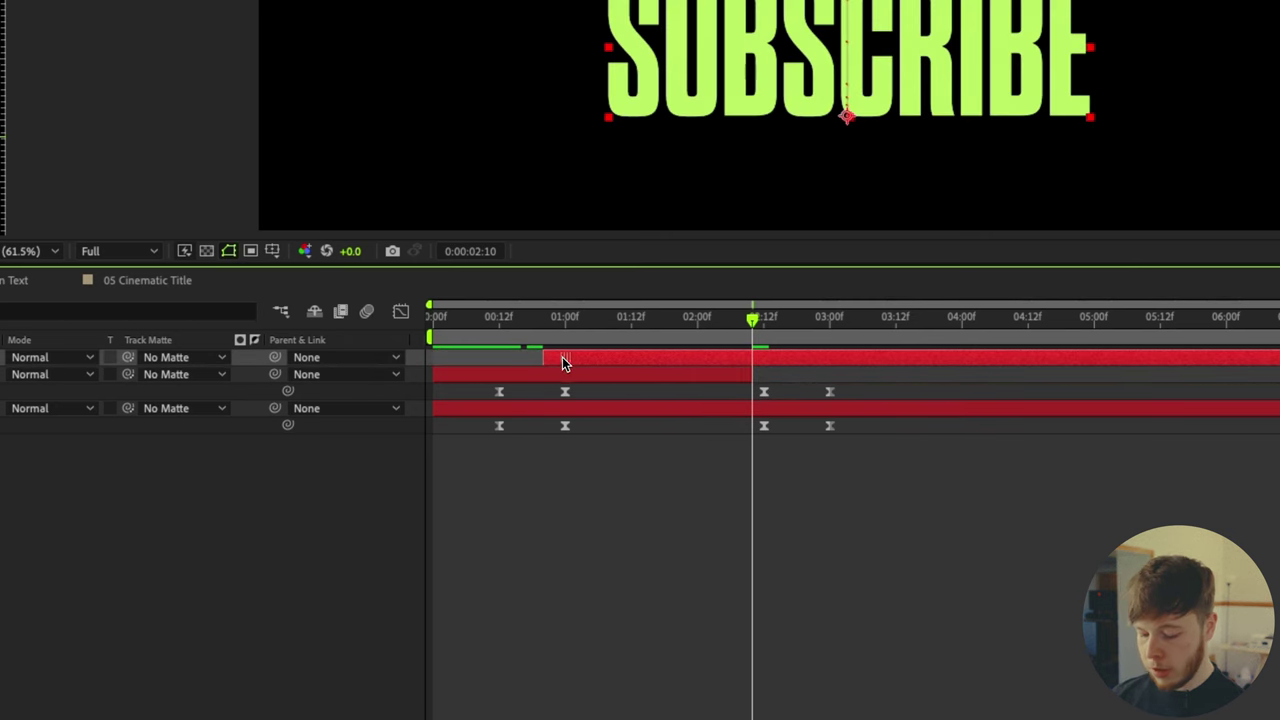
key(u)
drag(642, 359, 587, 361)
click(505, 328)
drag(514, 392, 782, 391)
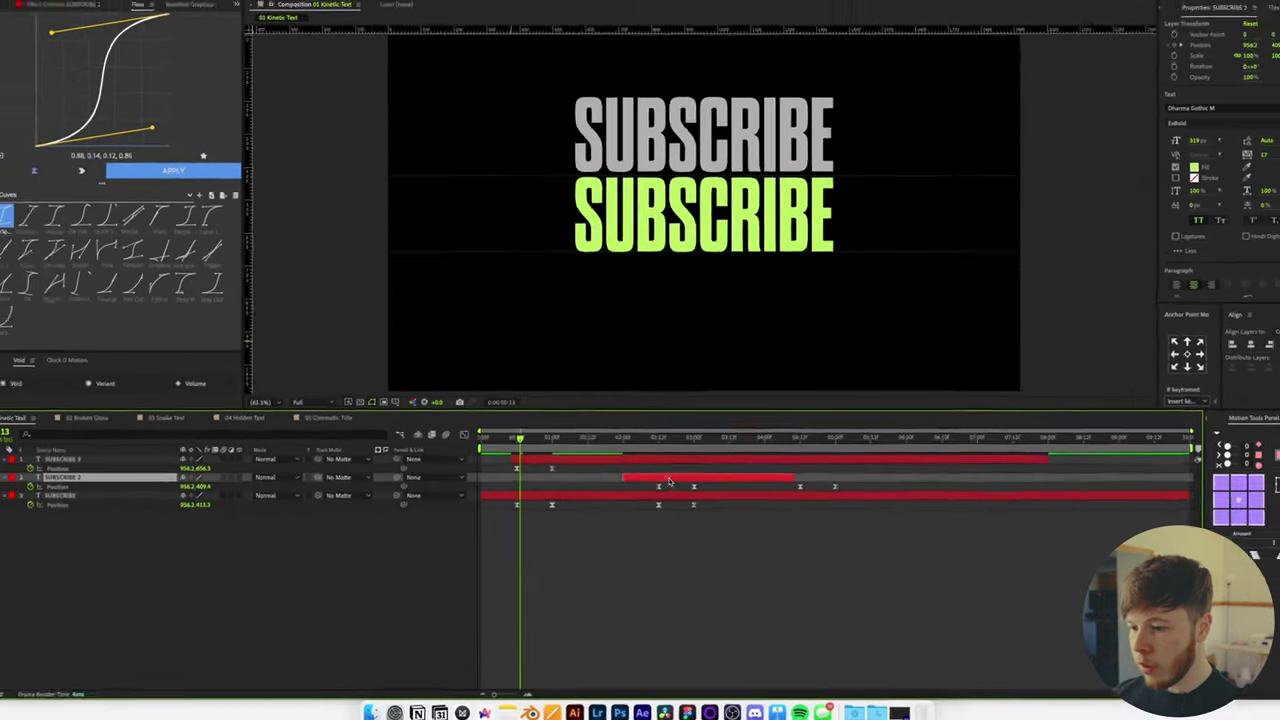
Extend the top green text layer's in point back to the start of the composition.
click(485, 340)
drag(511, 459, 604, 464)
click(513, 468)
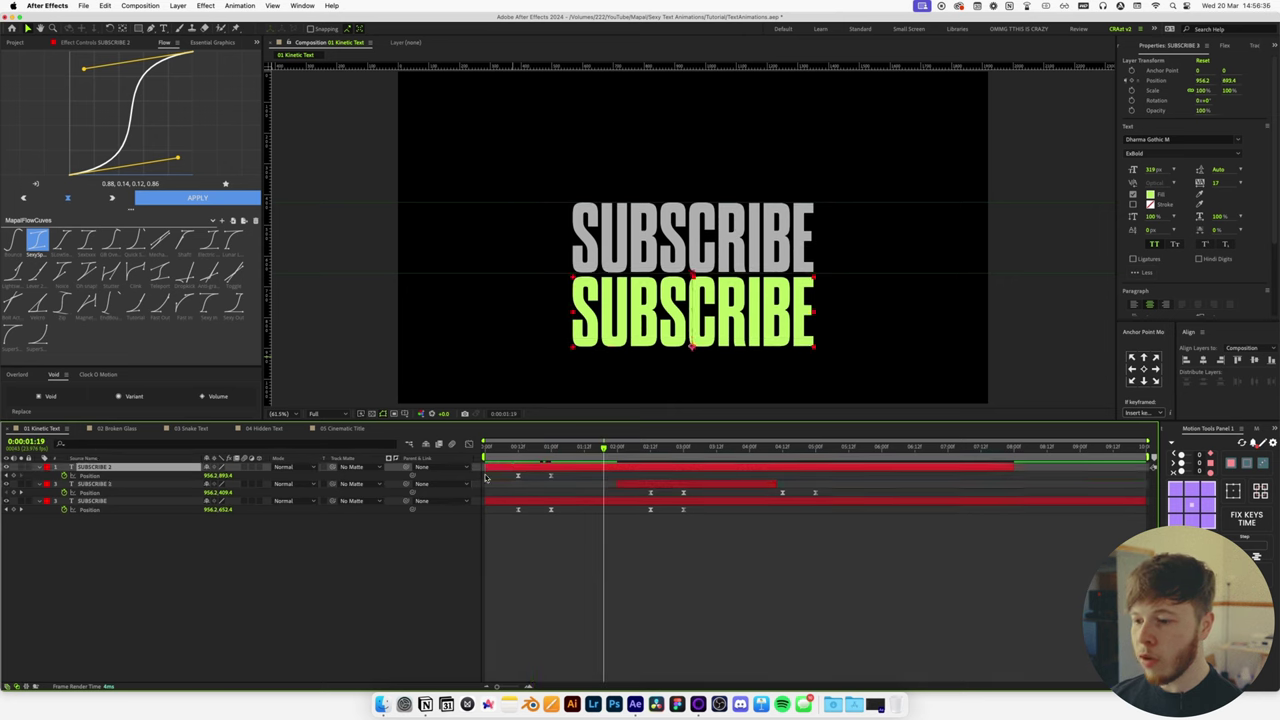
click(658, 545)
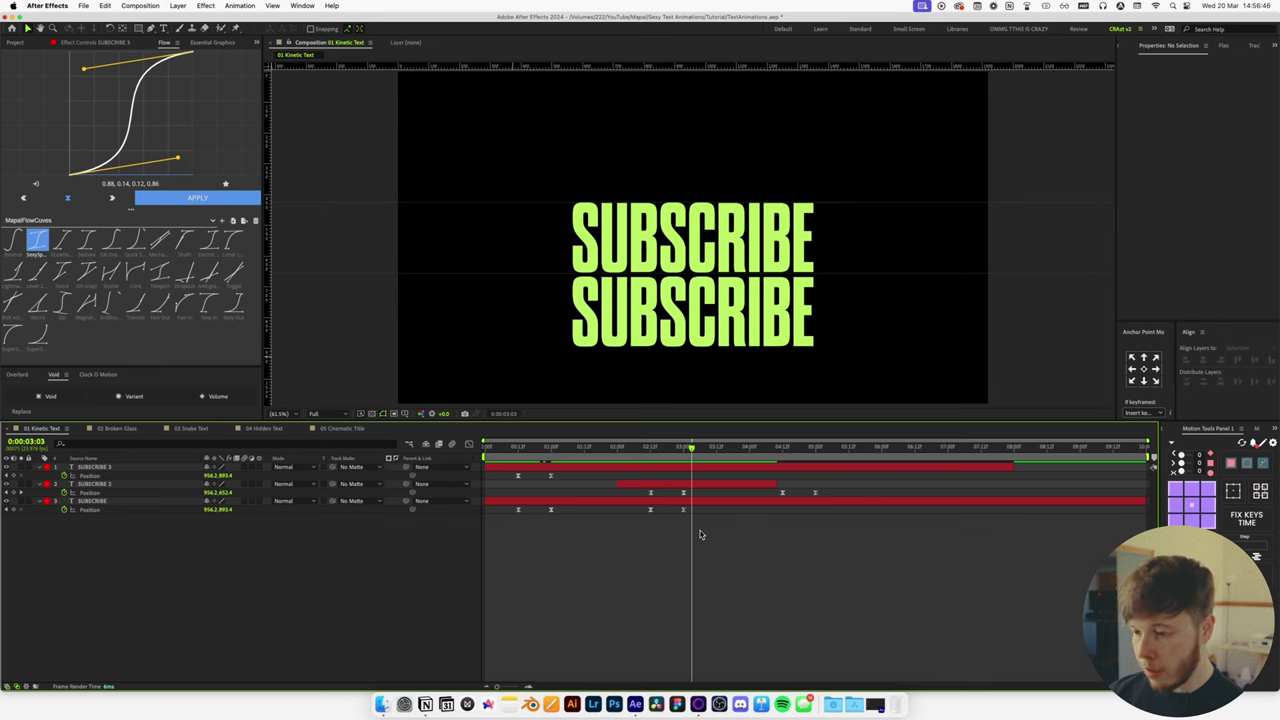
End the work area just after the grey text's last keyframe and play back the combined text animation.
click(609, 449)
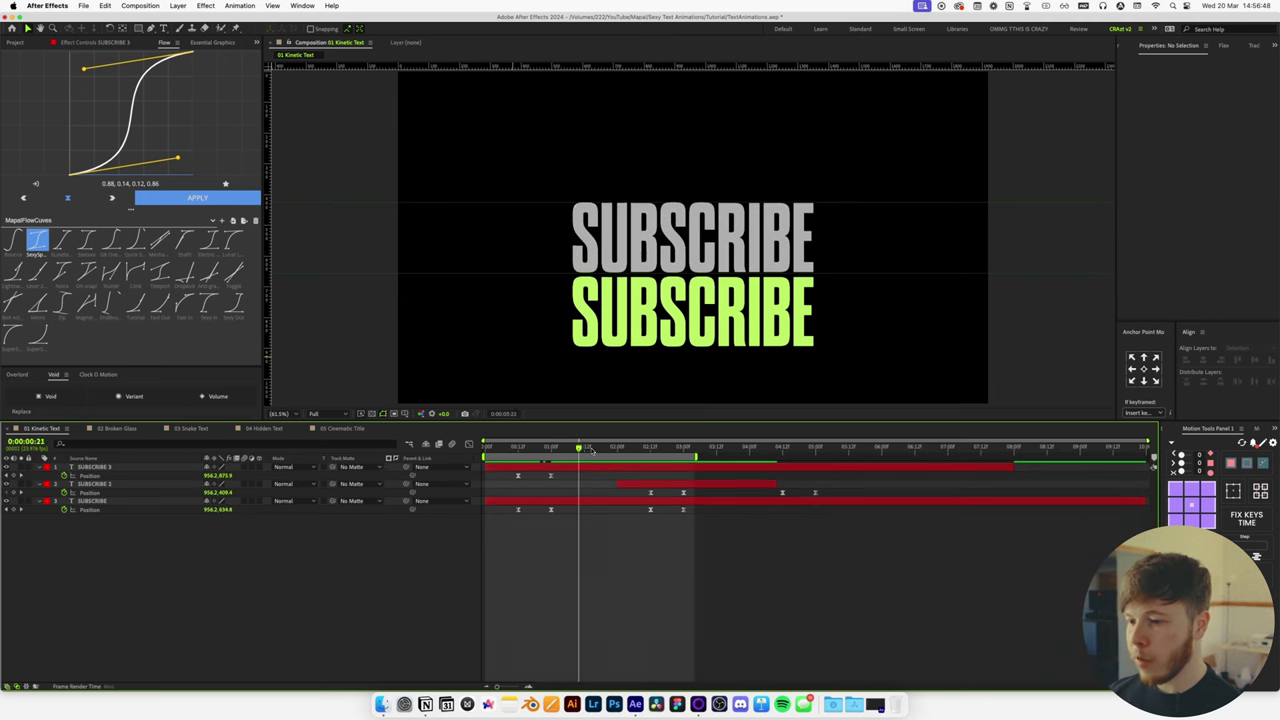
key(space)
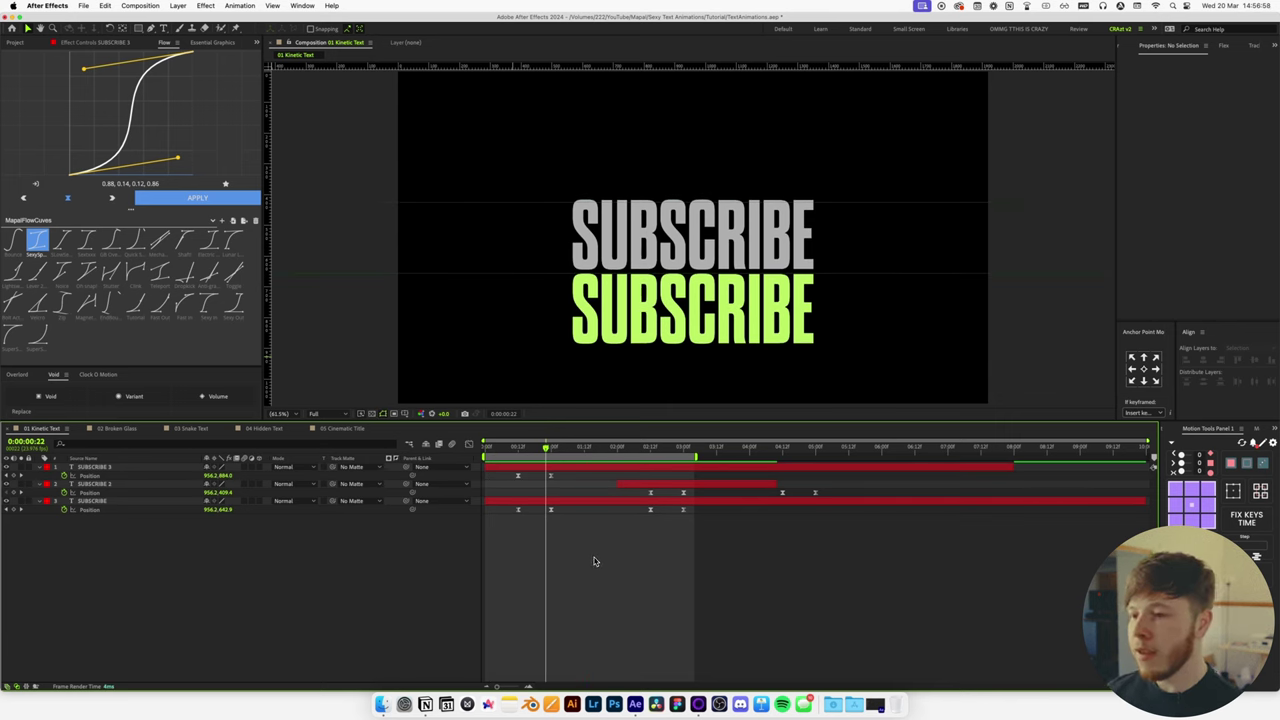
drag(574, 448, 583, 448)
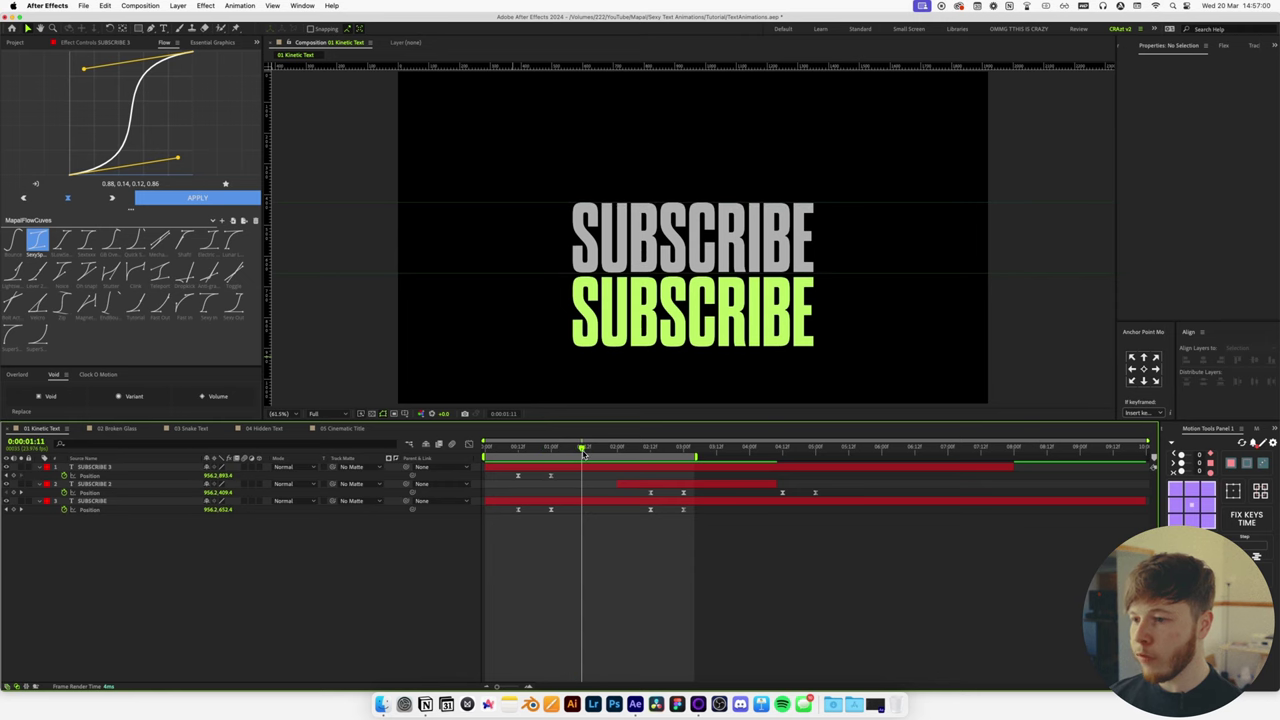
Set up the Rectangle tool with no stroke and a solid red fill.
scroll(614, 237, up, 1)
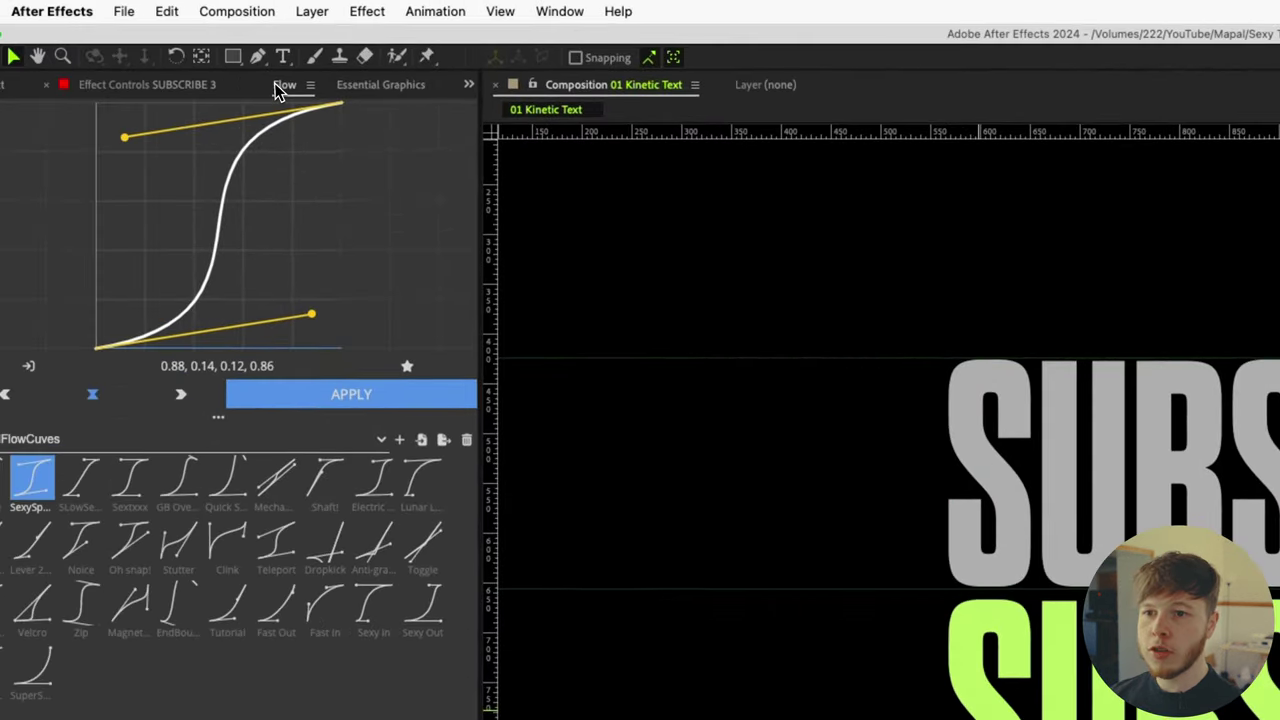
click(118, 31)
click(380, 77)
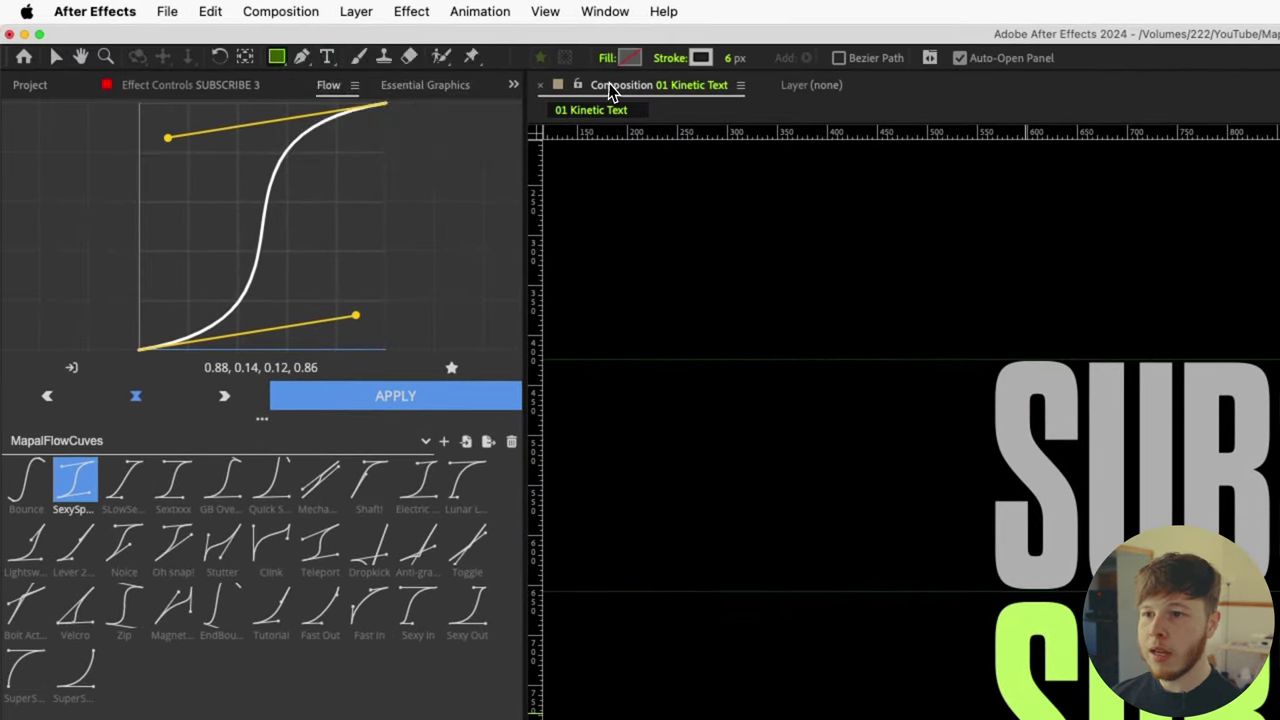
click(667, 57)
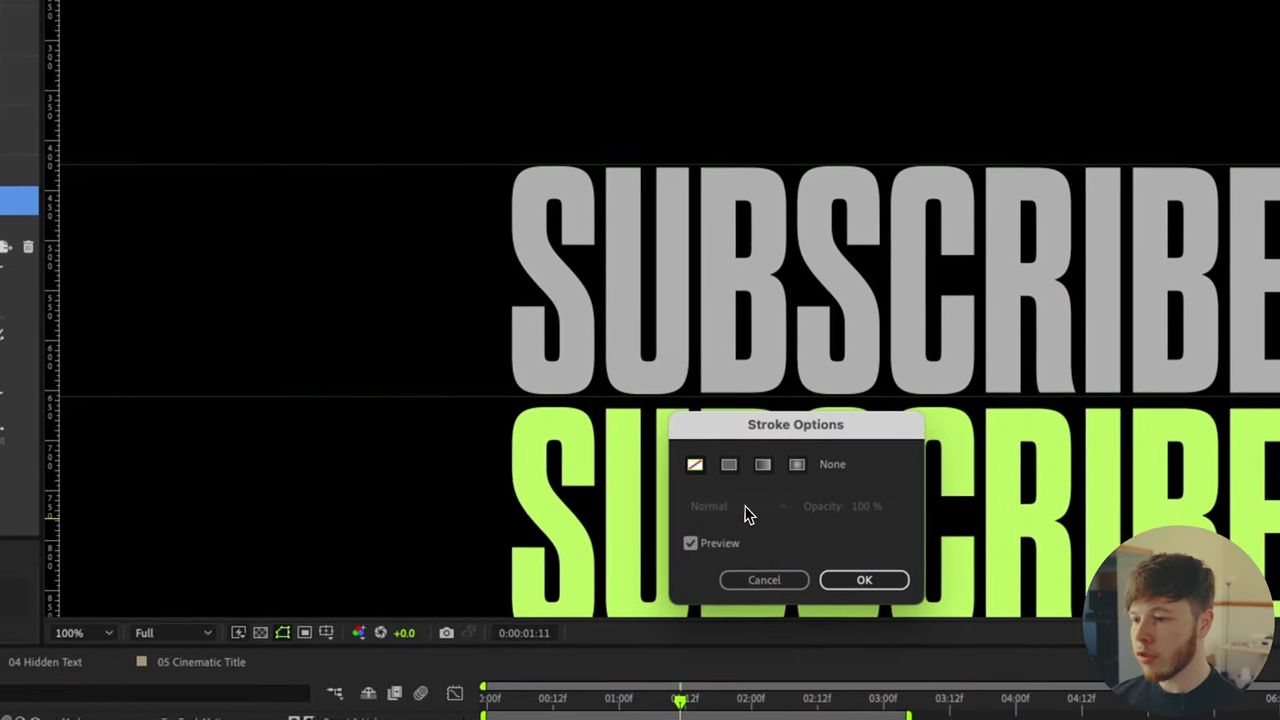
click(850, 588)
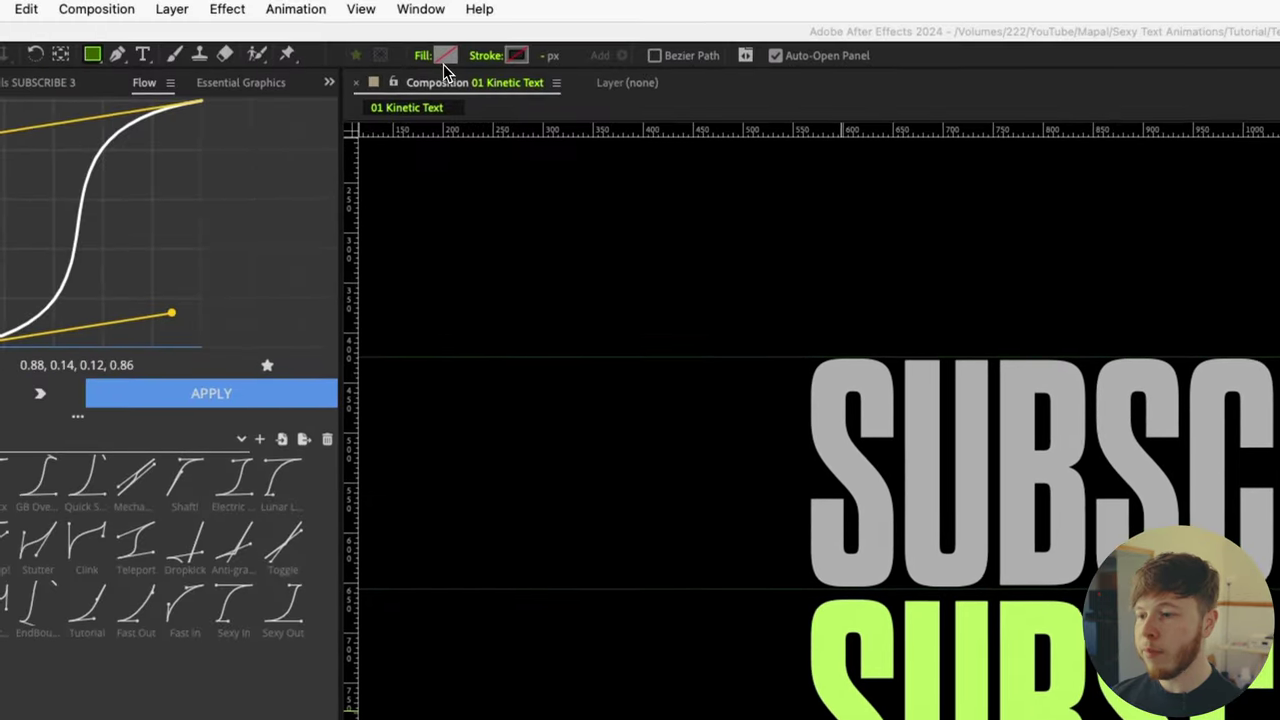
click(443, 62)
click(1068, 632)
Draw a rectangle about 823 × 232 px over the grey SUBSCRIBE text, between the two horizontal guides.
scroll(480, 180, up, 2)
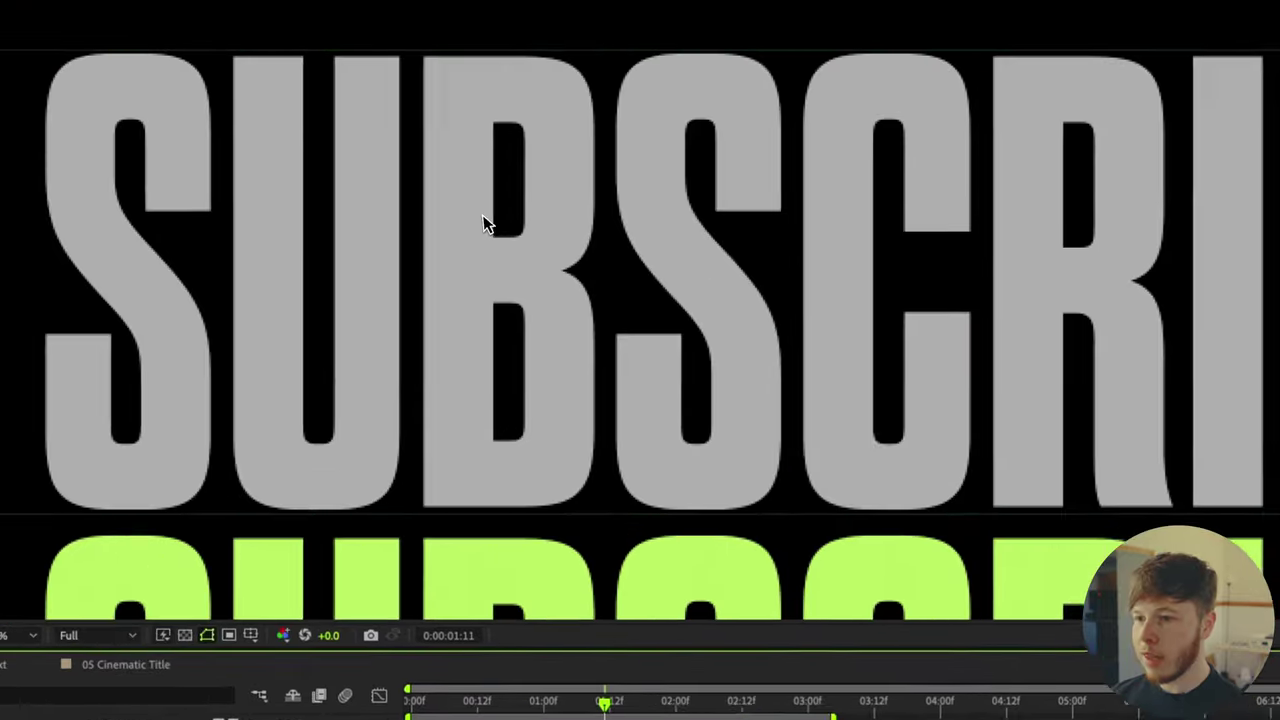
scroll(481, 245, down, 2)
mouse_move(406, 285)
mouse_down()
mouse_move(826, 480)
mouse_move(1002, 451)
mouse_move(938, 436)
mouse_move(1231, 472)
mouse_up()
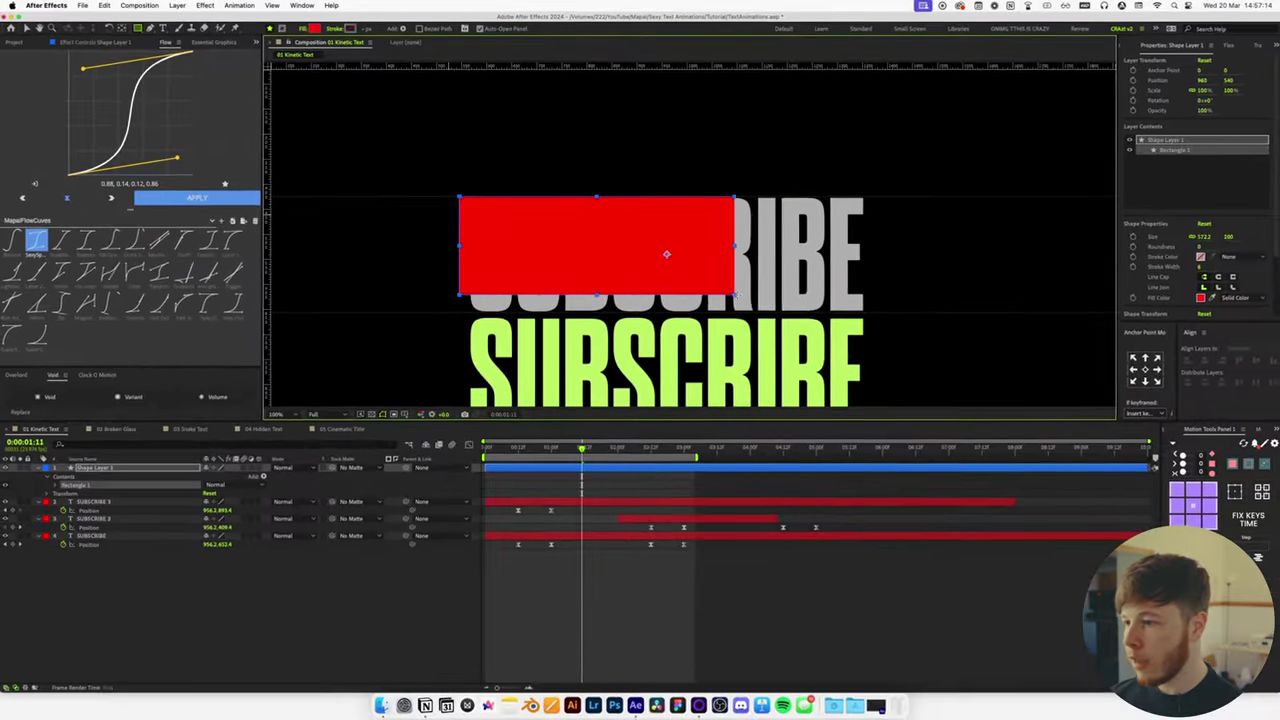
drag(861, 304, 871, 305)
key(v)
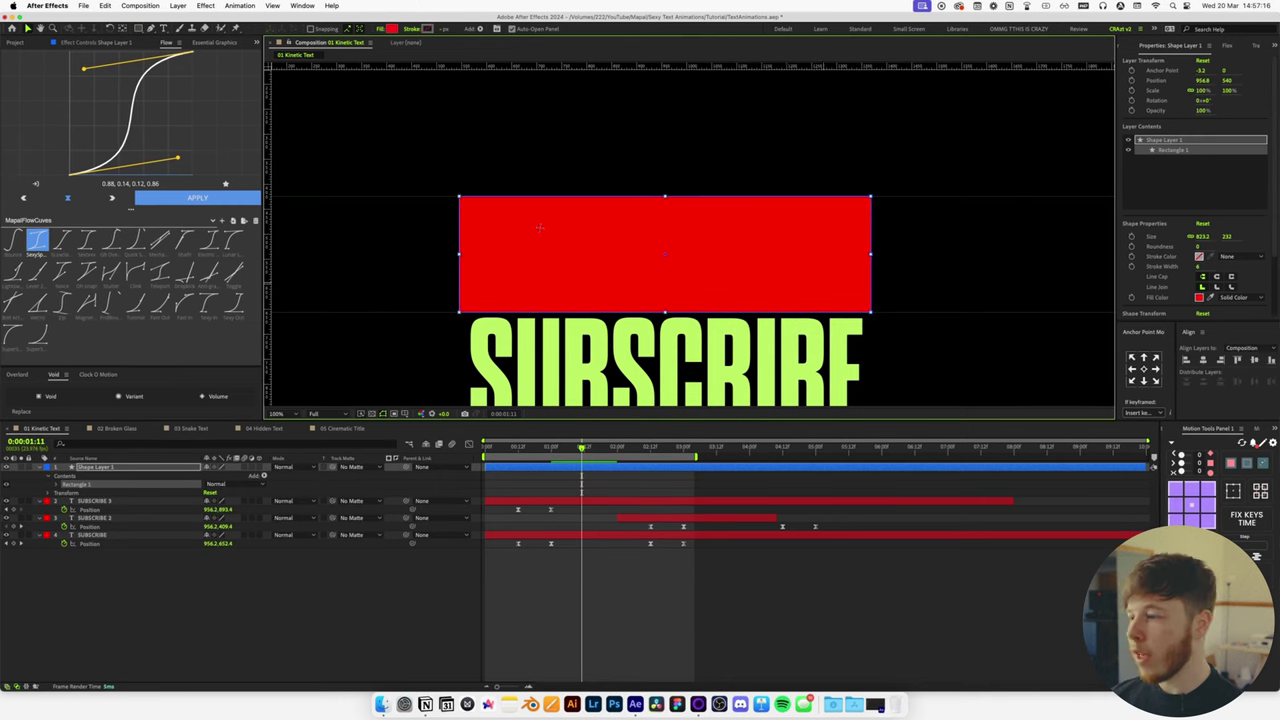
Lower the rectangle layer's opacity to 58%, and unlink its size dimensions to set the height to 227.
key(t)
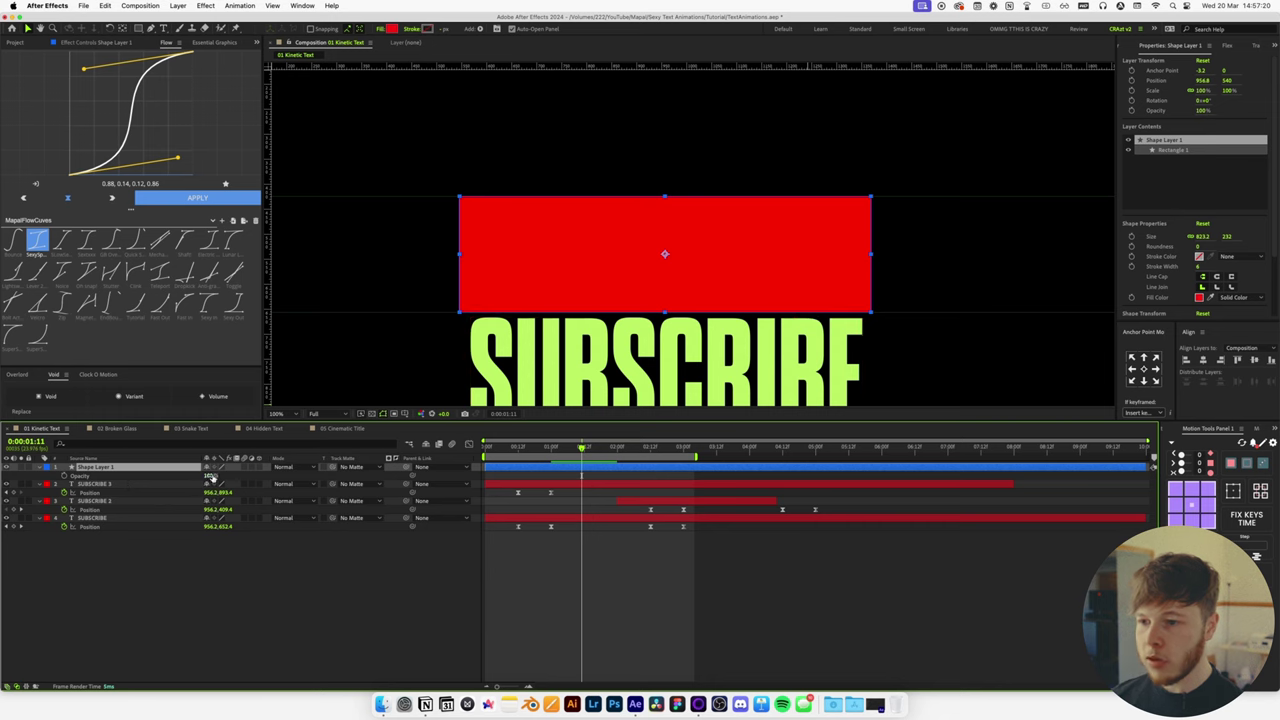
drag(211, 478, 198, 484)
click(98, 448)
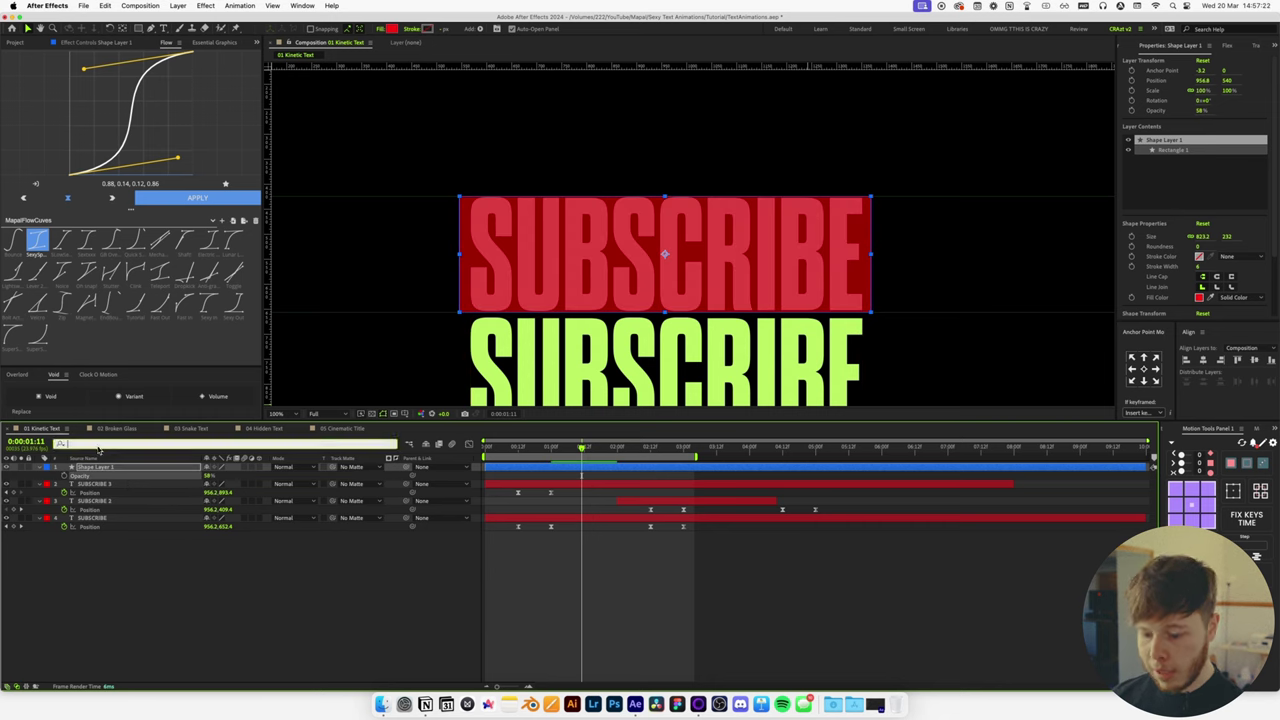
text(size)
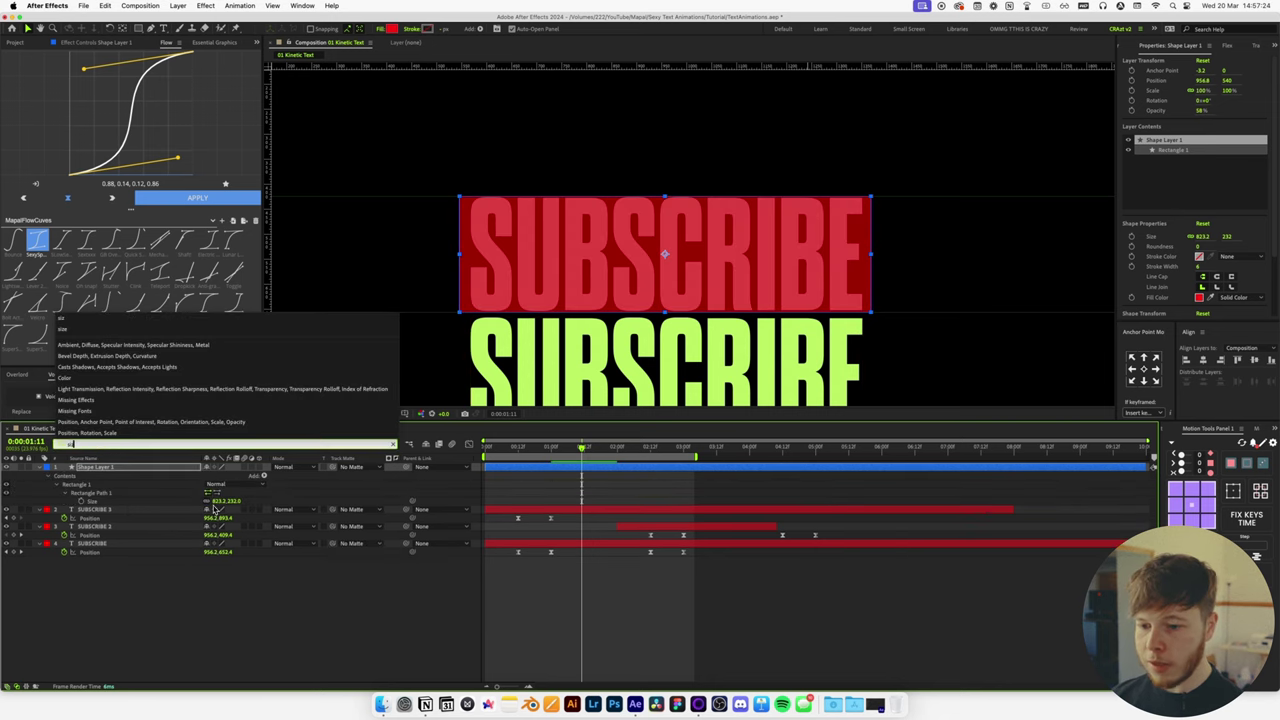
click(208, 501)
scroll(590, 275, up, 1)
drag(620, 272, 737, 266)
drag(228, 506, 218, 506)
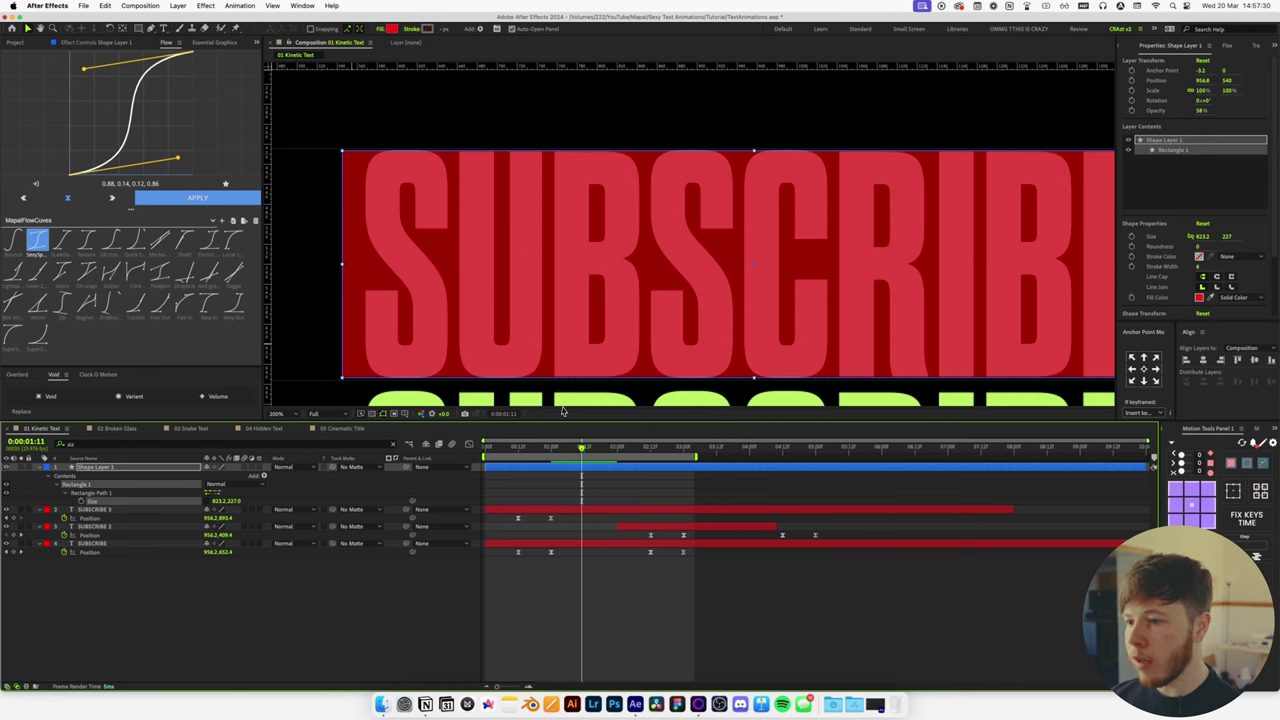
Check the rectangle's edges against the letters and widen it to about 2229 px, past both sides of the composition.
scroll(384, 140, up, 1)
drag(371, 150, 513, 258)
scroll(410, 197, down, 1)
scroll(411, 197, down, 1)
scroll(662, 296, down, 2)
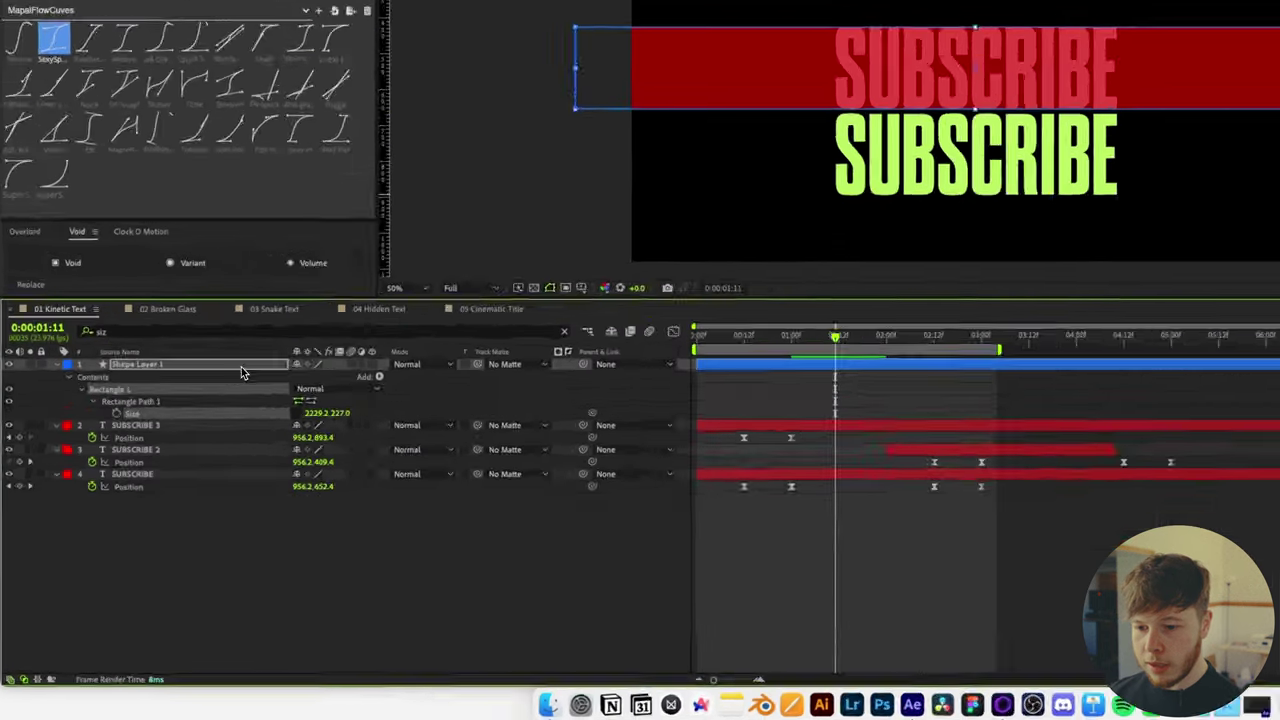
Set the rectangle shape layer's opacity to 100%.
click(172, 468)
key(t)
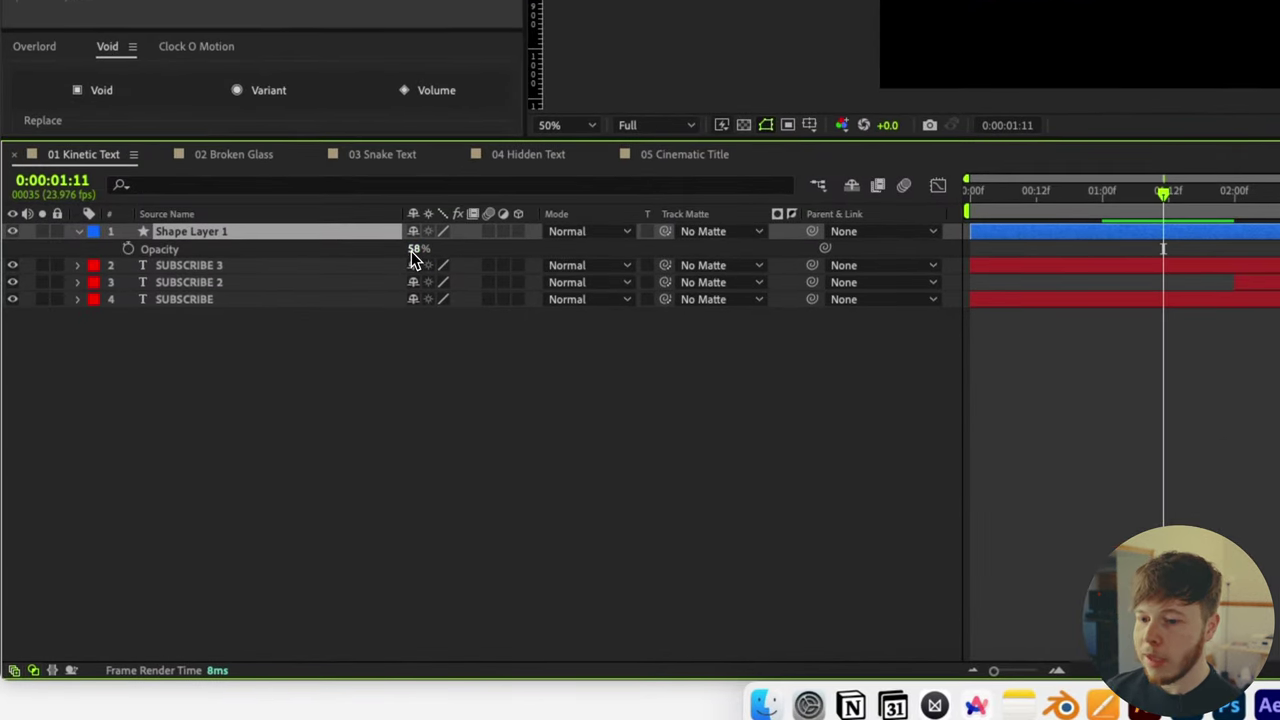
drag(417, 251, 491, 263)
Pre-compose the three SUBSCRIBE text layers into a composition named "Text PRE".
drag(366, 495, 176, 267)
key(super+shift+c)
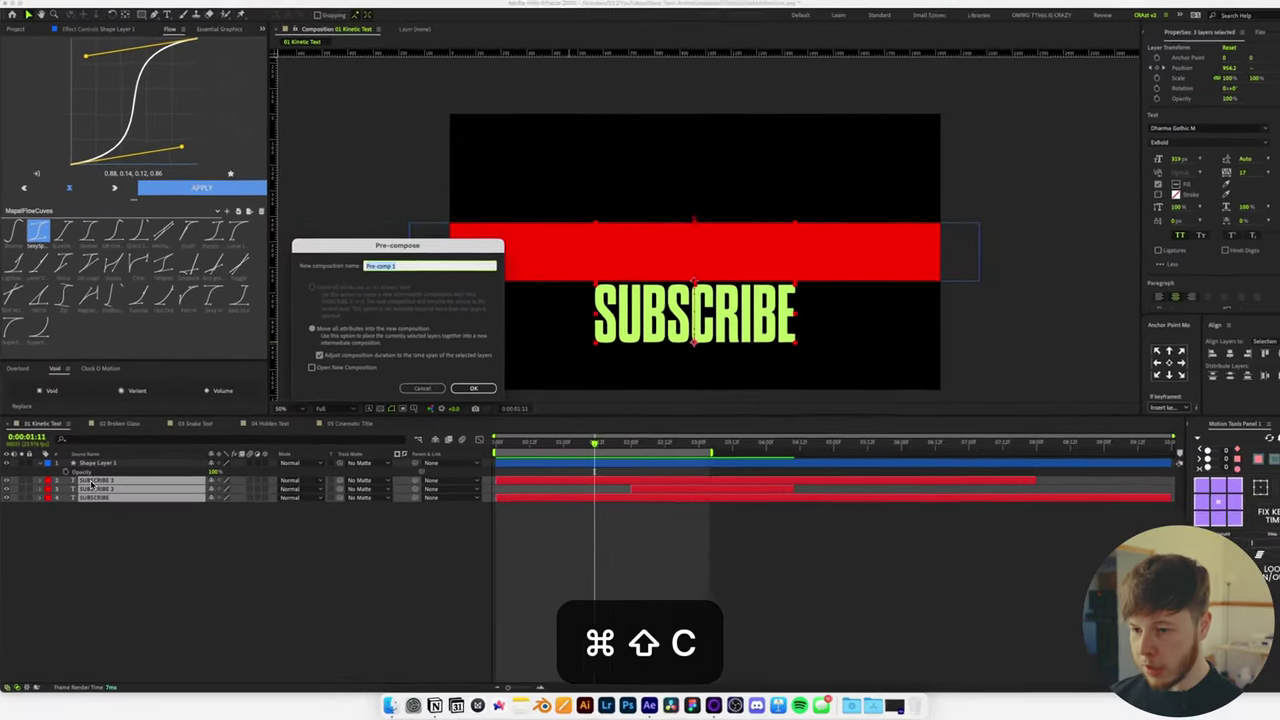
text(T)
text(ext)
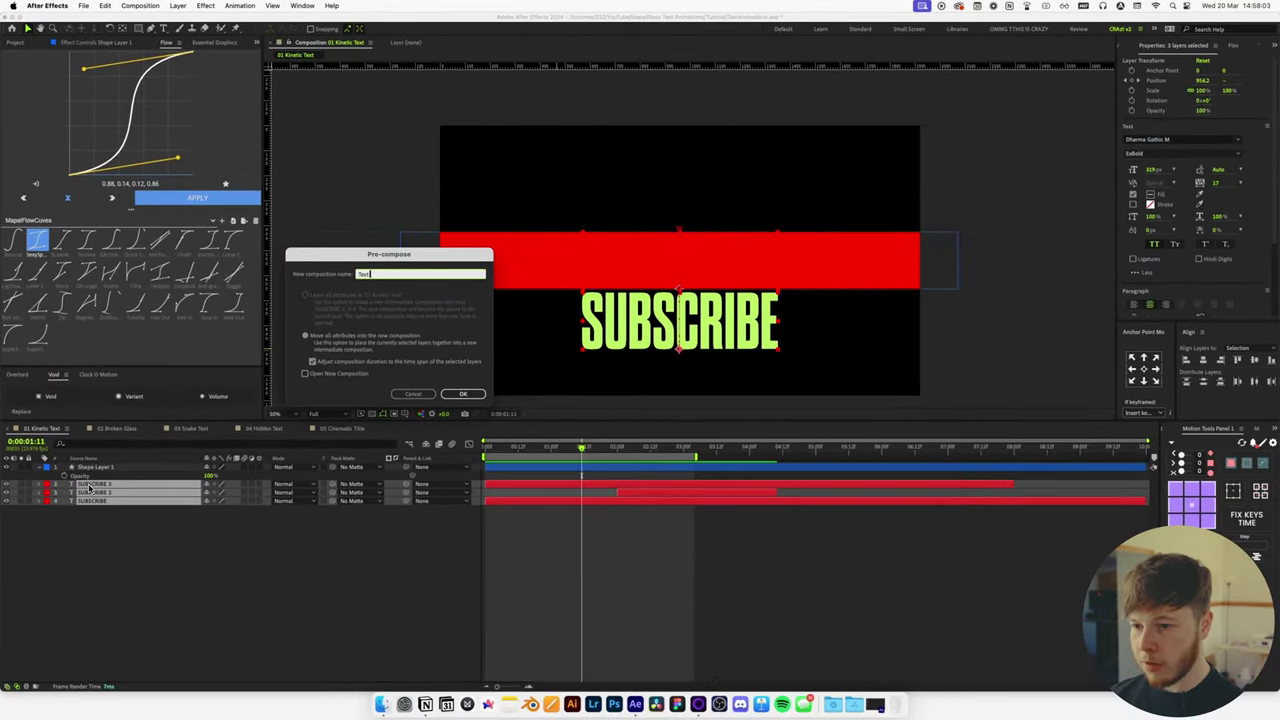
text( PRE)
key(Return)
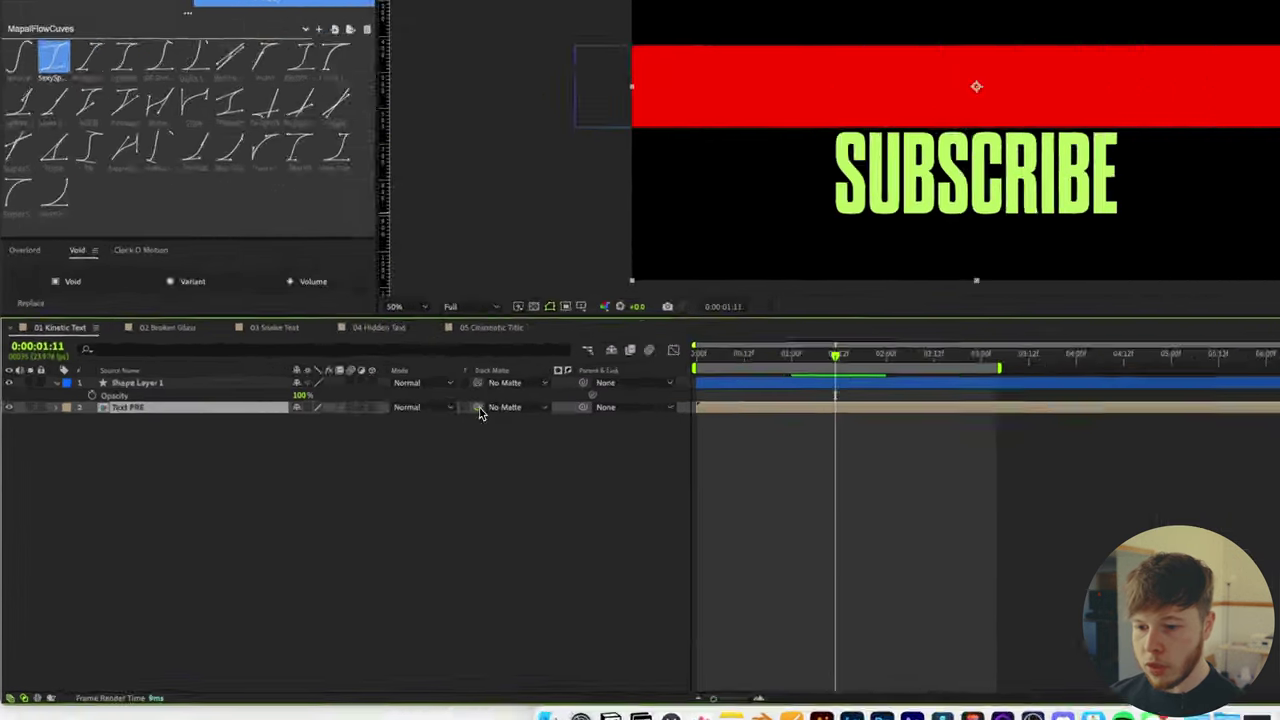
Use Shape Layer 1 as the track matte for Text PRE and play back the masked animation.
drag(333, 484, 102, 469)
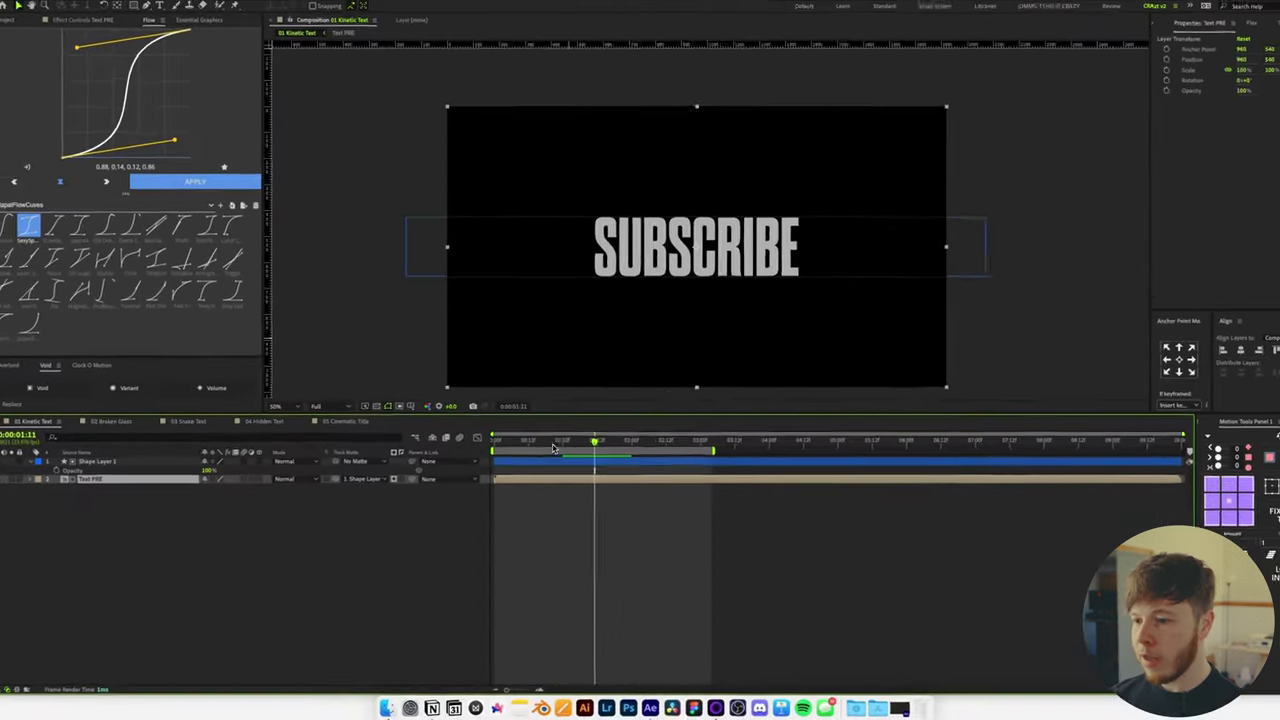
drag(1163, 236, 812, 254)
key(space)
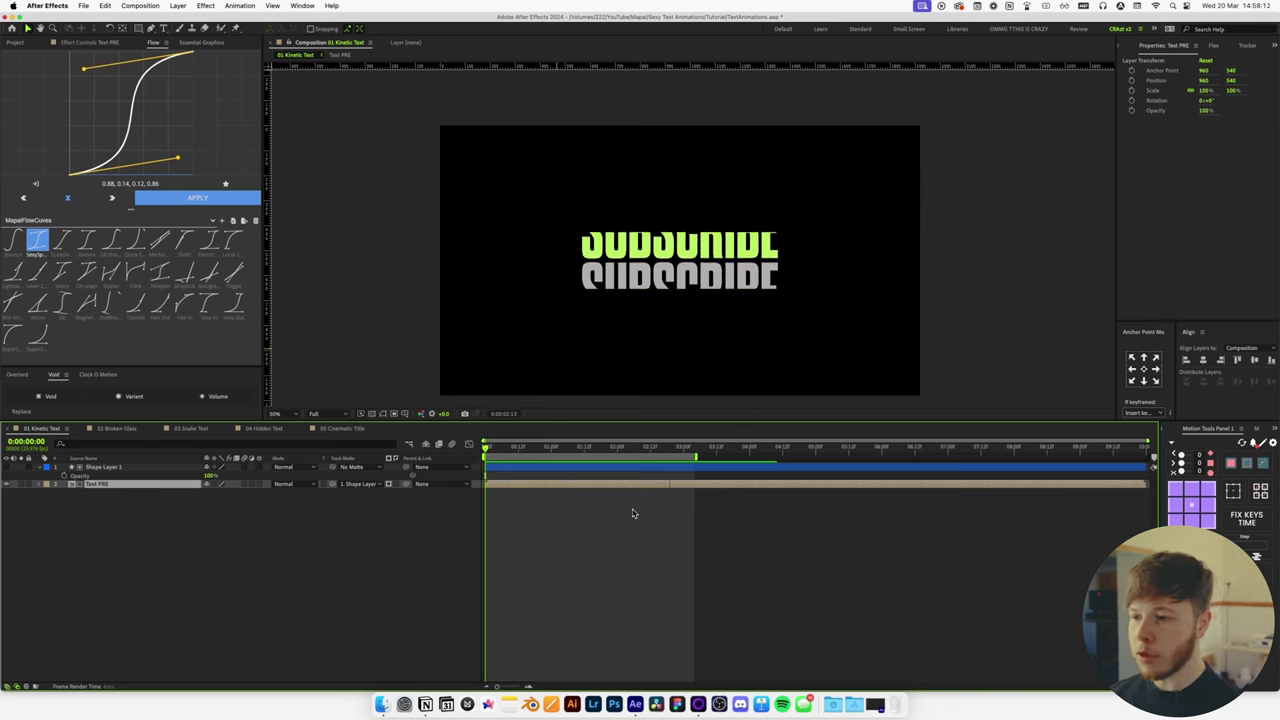
key(space)
click(354, 575)
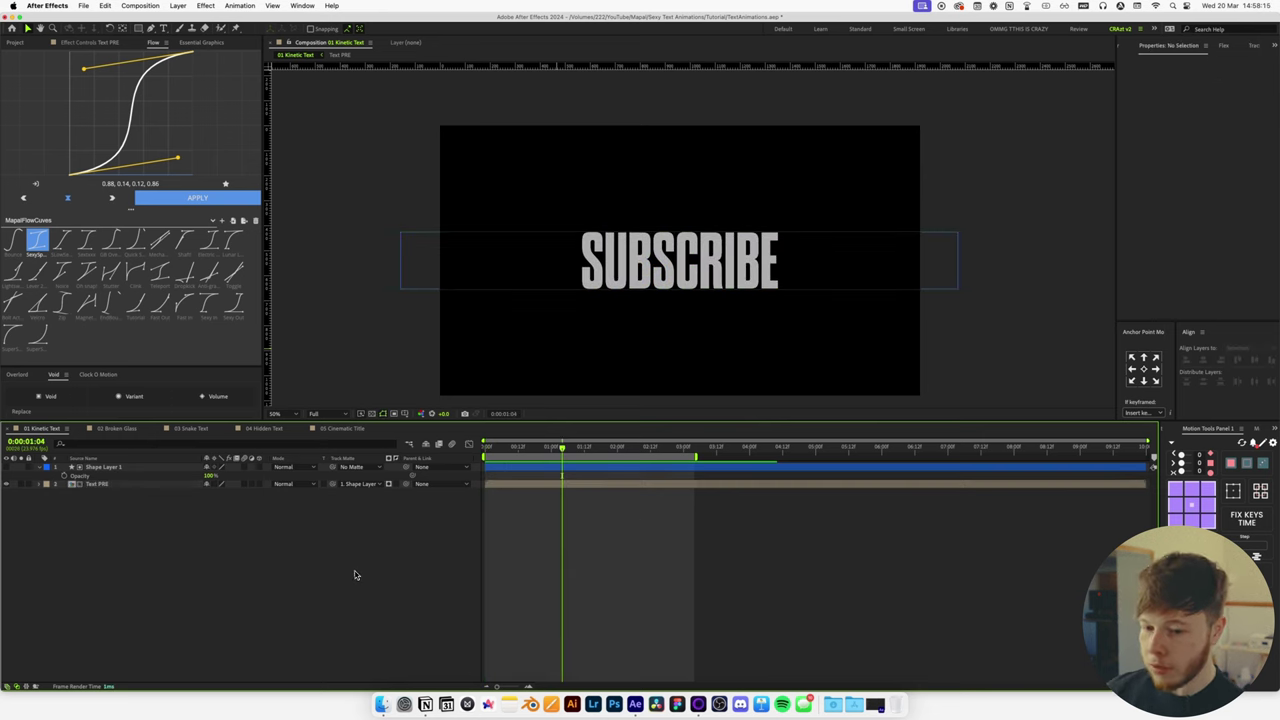
Create a white 1920 x 1080 px solid layer named "Fractal Noise".
key(super+y)
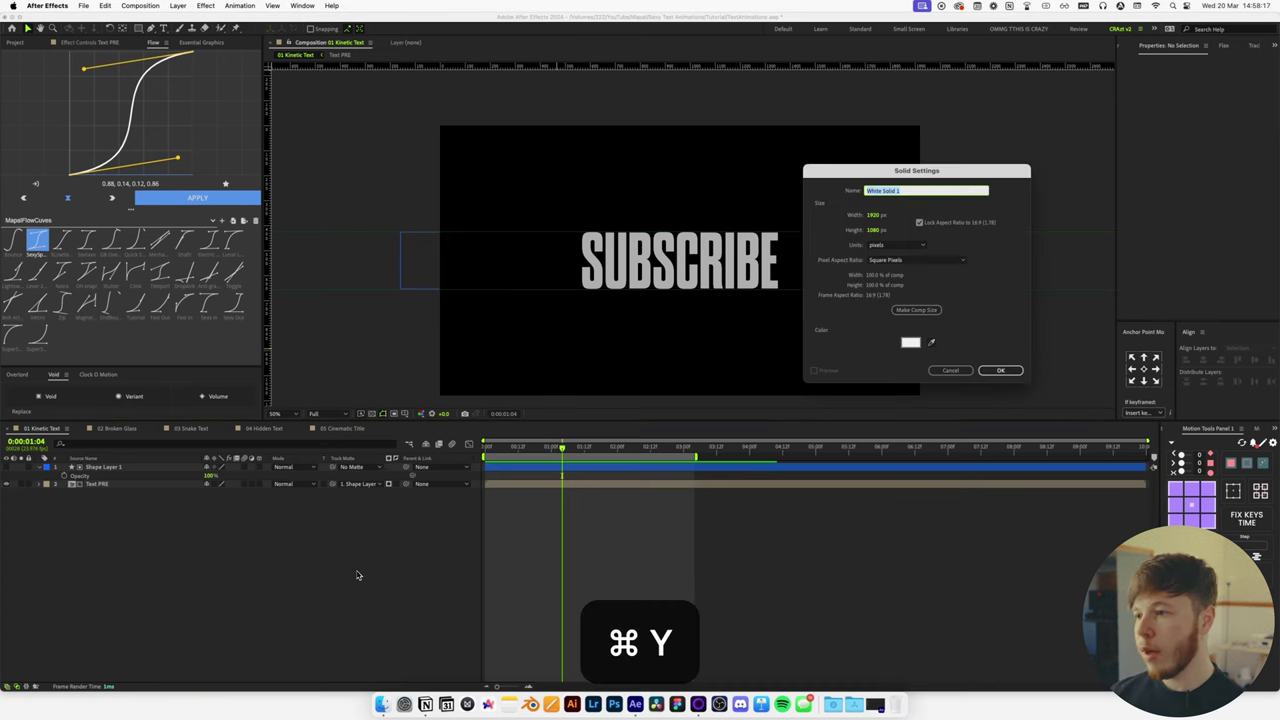
text(Fra)
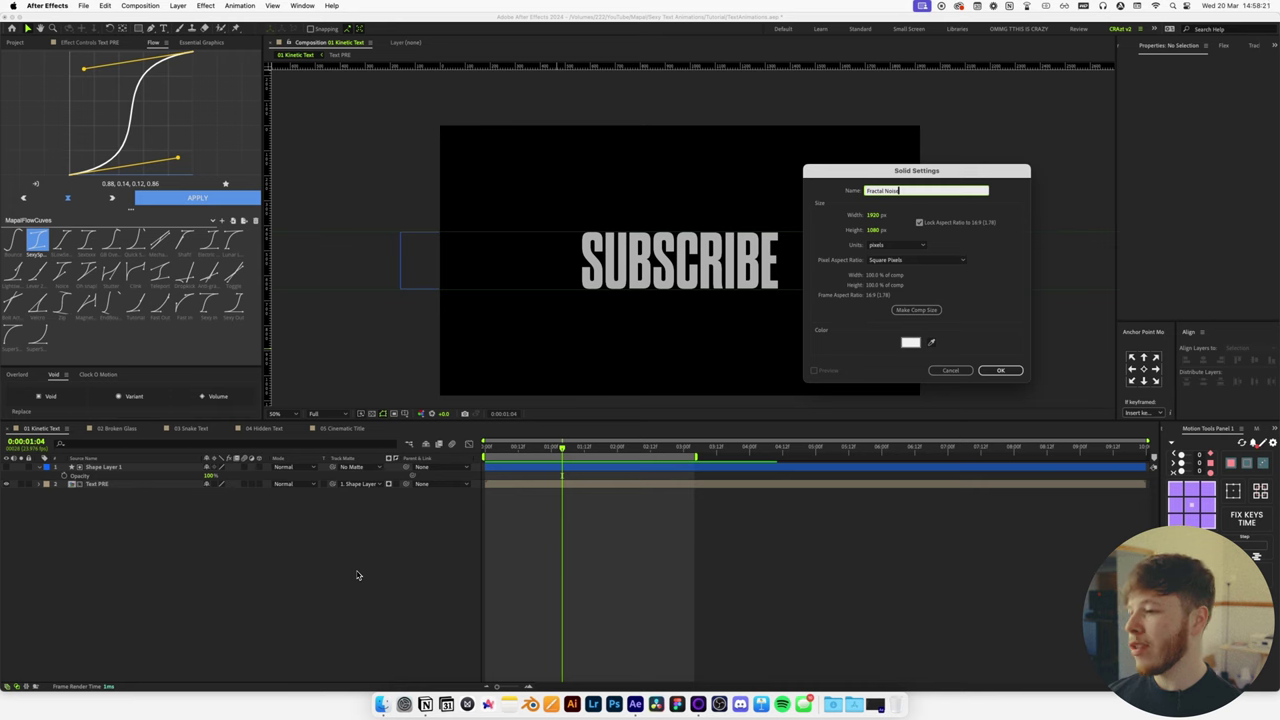
text(ctal Noise)
key(Return)
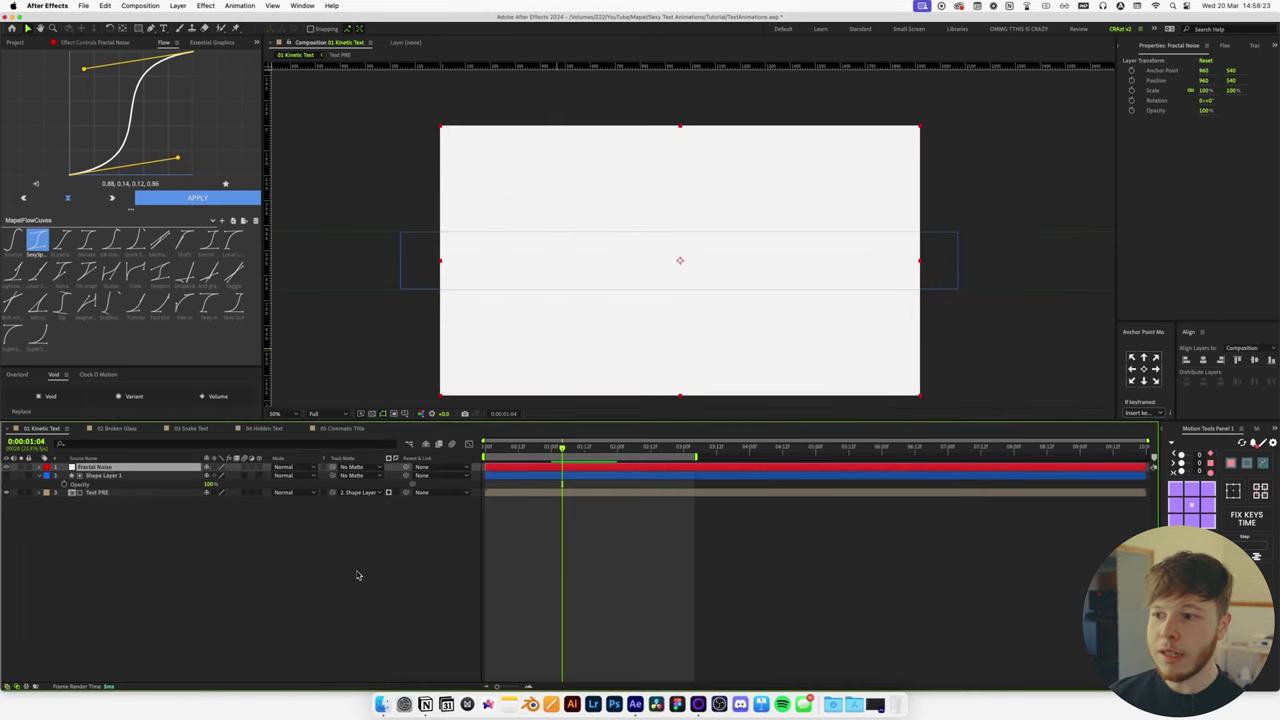
Apply Gradient Ramp to the Fractal Noise solid and place the ramp's start at the middle of its left edge (0, 540).
key(ctrl+space)
text(grad)
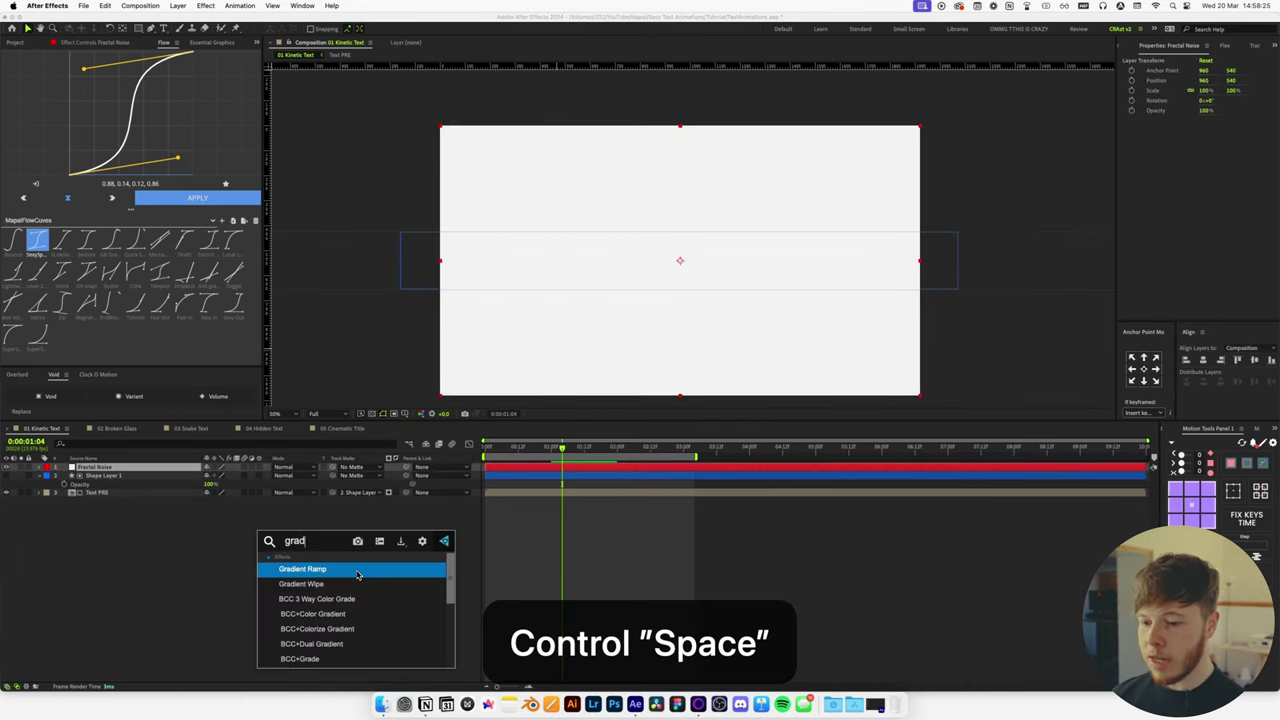
key(Return)
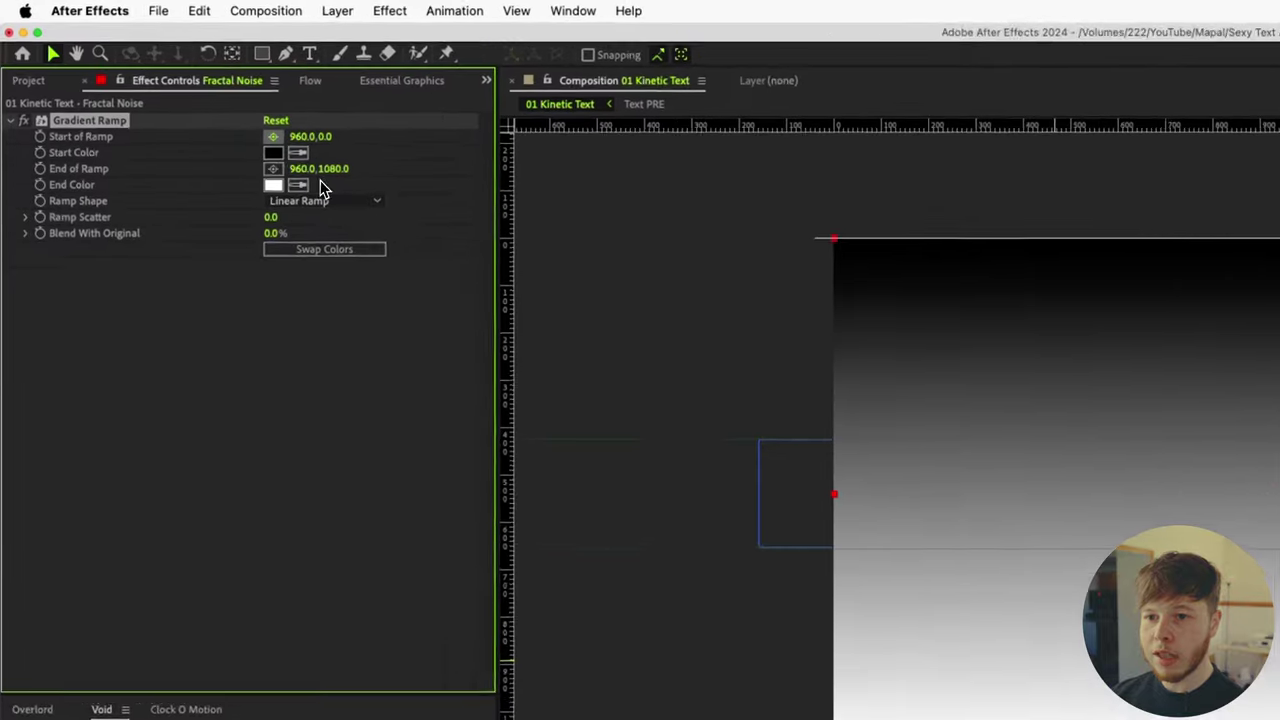
click(288, 145)
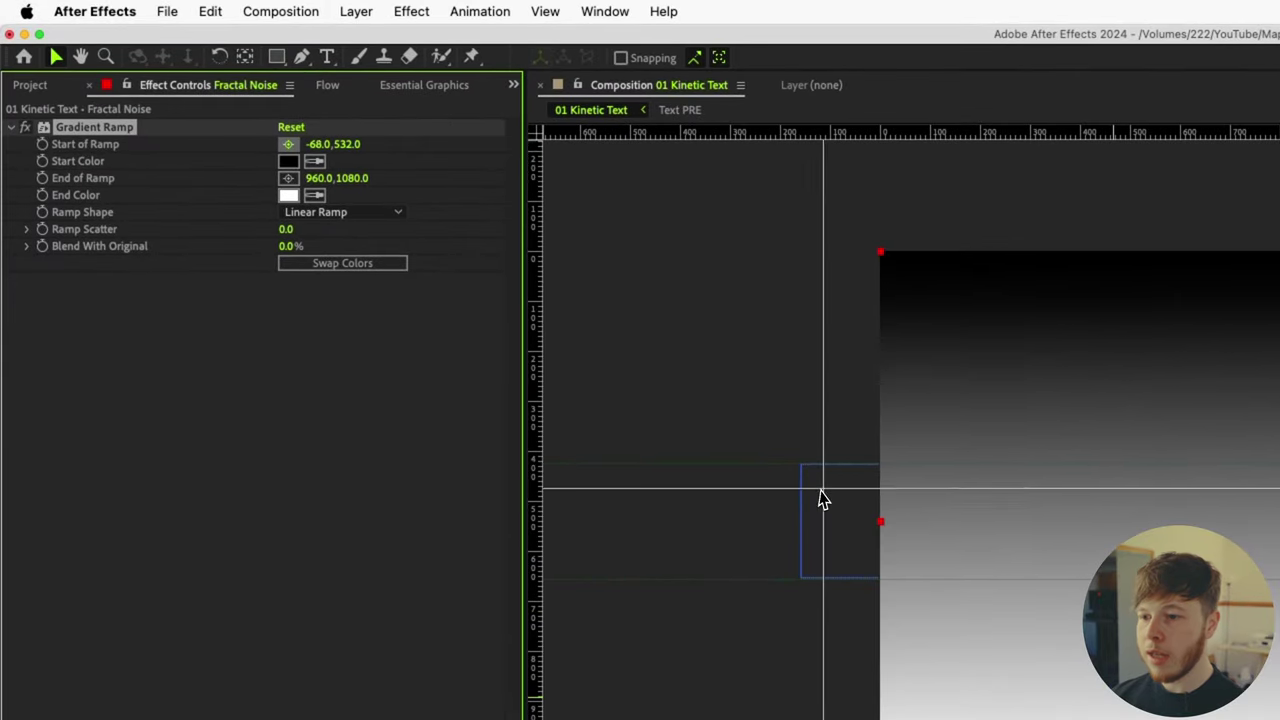
click(880, 521)
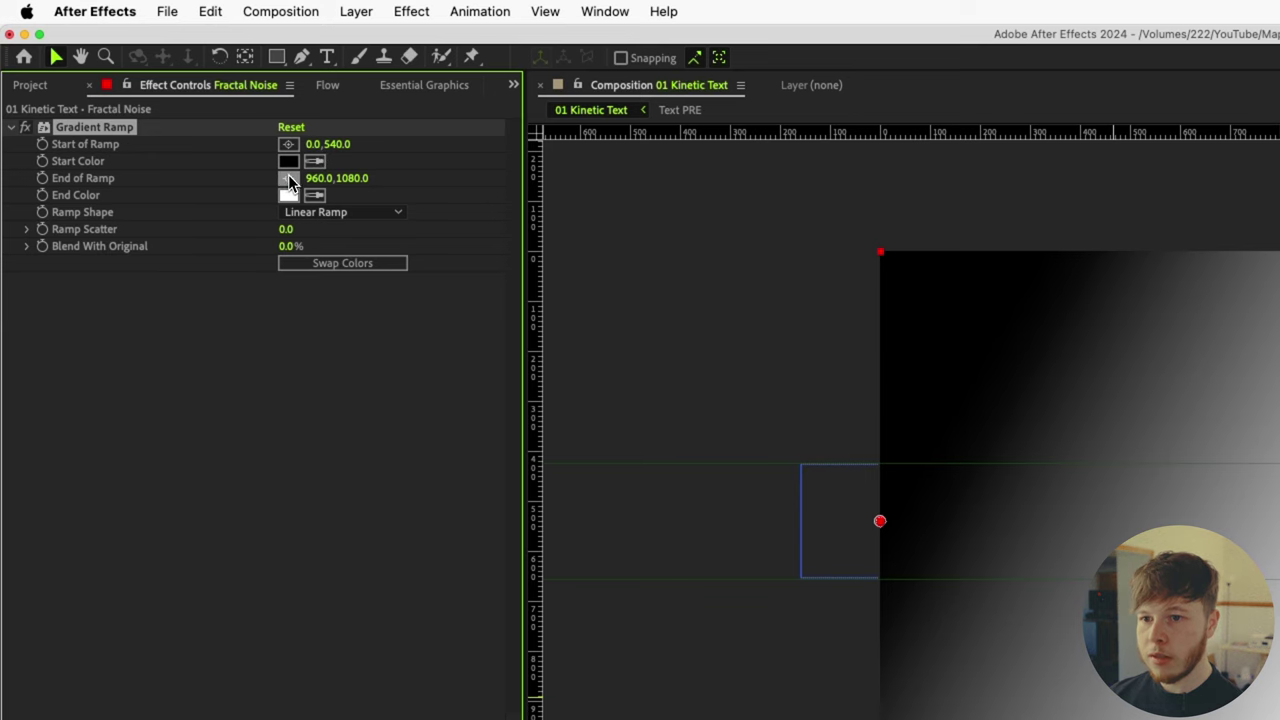
Place the end of the ramp at the middle of the solid's right edge, at exactly 1920, 540.
click(288, 178)
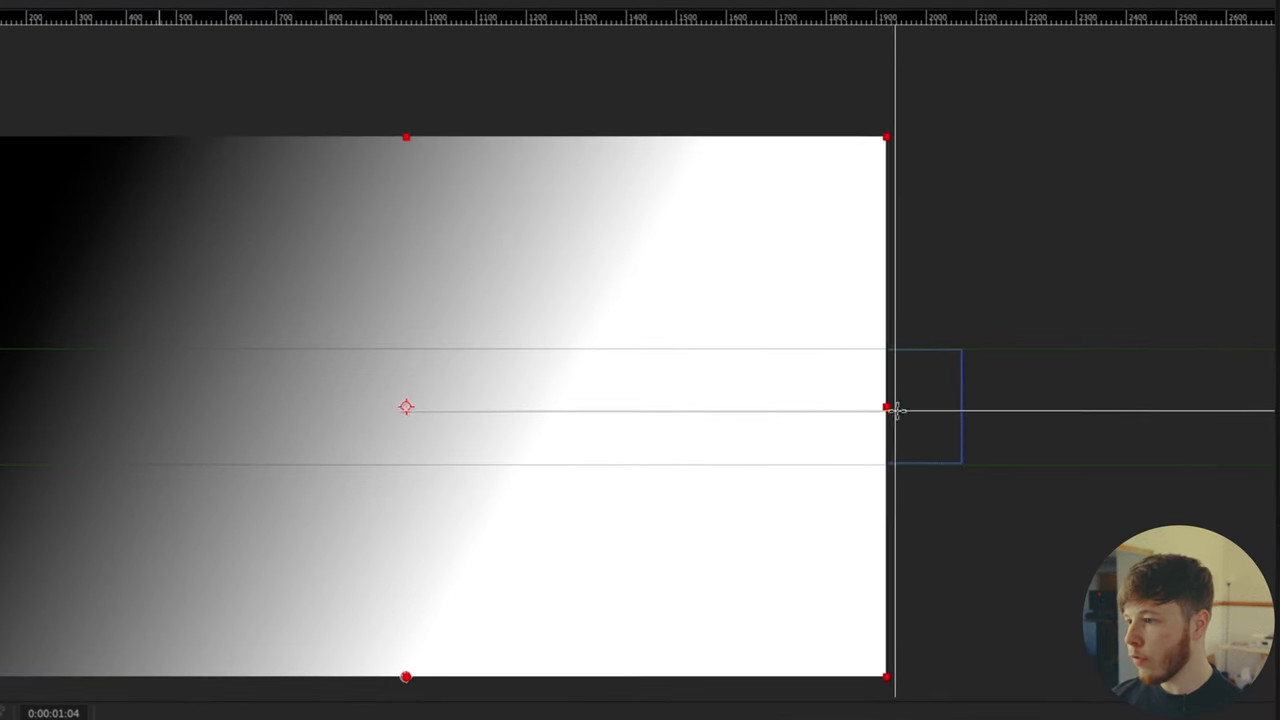
click(888, 408)
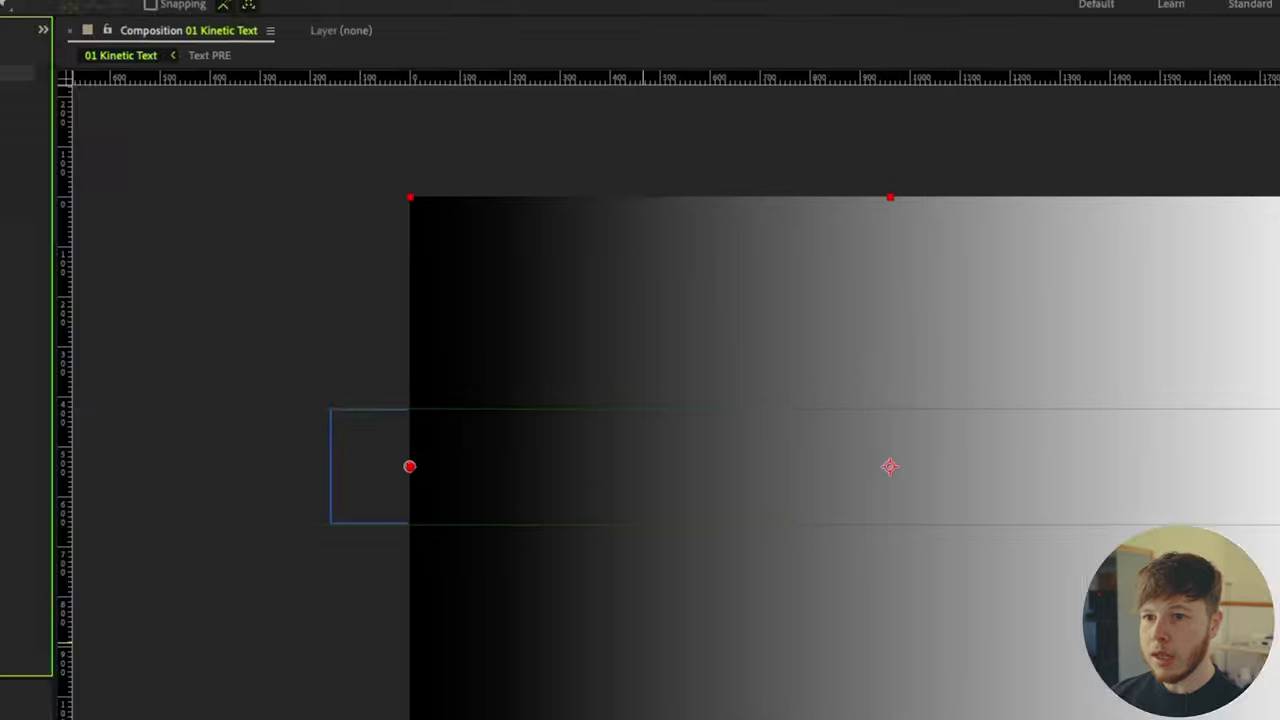
click(318, 178)
key(Tab)
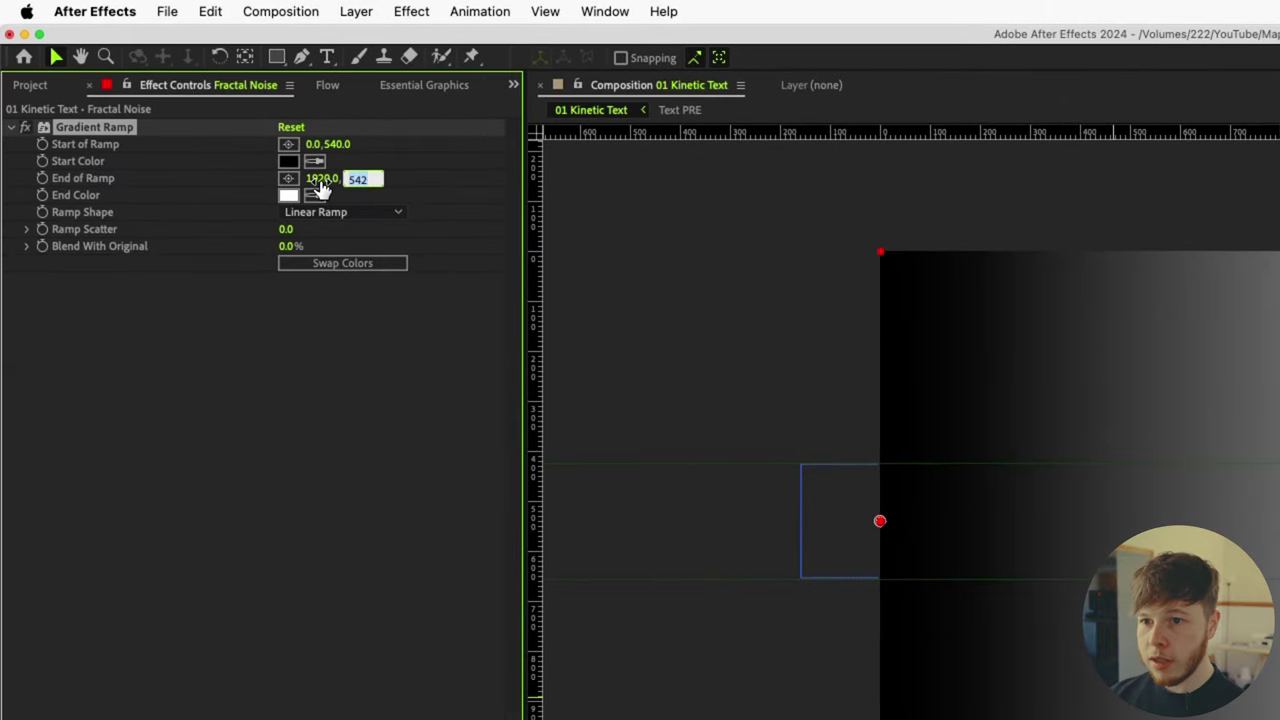
text(540)
key(Return)
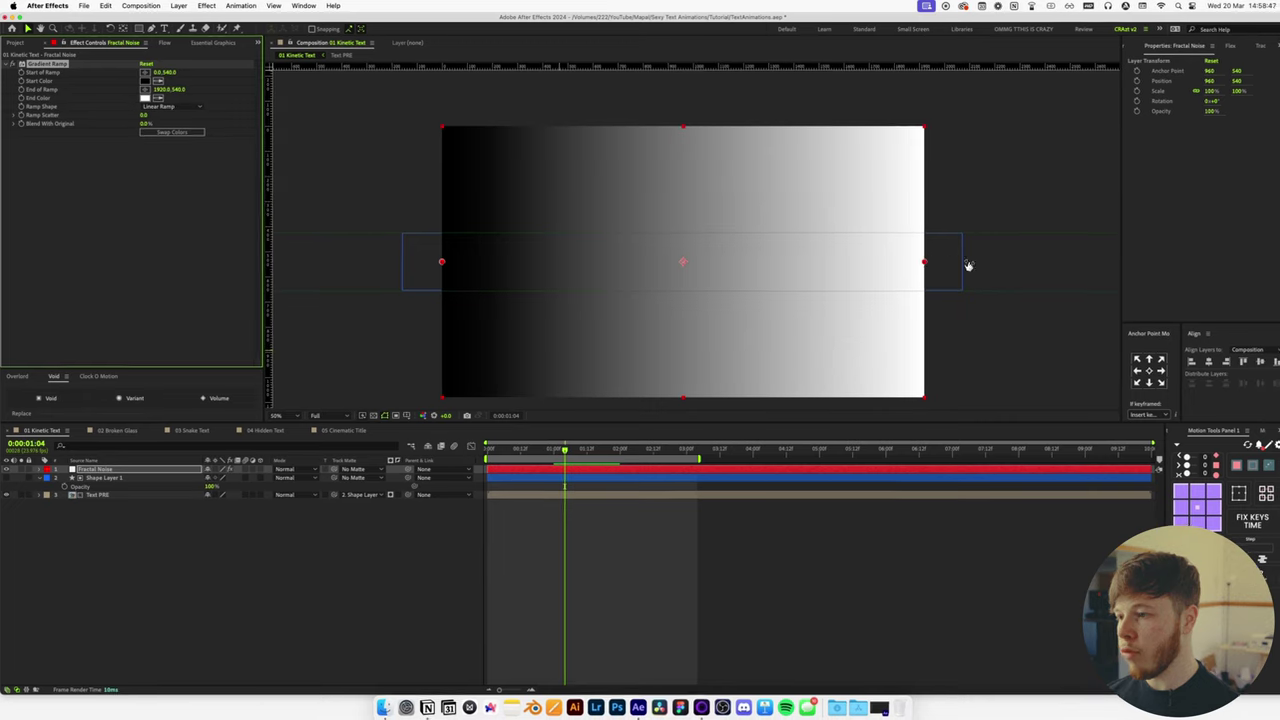
Apply the Fractal Noise effect to the solid and set its fractal type to Threads.
key(ctrl+space)
text(fra)
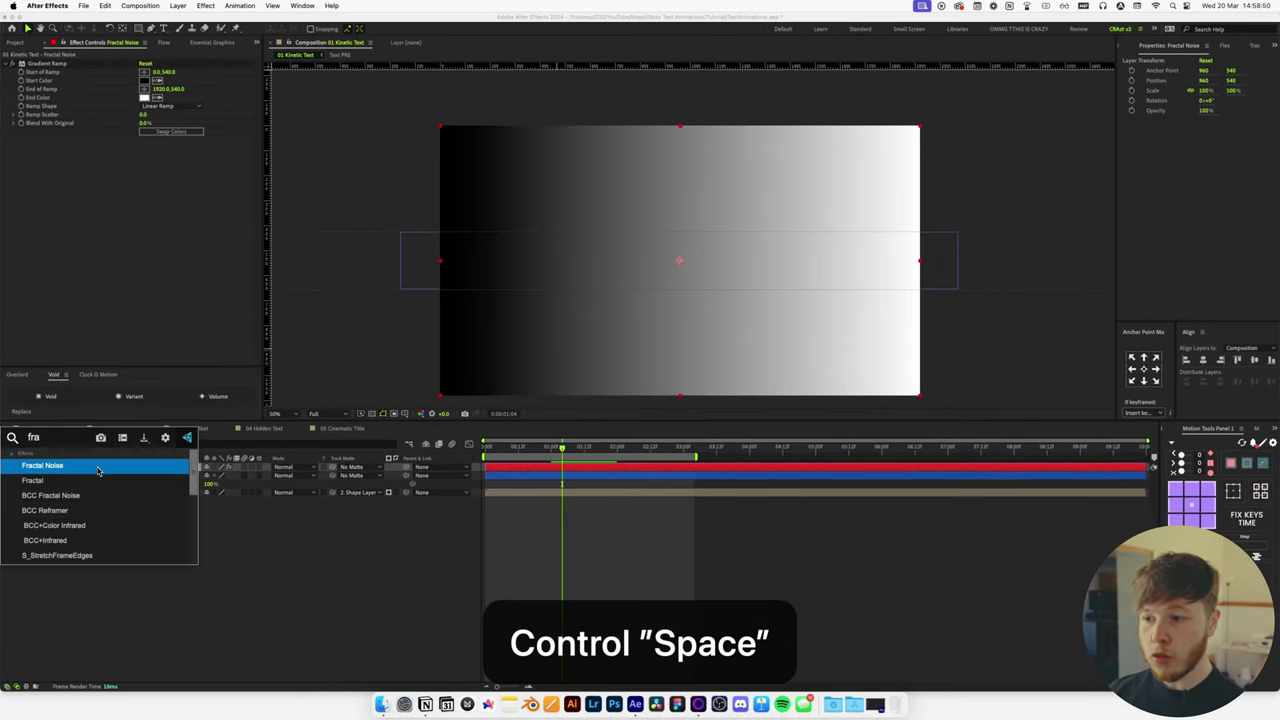
click(98, 468)
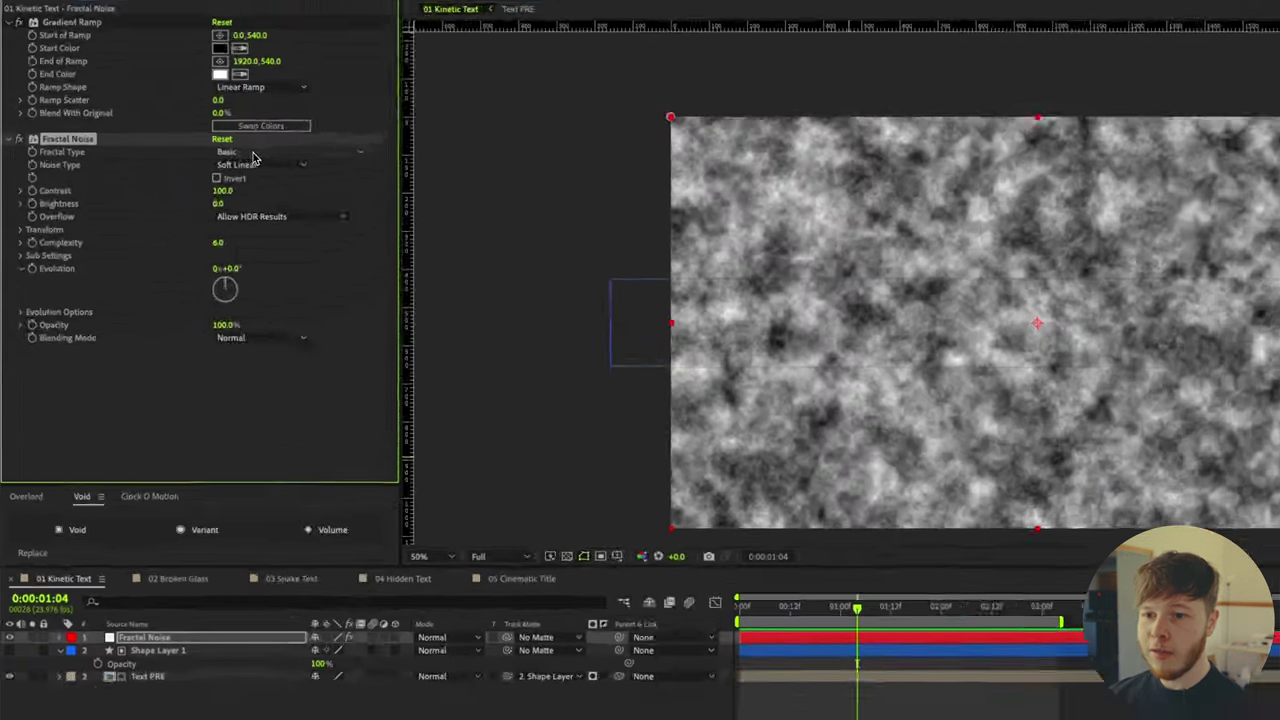
click(166, 150)
click(358, 566)
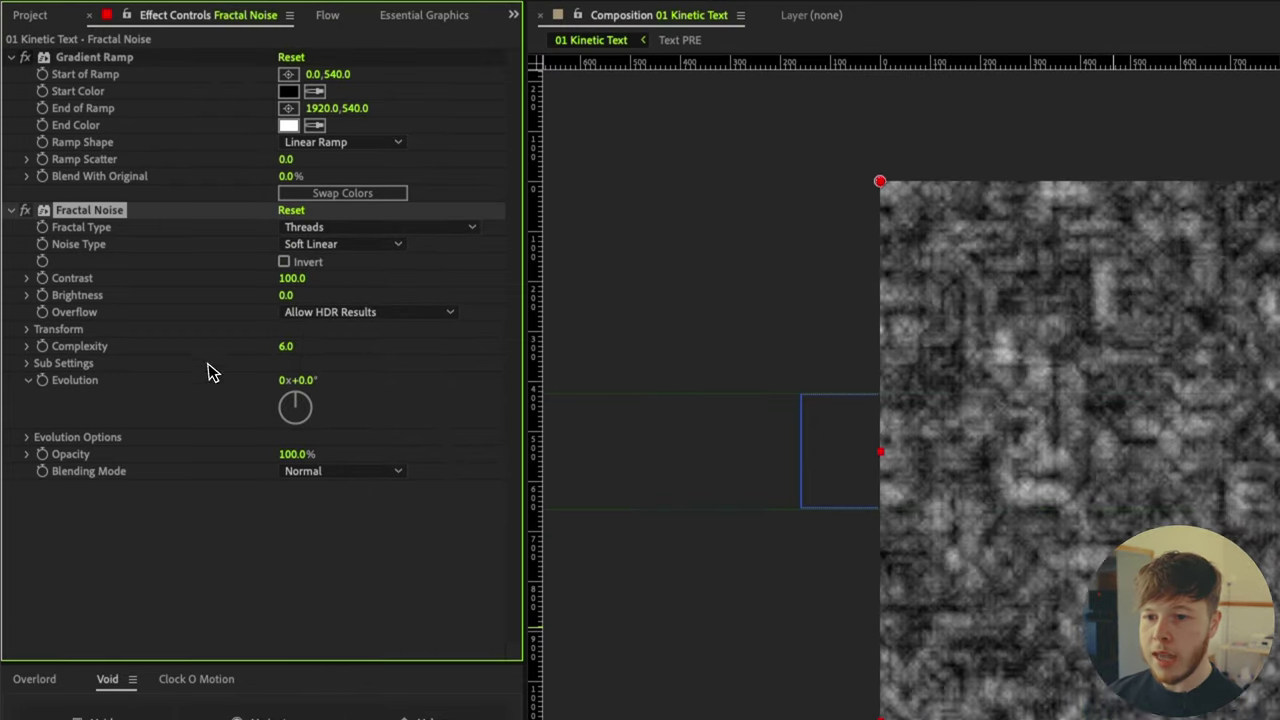
Set the Fractal Noise complexity to 1.
drag(286, 346, 2, 400)
click(288, 375)
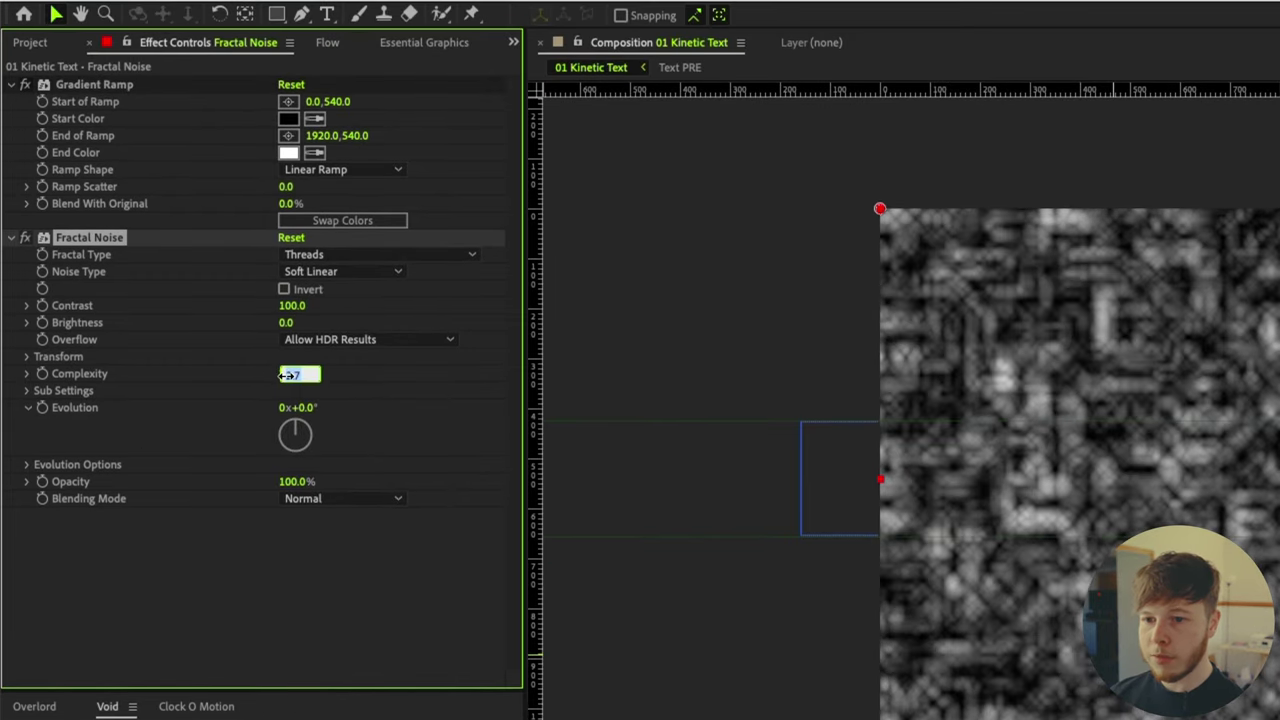
text(1)
key(Return)
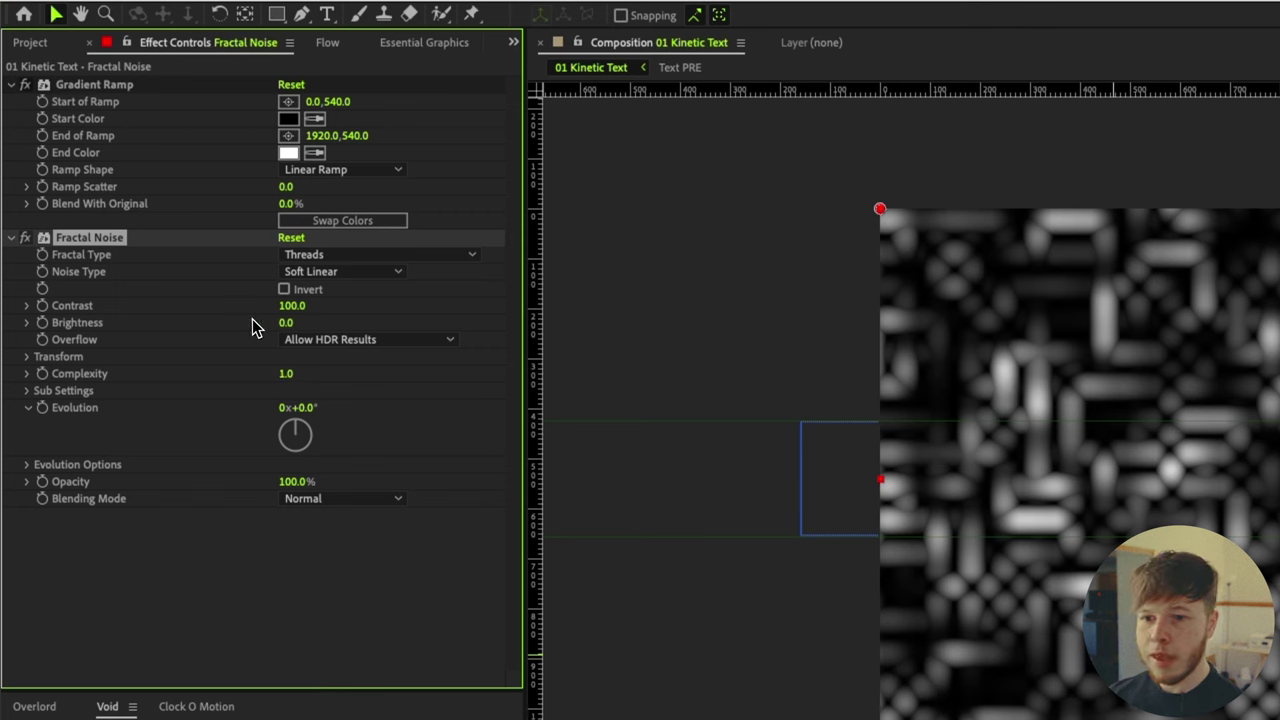
Enlarge the noise to a scale of 399 and raise its contrast to 230.
click(26, 357)
drag(294, 408, 391, 396)
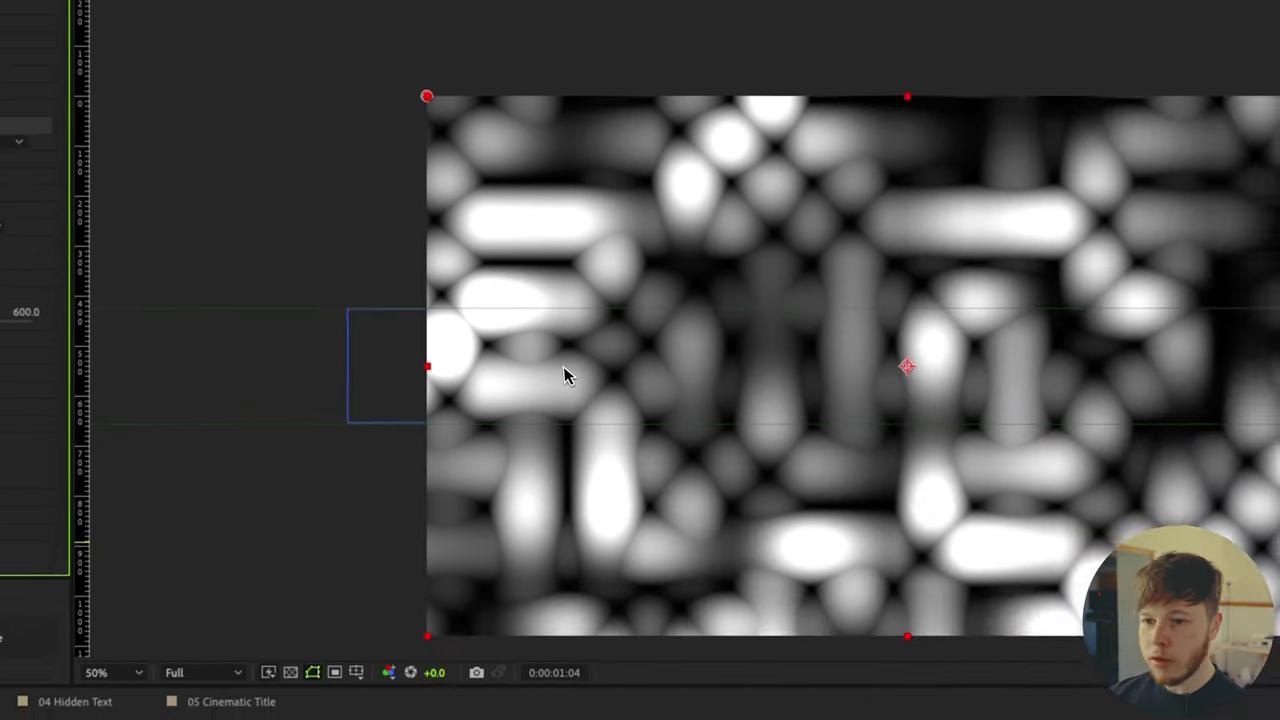
drag(290, 315, 397, 321)
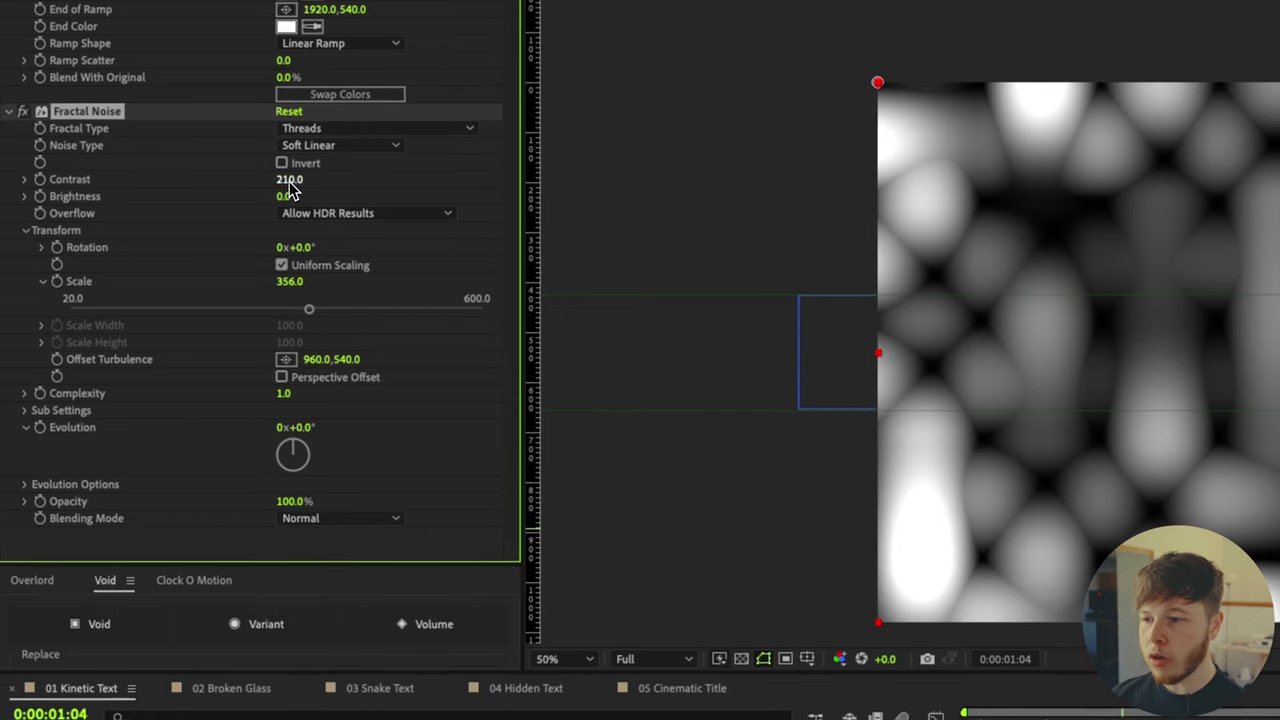
drag(128, 198, 153, 200)
drag(296, 285, 333, 283)
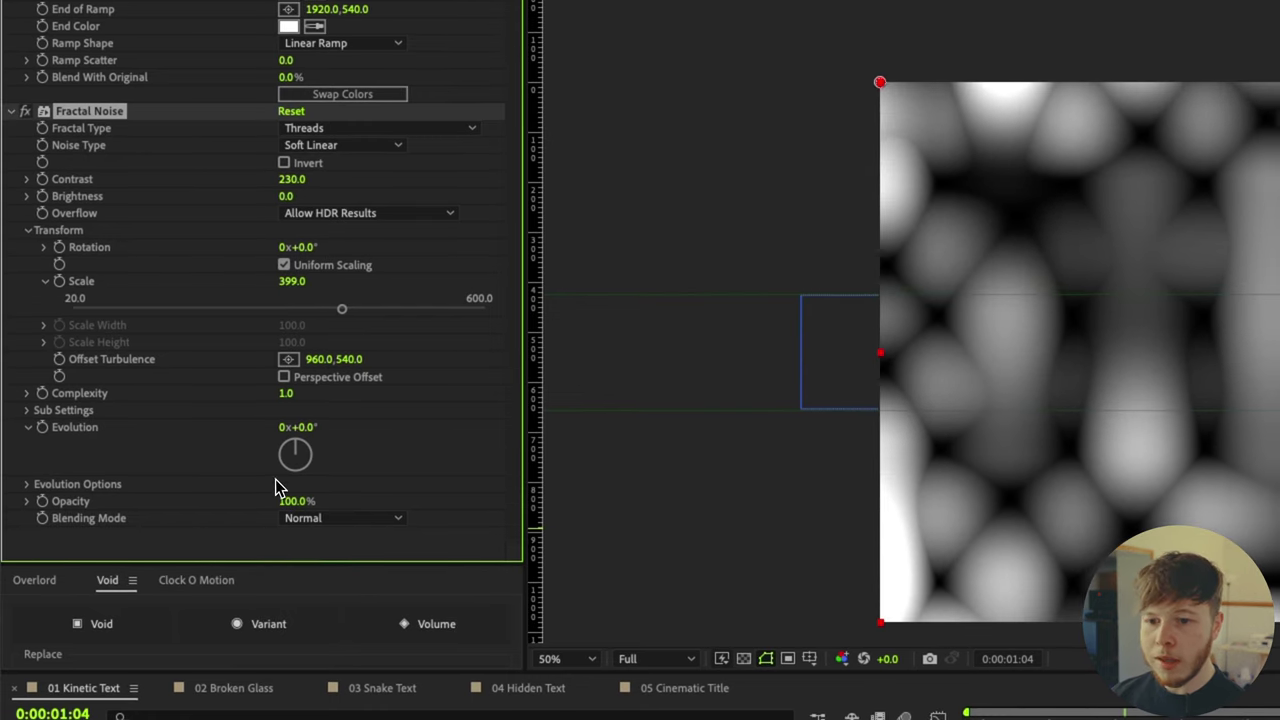
Set the noise evolution to 314° and the effect's blending mode to Multiply.
drag(311, 436, 606, 420)
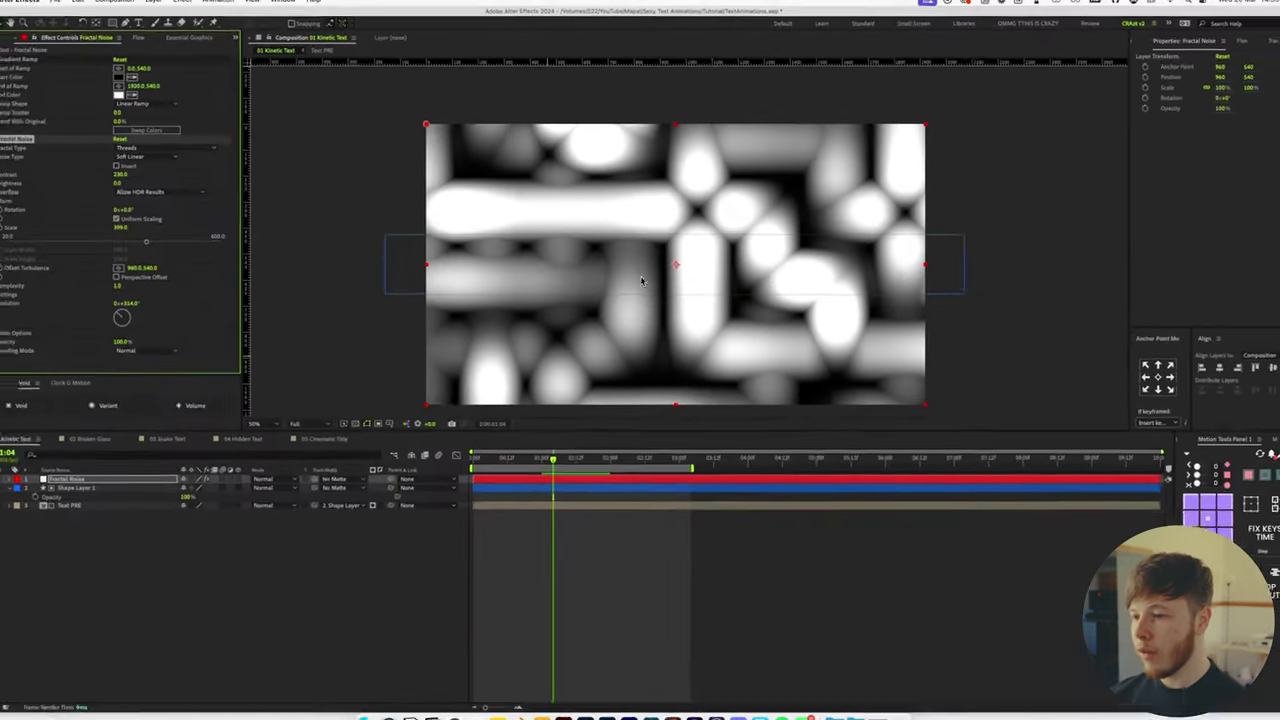
click(150, 343)
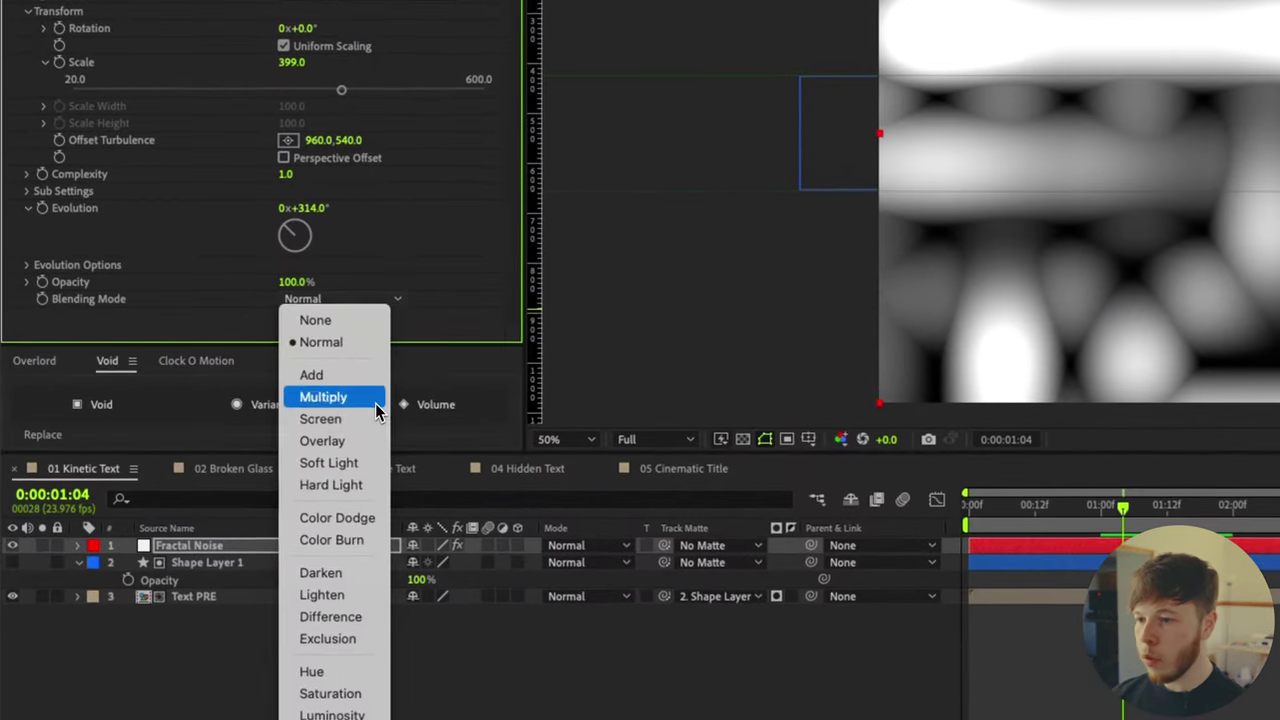
click(376, 404)
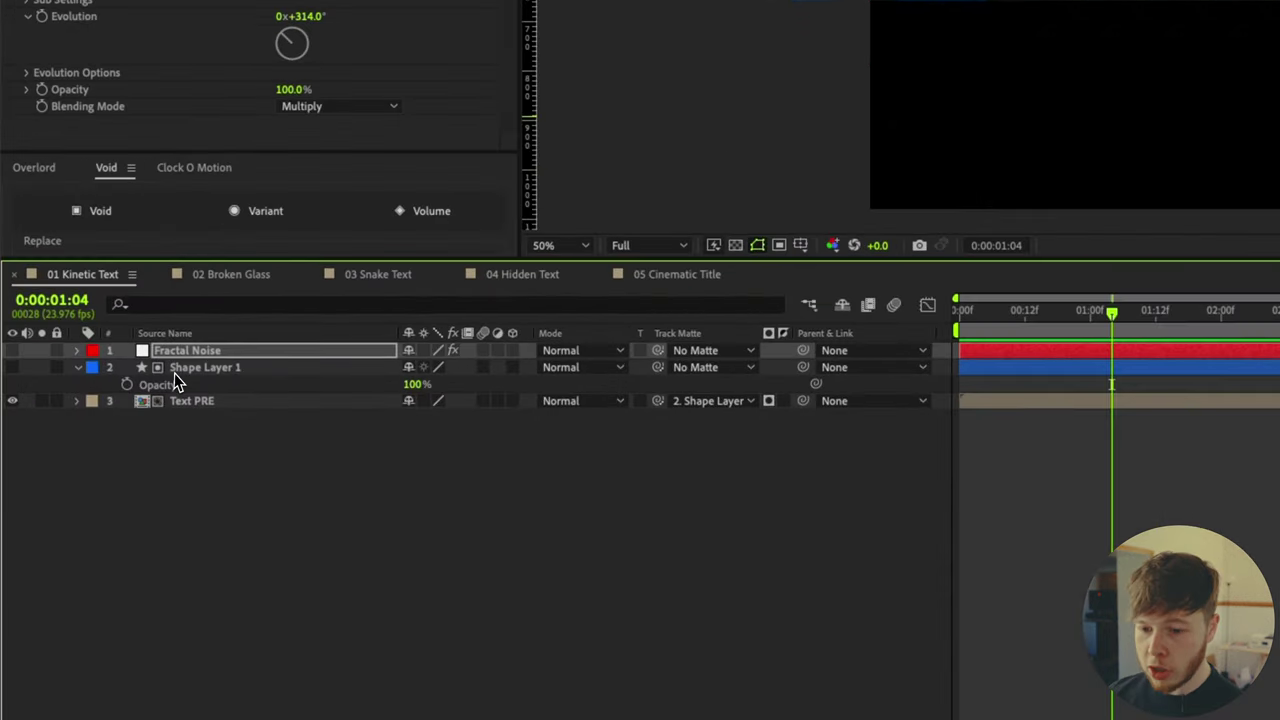
Add an adjustment layer directly above Shape Layer 1 and apply the Time Displacement effect to it.
click(88, 476)
key(super+alt+y)
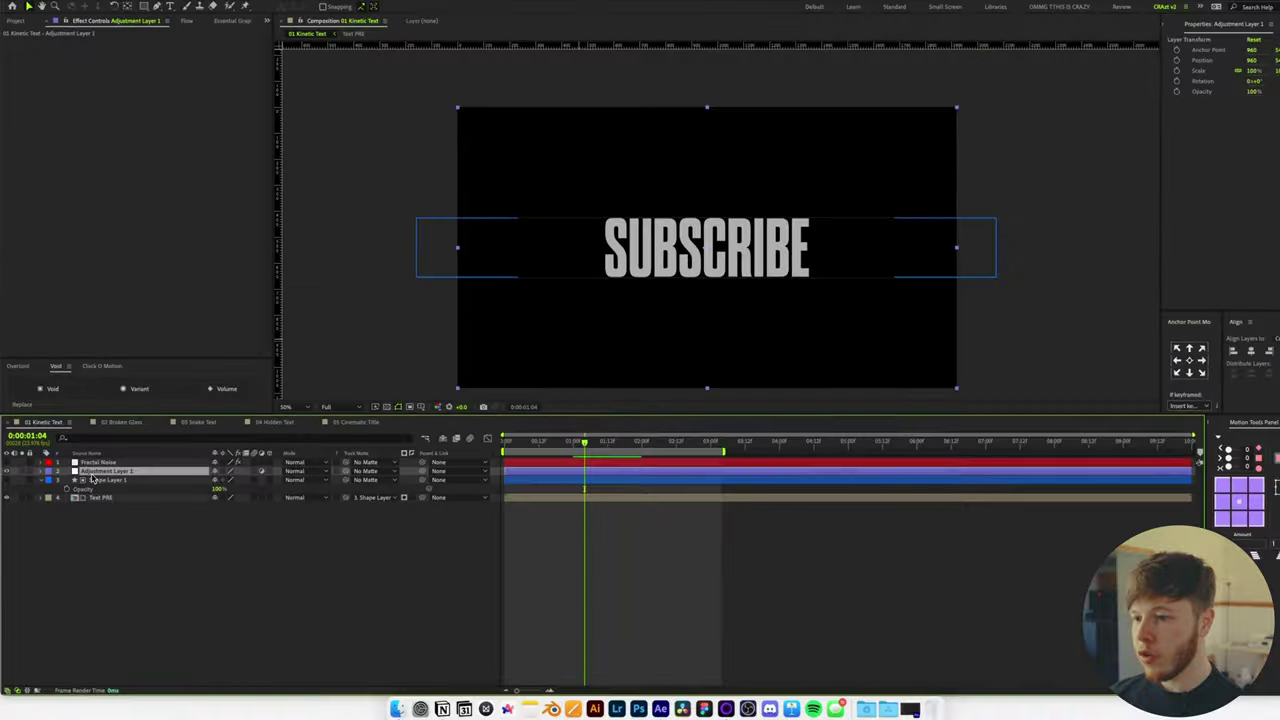
key(ctrl+space)
text(tim)
key(Down)
key(Down)
key(Down)
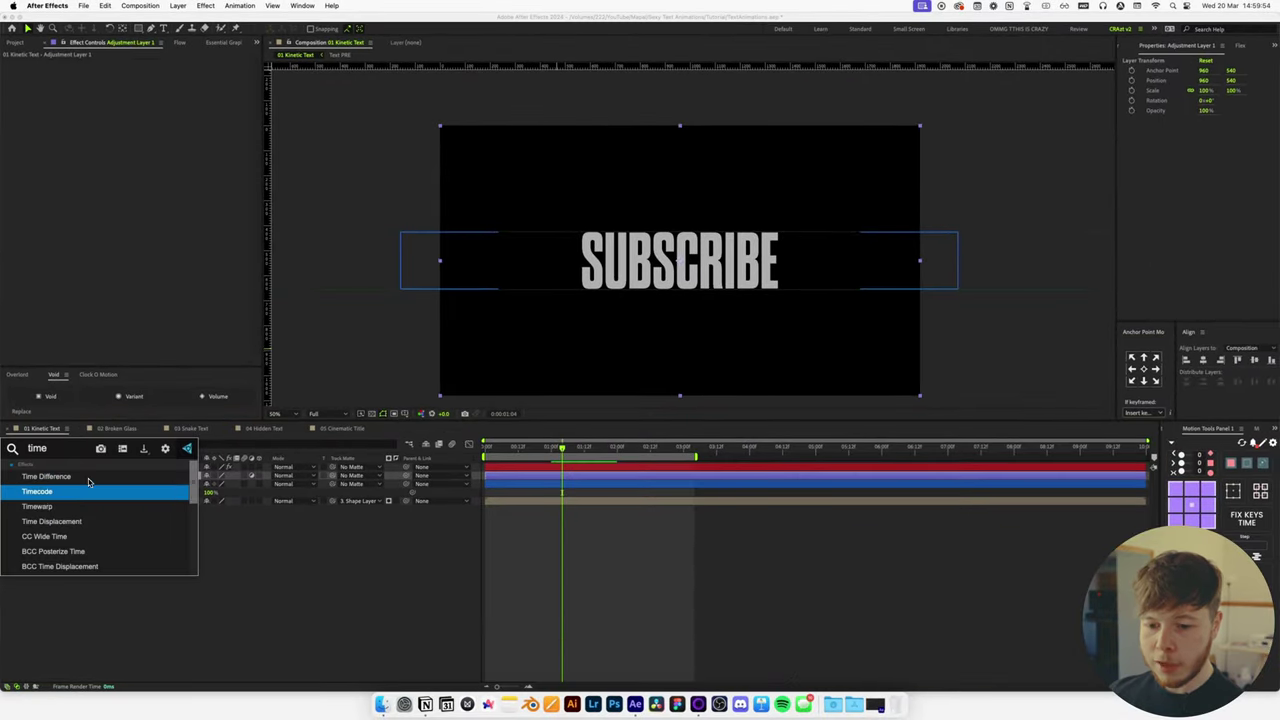
key(Return)
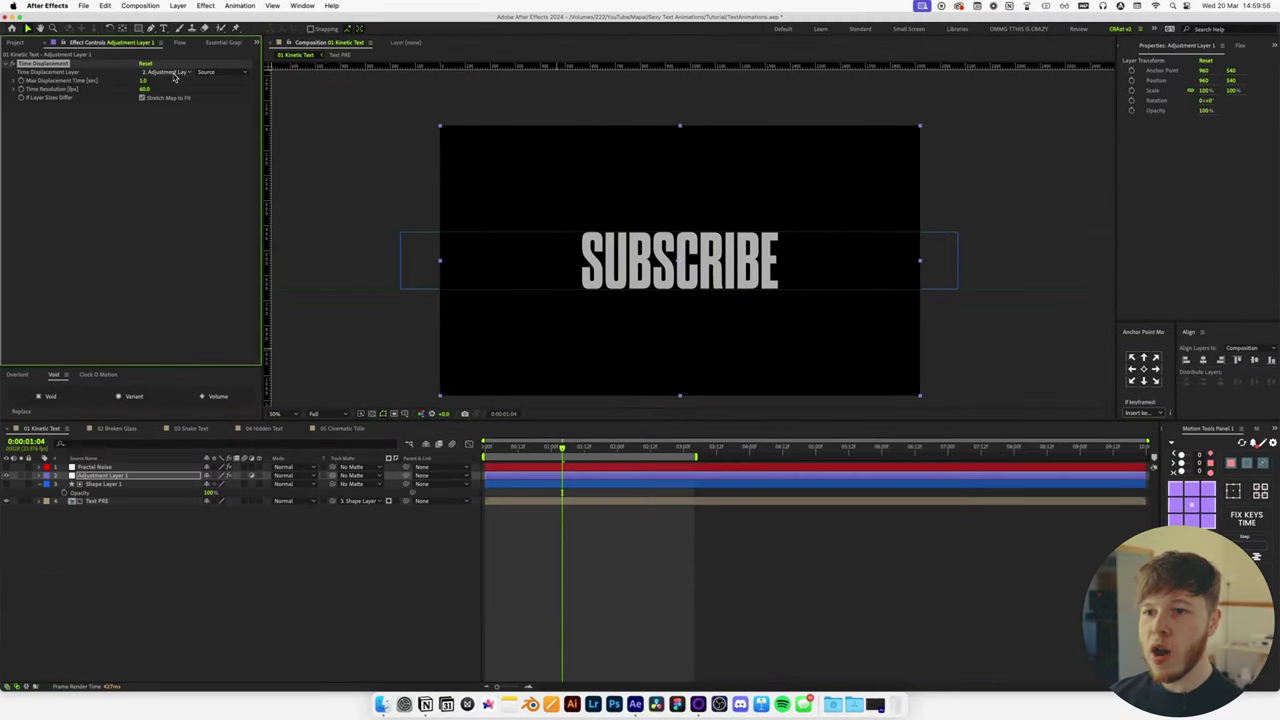
Use the Fractal Noise layer with Effects & Masks as the time displacement layer.
click(173, 74)
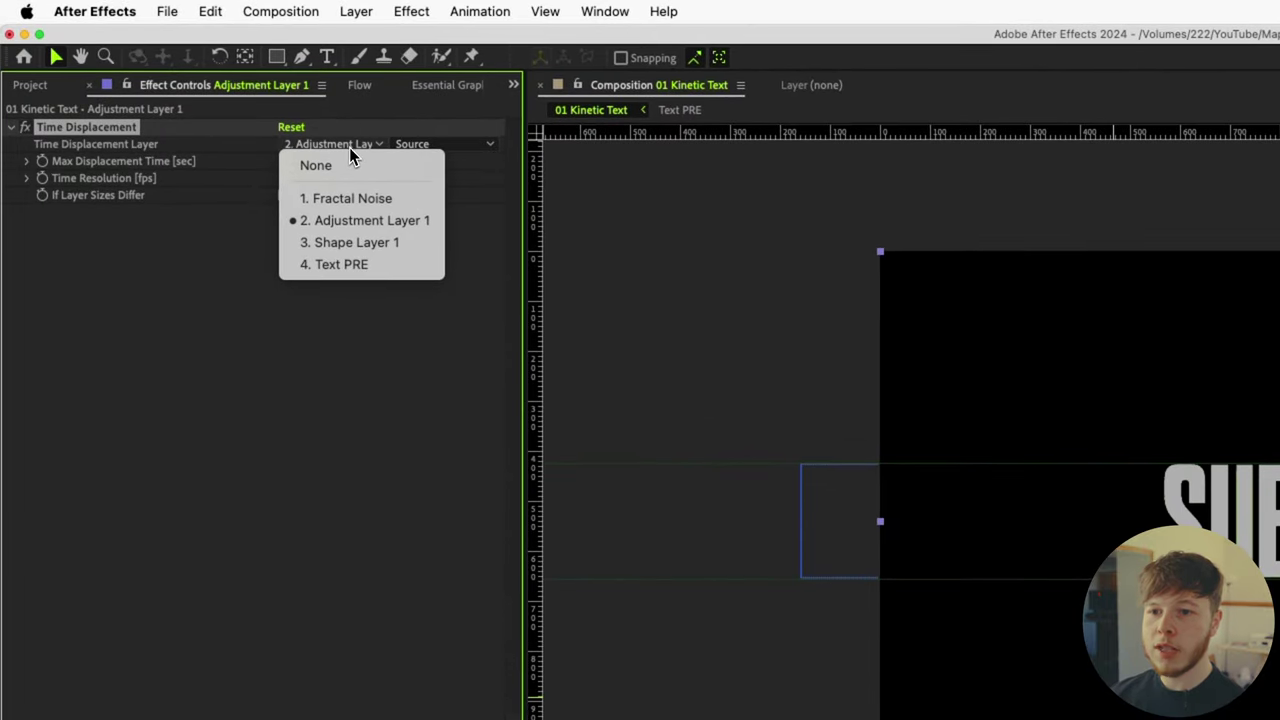
click(365, 199)
click(466, 143)
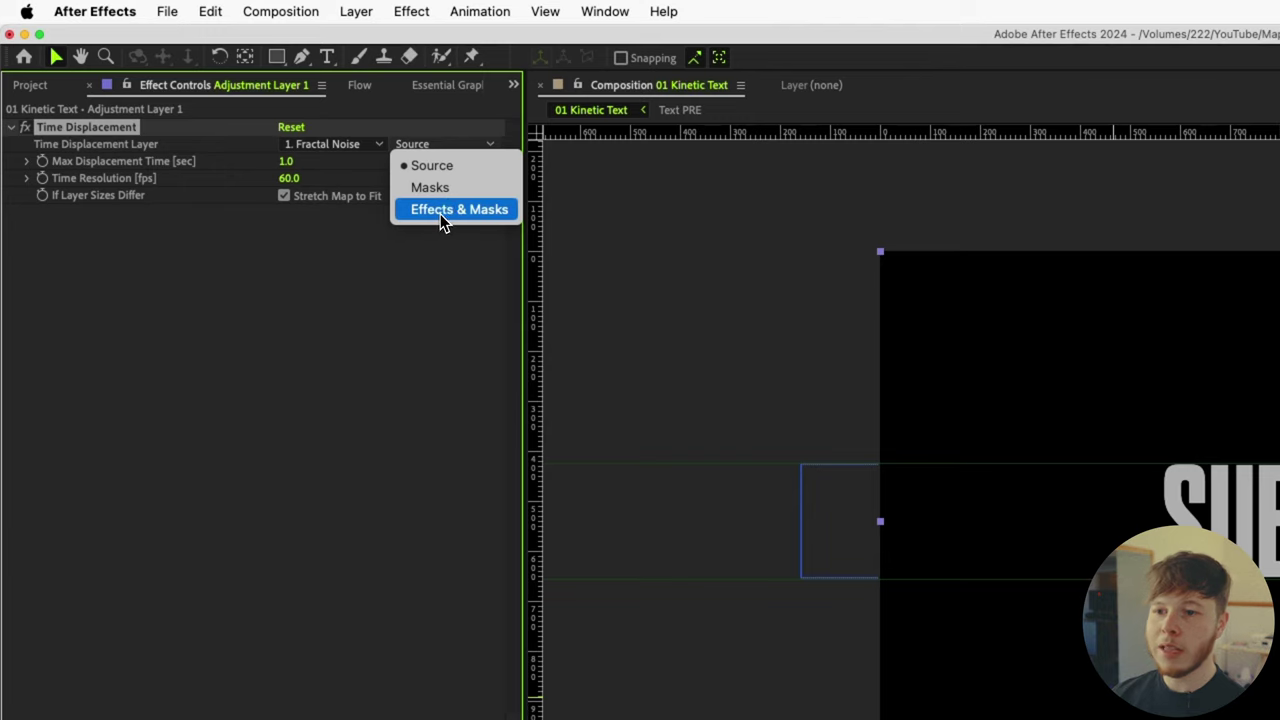
click(440, 211)
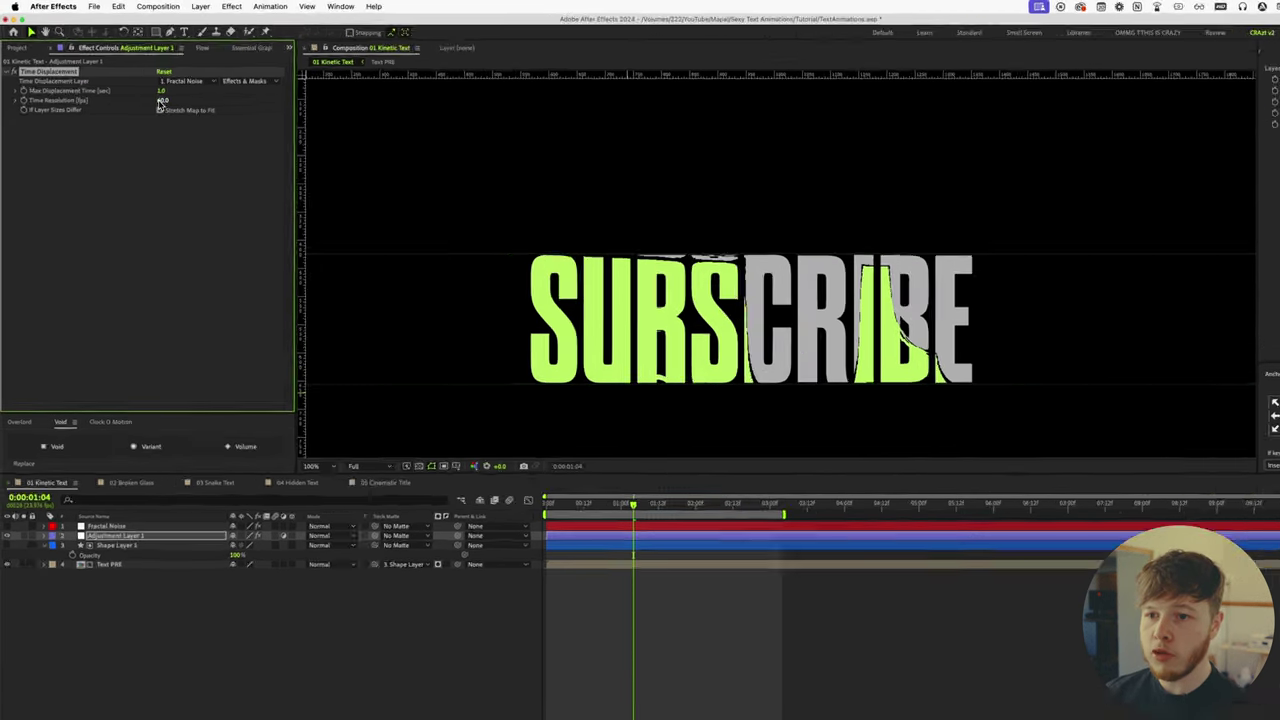
Set the time displacement resolution to 200 fps and play back the animation from the beginning.
click(142, 89)
text(200)
key(Return)
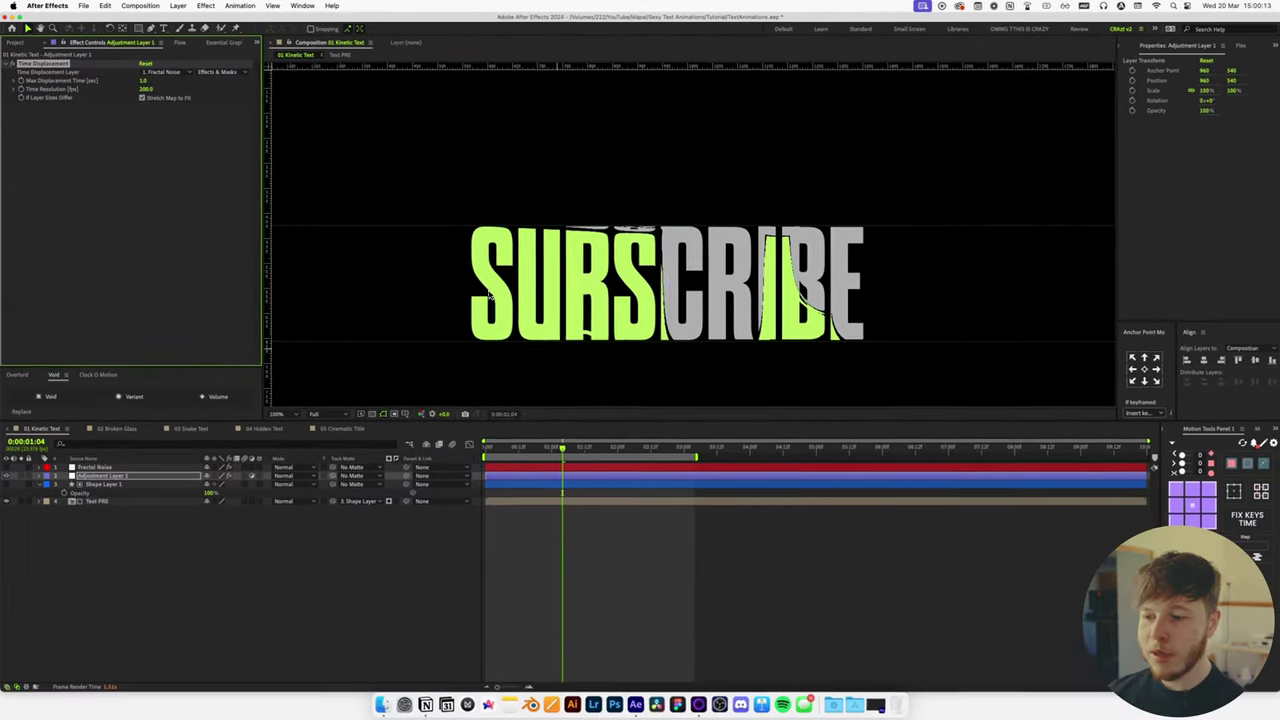
key(comma)
key(comma)
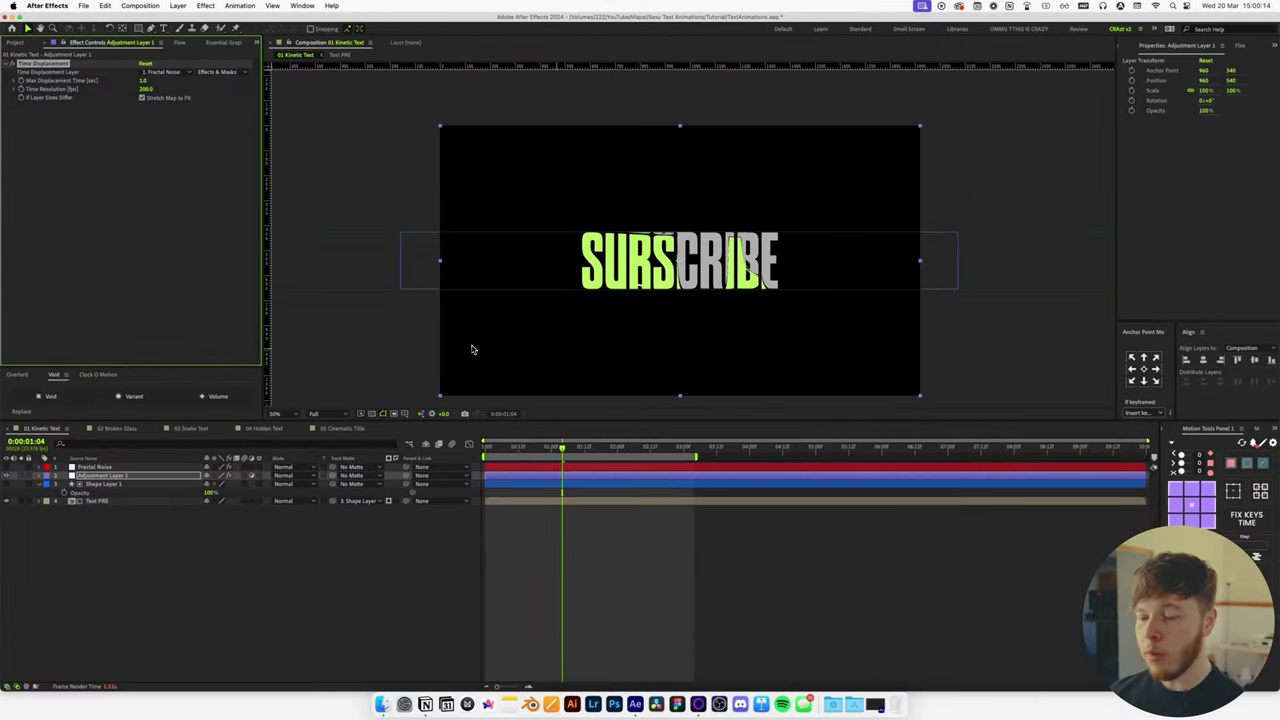
drag(523, 448, 484, 449)
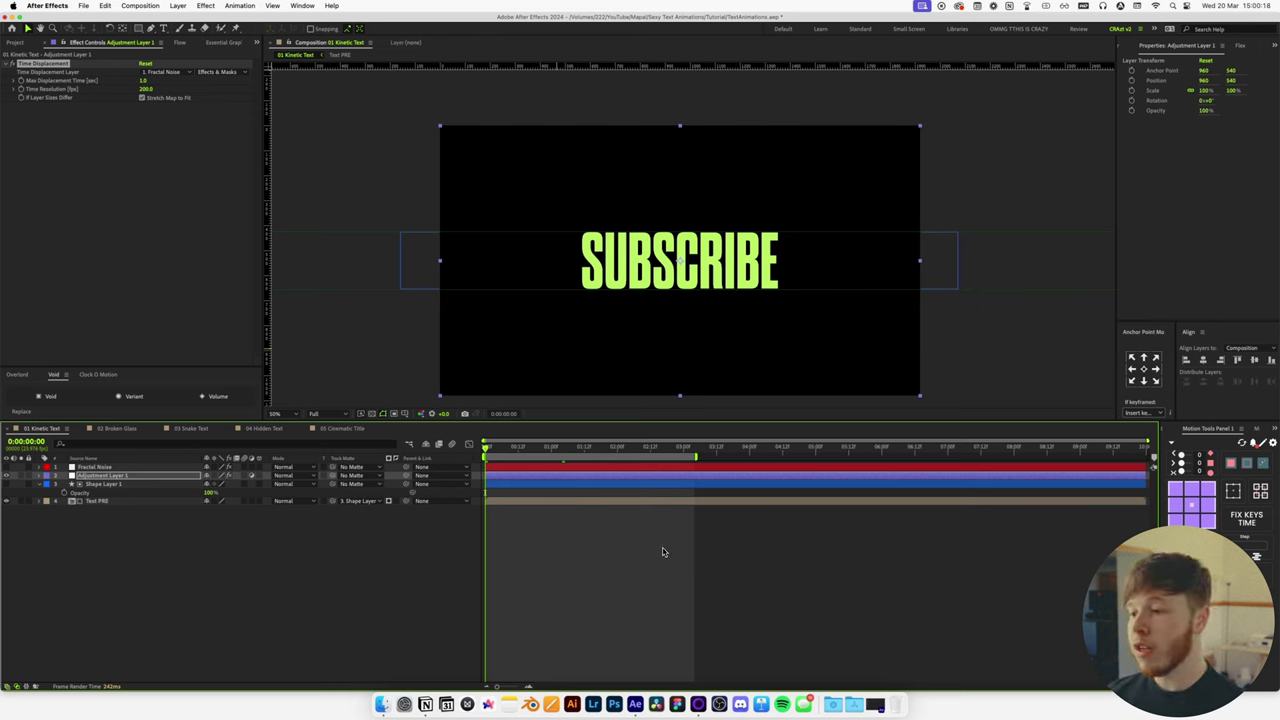
key(space)
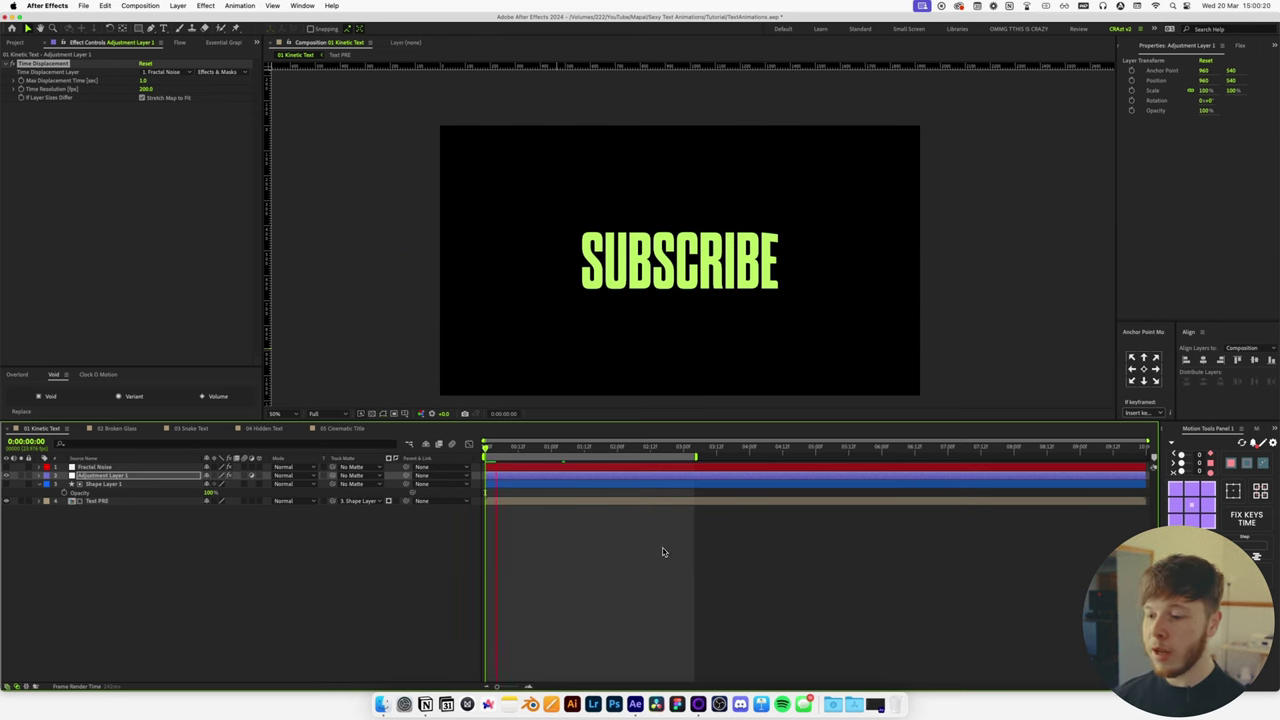
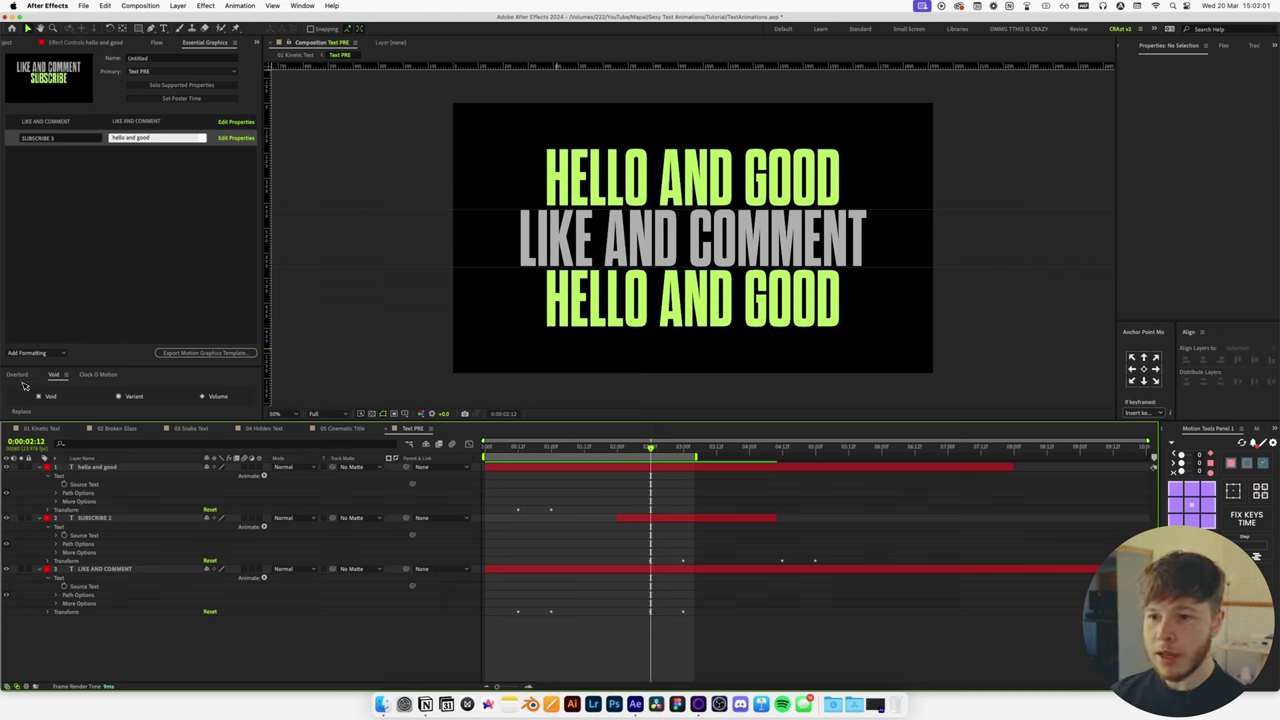
Change the LIKE AND COMMENT text property in Essential Graphics to "bye and welcome".
click(131, 122)
click(130, 122)
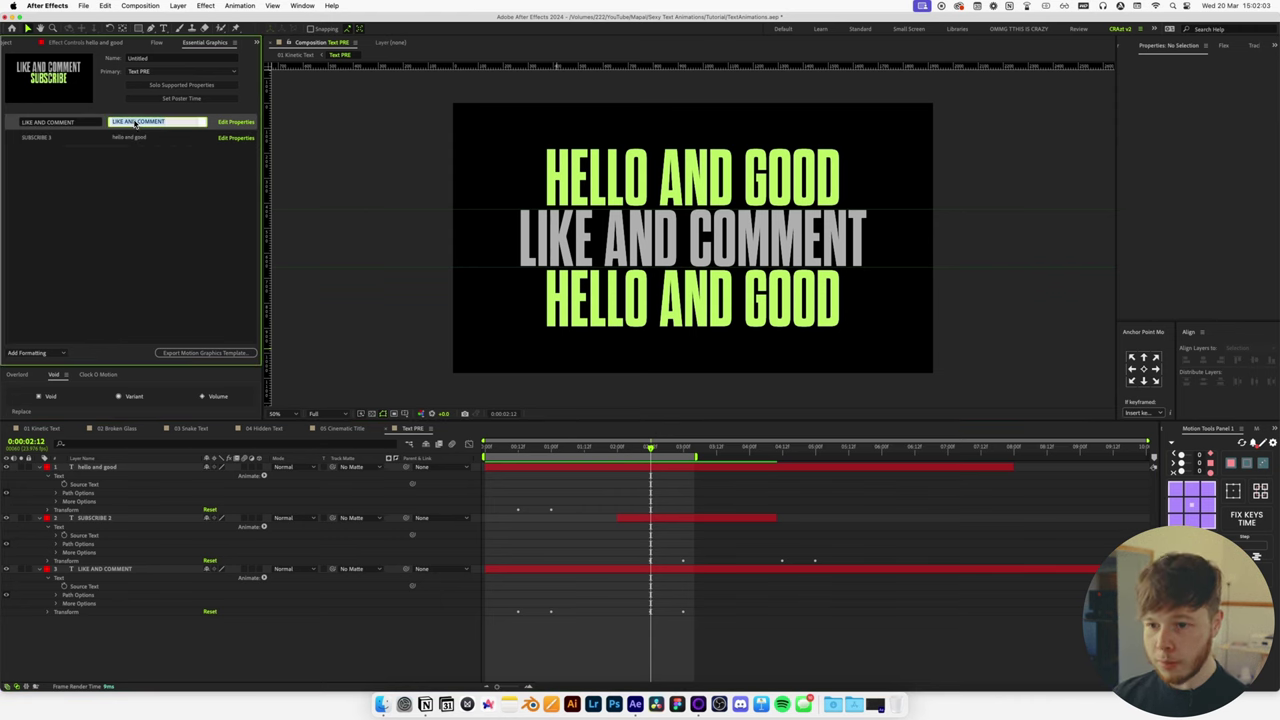
key(super+a)
text(bye and welcome)
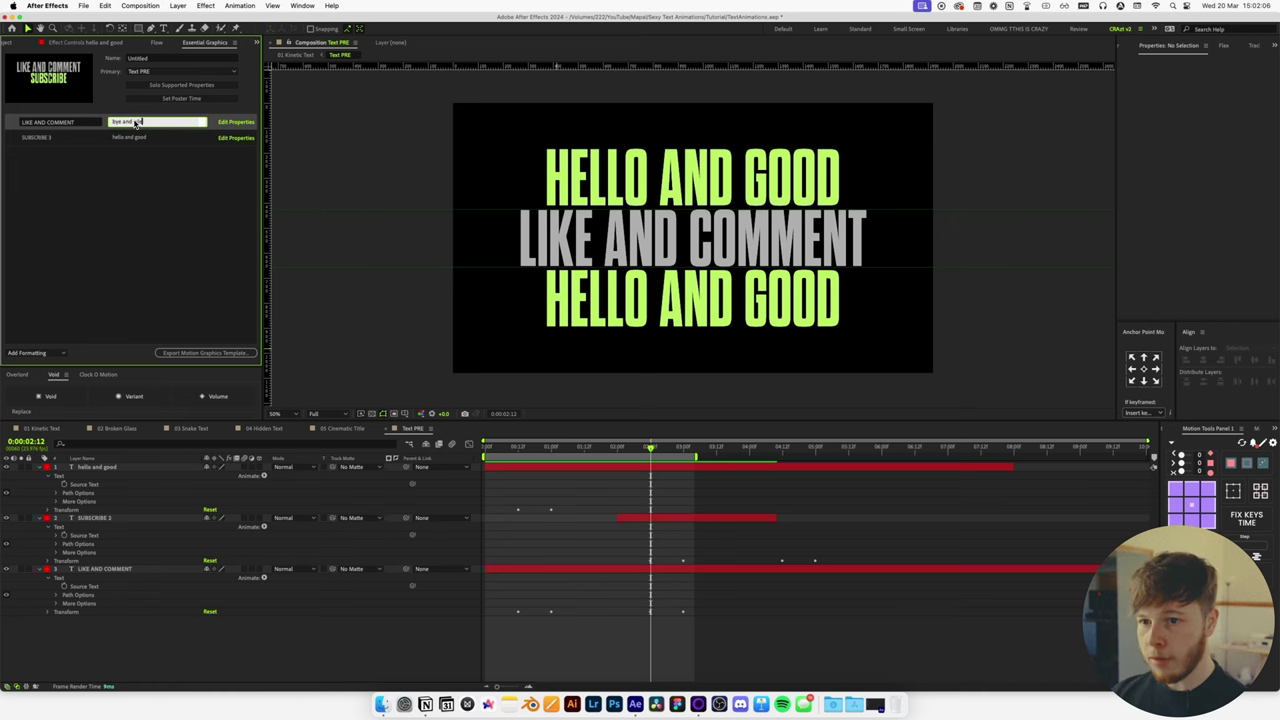
Add a text layer reading "BROKEN" to the 02 Broken Glass composition.
click(127, 421)
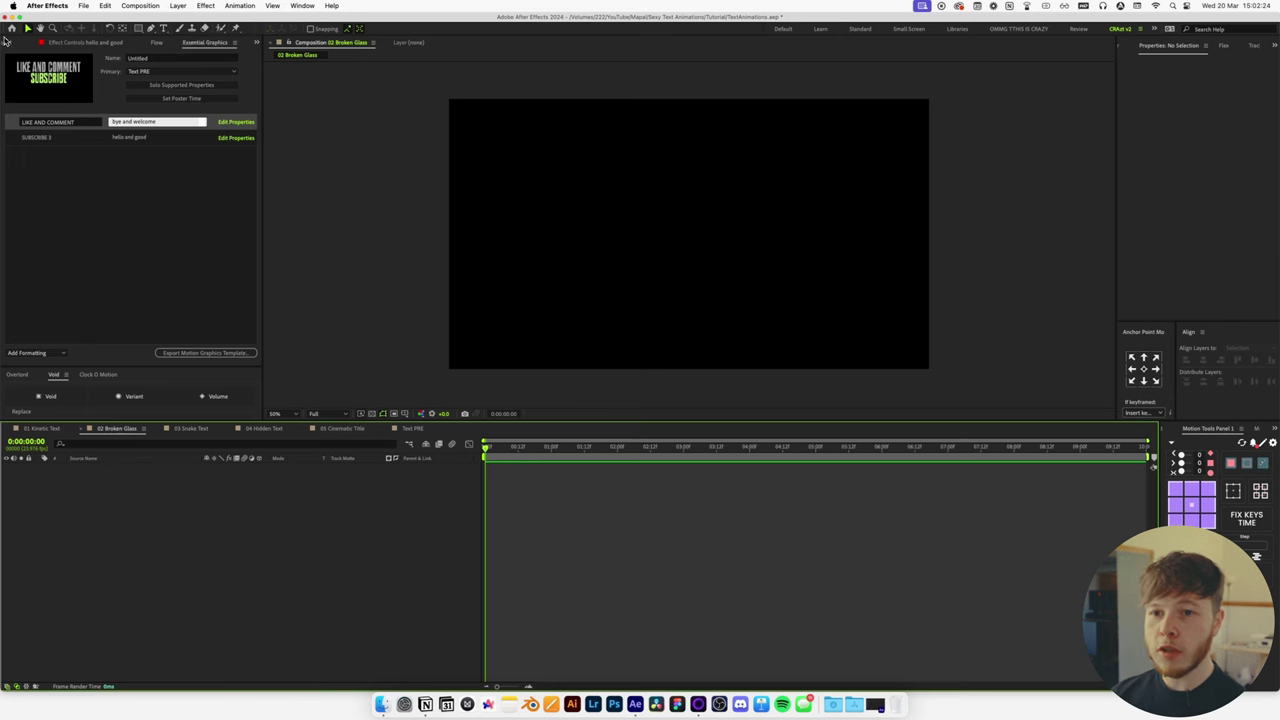
click(7, 42)
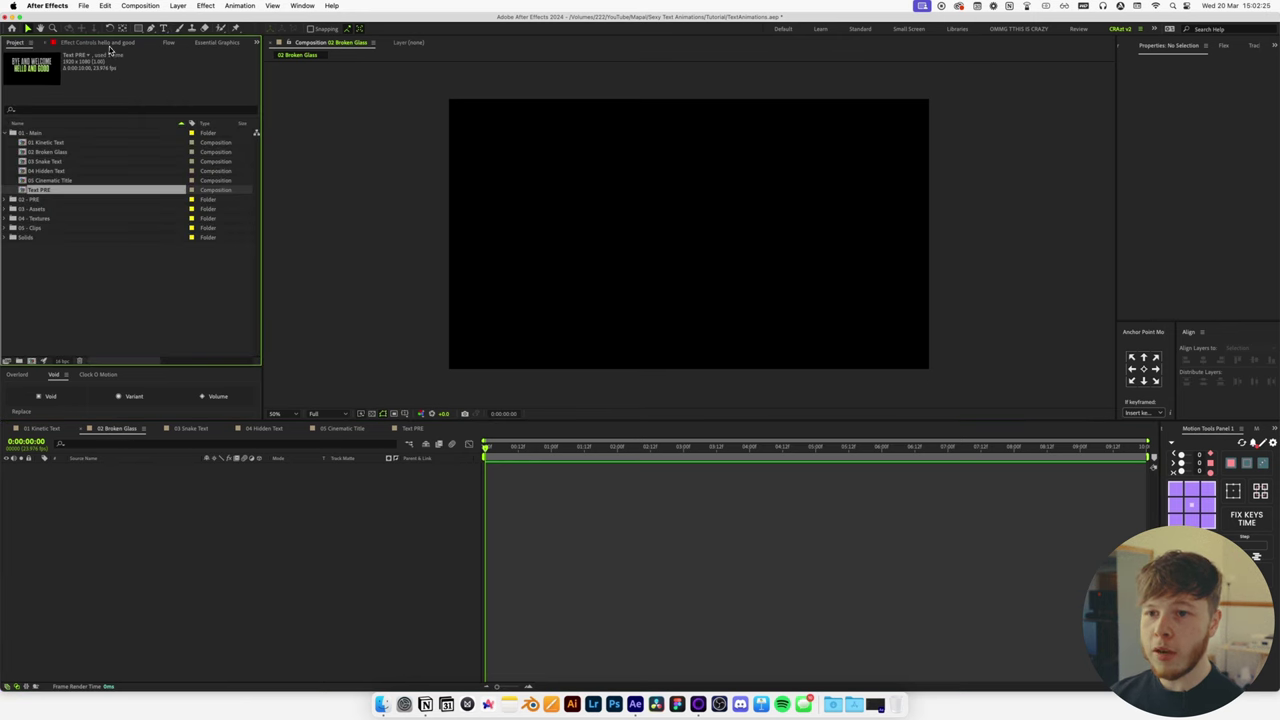
click(166, 30)
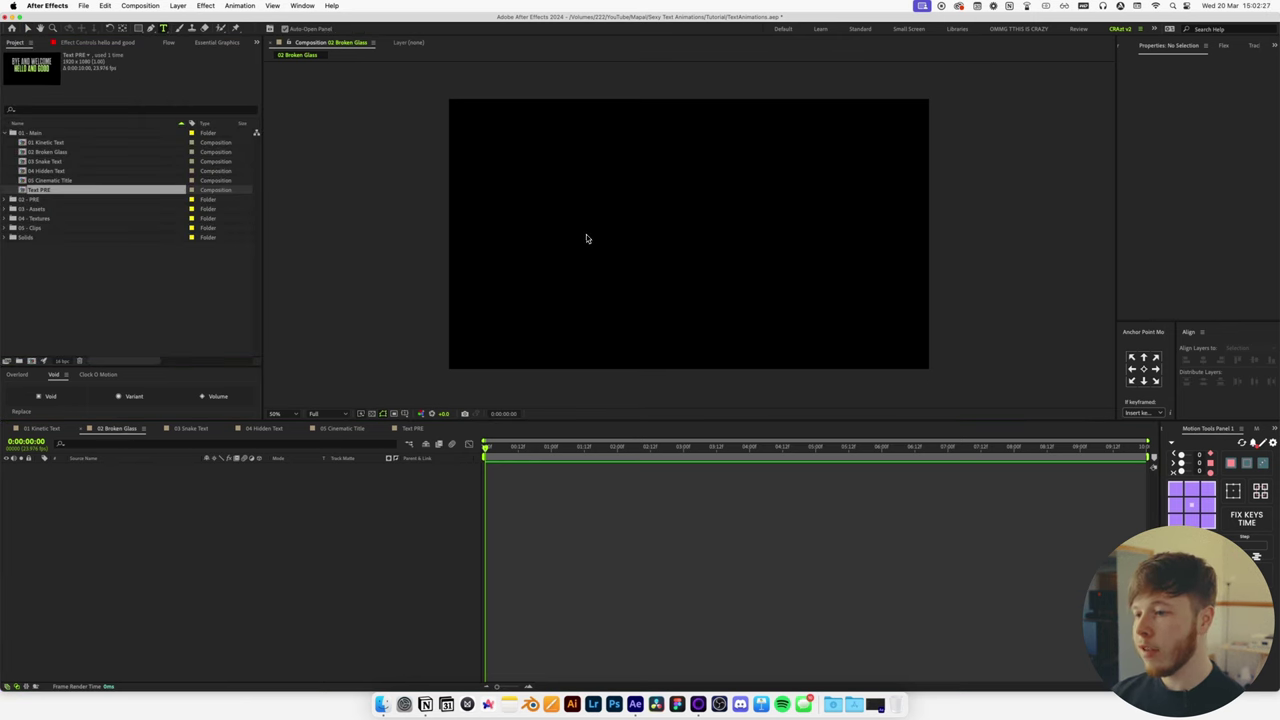
click(640, 250)
text(BROKEN)
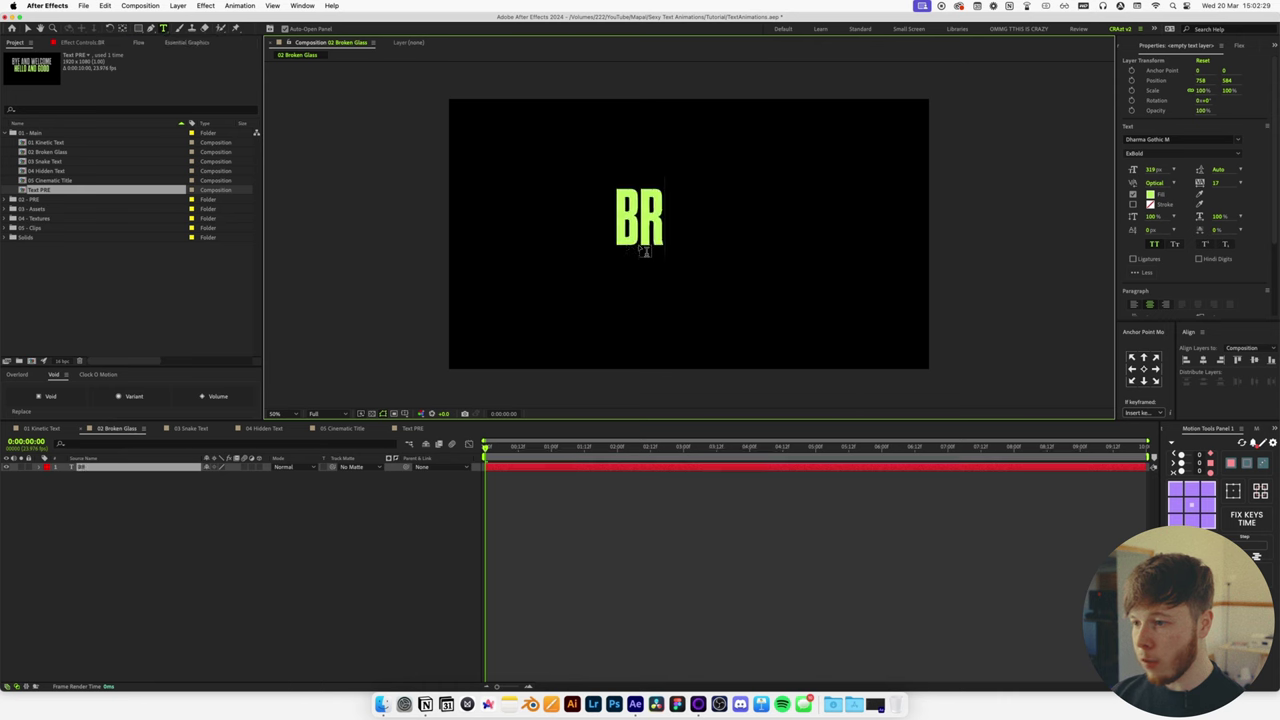
click(115, 467)
key(v)
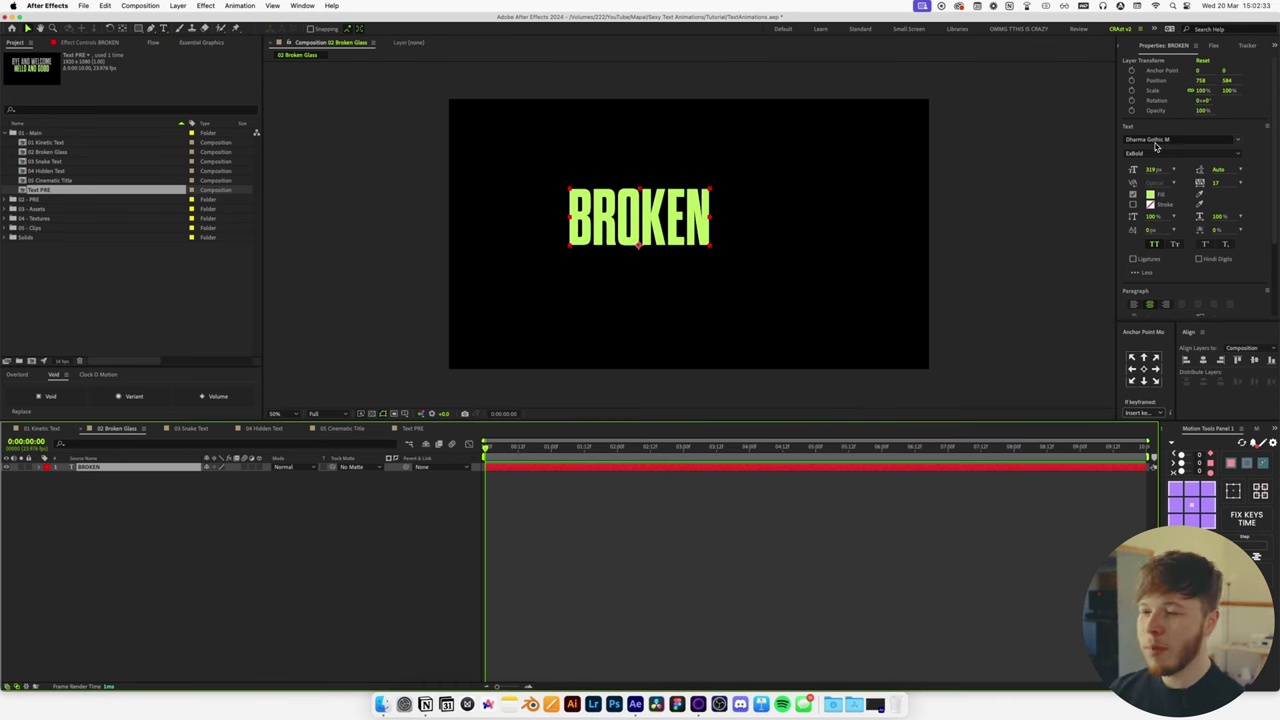
Set the BROKEN text's font to Helvetica Neue Bold and centre it horizontally and vertically in the composition.
click(1156, 140)
text(he)
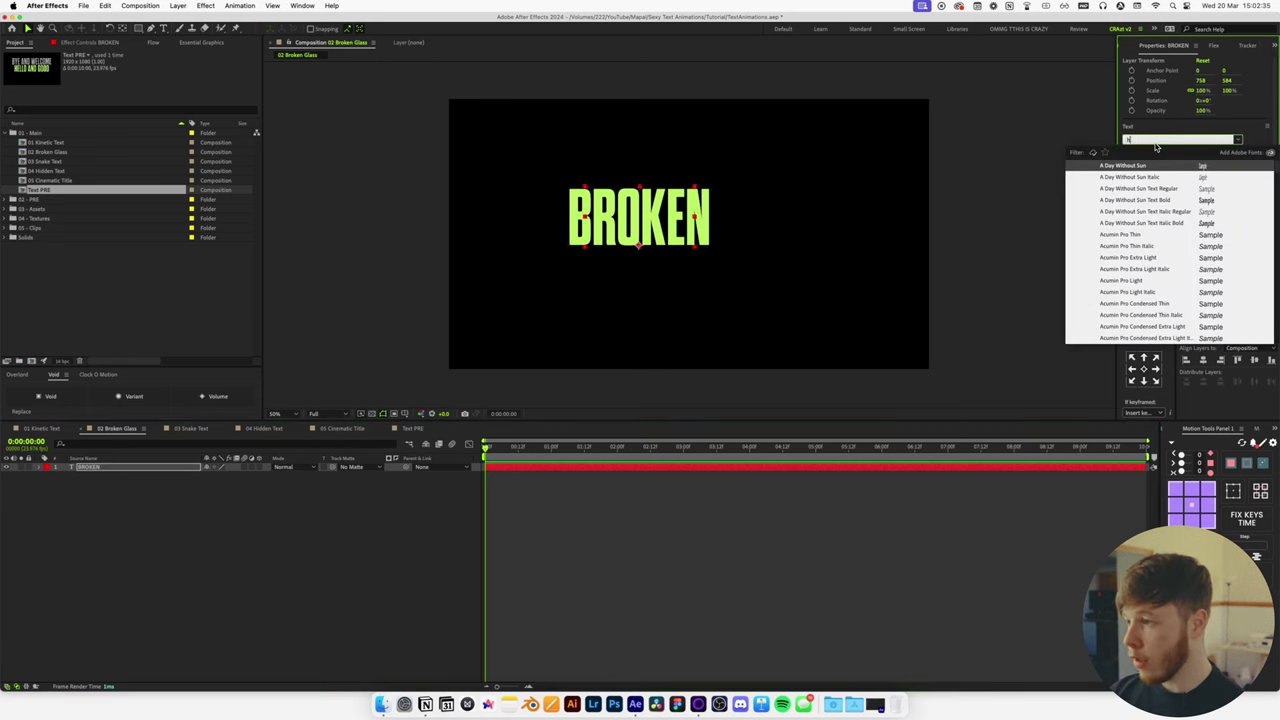
text(lv)
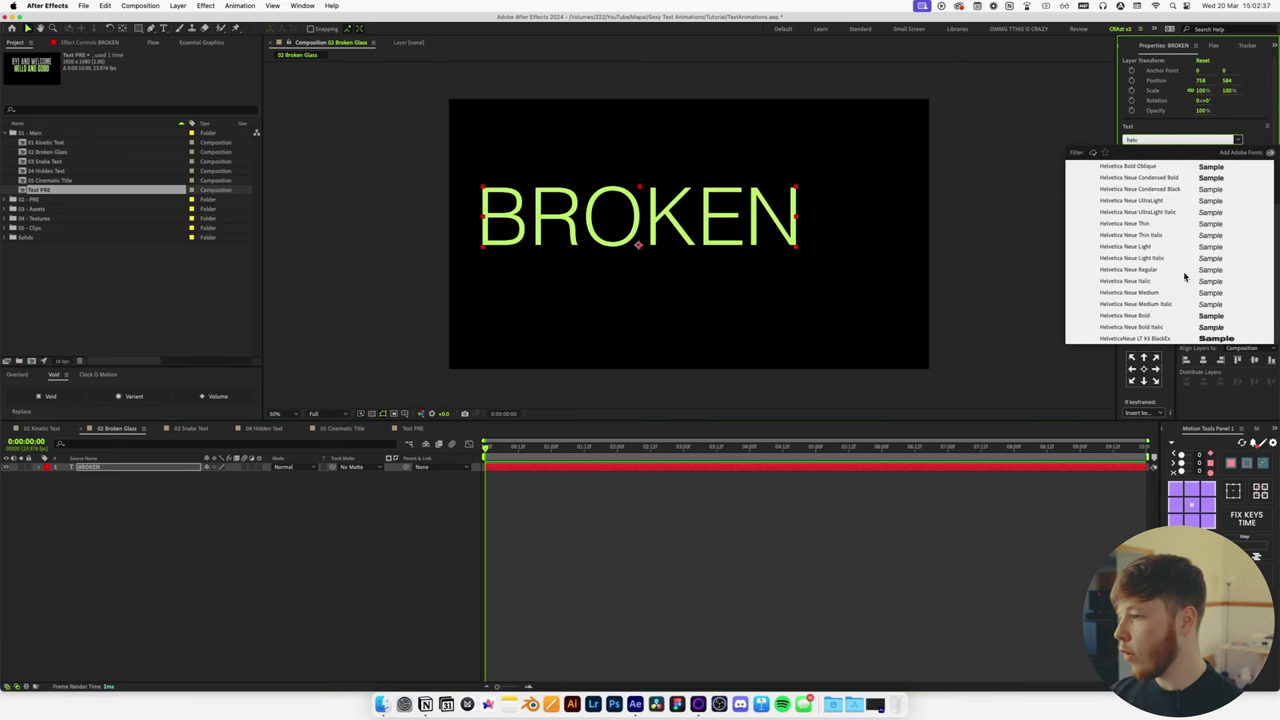
click(1142, 316)
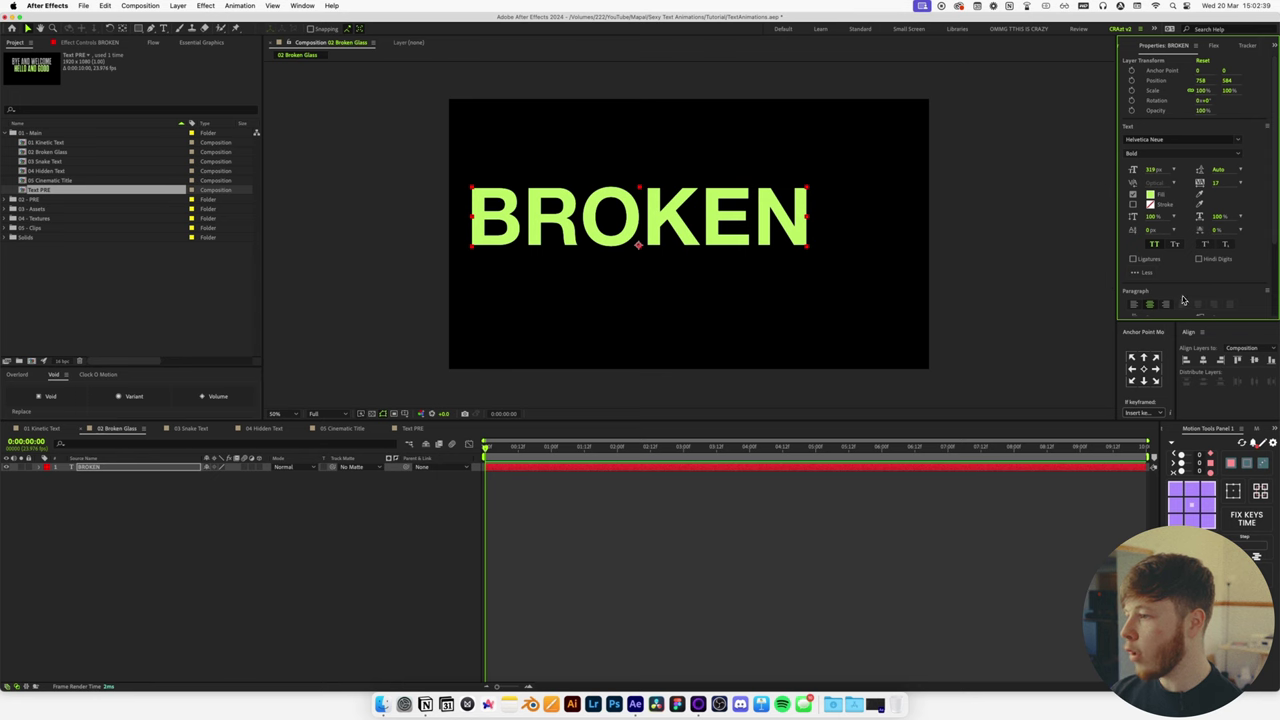
click(1203, 361)
click(1254, 361)
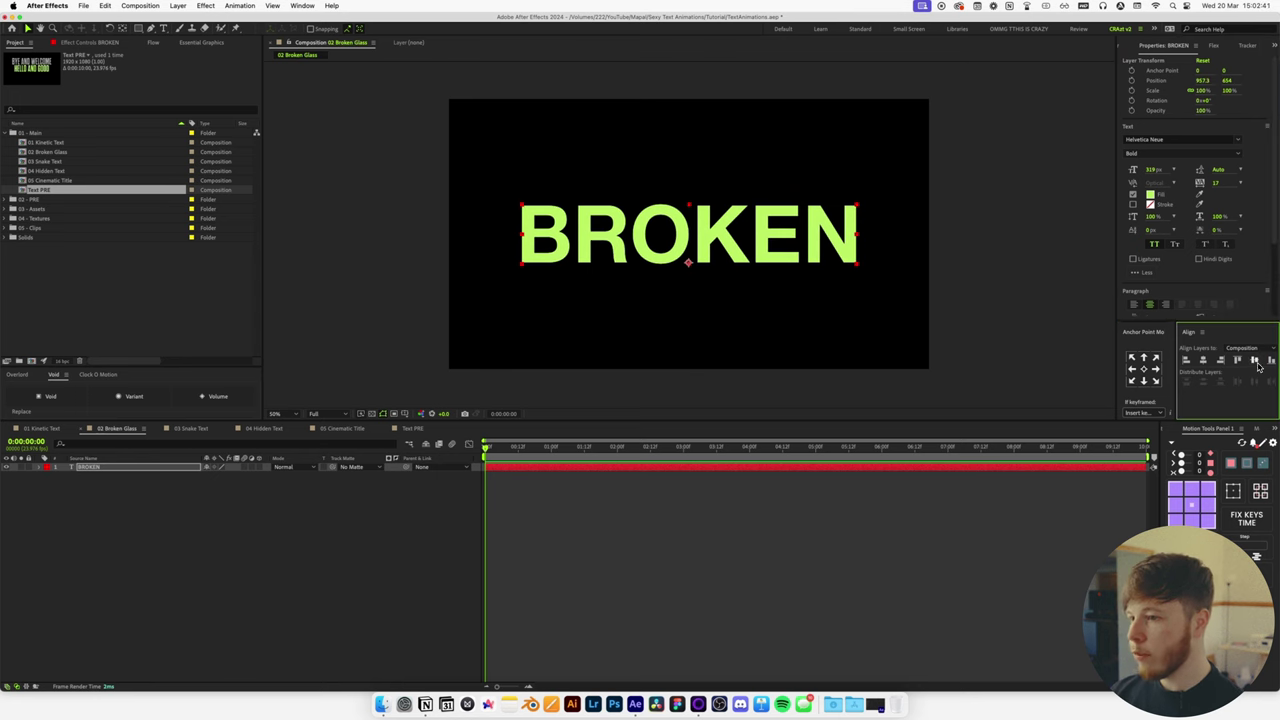
Change the BROKEN text's fill colour to a pale mint green.
click(1151, 195)
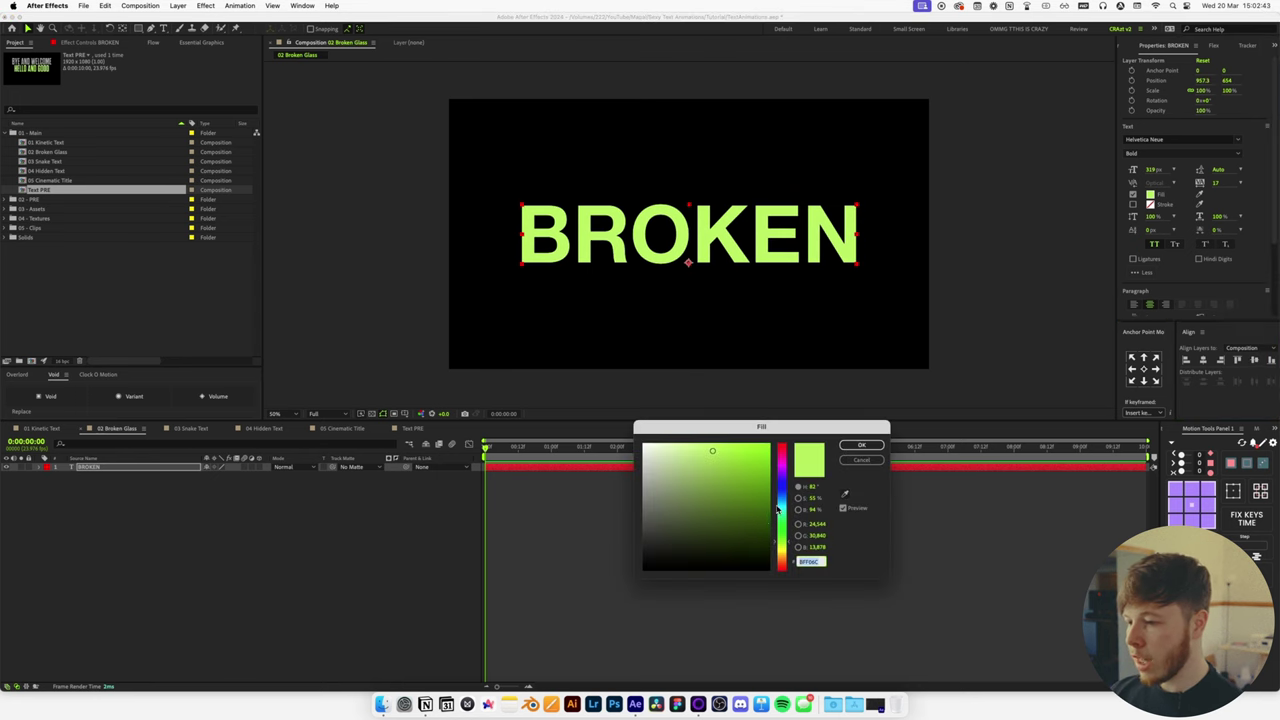
click(777, 510)
drag(668, 461, 649, 448)
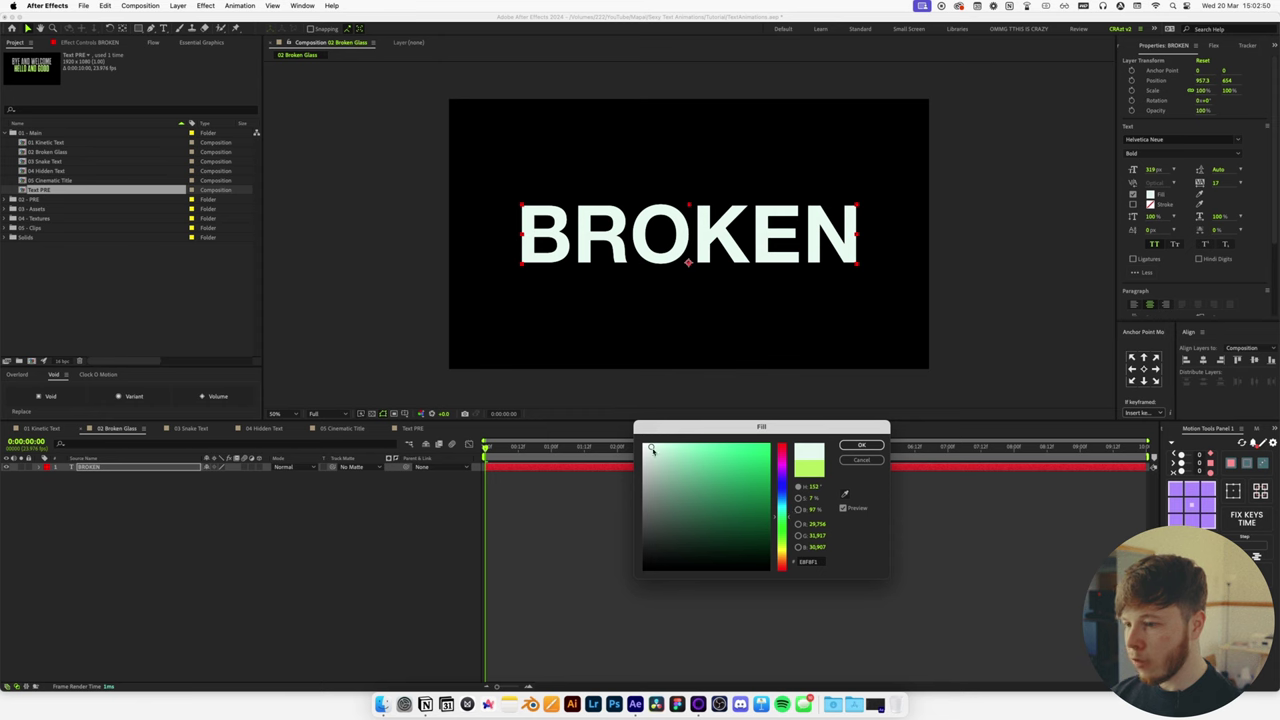
drag(652, 451, 653, 451)
click(872, 444)
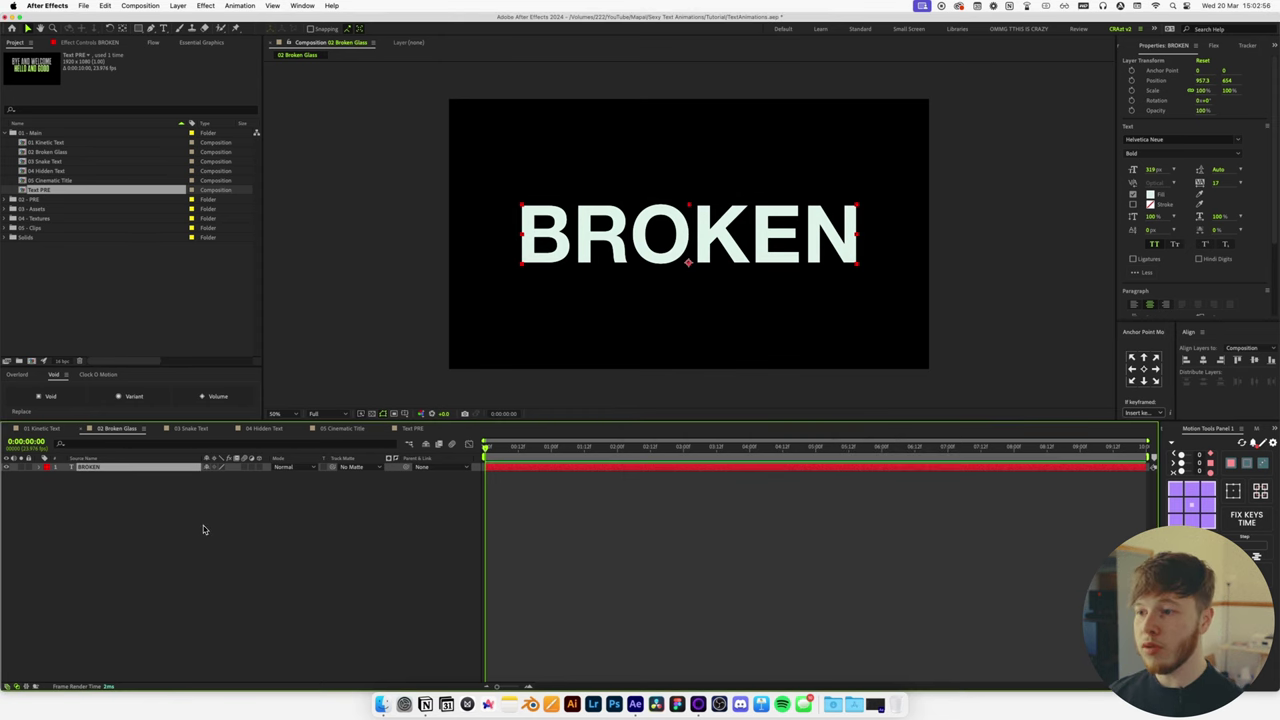
Draw a thin triangular mask with the Pen tool across BROKEN, tapering to a point beyond the N's upper corner.
key(g)
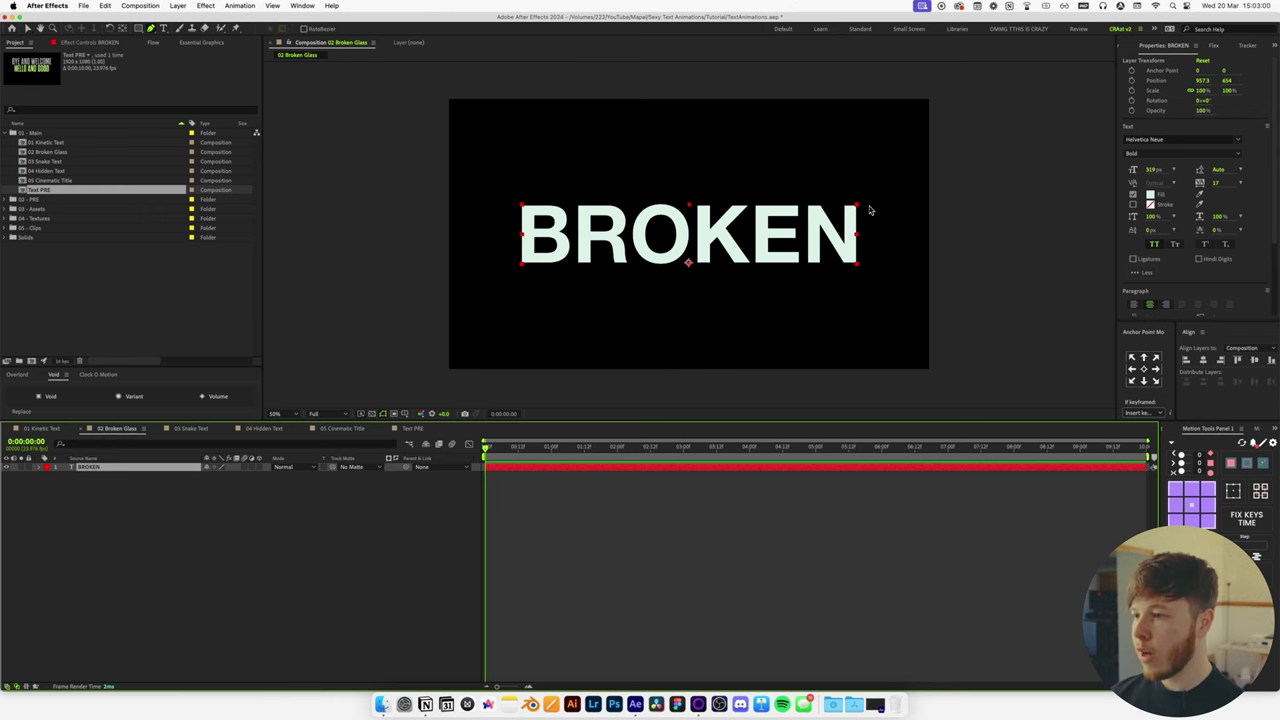
key(period)
key(super+r)
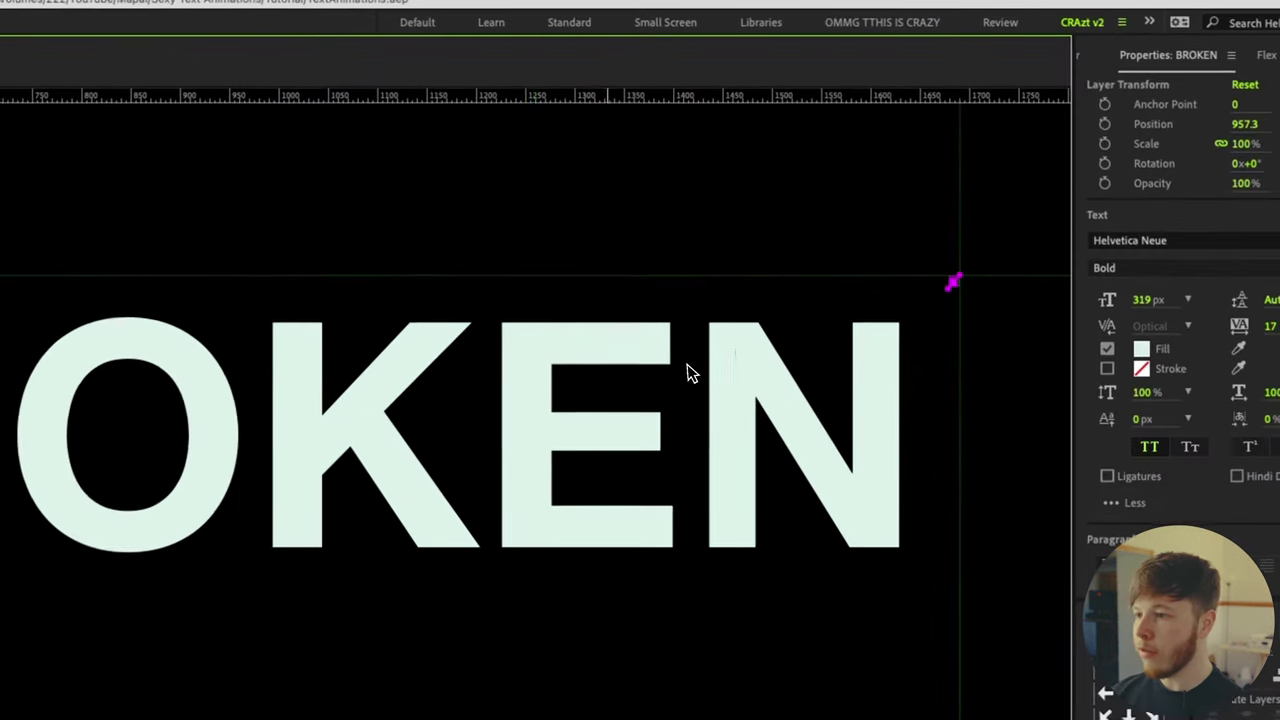
key(super+z)
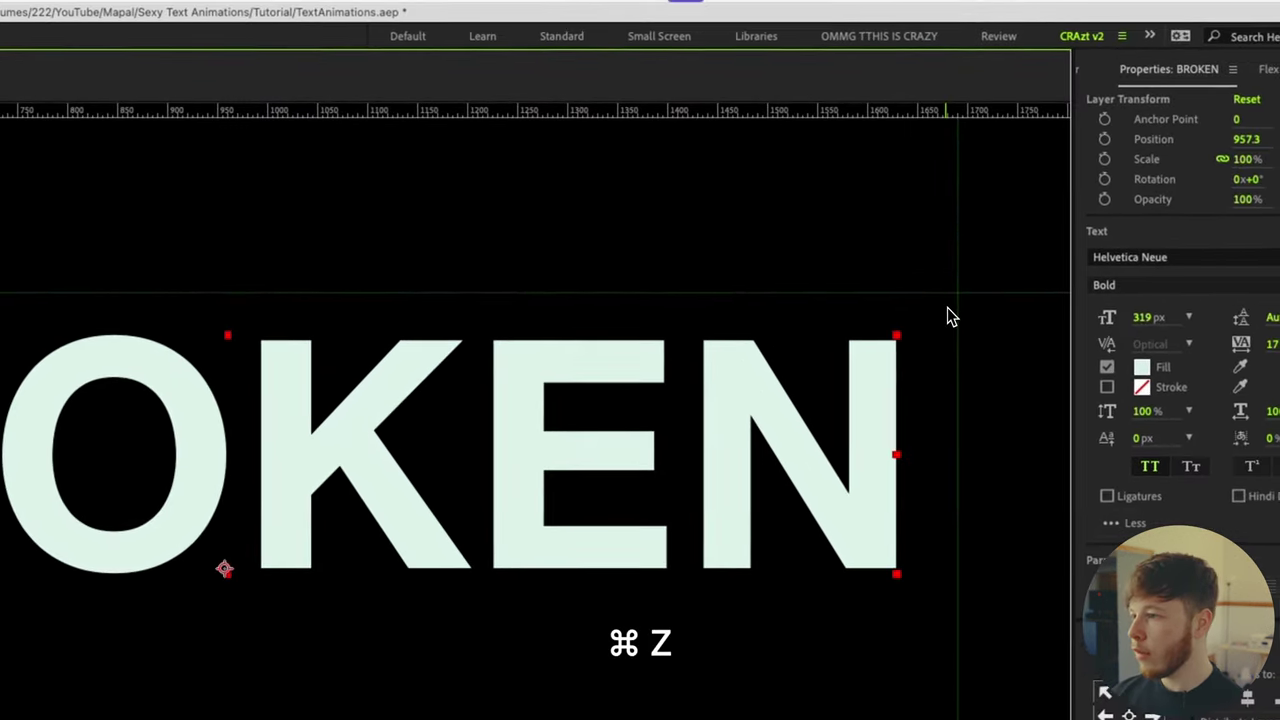
click(968, 302)
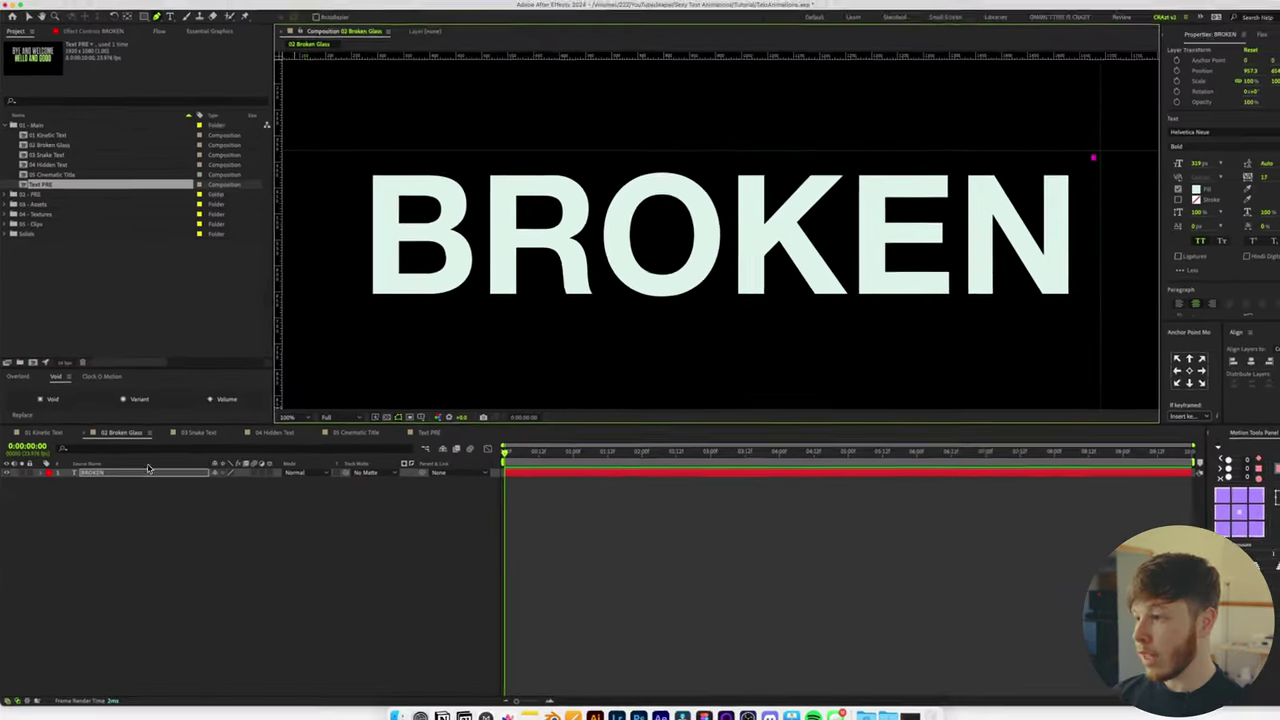
click(338, 230)
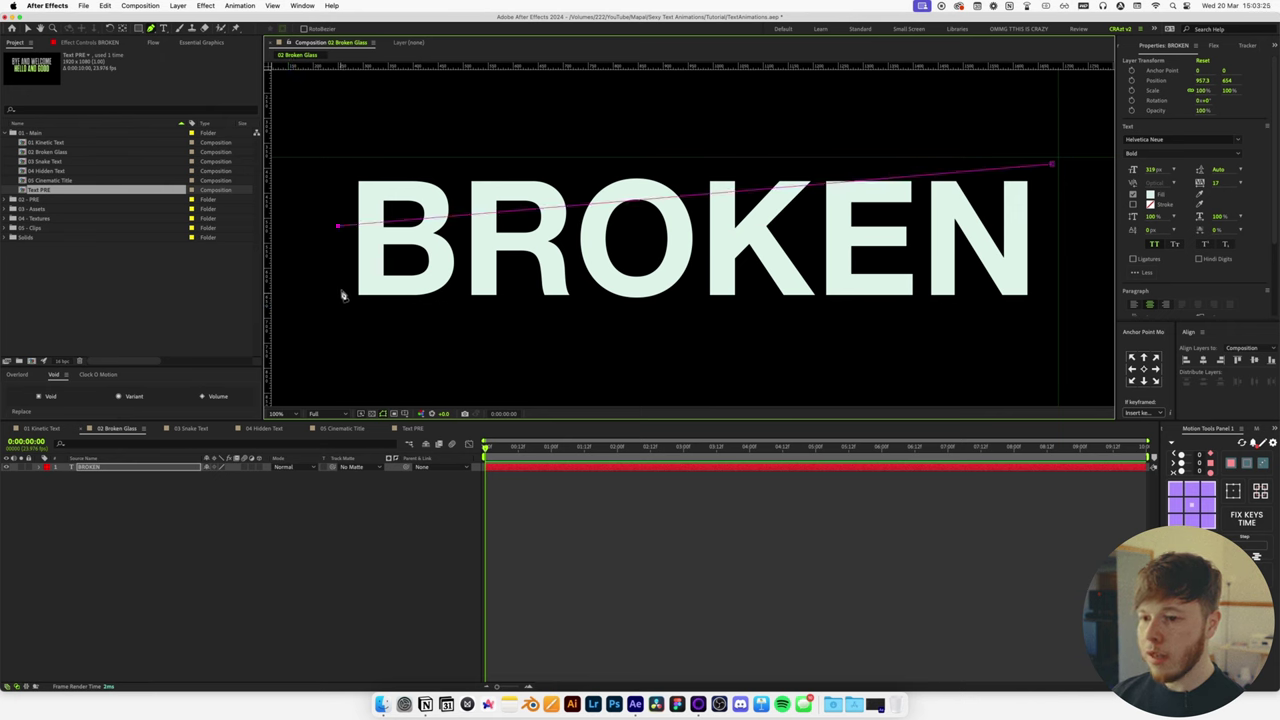
click(346, 324)
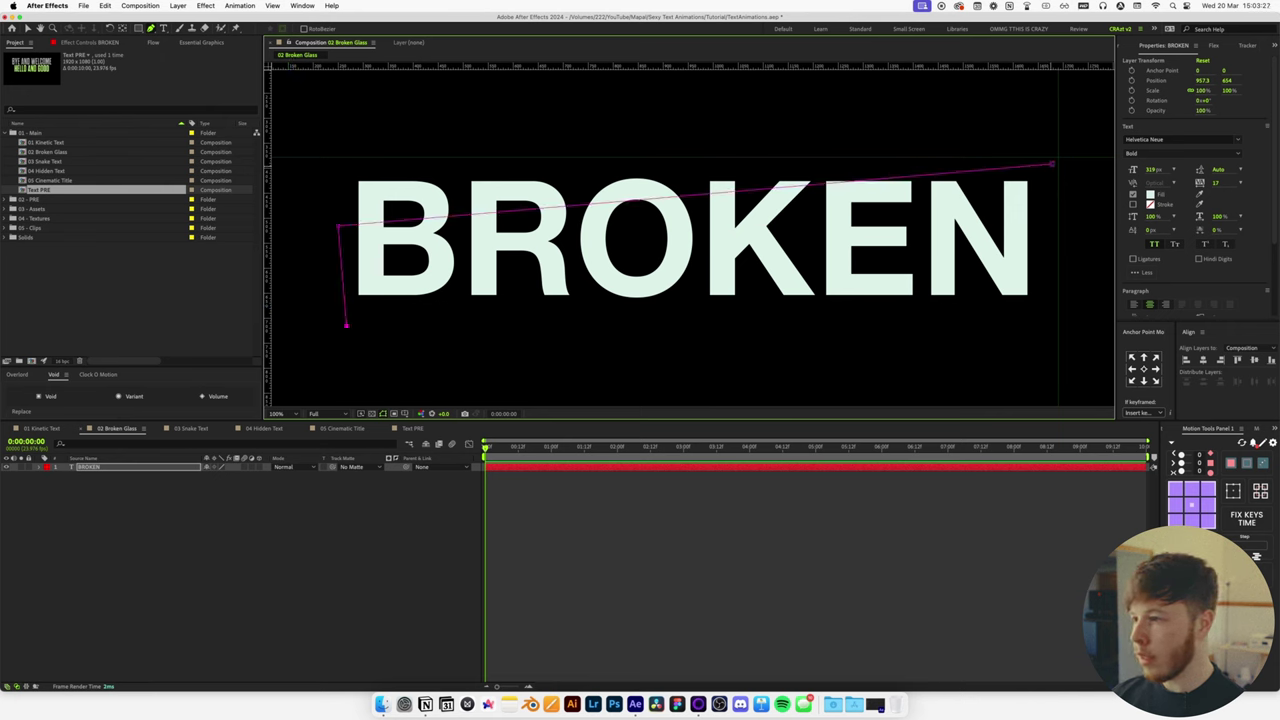
click(1052, 164)
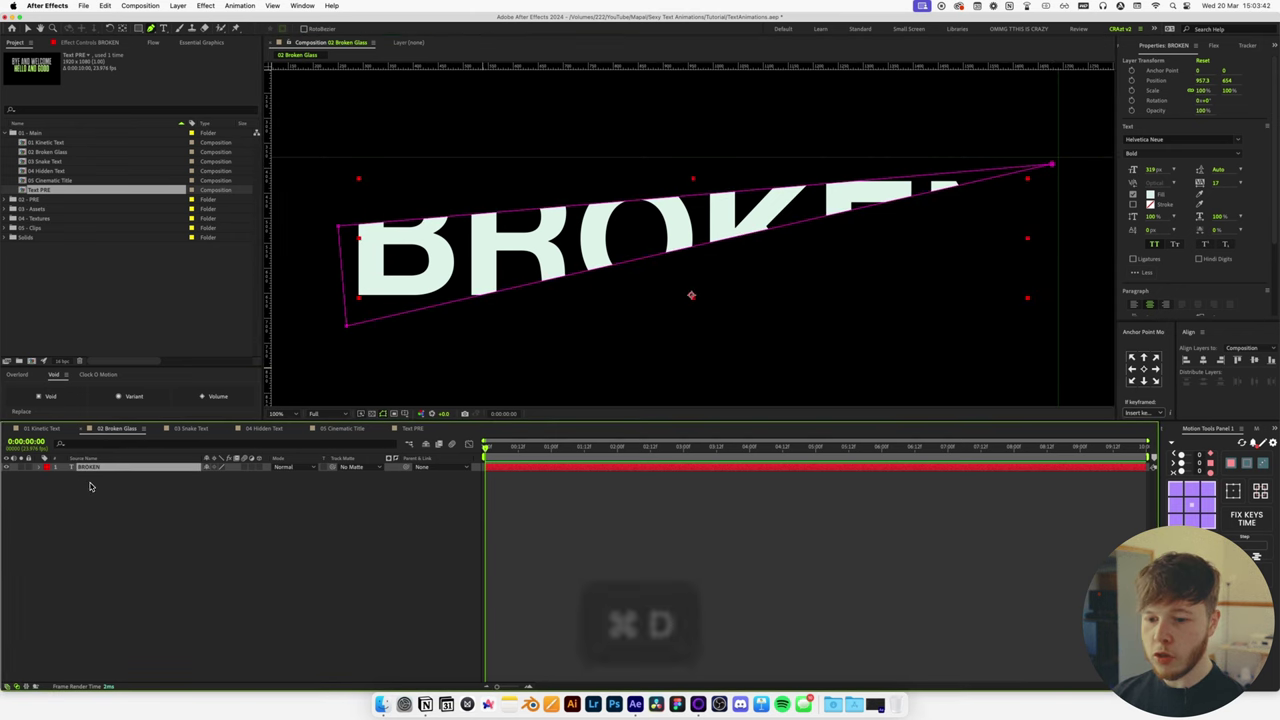
Duplicate the masked BROKEN layer and set the duplicate's Mask 1 mode to Subtract.
key(super+d)
key(m)
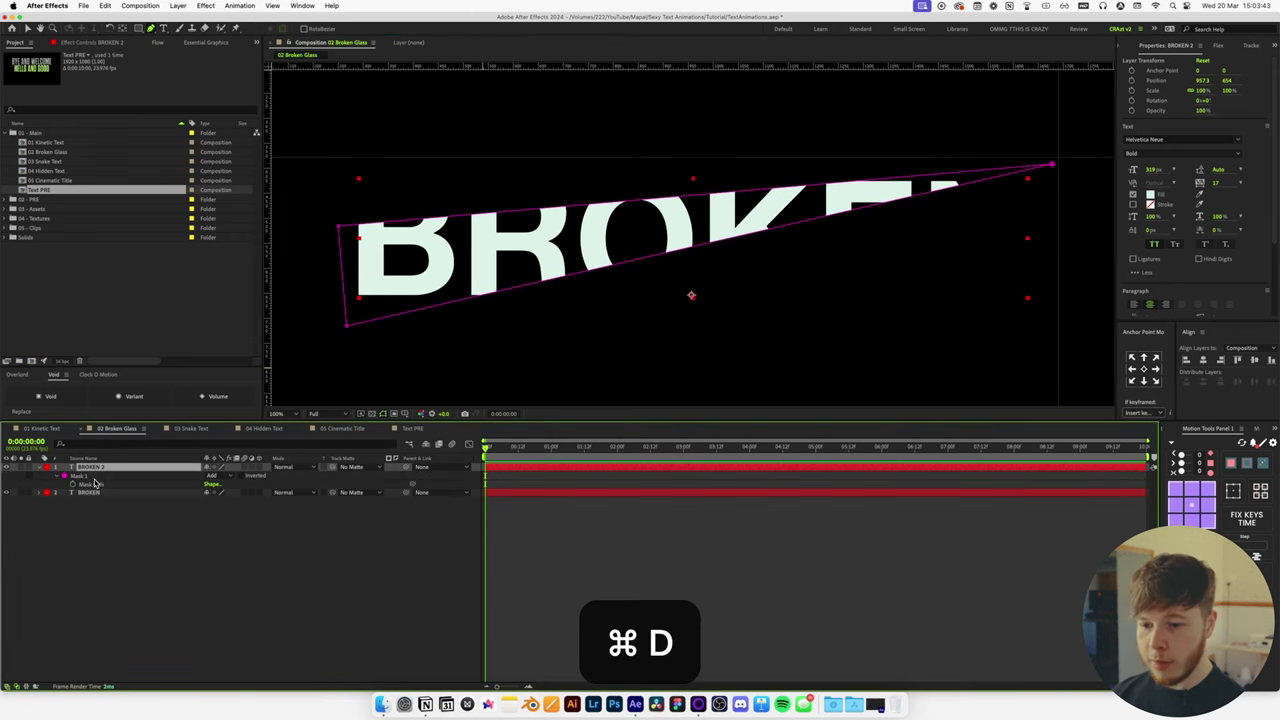
click(221, 476)
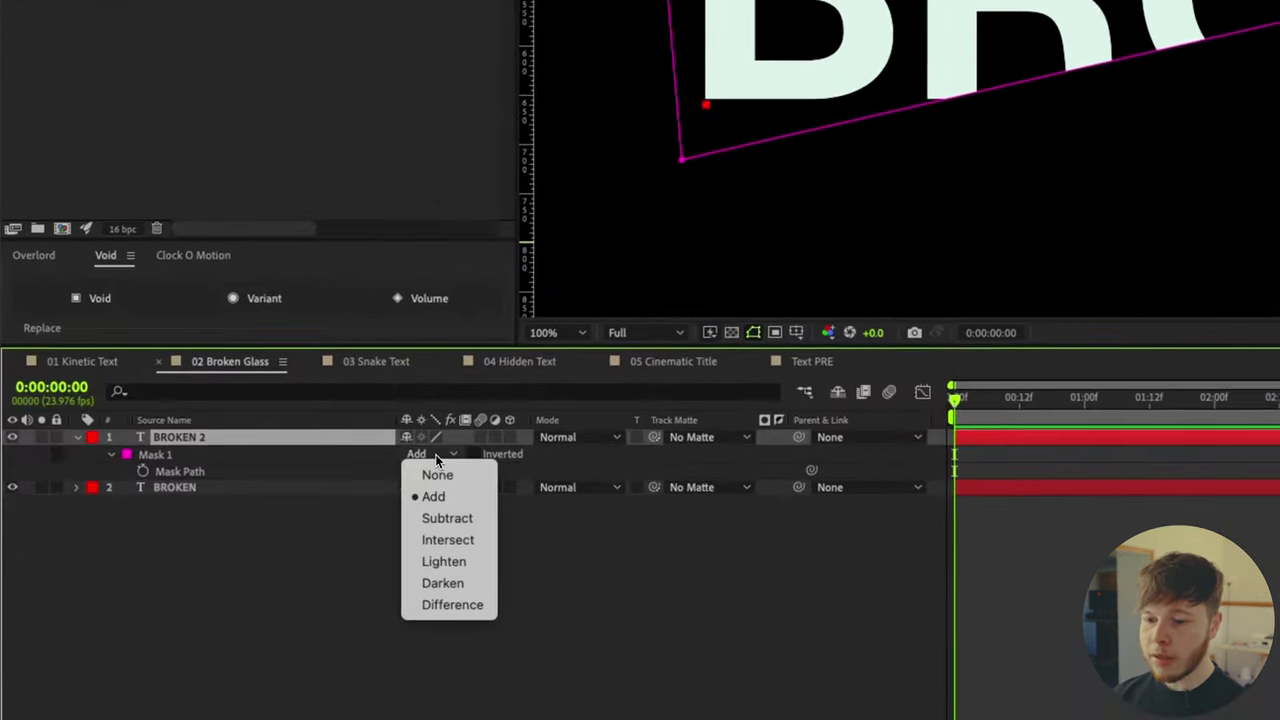
click(447, 518)
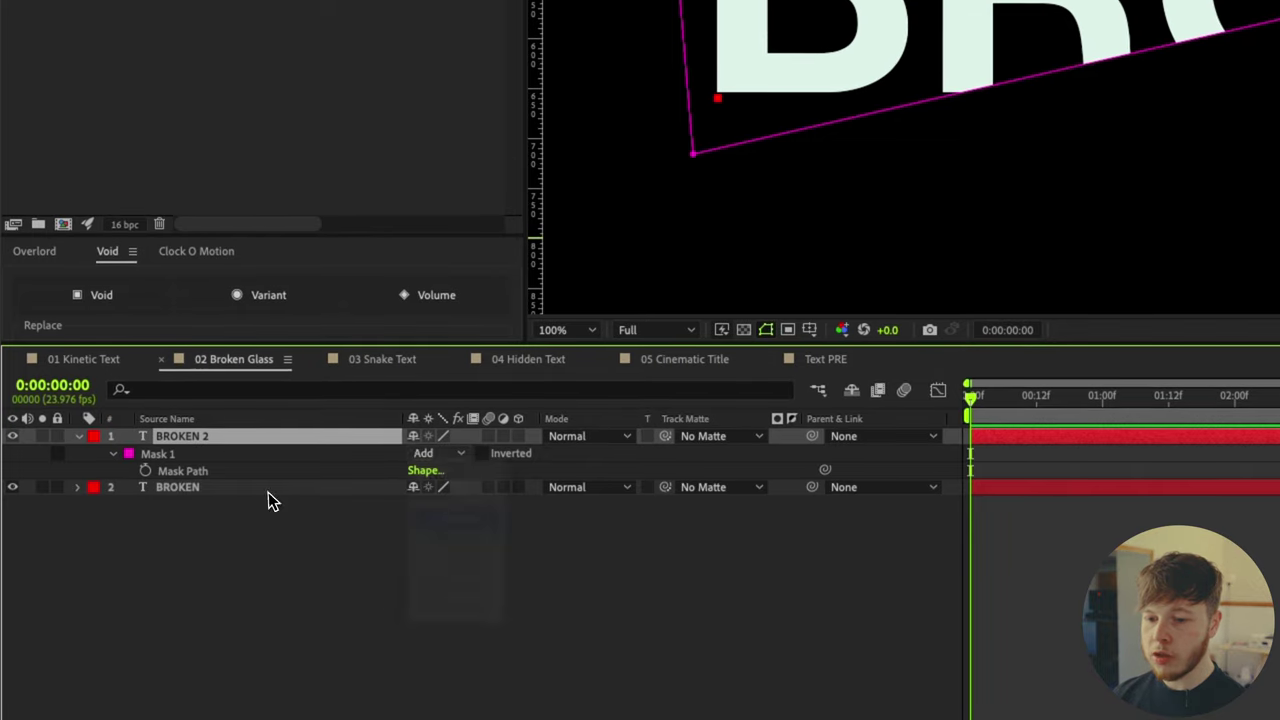
Try offsetting the original BROKEN layer's masked slice, and undo the move.
click(185, 487)
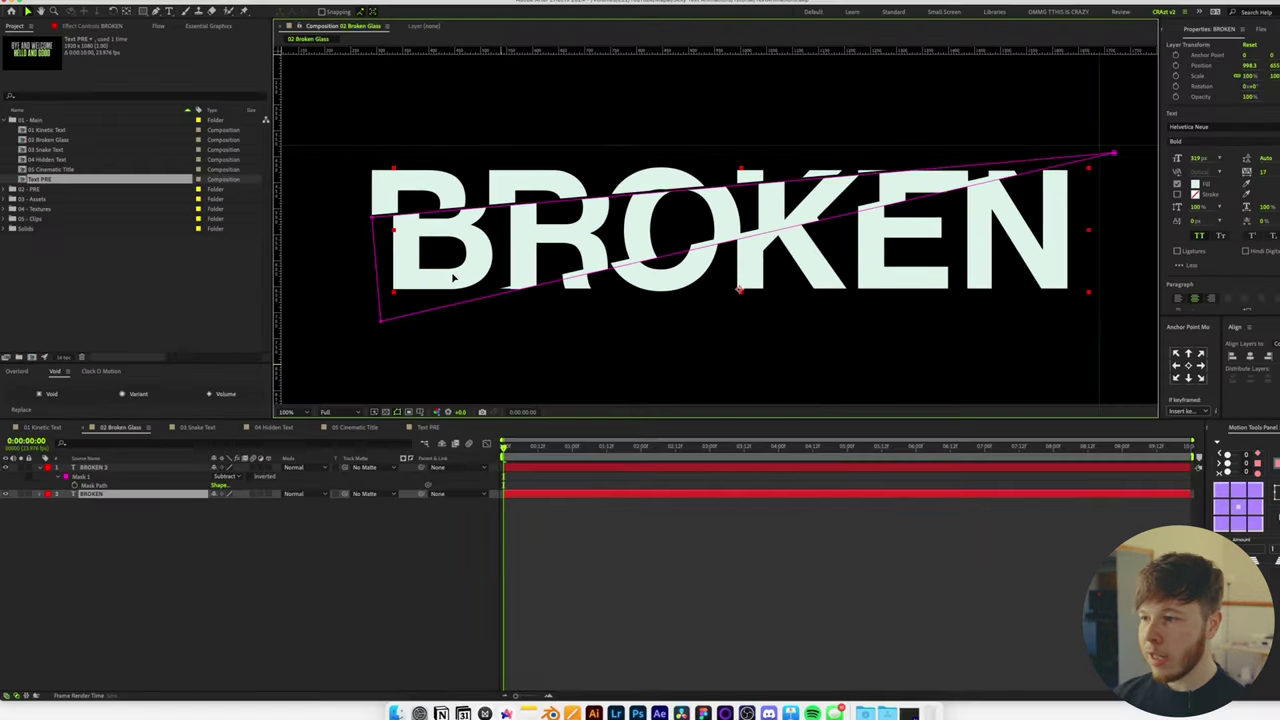
key(super+z)
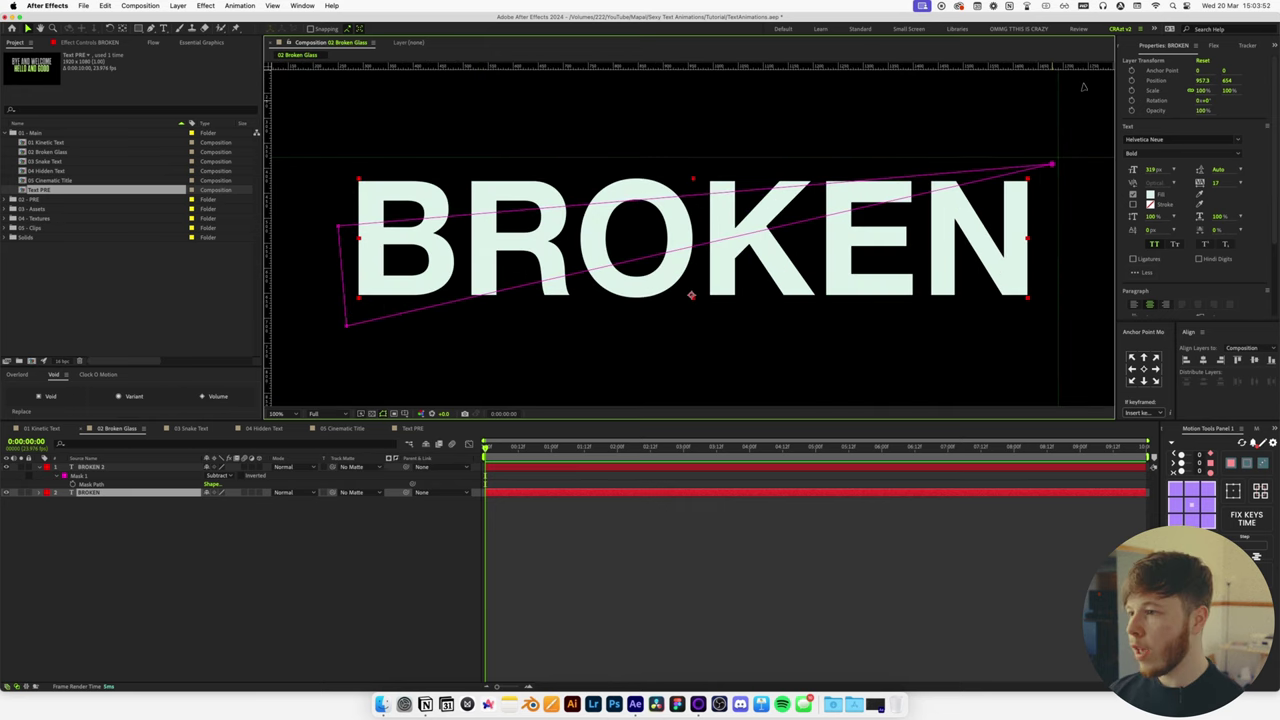
Remove the horizontal and vertical guides from the composition view.
drag(978, 157, 1006, 40)
drag(1059, 122, 799, 123)
key(comma)
click(580, 511)
Add a Position keyframe to the original BROKEN layer at 0:00:03:00.
drag(545, 448, 690, 474)
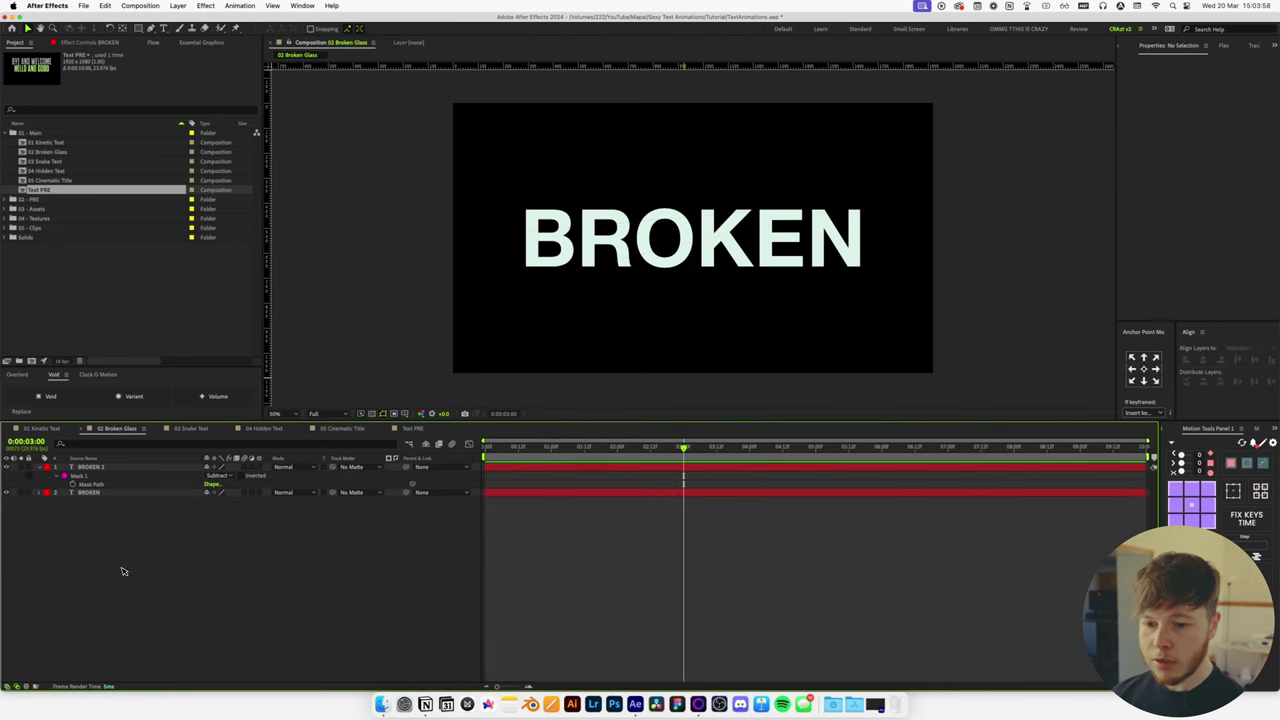
click(100, 493)
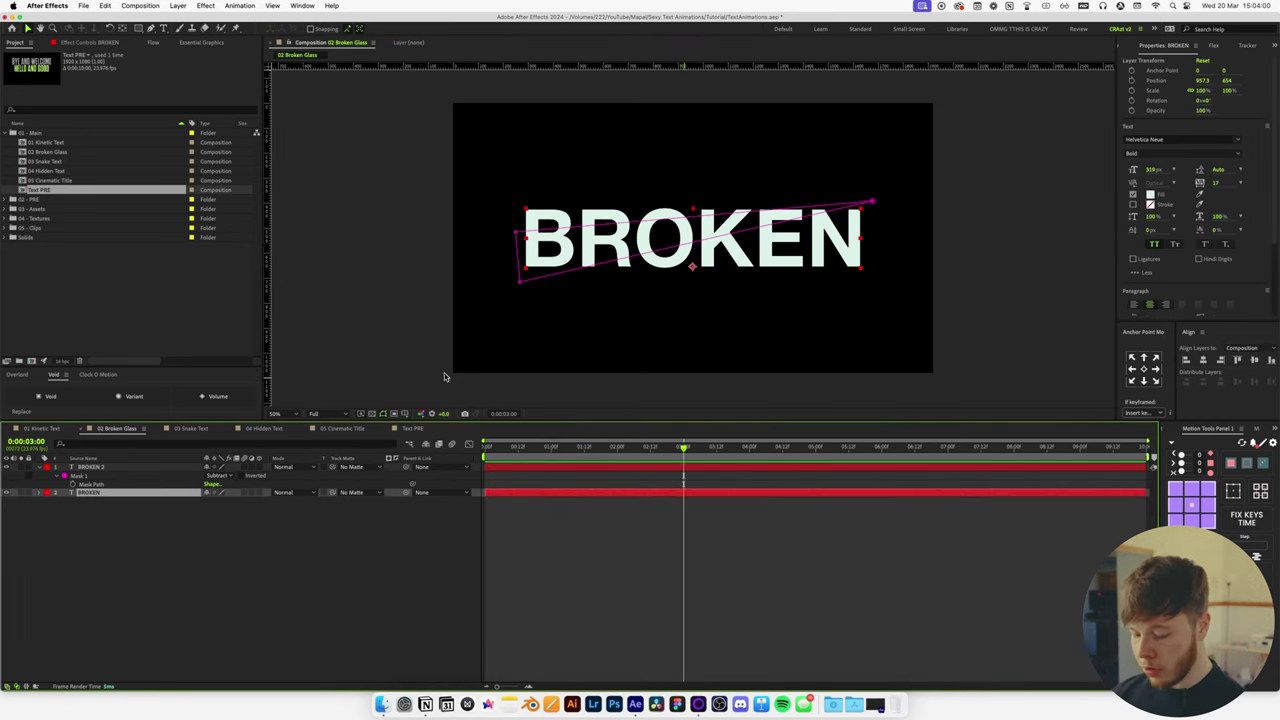
key(p)
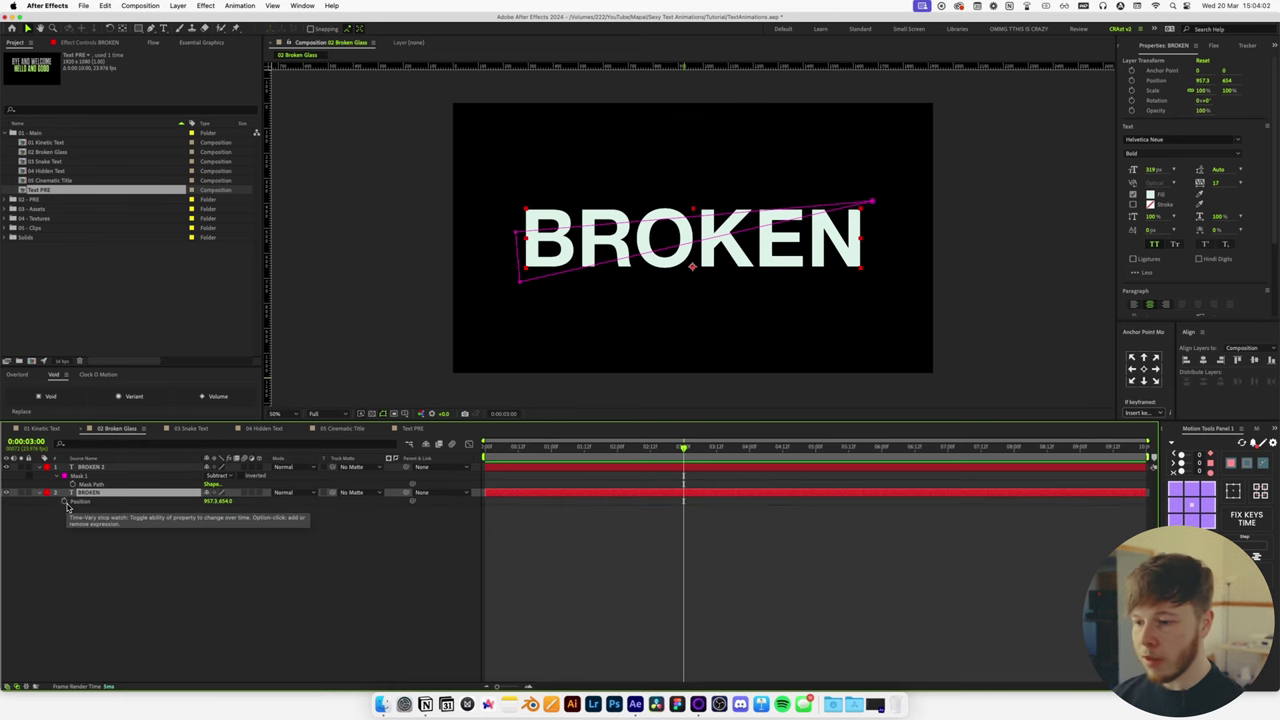
click(65, 501)
Nudge the original BROKEN layer to position 944.3, 656 at 0:00:03:04 so its slice shifts out of line.
mouse_move(684, 446)
mouse_down()
mouse_move(711, 455)
mouse_move(697, 468)
mouse_up()
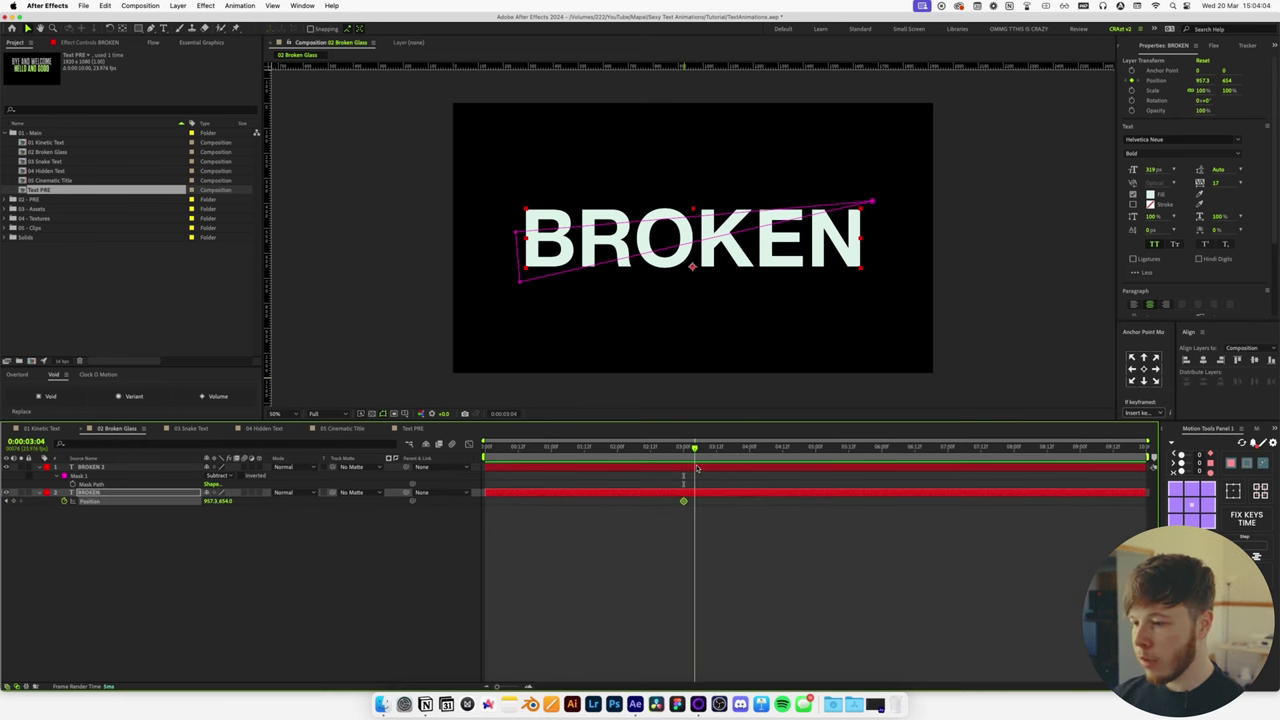
key(period)
key(Left)
key(Left)
key(Left)
key(Left)
key(Left)
key(Left)
key(Left)
key(Left)
key(Left)
key(Left)
key(Left)
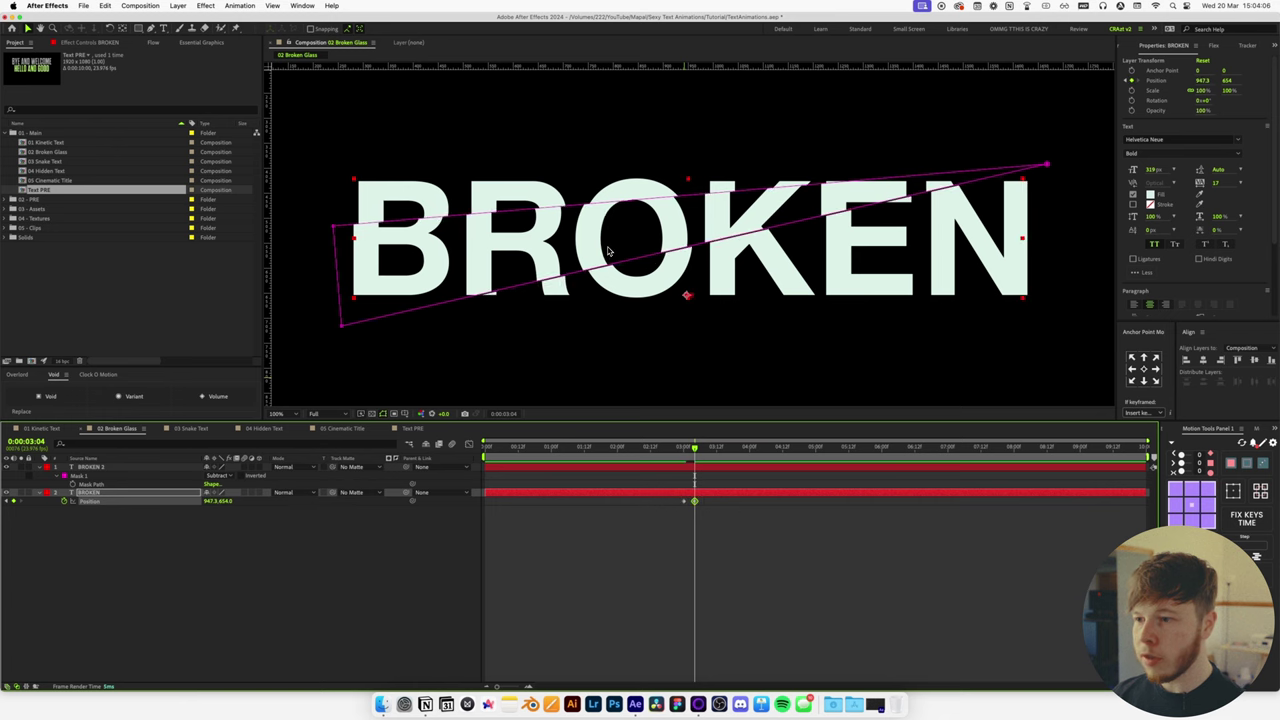
key(Down)
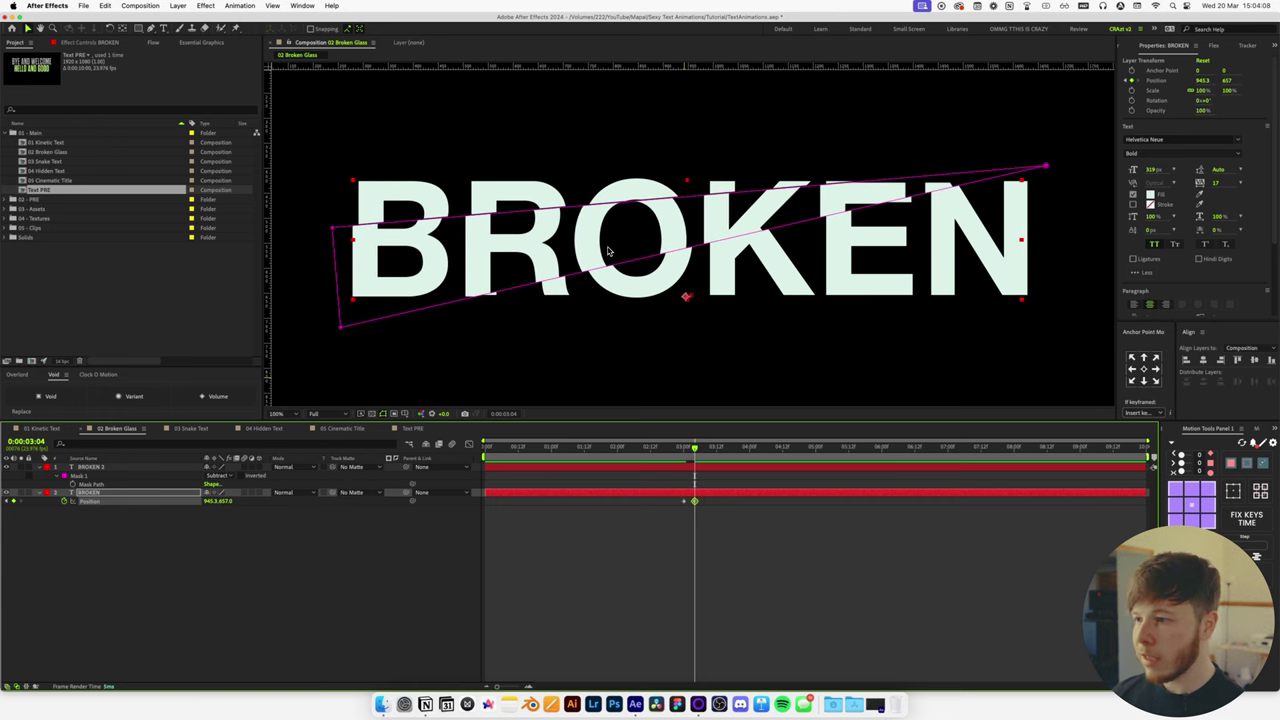
key(Left)
key(Up)
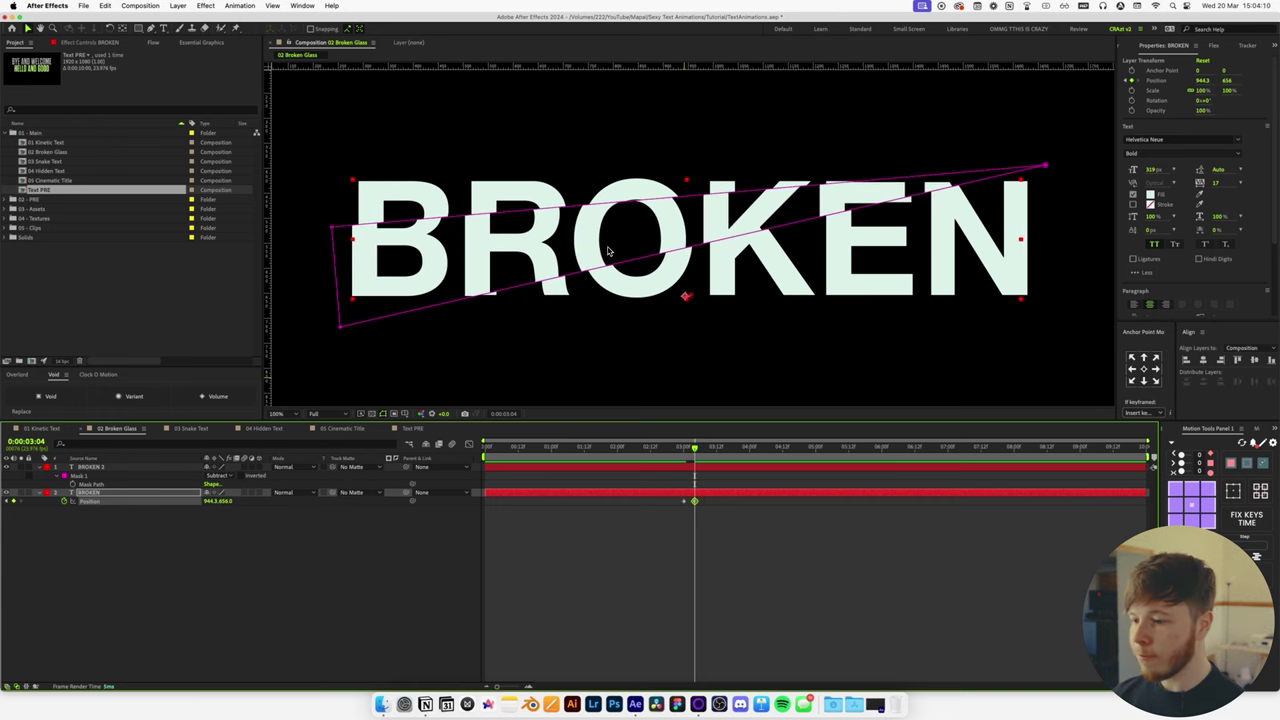
click(690, 525)
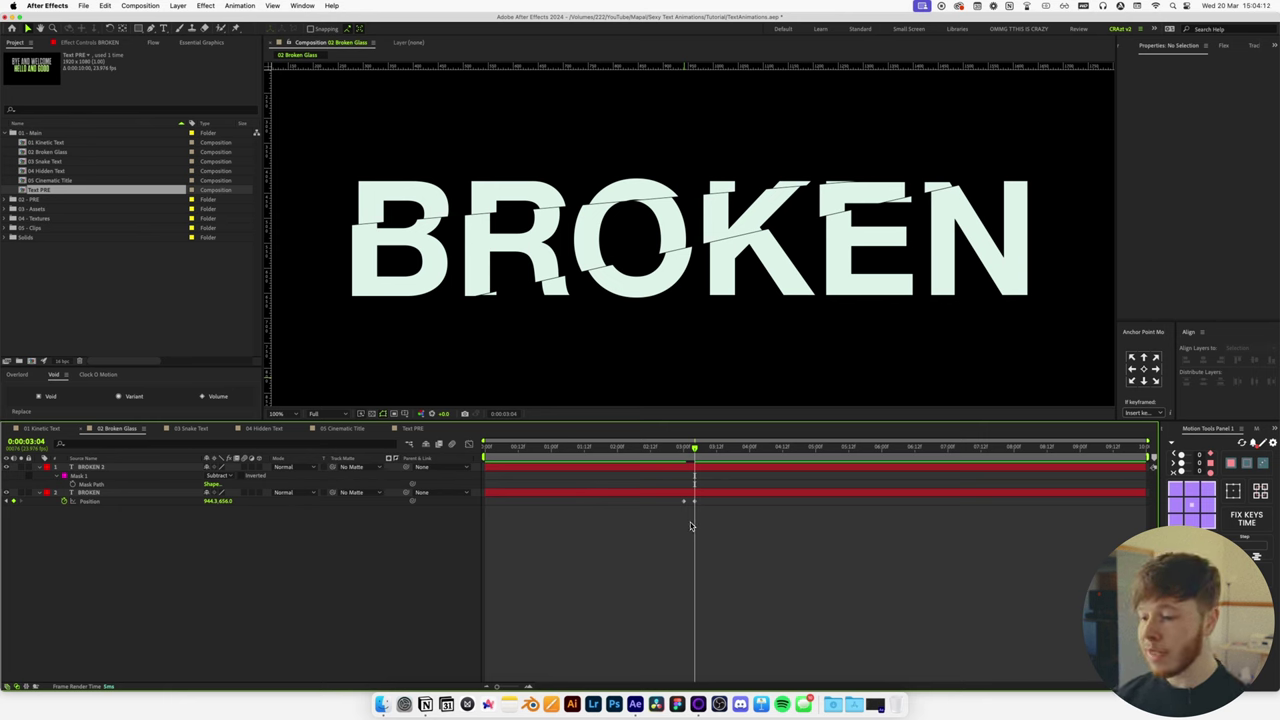
Apply the 0.88, 0.14, 0.12, 0.86 easing curve to the original BROKEN layer's two Position keyframes and preview the slice motion.
drag(693, 455, 722, 455)
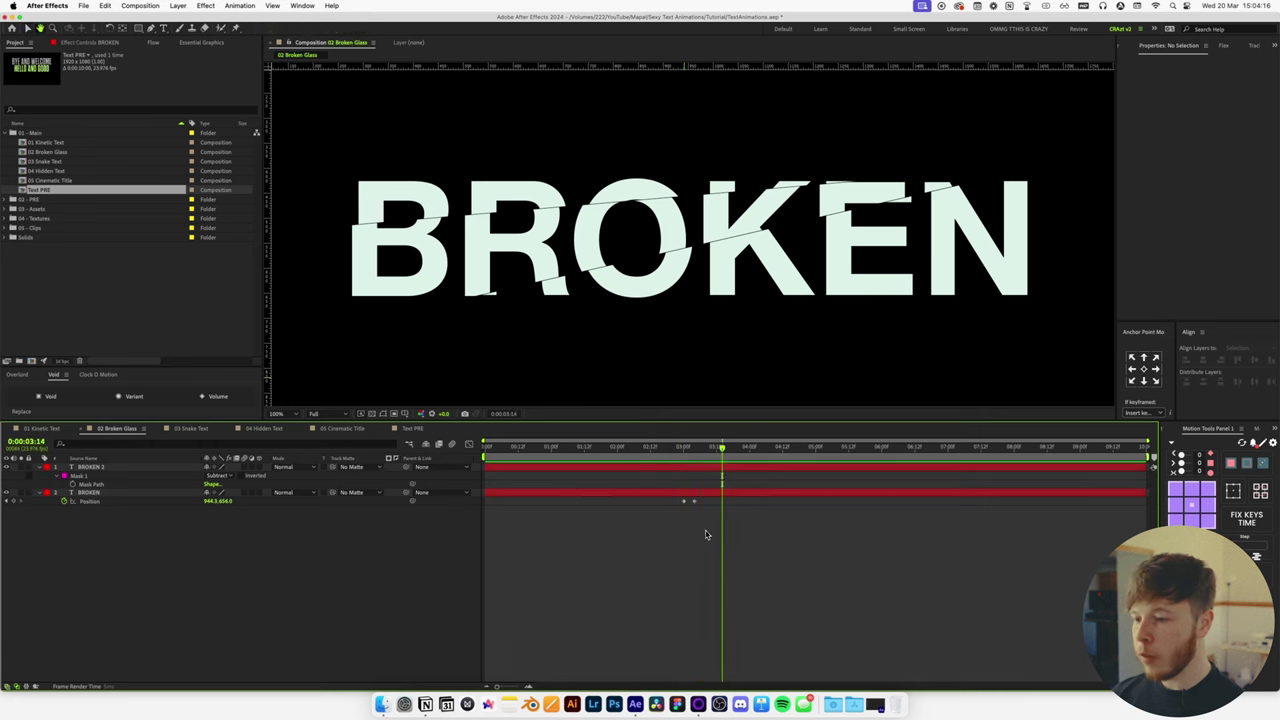
drag(741, 544, 592, 471)
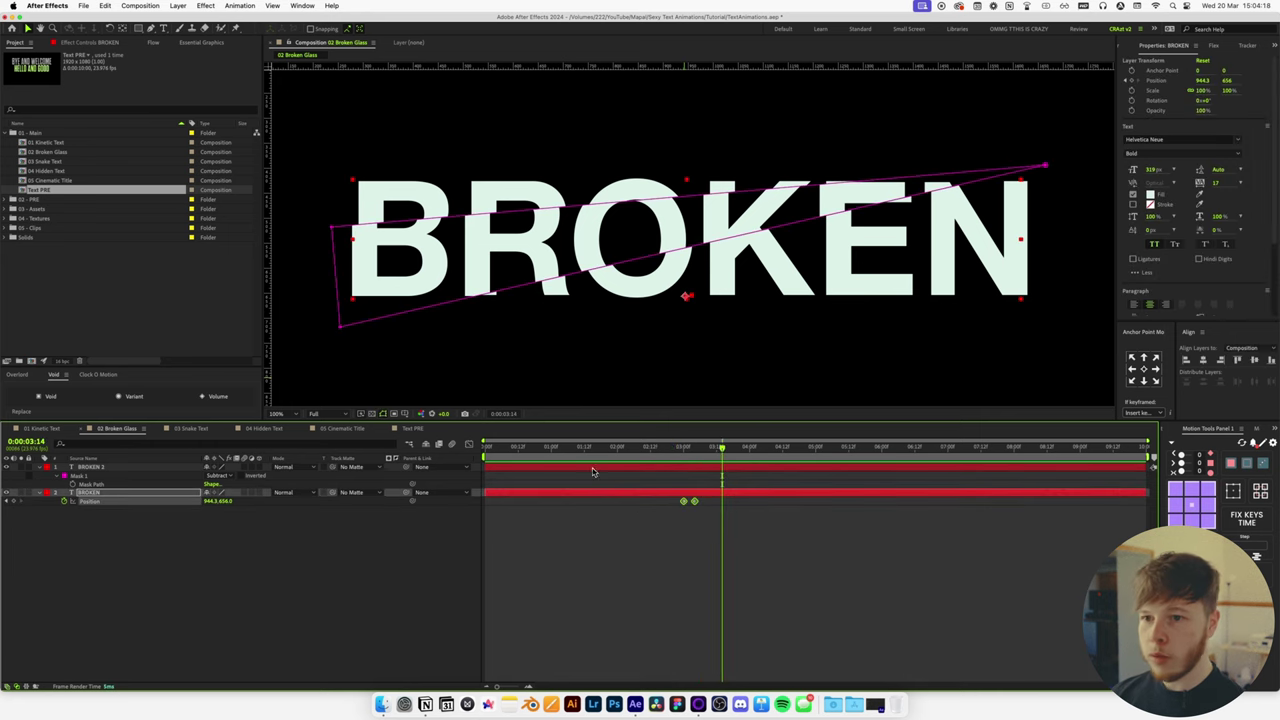
click(160, 43)
click(189, 200)
click(672, 454)
click(696, 546)
key(space)
key(space)
scroll(648, 300, down, 1)
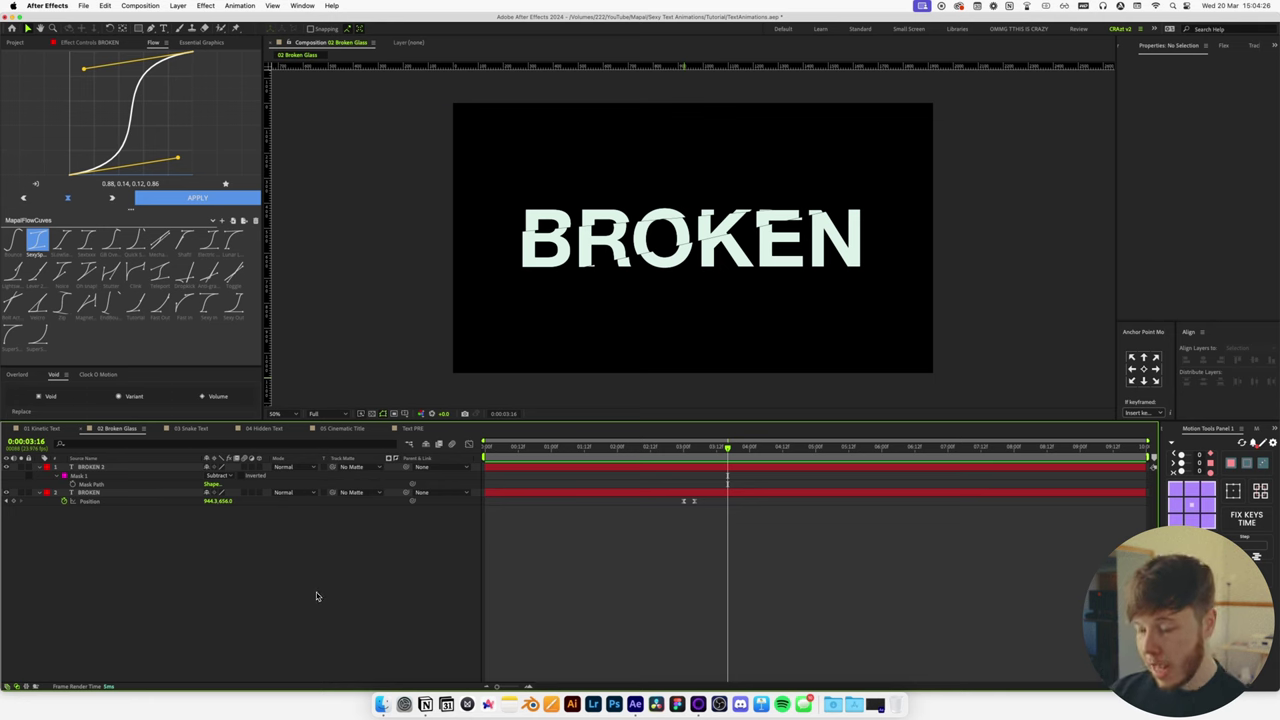
Add an adjustment layer above the BROKEN layers, give it a Transform effect, and show its effect settings.
key(super+alt+y)
key(ctrl+space)
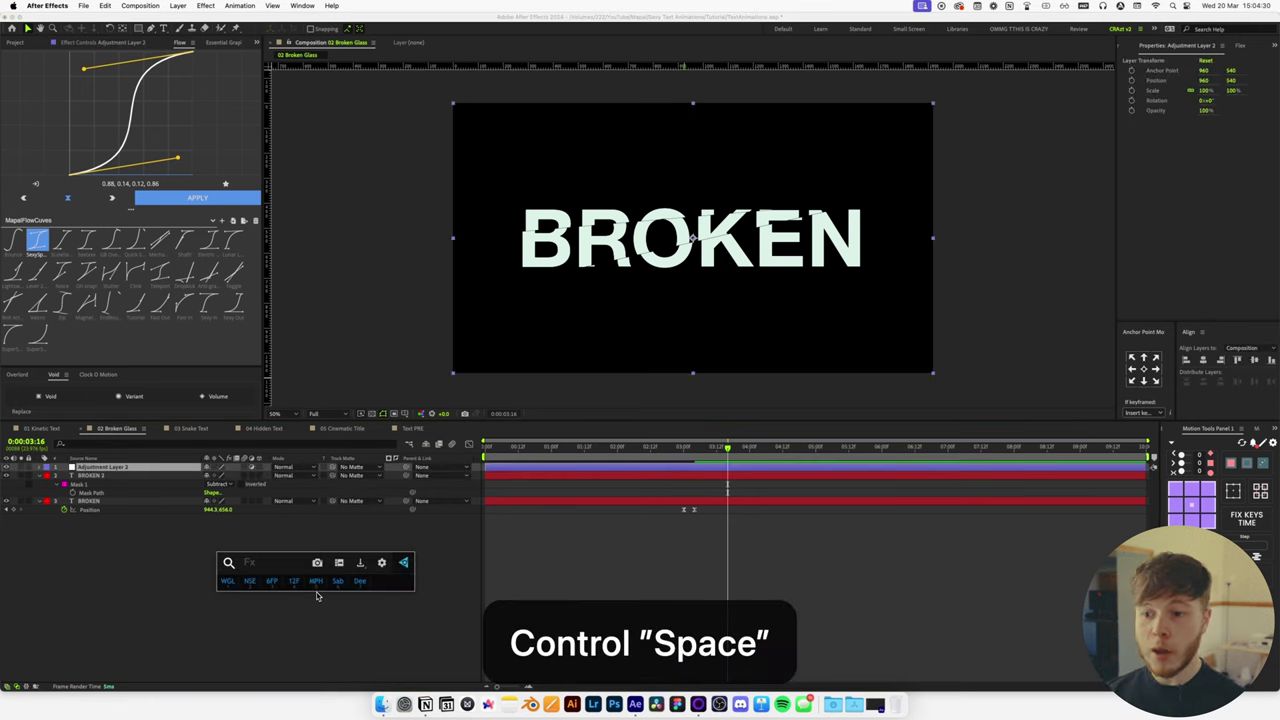
text(tr)
key(Return)
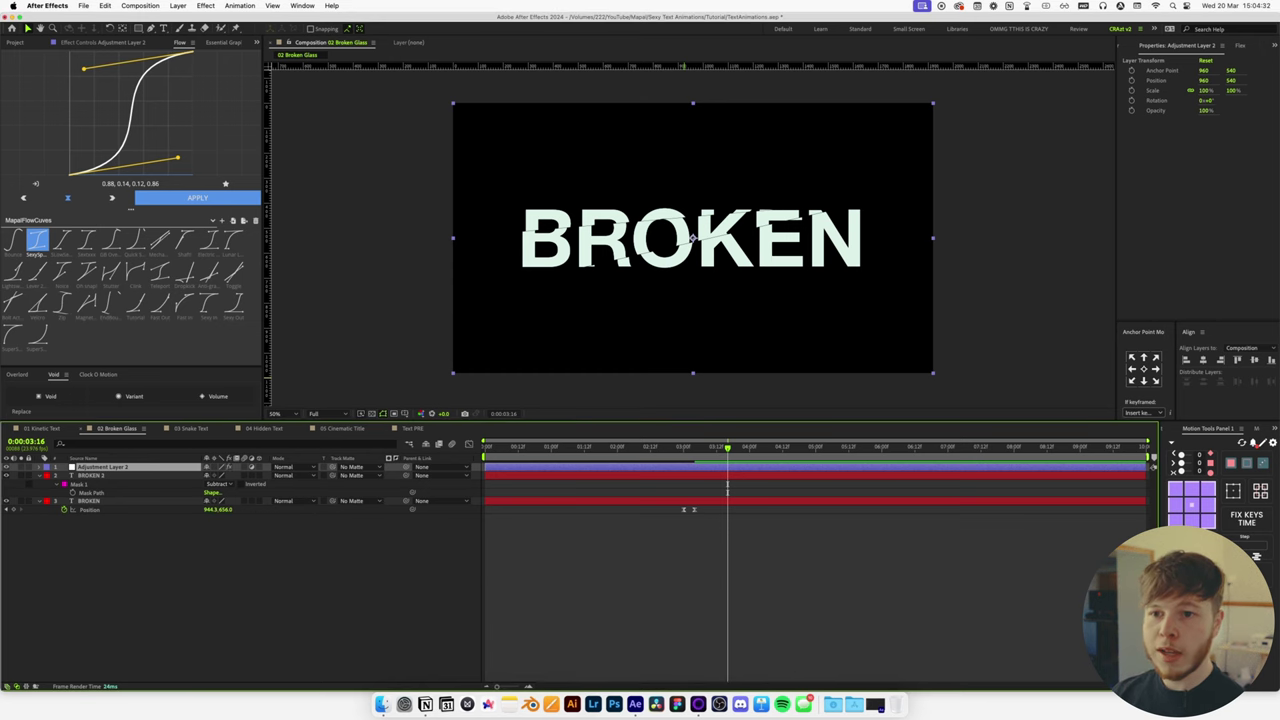
click(96, 43)
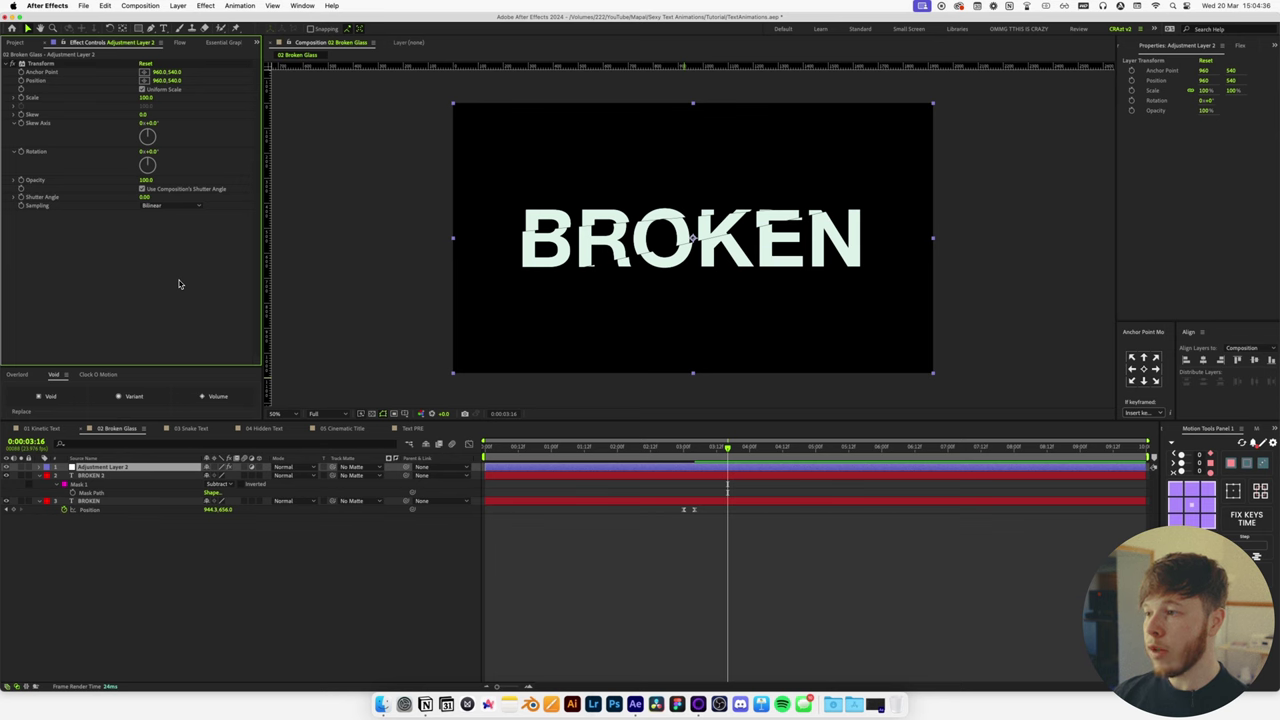
Add a Slider Control effect to the adjustment layer and duplicate it.
key(ctrl+space)
text(slider)
key(Return)
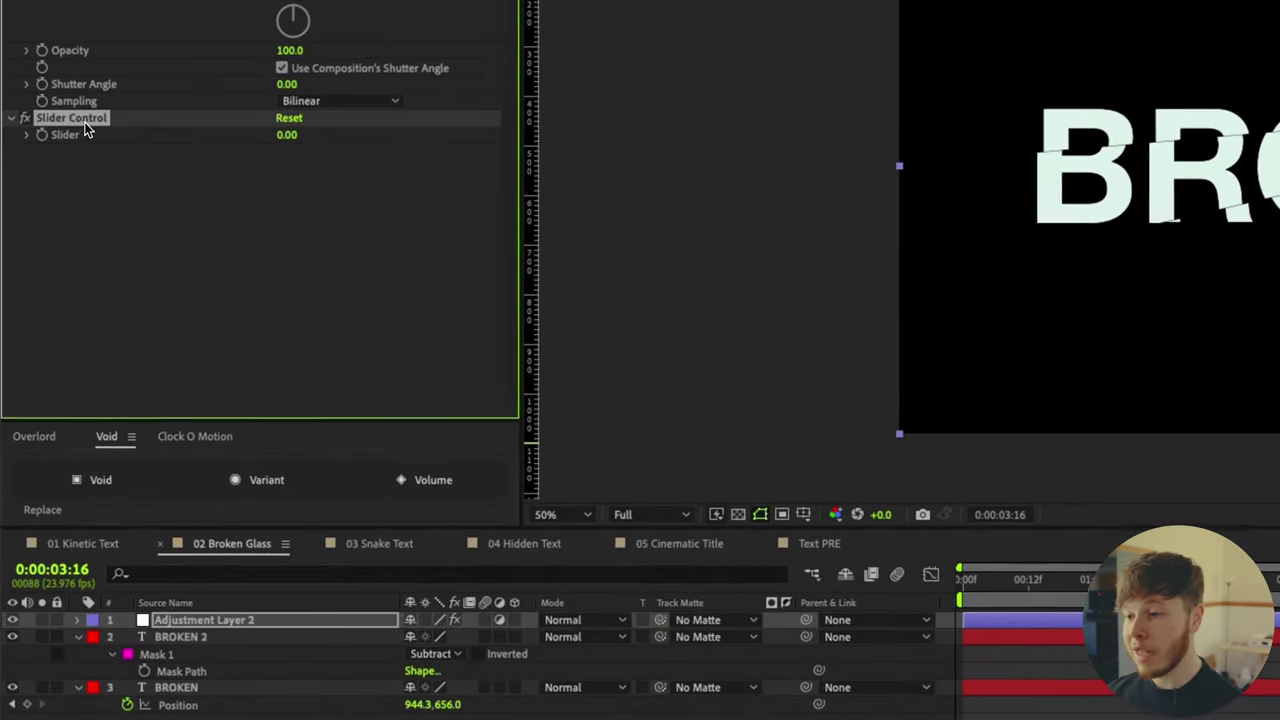
key(super+d)
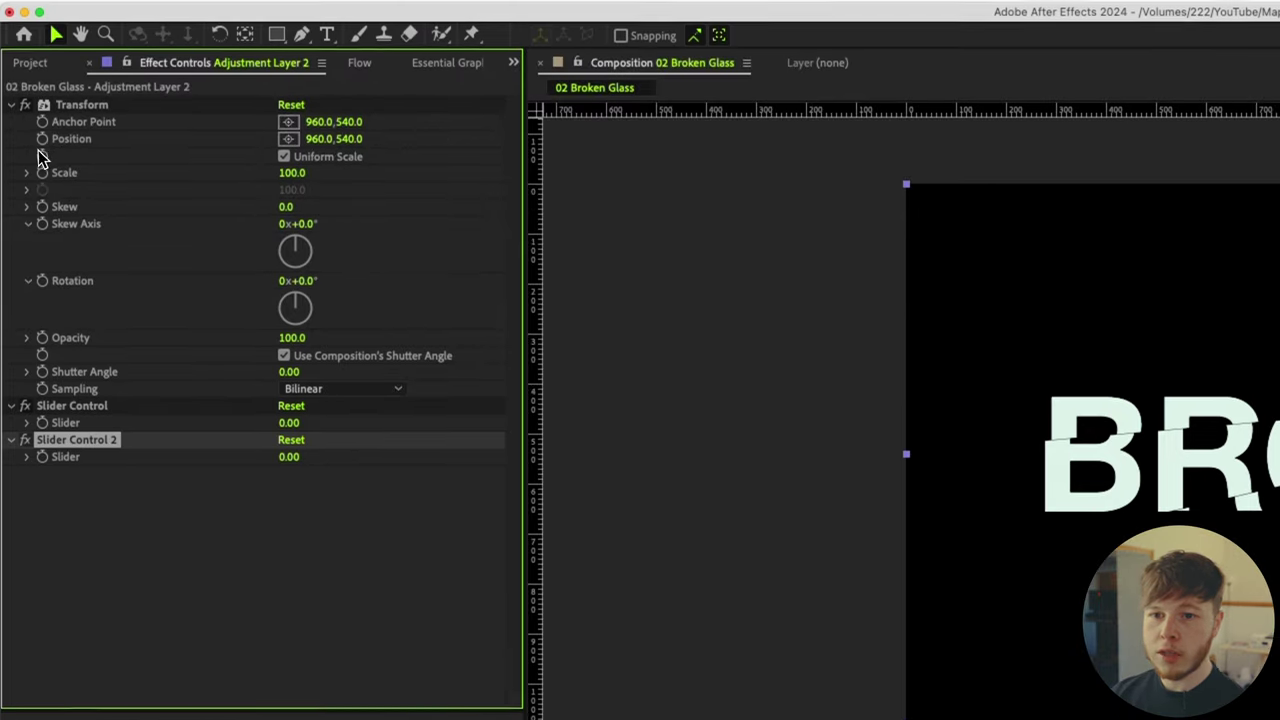
Drive the Transform effect's Position with a wiggle expression whose frequency and amplitude link to Slider Control and Slider Control 2.
alt+click(42, 134)
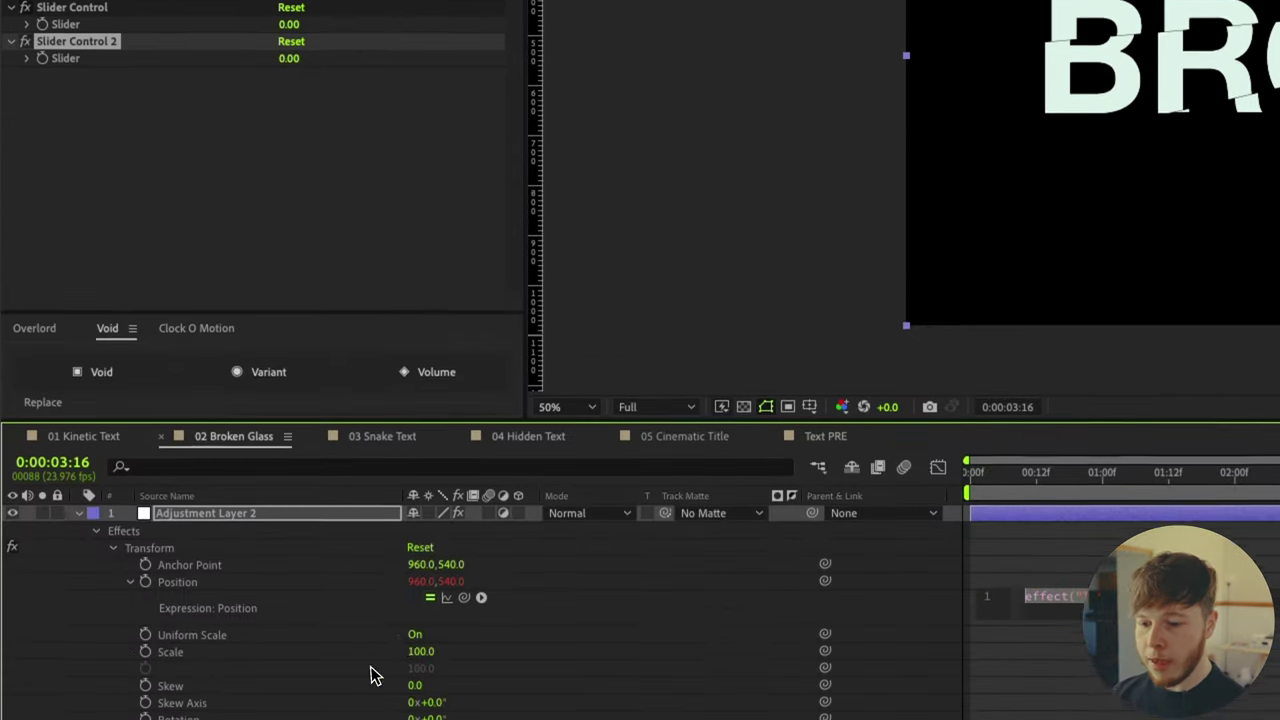
text(wiggle()
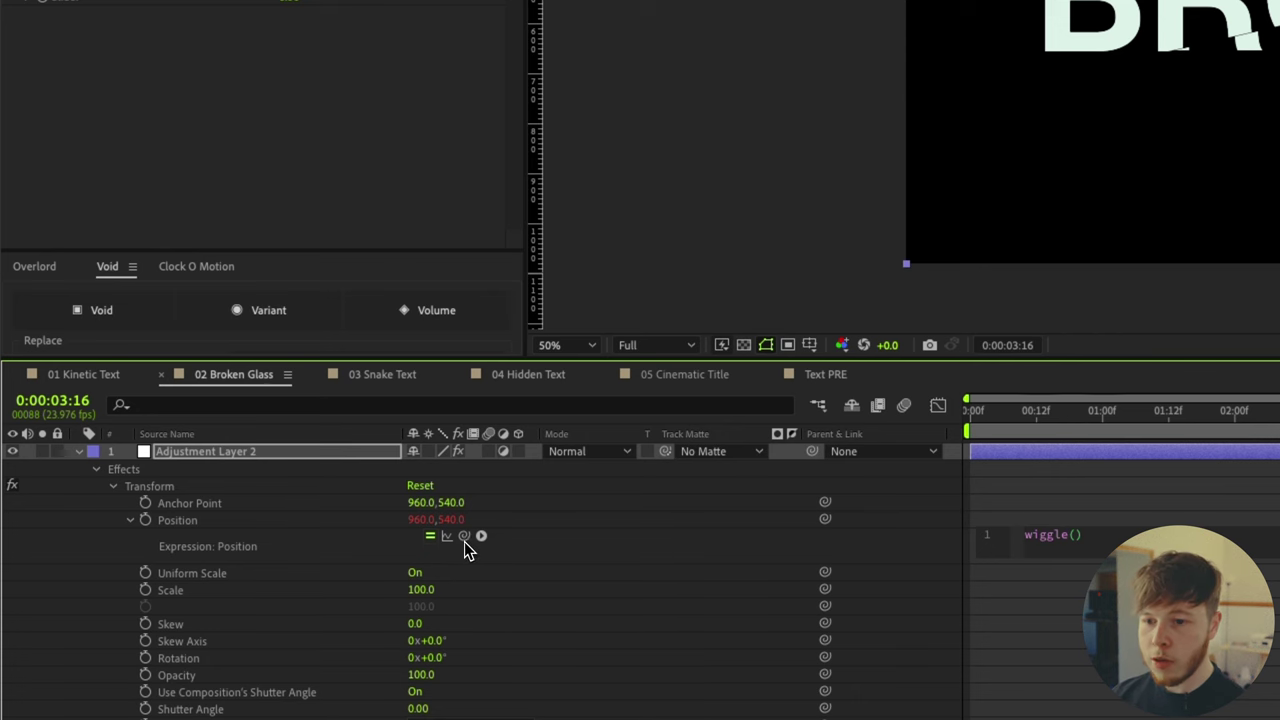
drag(464, 536, 67, 153)
drag(455, 596, 110, 54)
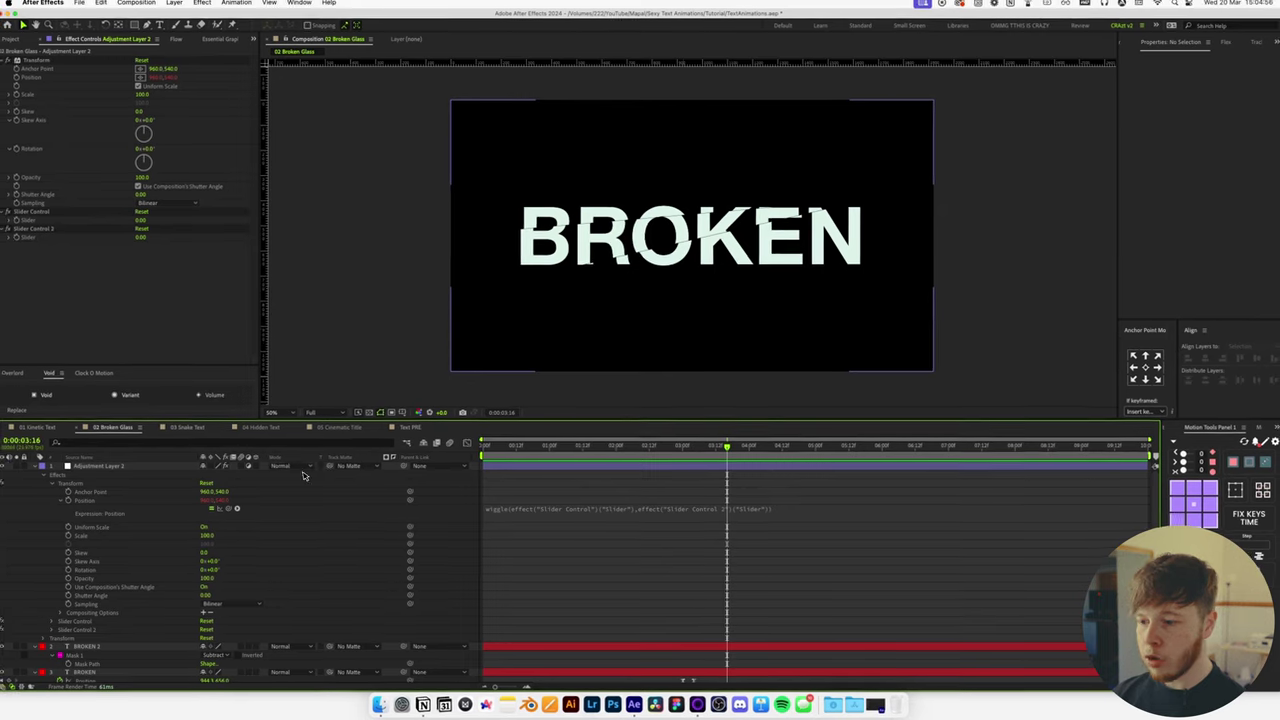
Keyframe both sliders at 0:00:03:00, setting Slider Control to 10 and Slider Control 2 to 15.
drag(727, 446, 684, 466)
click(22, 230)
click(145, 222)
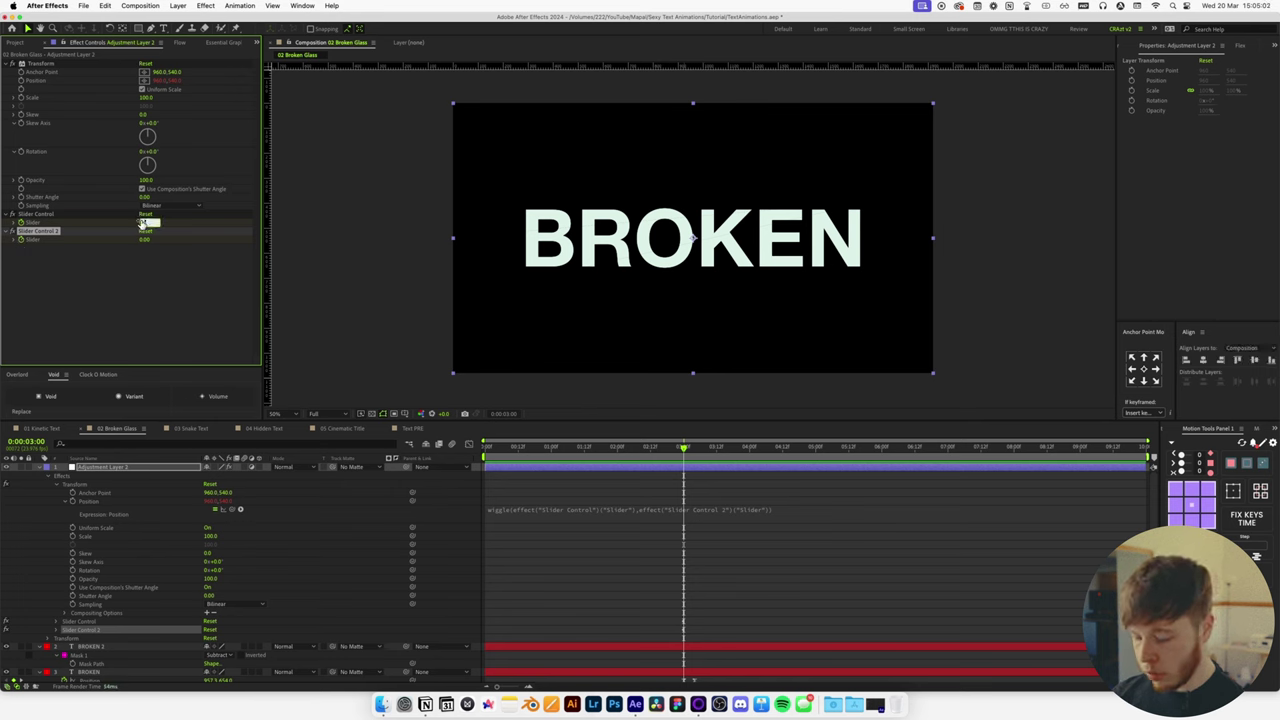
text(10)
key(Tab)
text(15)
key(Return)
Keyframe both sliders to 0 at 0:00:02:16 so the wiggle builds up before the break.
drag(690, 465, 662, 467)
click(145, 223)
text(0)
key(Tab)
text(0)
key(Return)
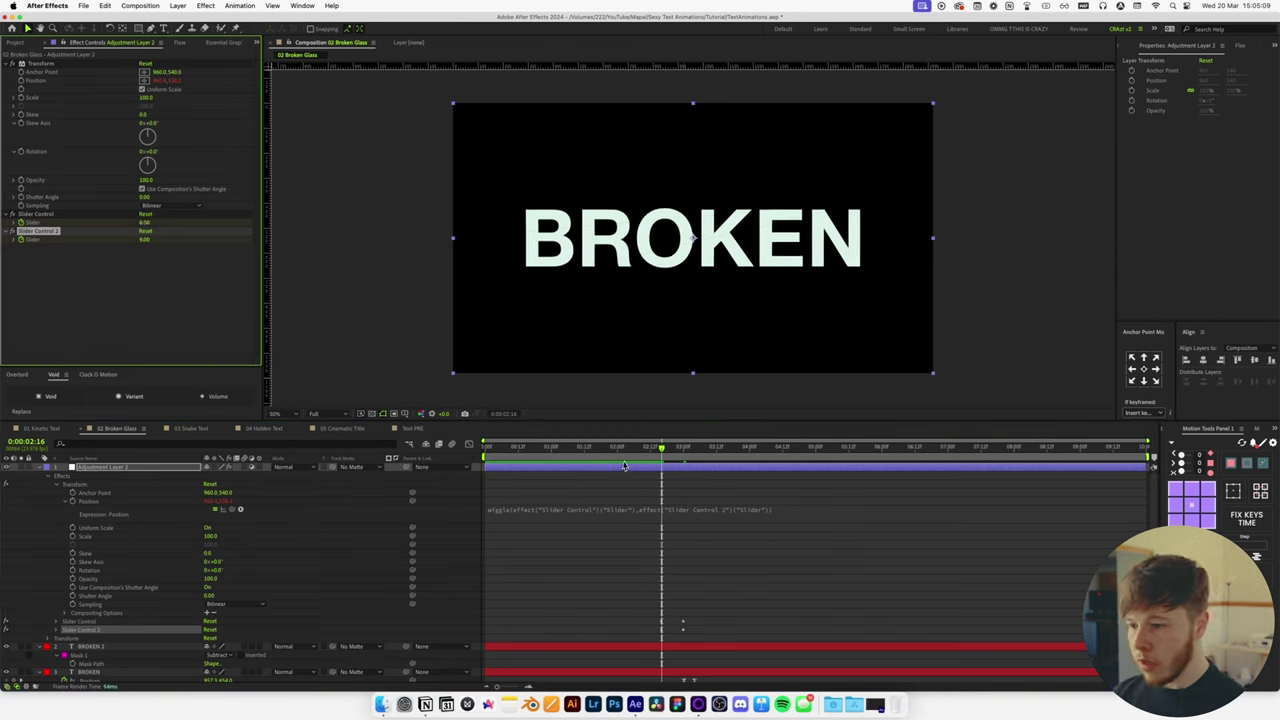
Reveal the adjustment layer's keyframes and copy each slider's 0 keyframe to just after its 0:00:03:00 keyframe.
click(716, 477)
key(u)
drag(669, 458, 658, 511)
key(super+c)
key(super+v)
key(super+c)
key(super+v)
Preview the camera shake and the slice break around 0:00:03:00.
drag(668, 455, 648, 455)
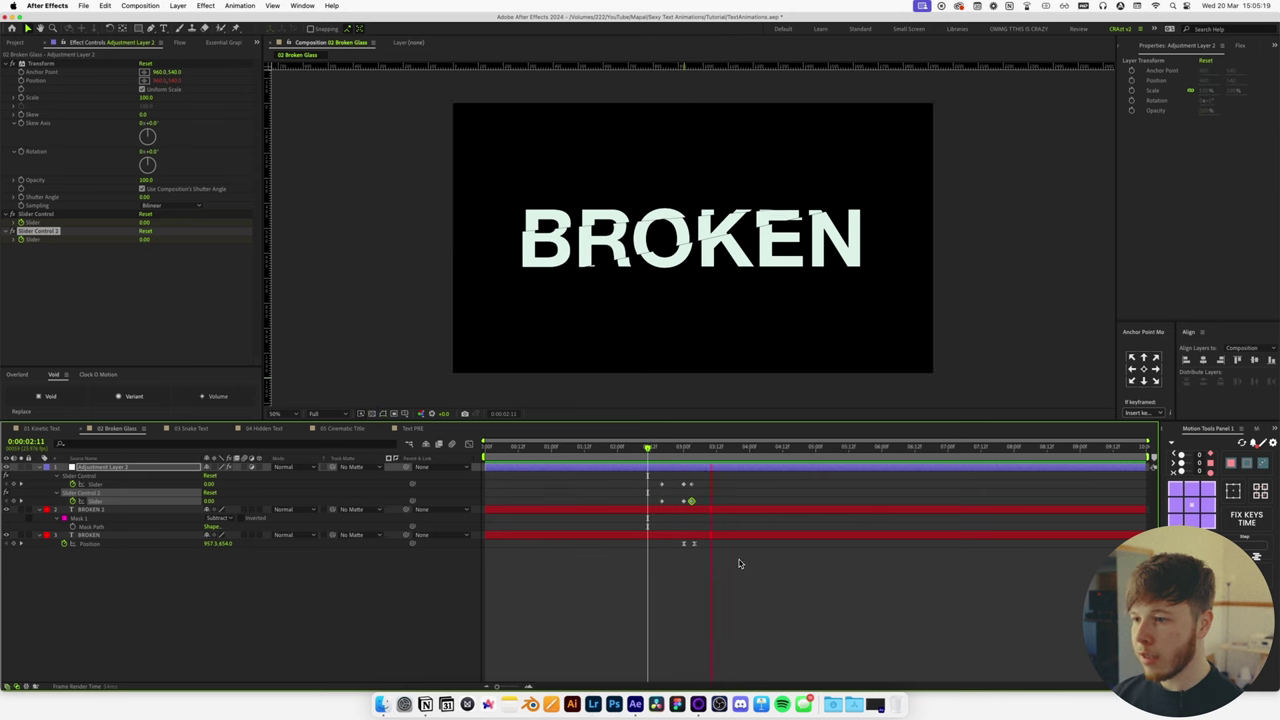
key(space)
click(658, 451)
key(space)
key(space)
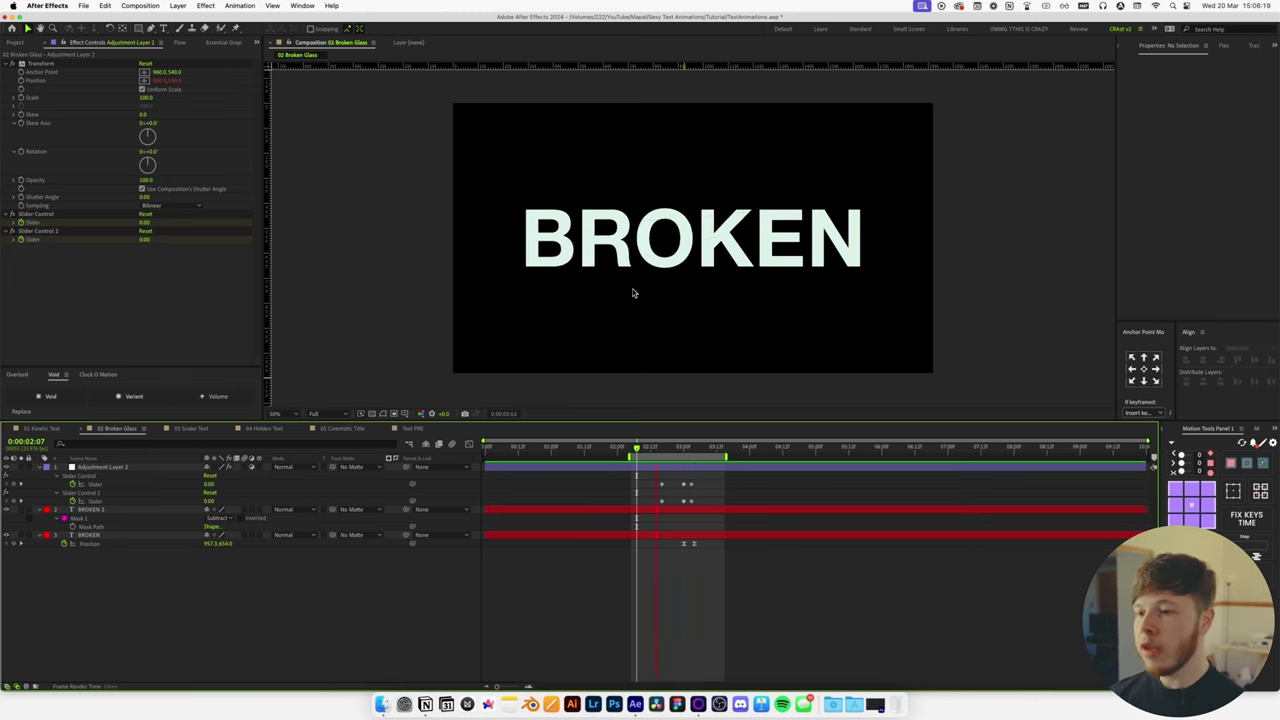
key(space)
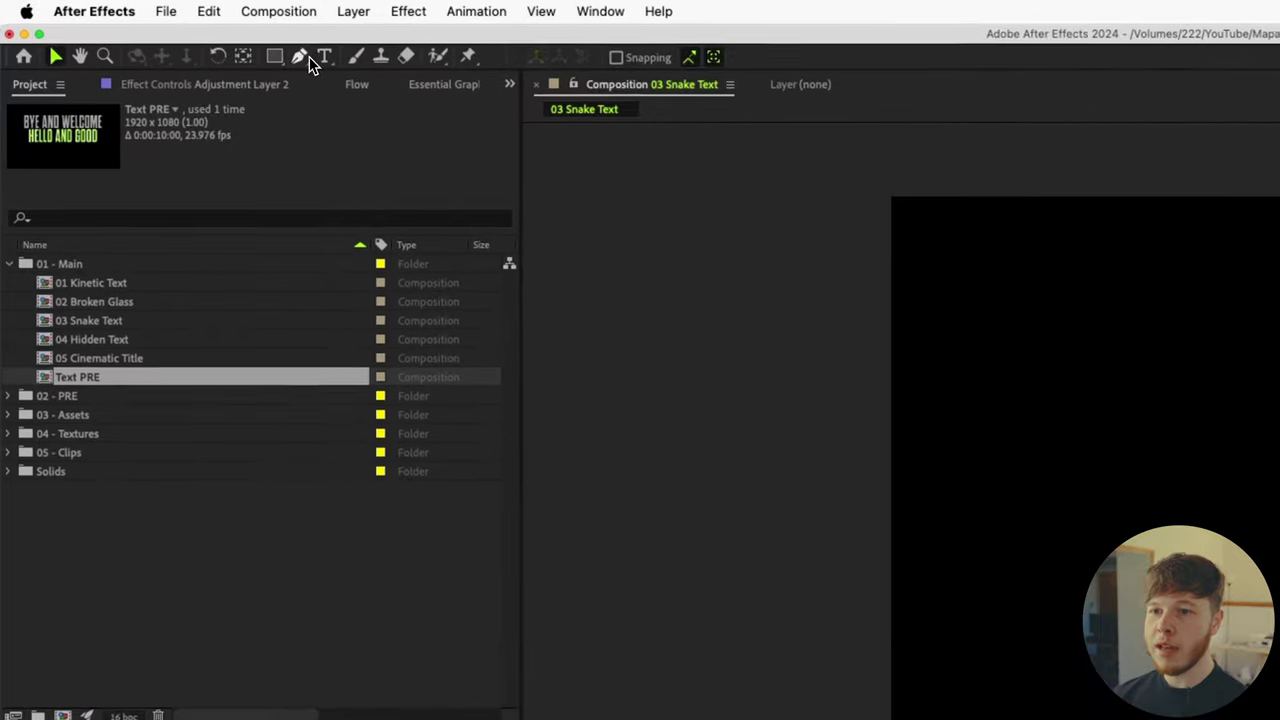
Set up the Pen tool in 03 Snake Text with no fill and a red stroke of 90% saturation and 97% brightness.
click(155, 29)
click(292, 28)
click(634, 470)
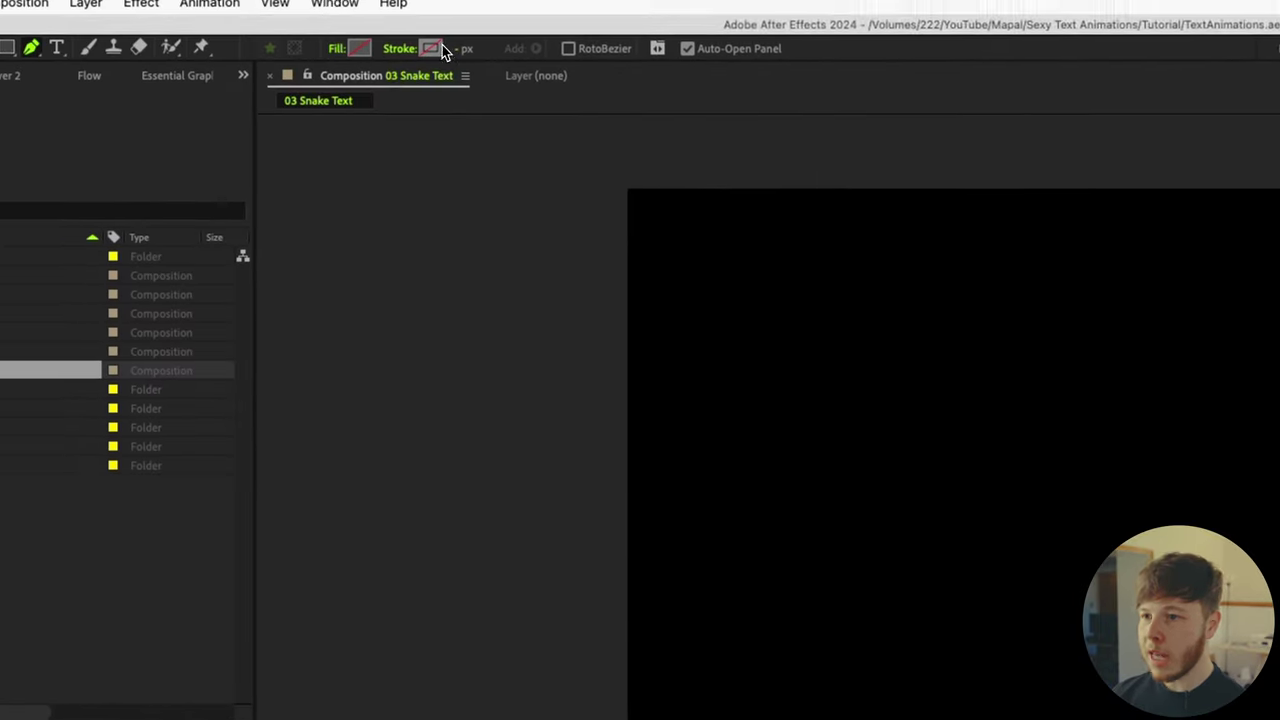
click(442, 47)
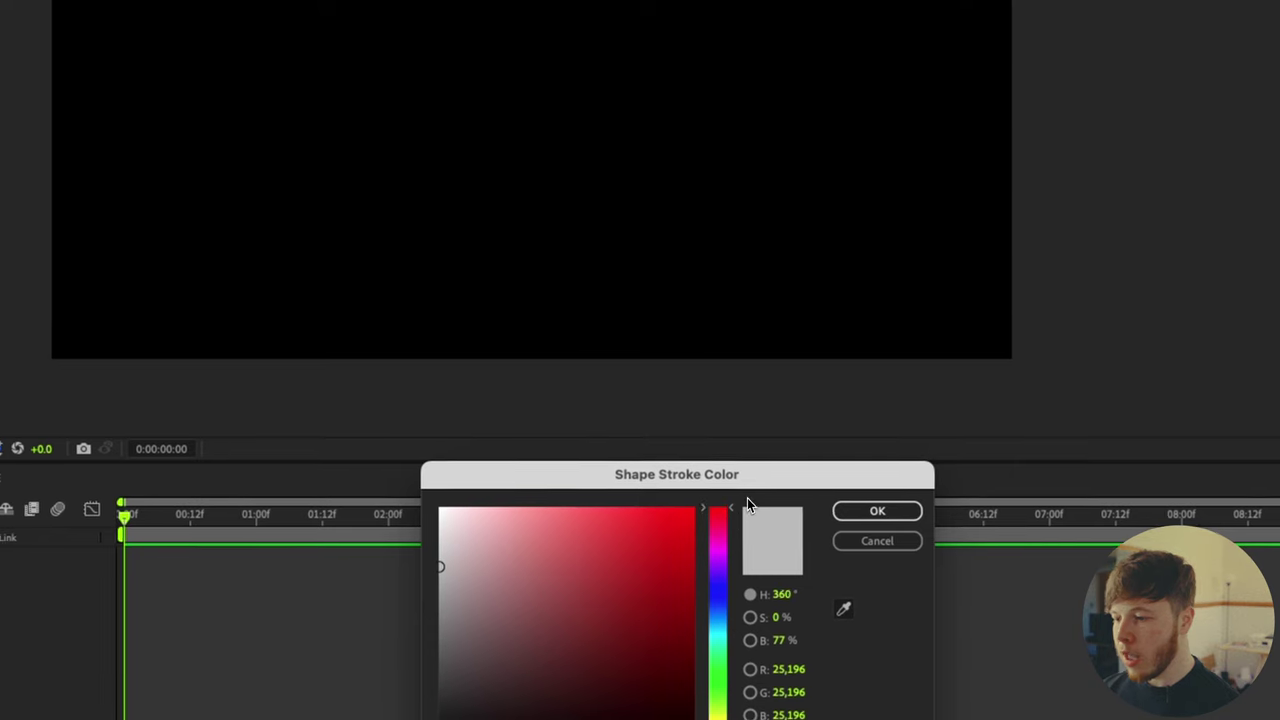
drag(680, 598, 671, 518)
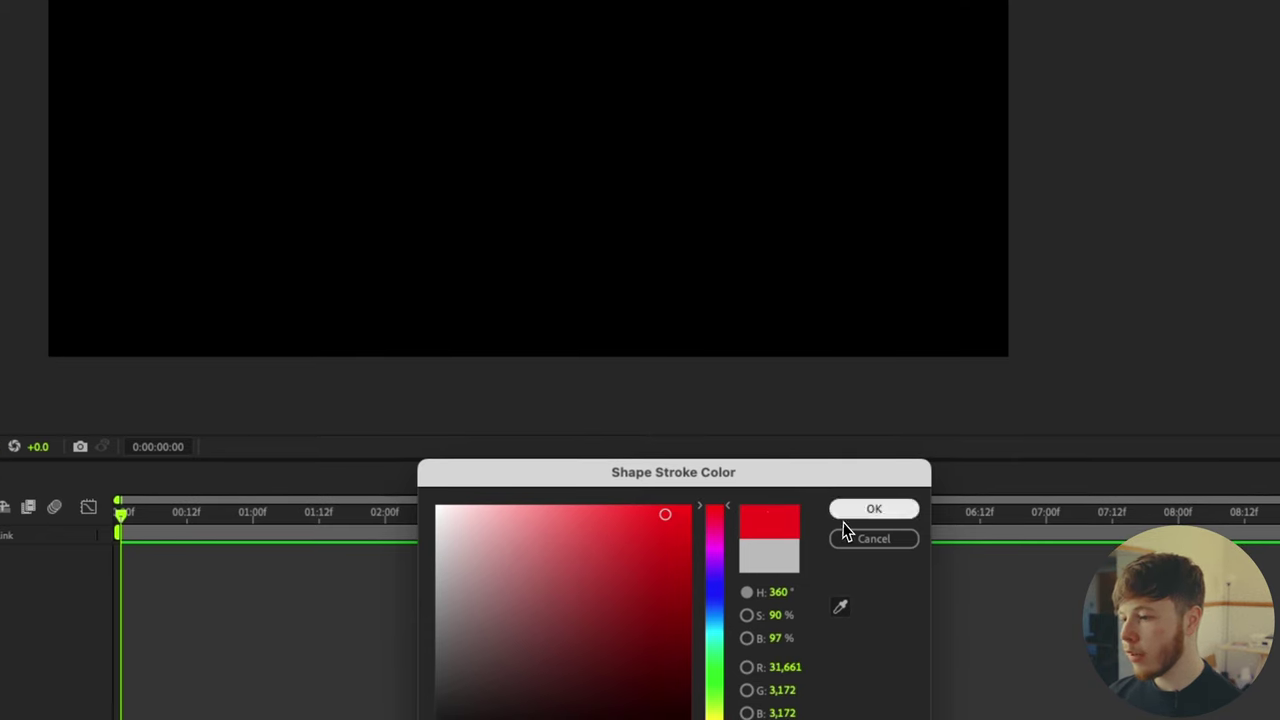
click(860, 512)
Draw a flowing red path from above the frame to beyond its lower-right corner and set its stroke width to 146 px.
drag(634, 486, 960, 483)
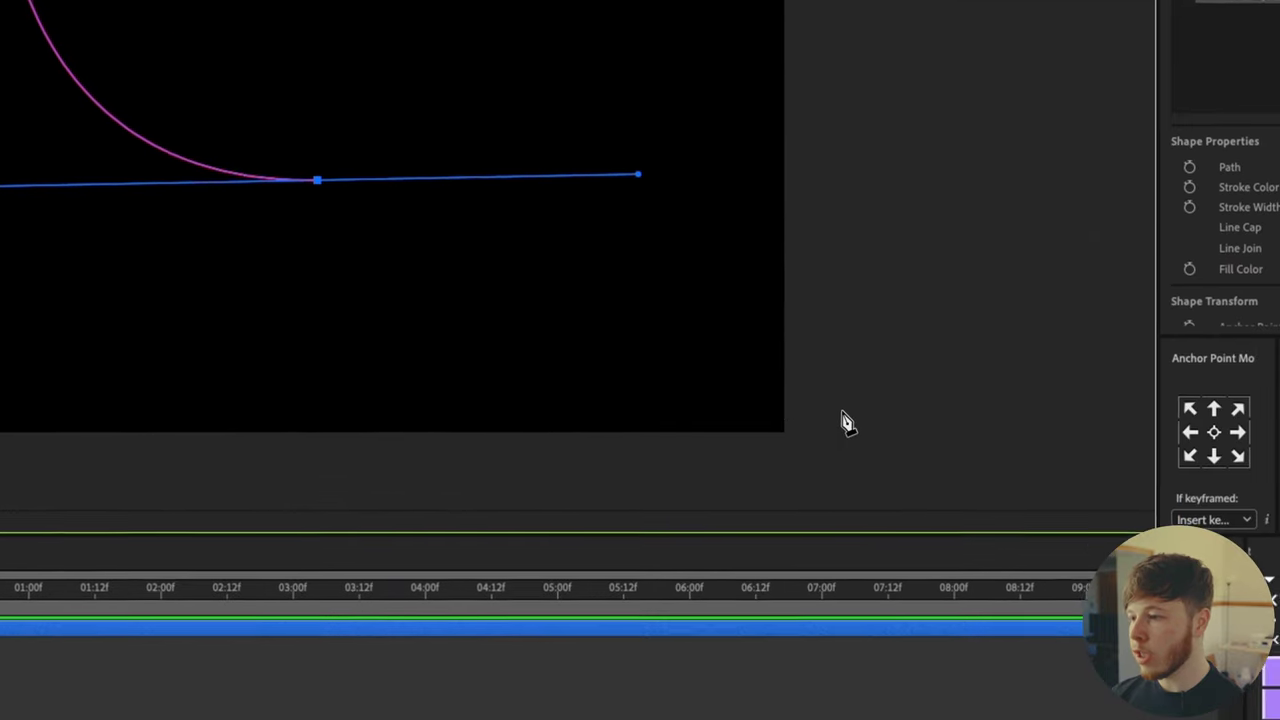
drag(829, 449, 832, 565)
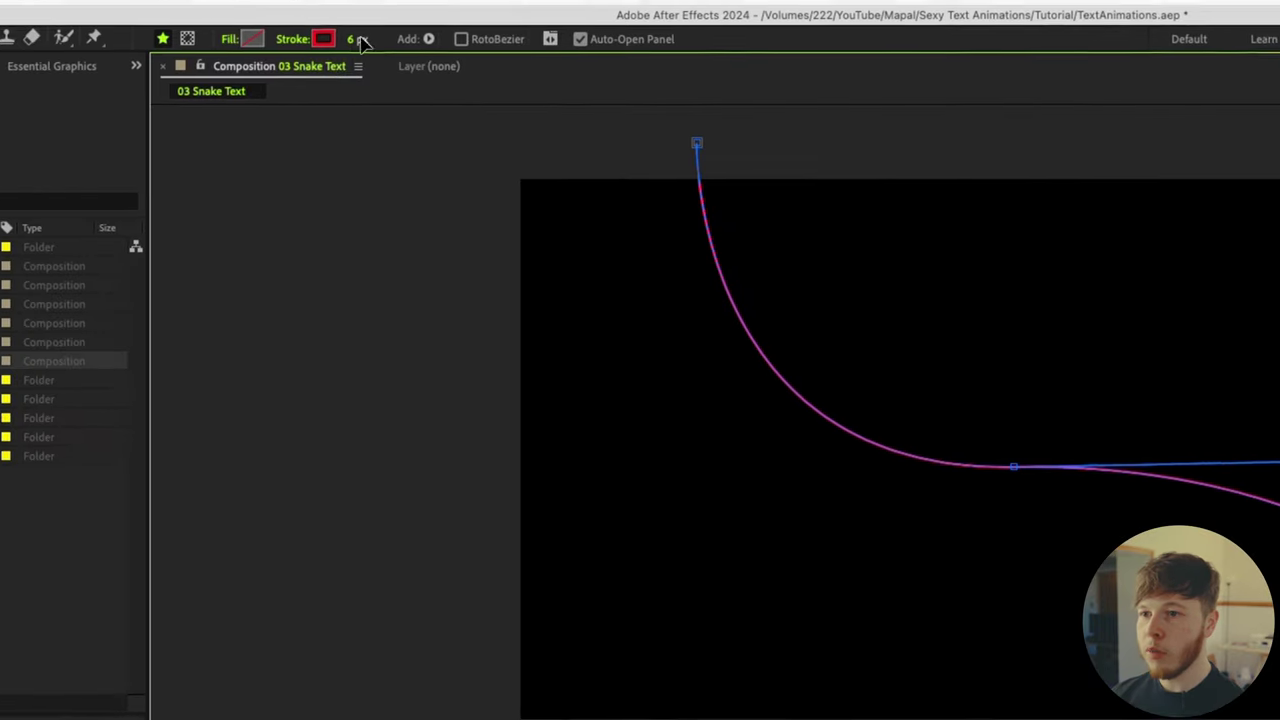
mouse_move(358, 39)
mouse_down()
mouse_move(477, 35)
mouse_move(537, 52)
mouse_up()
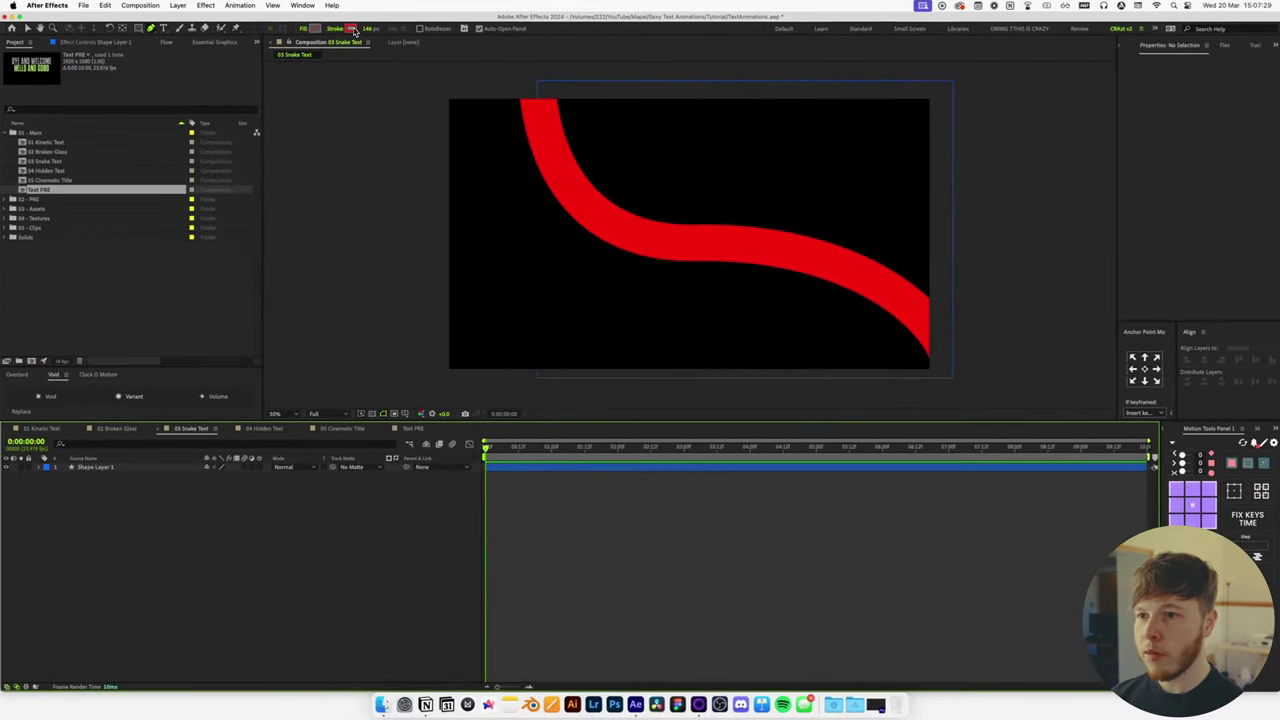
Change the stroke color for the next path to yellow.
click(352, 29)
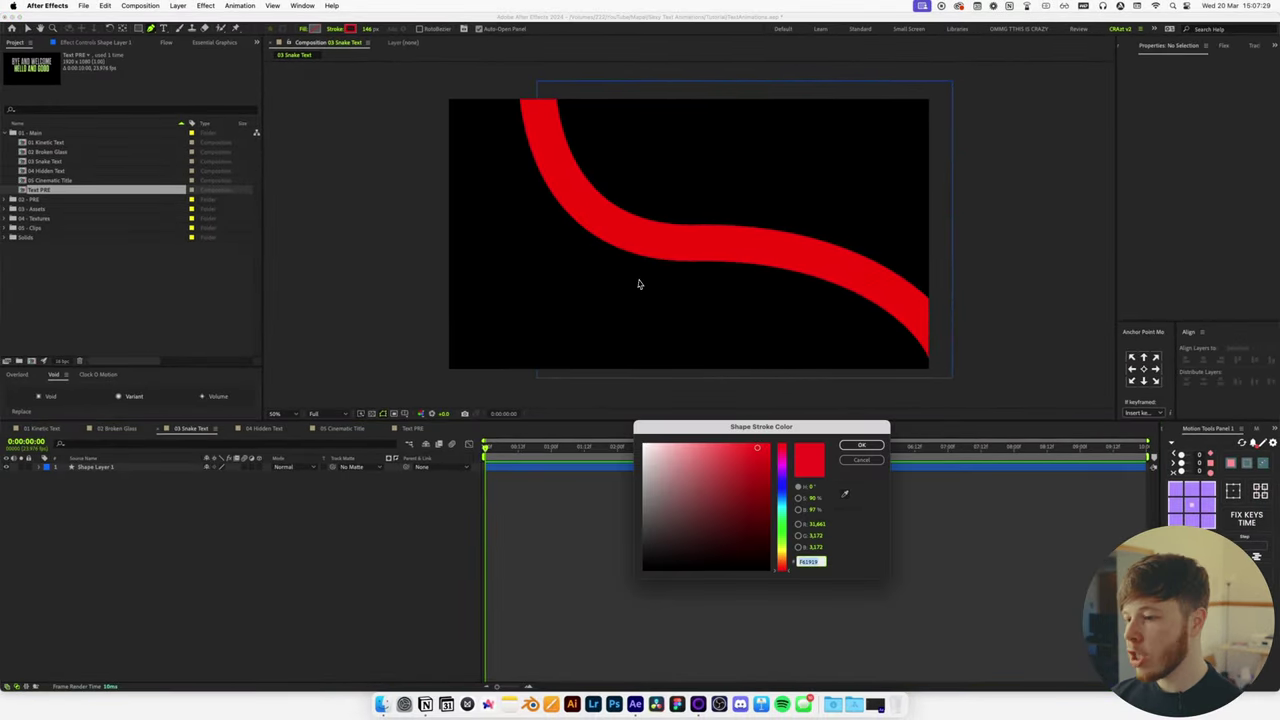
drag(781, 530, 781, 554)
click(861, 446)
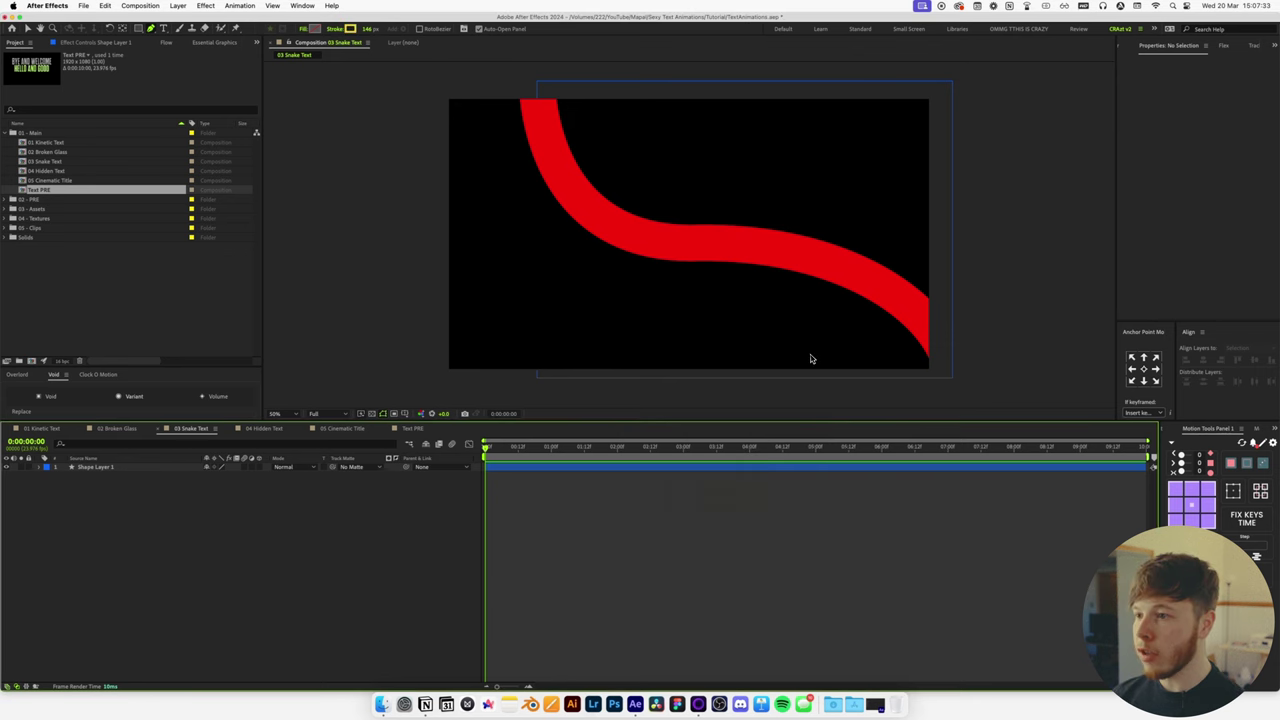
Draw a yellow path curving down from above the frame and out past its left edge, then deselect it.
click(724, 65)
drag(826, 193, 935, 186)
key(super+z)
key(super+z)
key(super+z)
drag(565, 310, 307, 256)
click(371, 148)
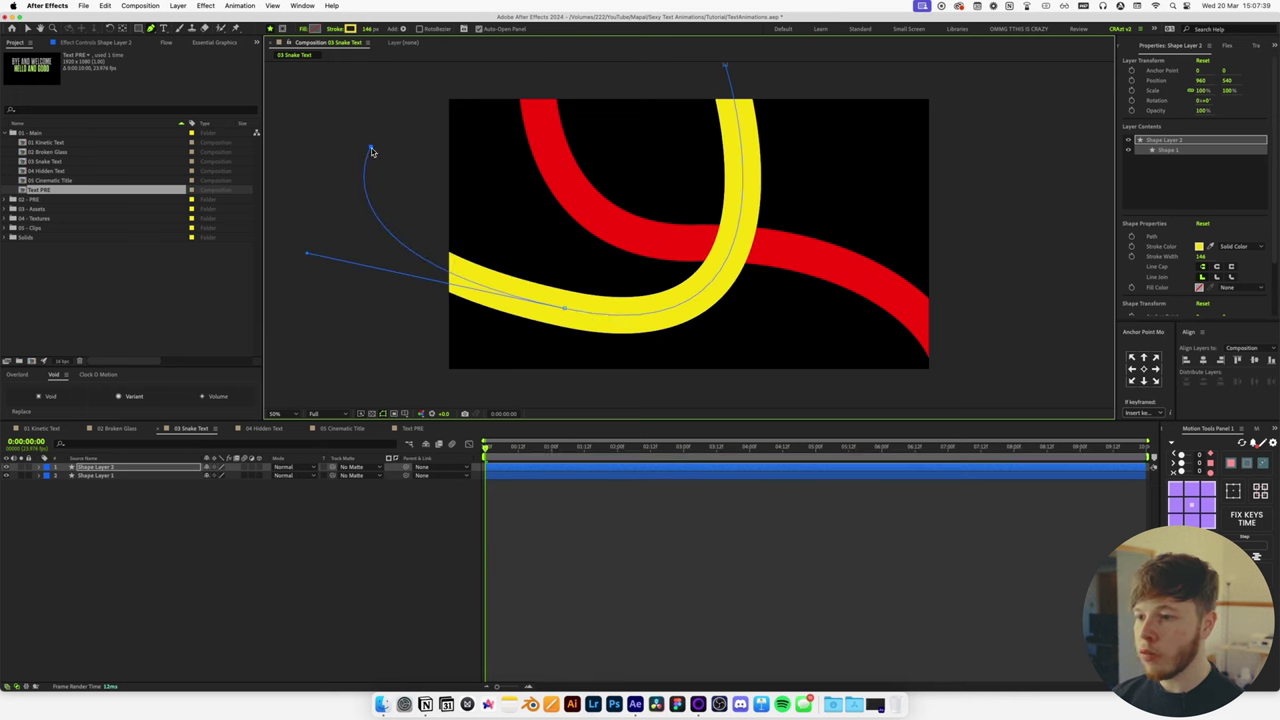
click(272, 543)
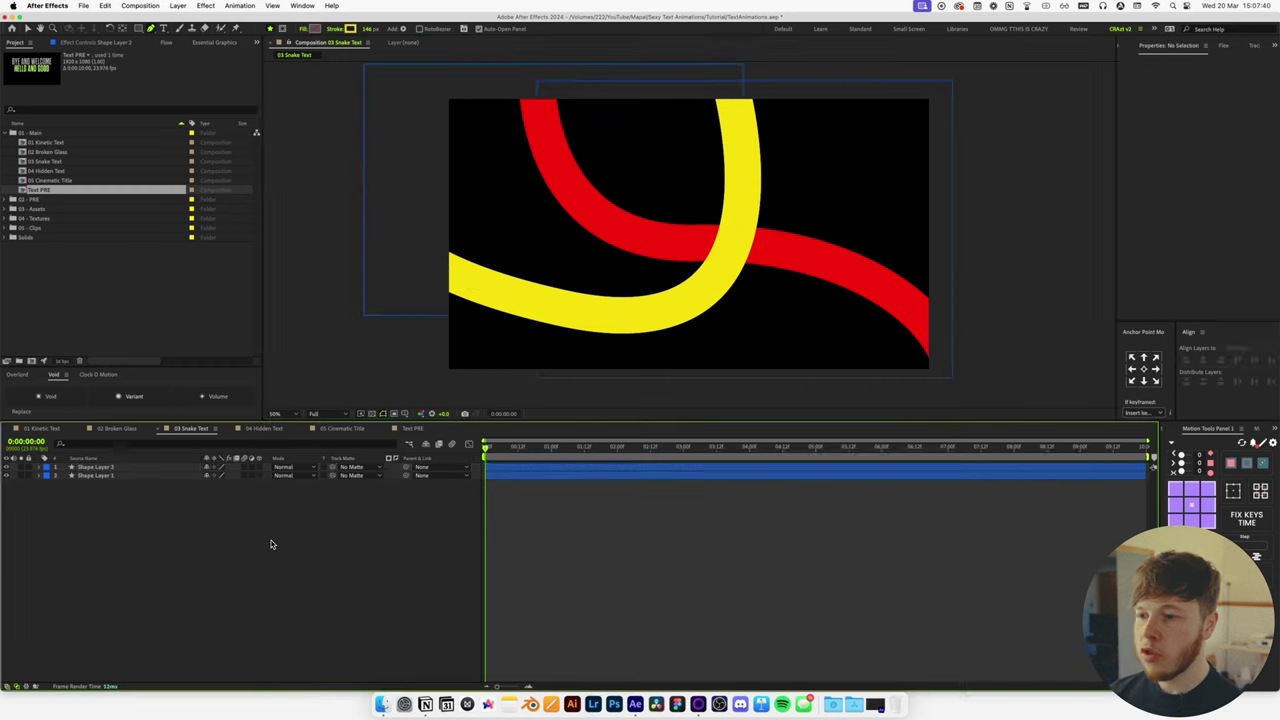
Draw a blue C-shaped path entering and leaving at the frame's right edge, then return to the Selection tool.
click(350, 29)
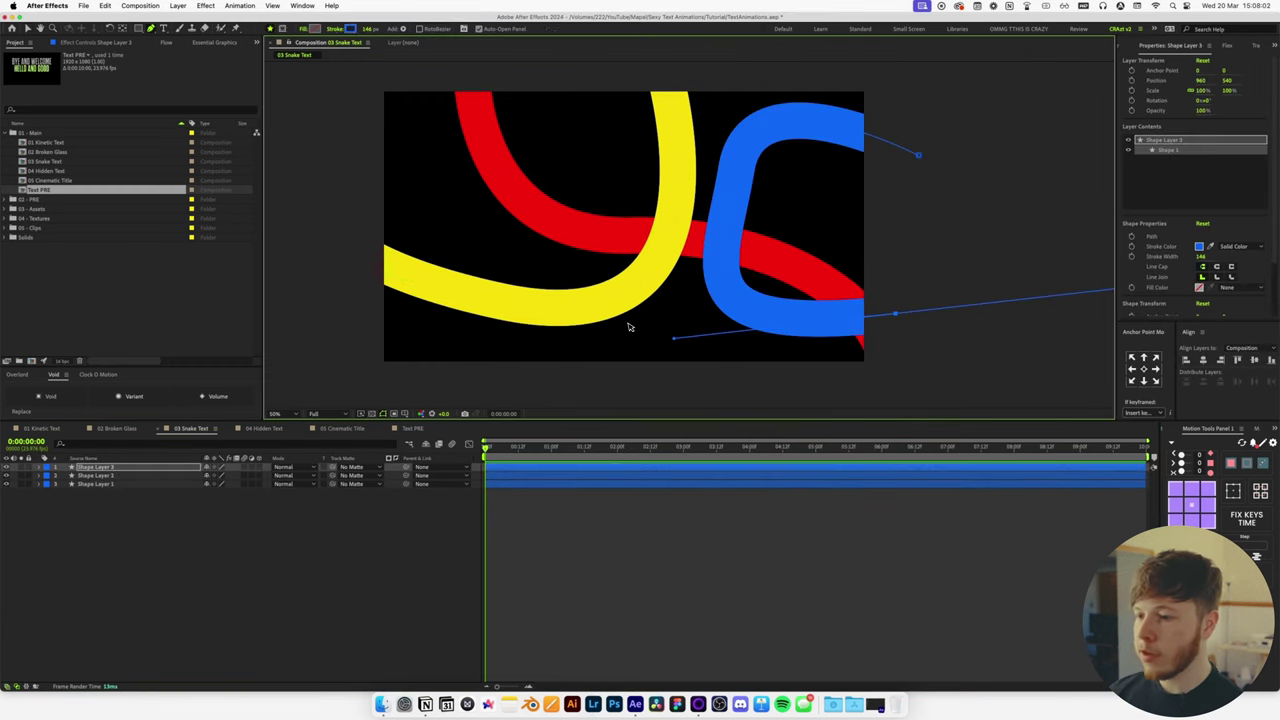
click(697, 542)
scroll(609, 186, down, 2)
key(v)
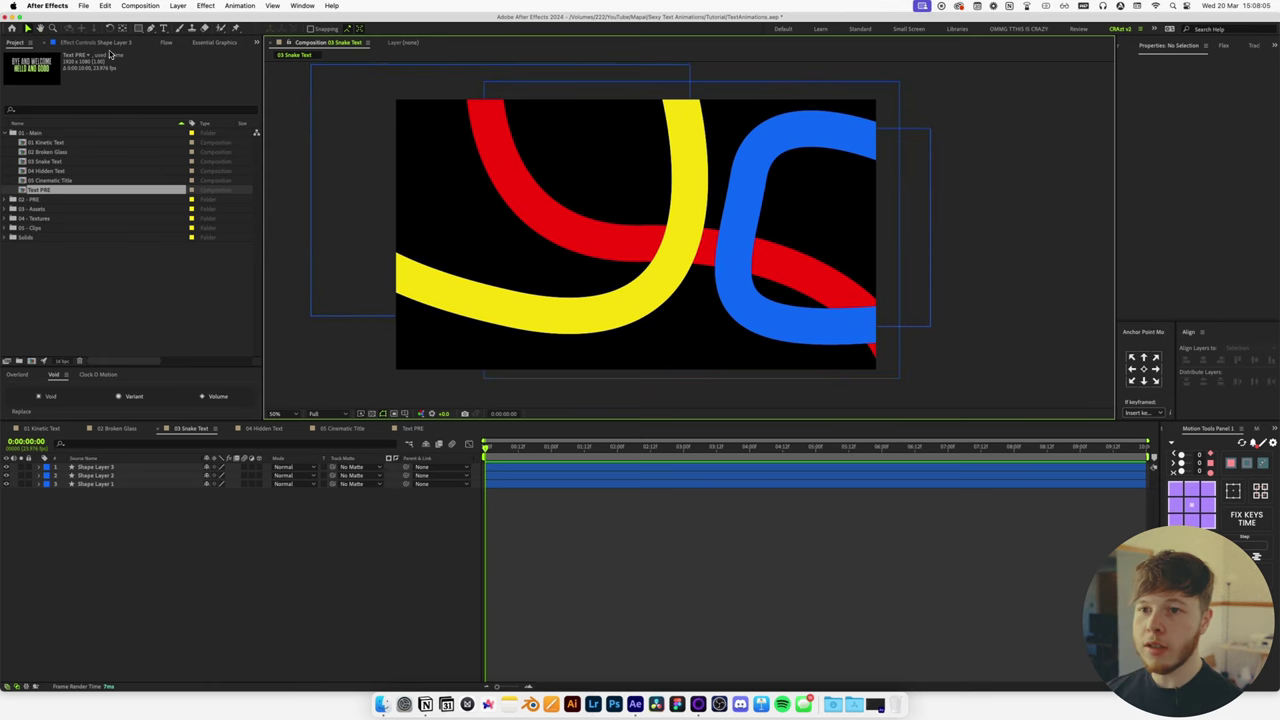
Add a text layer reading LIKE AND SUBSCRIBE over the snake paths.
click(165, 29)
click(526, 270)
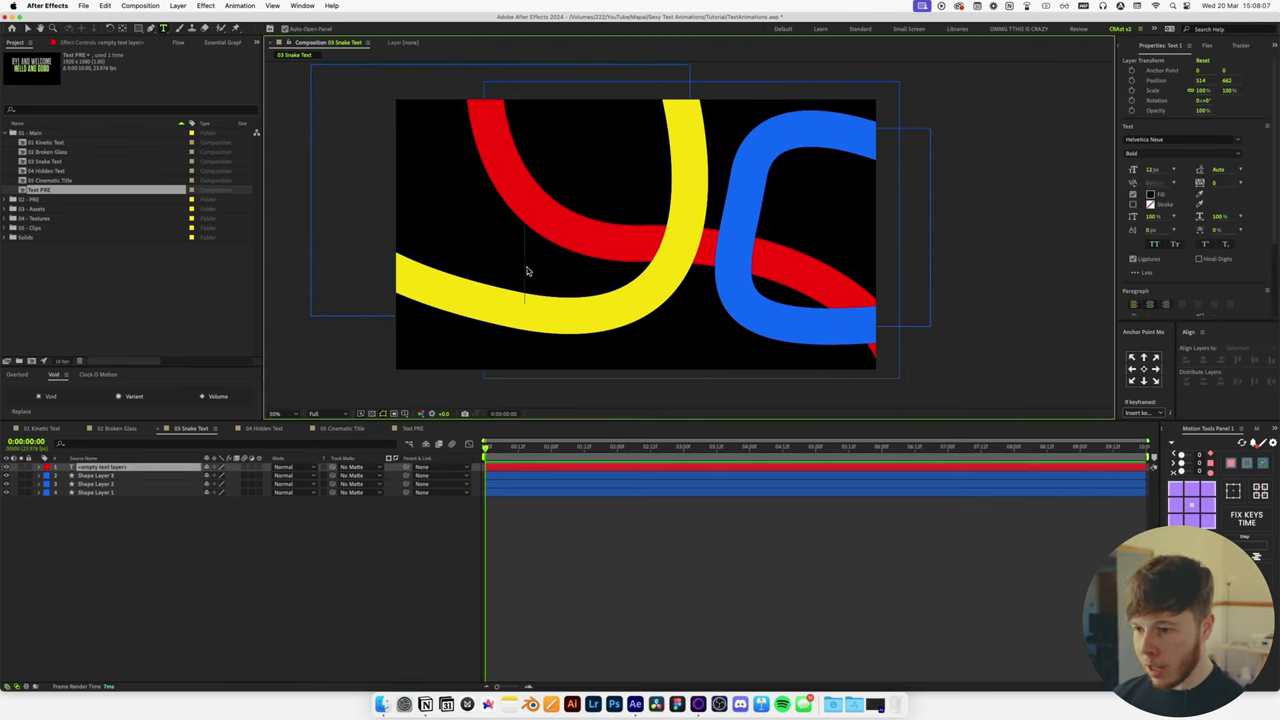
text(LIKE AND SUBSC)
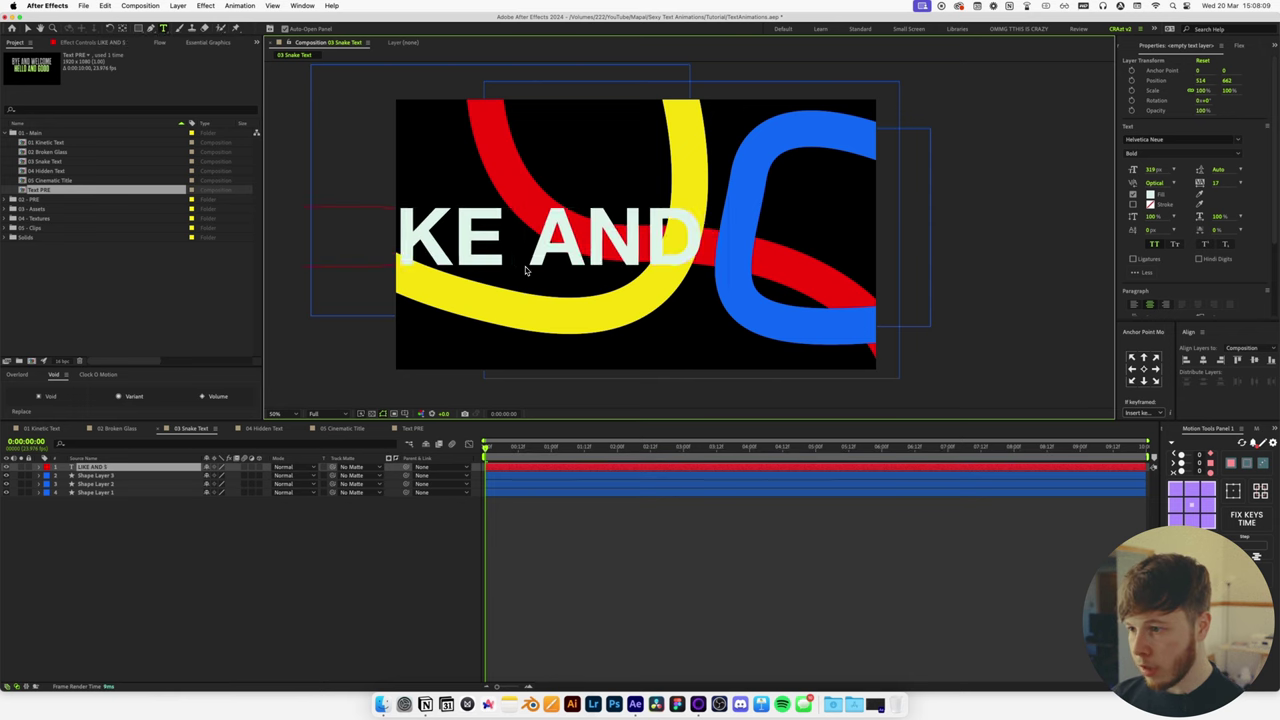
text(RUBE)
key(BackSpace)
key(BackSpace)
key(BackSpace)
key(BackSpace)
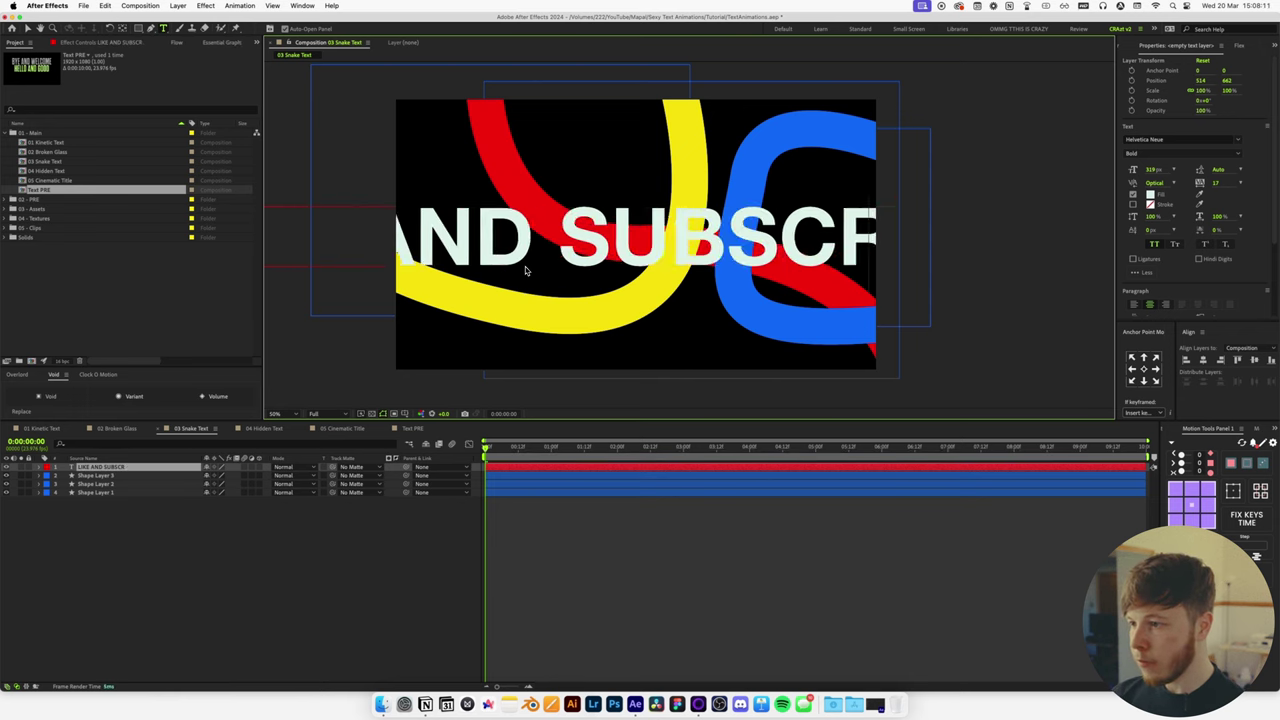
text(RIBE)
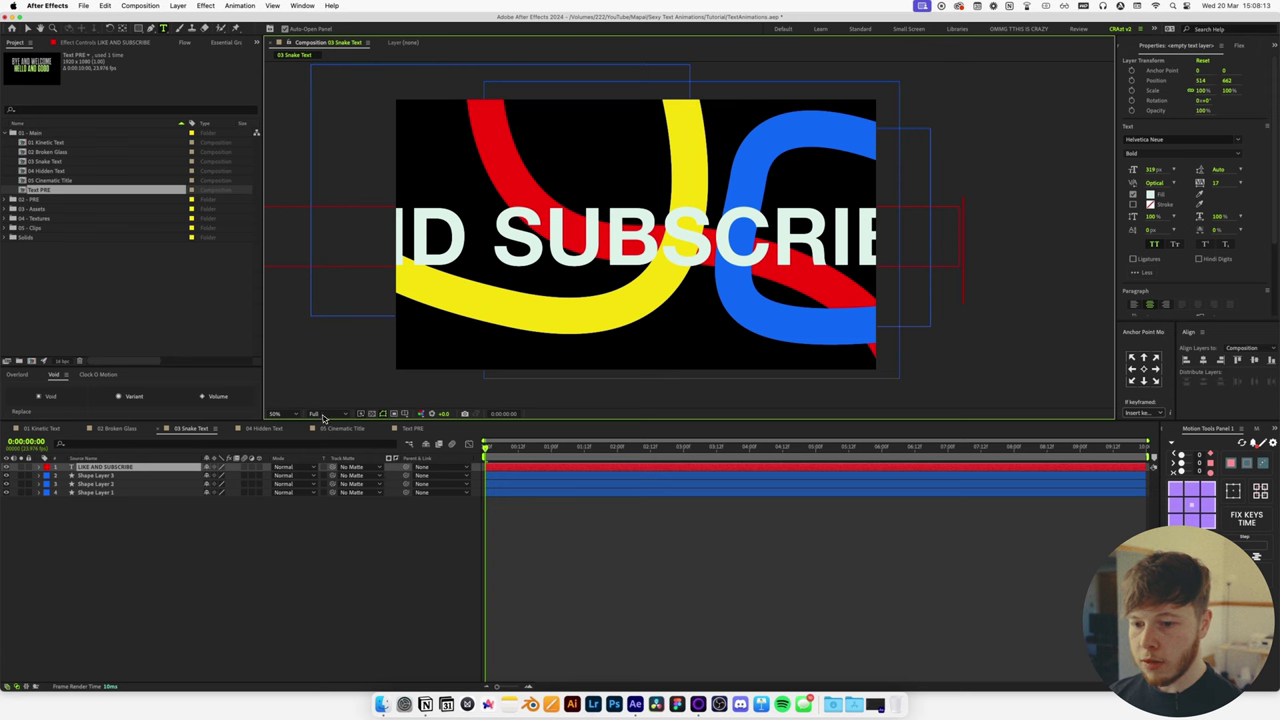
Reduce the LIKE AND SUBSCRIBE font size to 38 px and center the text in the composition.
key(Escape)
drag(1148, 173, 1042, 200)
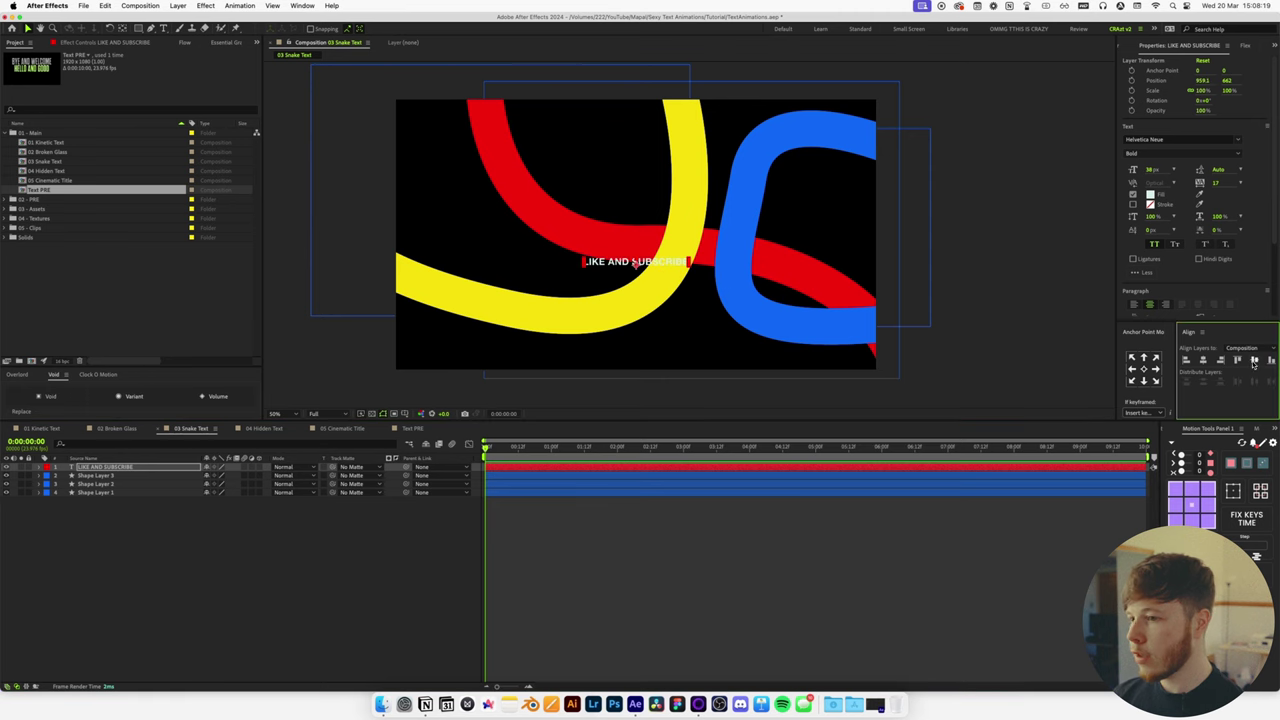
Copy the path of the yellow shape on Shape Layer 2 and paste it onto the LIKE AND SUBSCRIBE text layer as a mask.
click(133, 482)
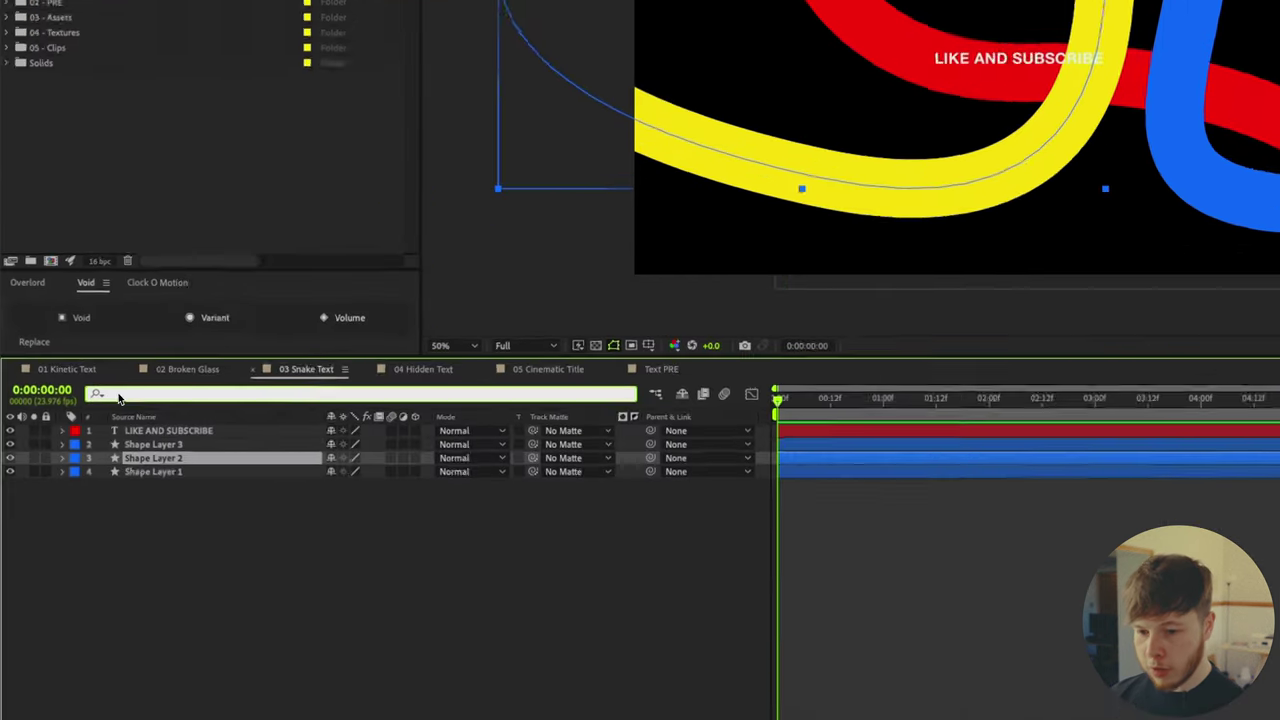
click(70, 443)
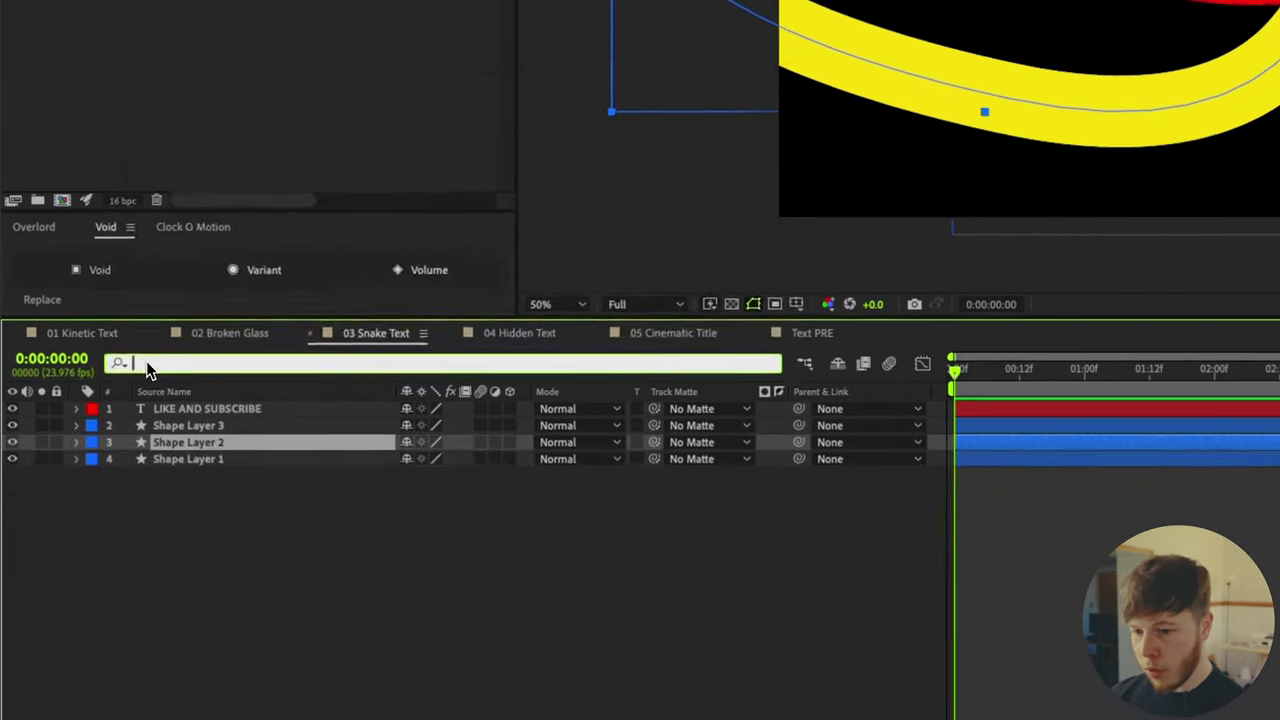
text(pat)
click(188, 509)
key(super+c)
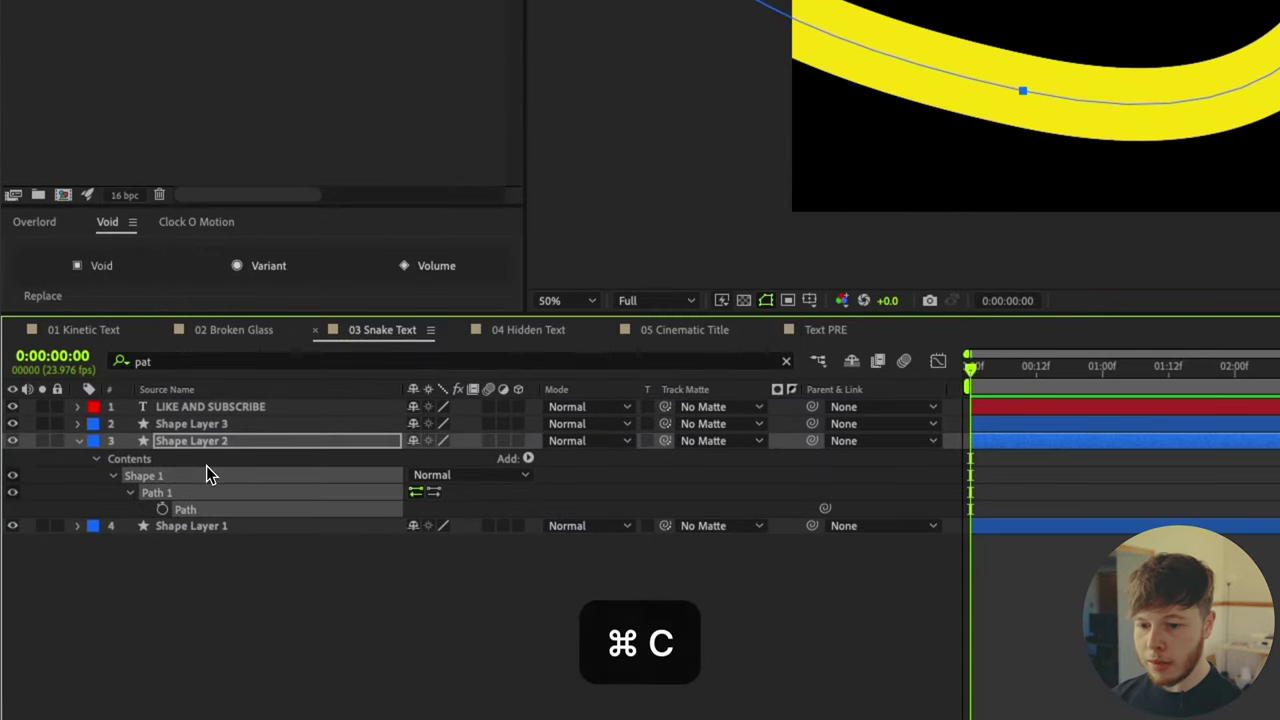
click(211, 409)
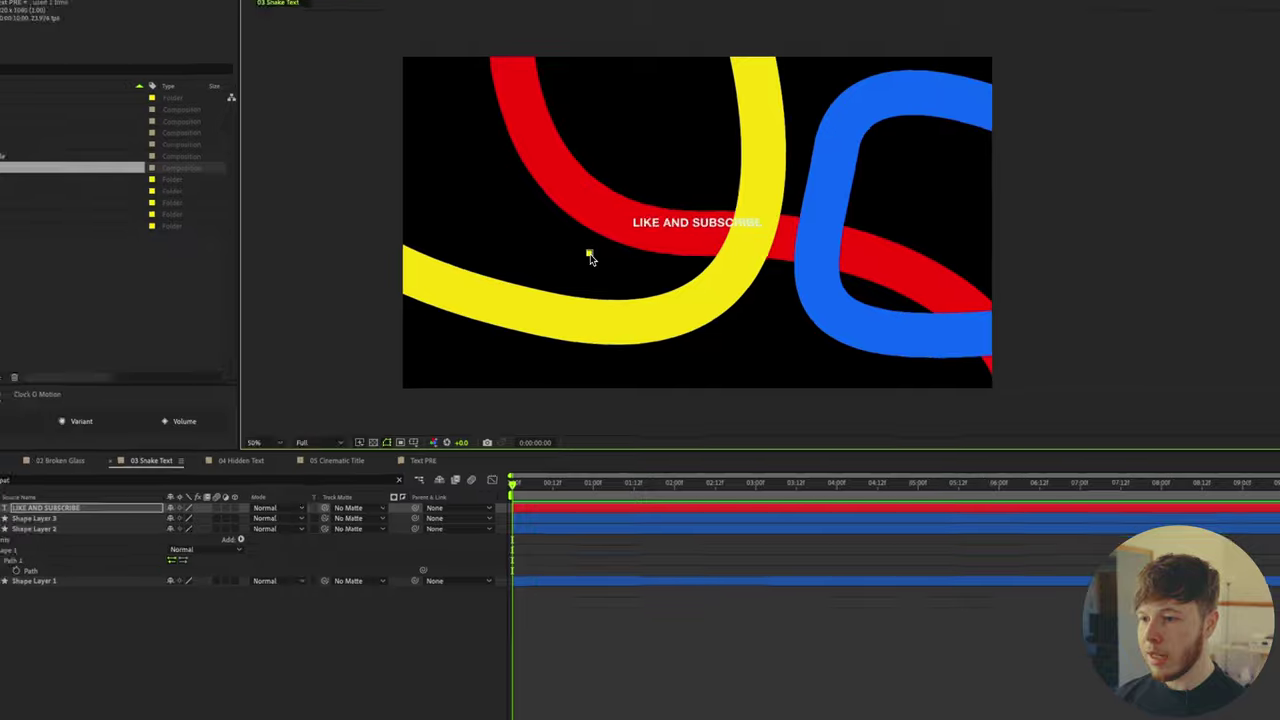
key(super+v)
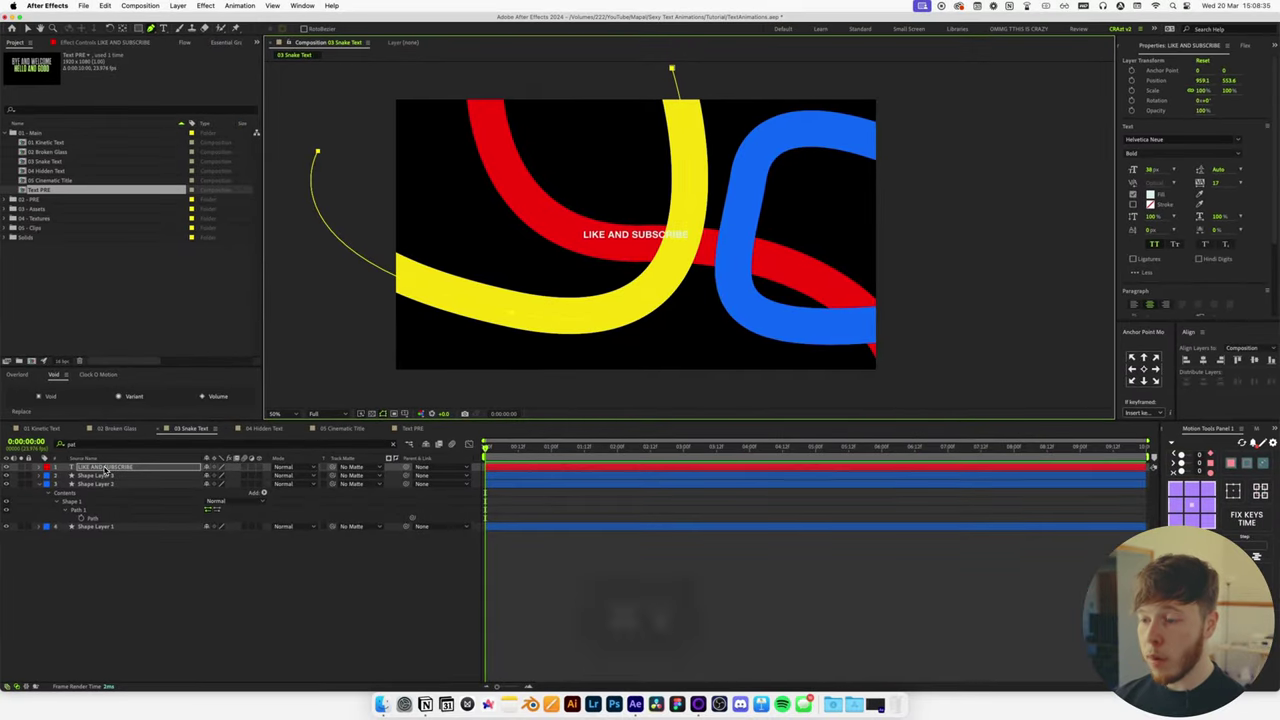
Return to the Selection tool and set the LIKE AND SUBSCRIBE layer's text path option to Mask 1.
key(v)
click(103, 468)
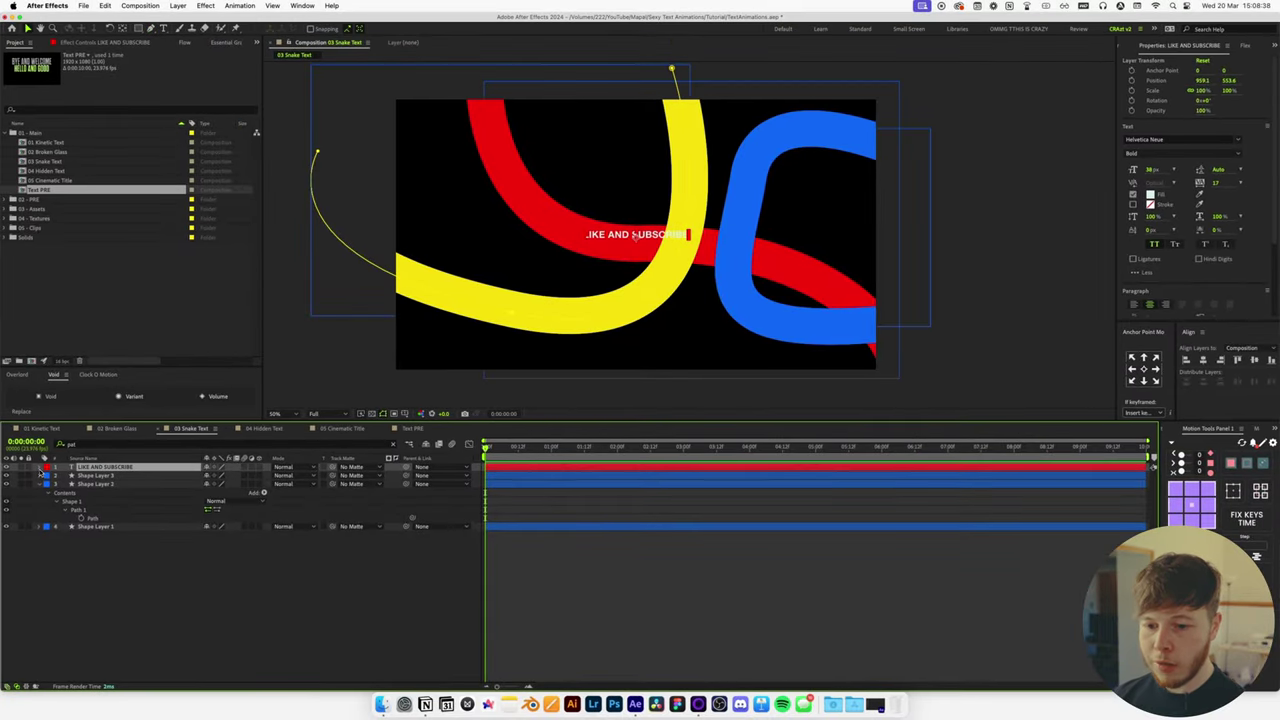
click(40, 468)
click(48, 476)
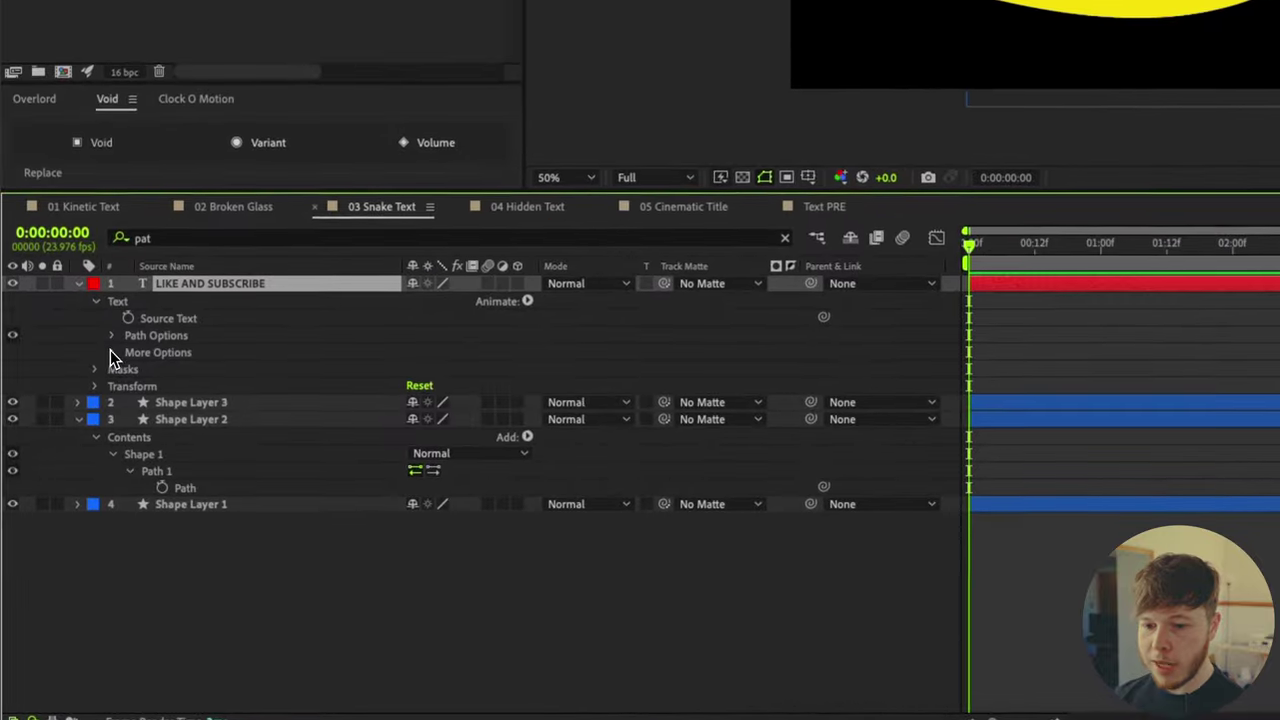
click(111, 336)
click(445, 351)
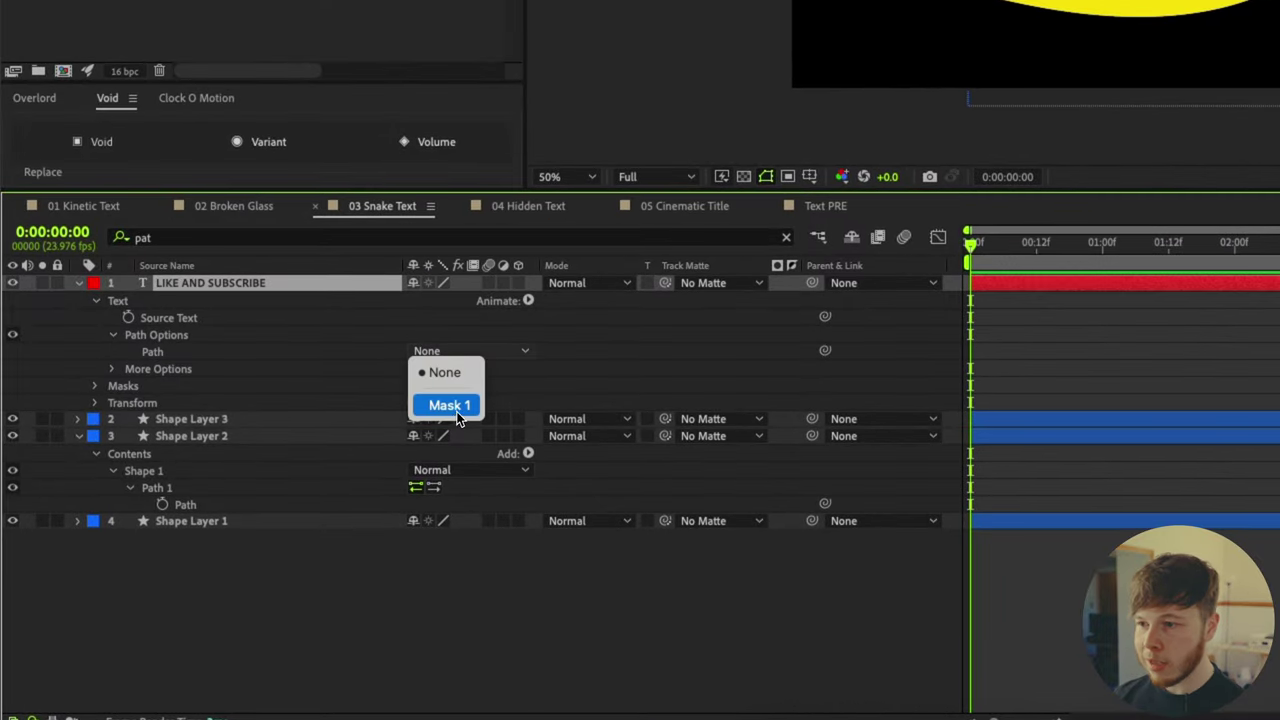
click(456, 411)
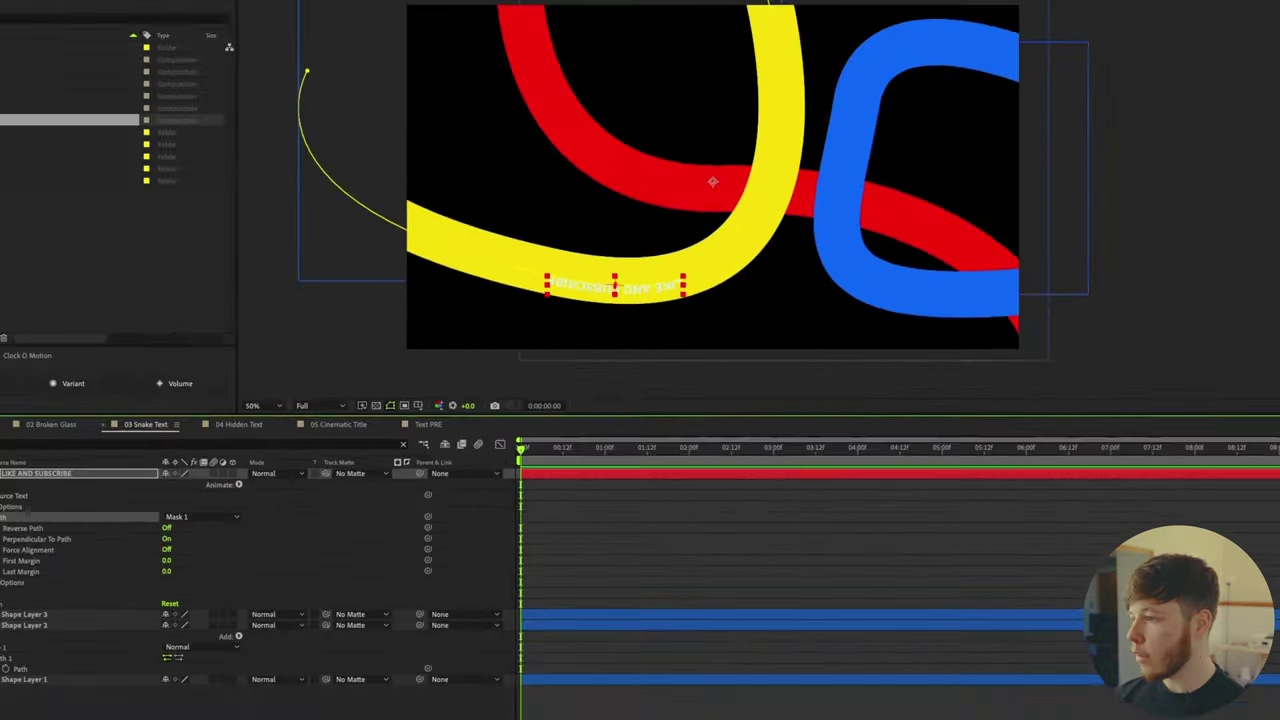
Change the fill color of the text on the yellow path to a near-black neutral.
click(1150, 194)
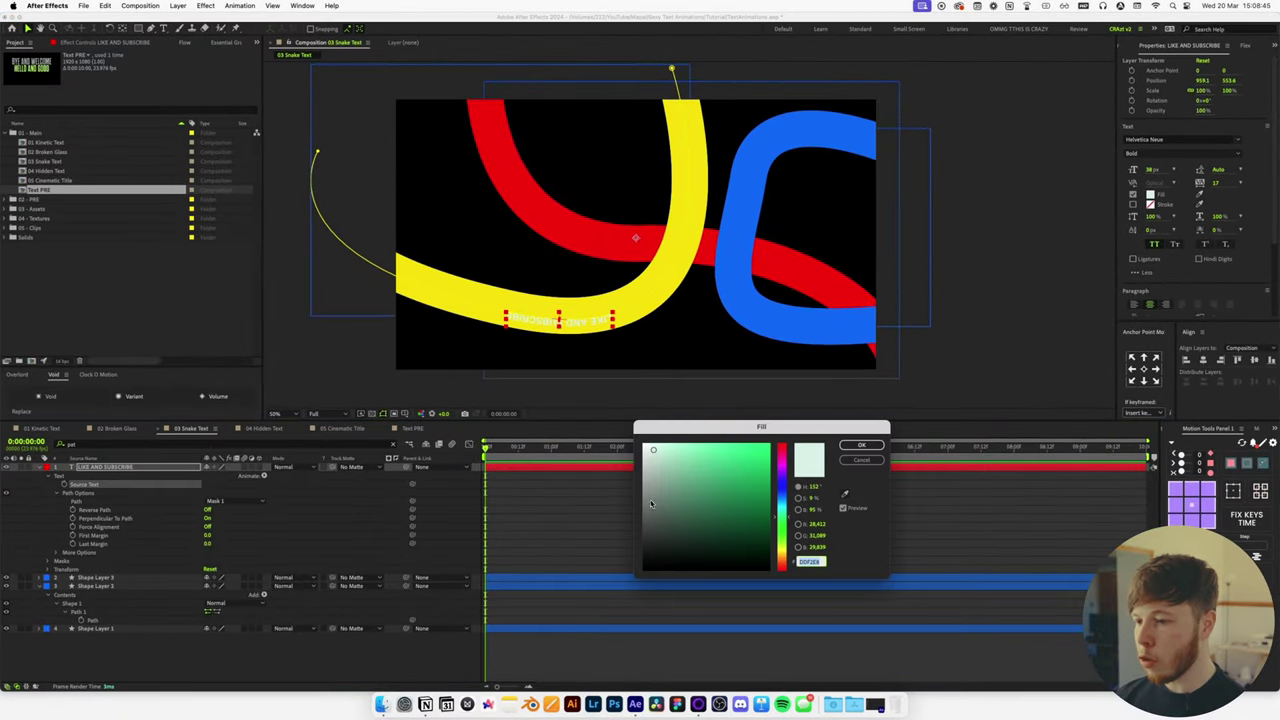
drag(651, 503, 636, 502)
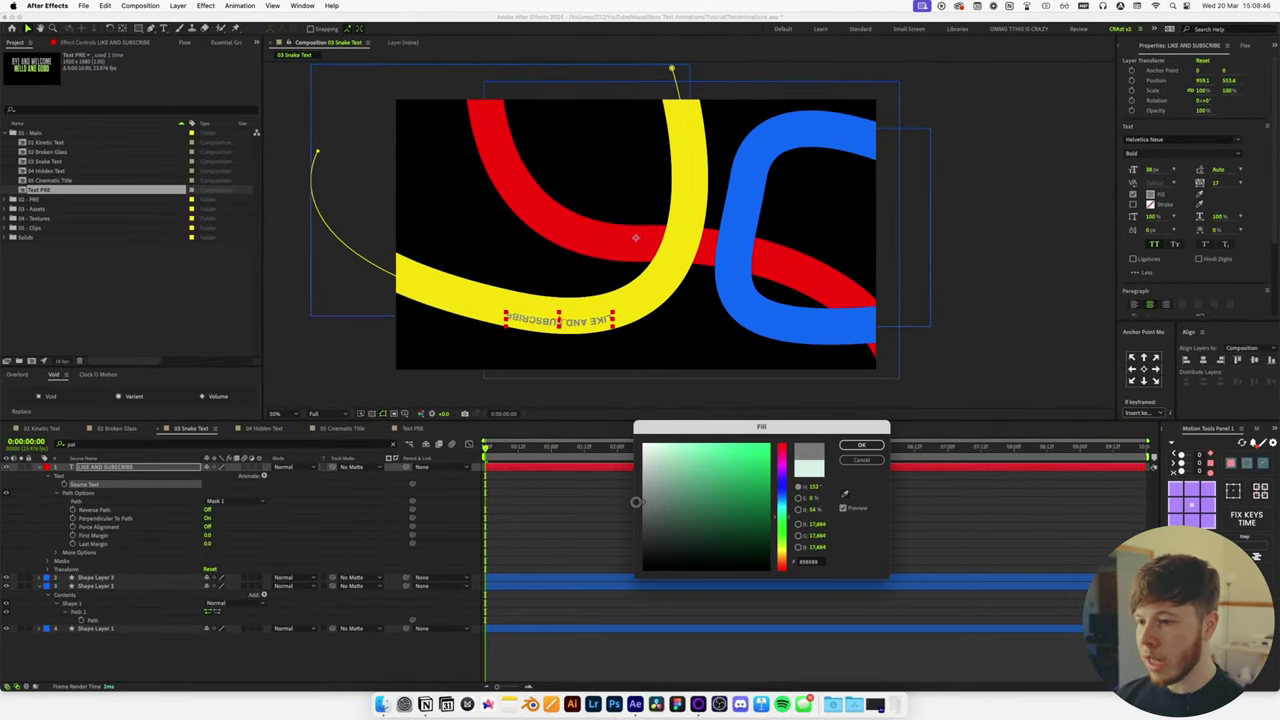
click(862, 446)
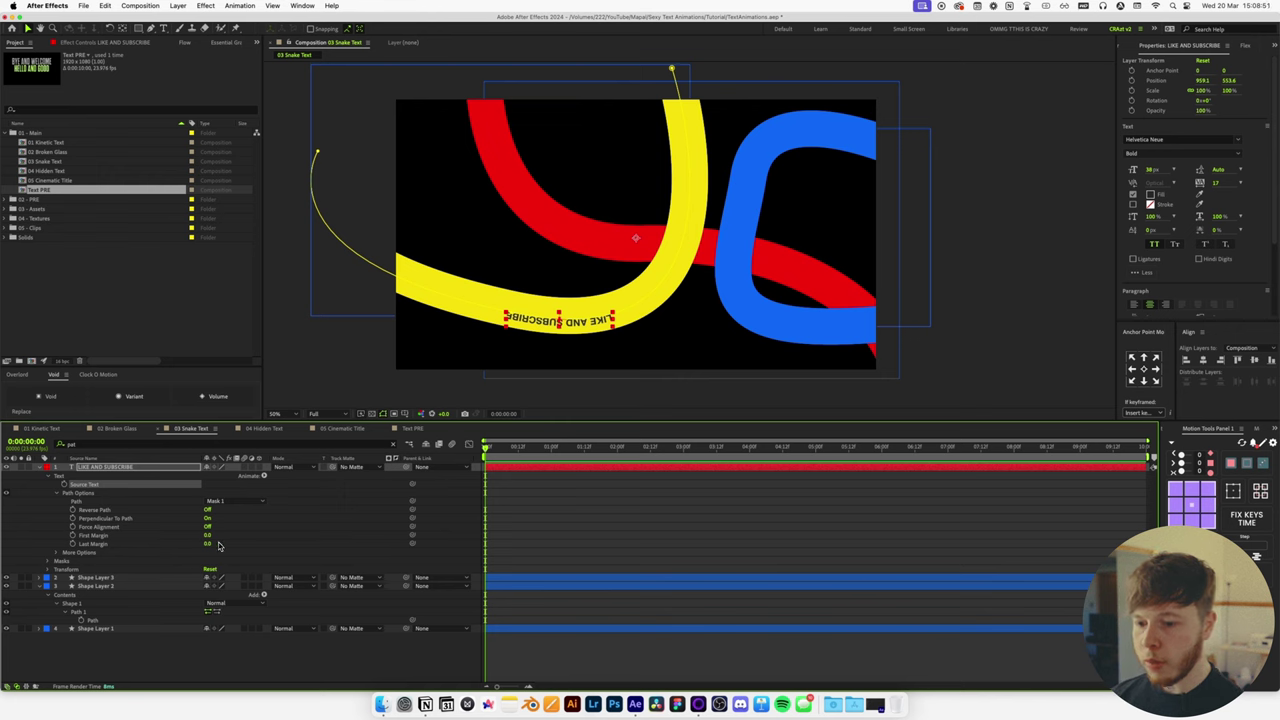
Copy the LIKE AND SUBSCRIBE wording and paste it repeatedly until the phrase fills the whole visible yellow path.
double_click(587, 325)
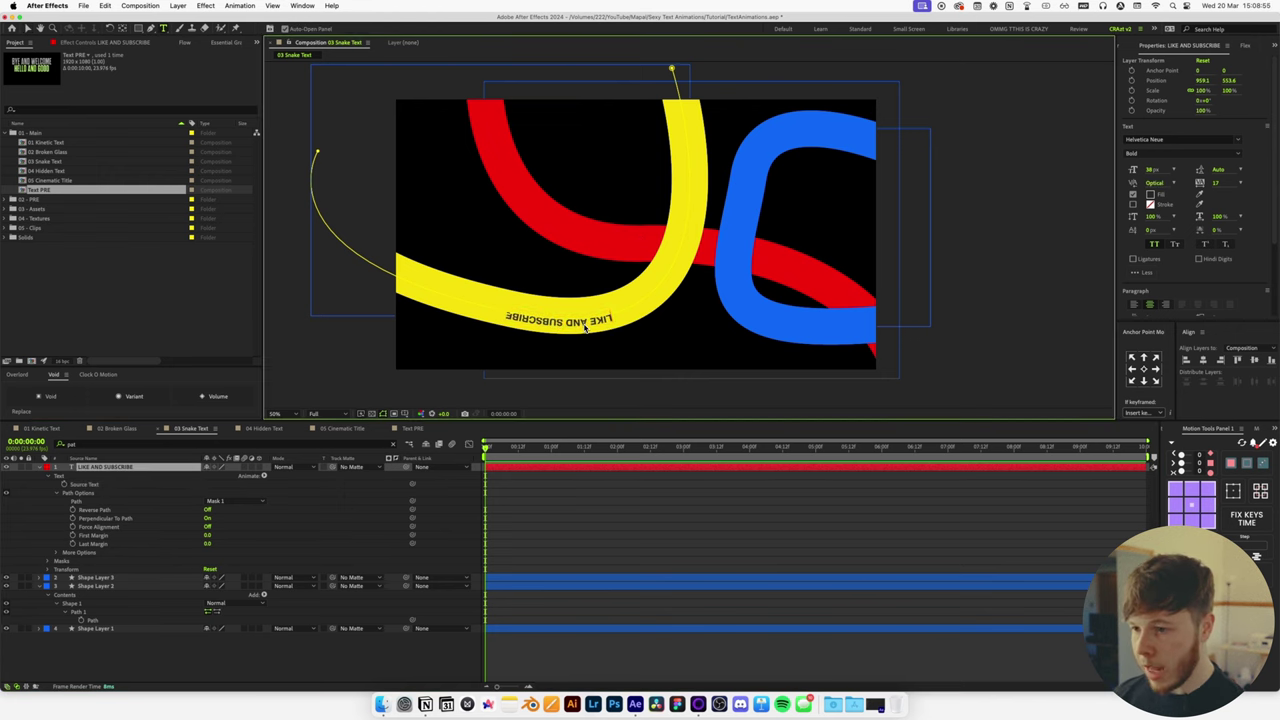
key(super+a)
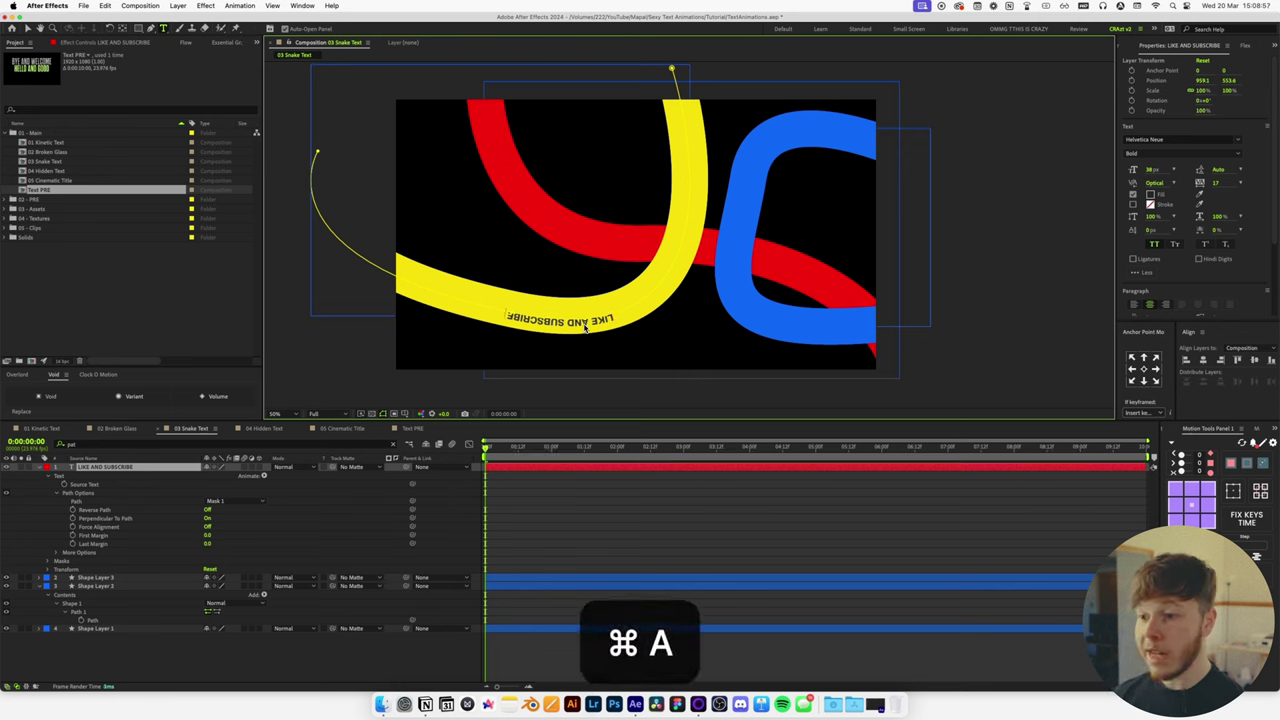
key(super+a)
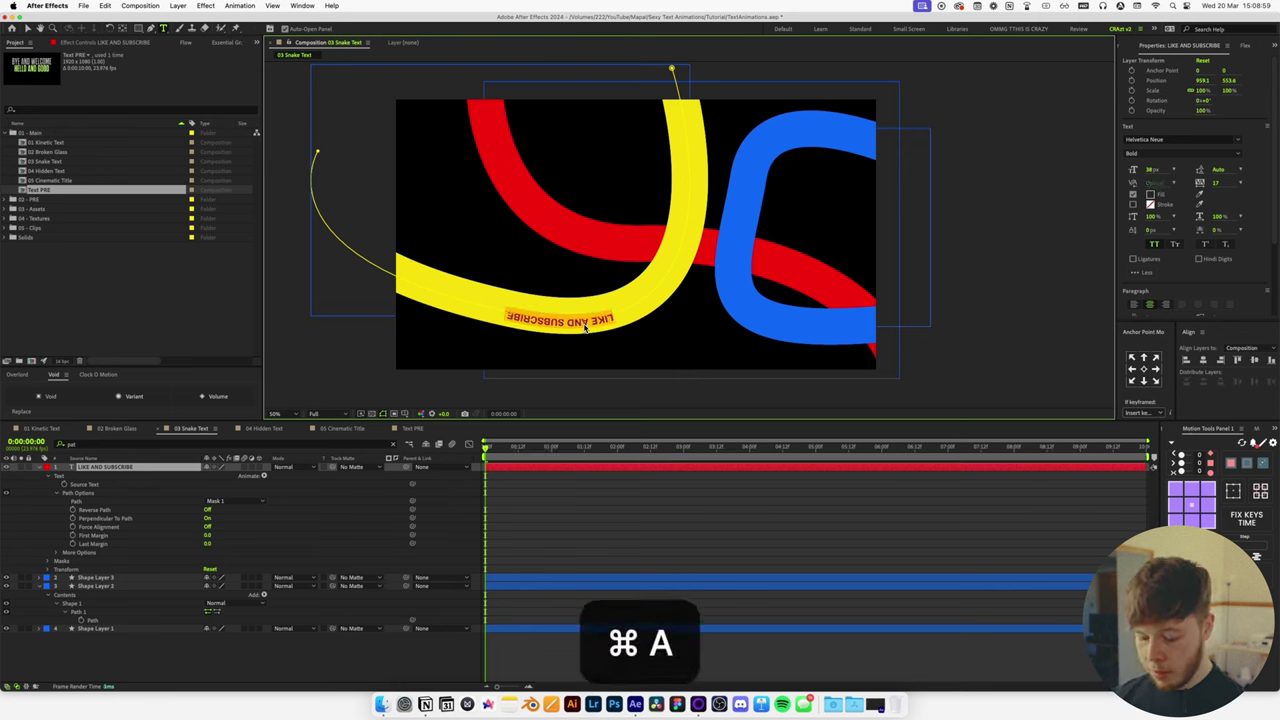
key(super+c)
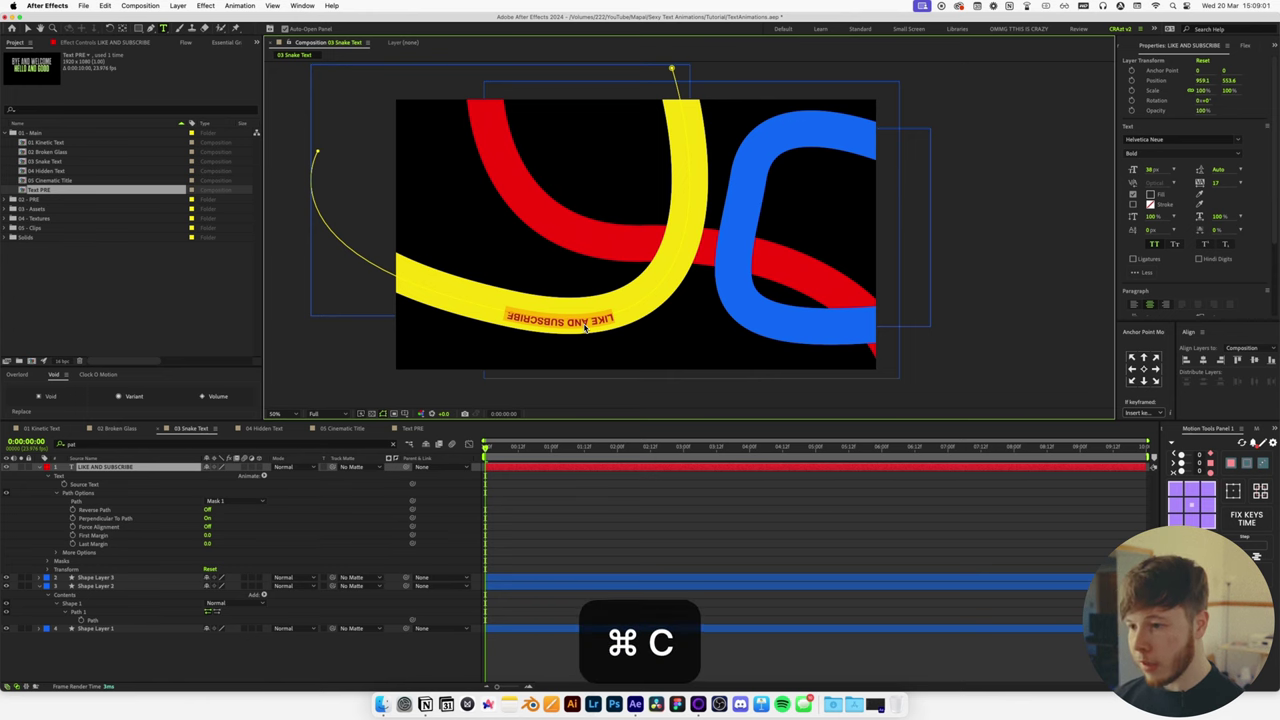
key(super+v)
key(super+v)
key(super+v)
key(super+v)
key(super+v)
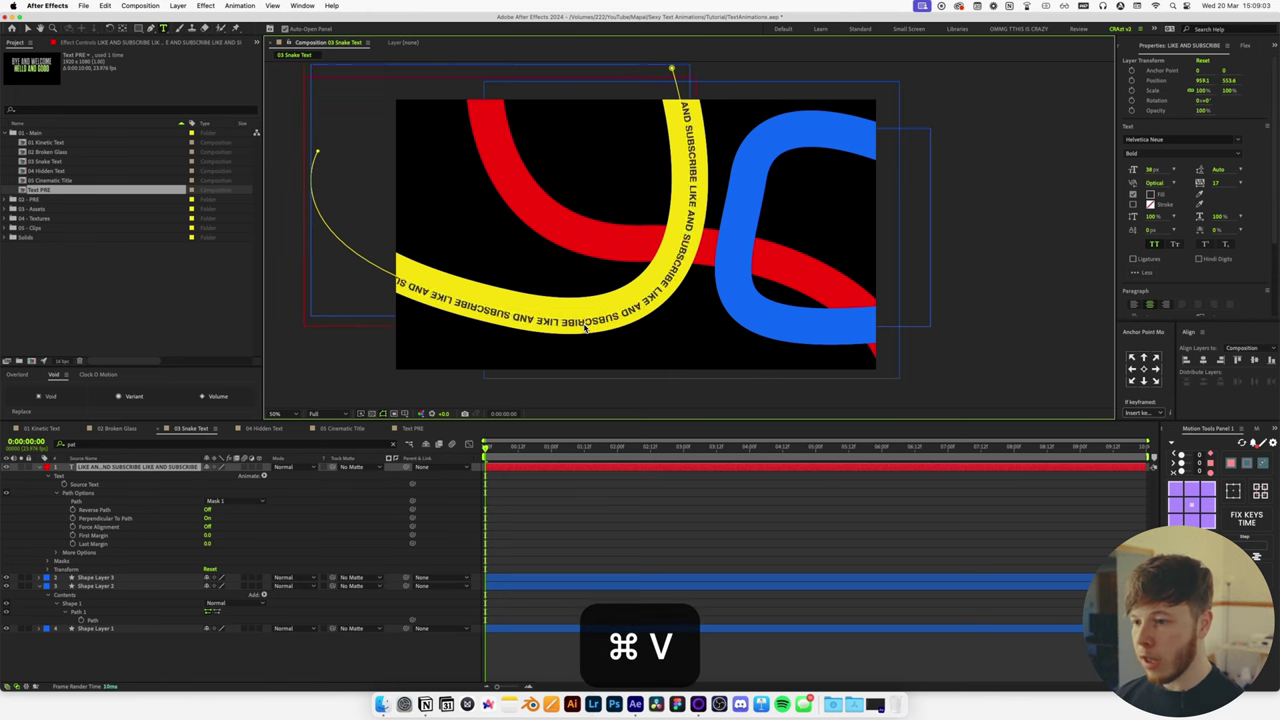
key(super+v)
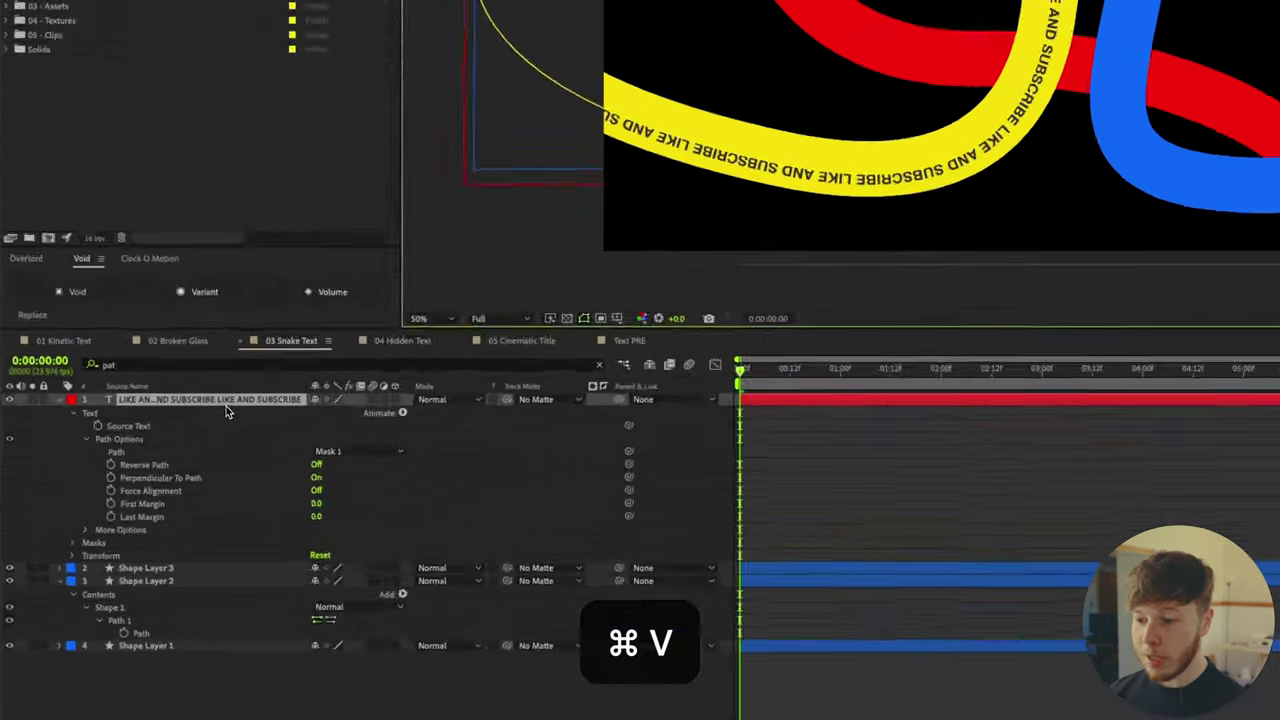
Keyframe the text's First Margin from 0 at the first frame to a higher value at the last frame, then preview the sliding text.
click(164, 469)
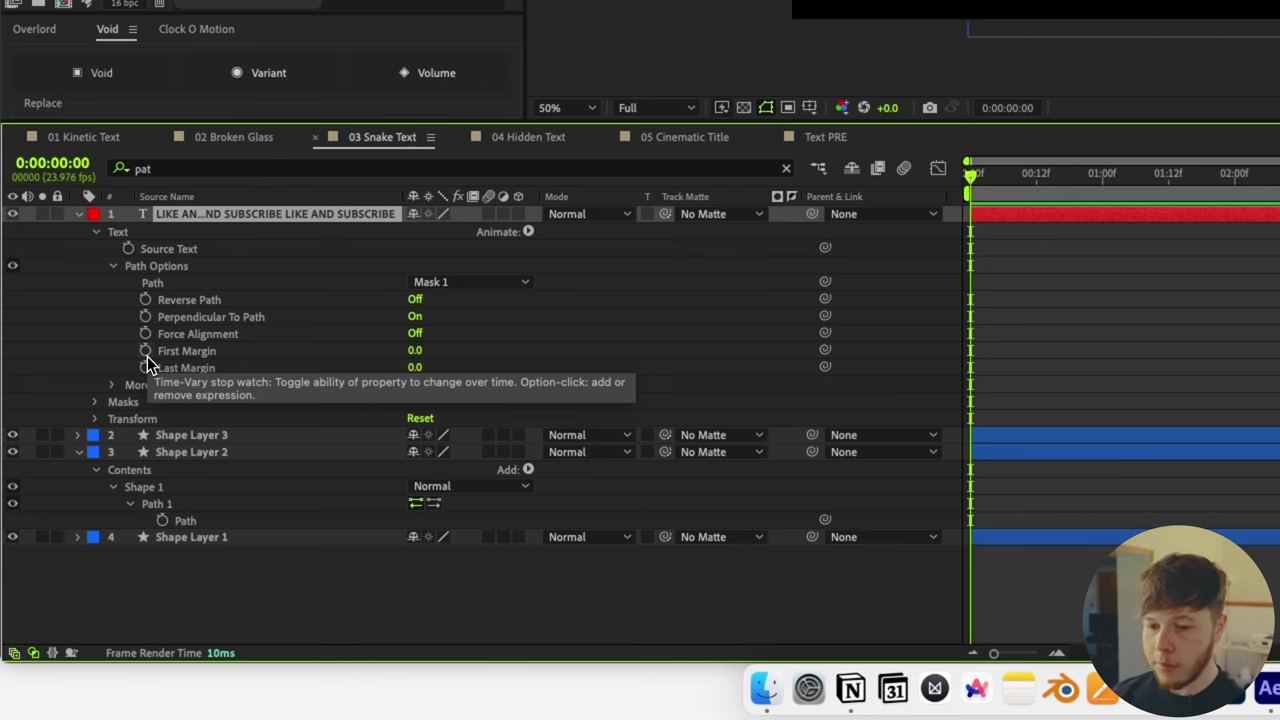
click(147, 356)
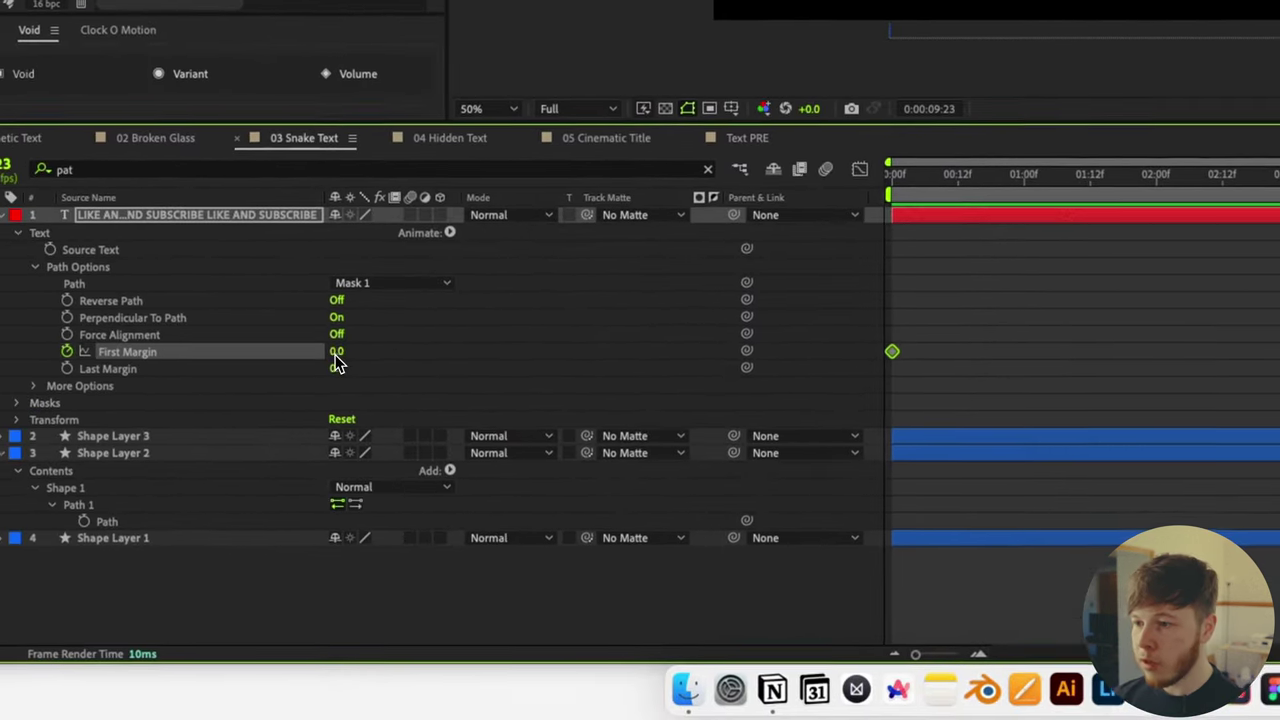
drag(340, 352, 529, 340)
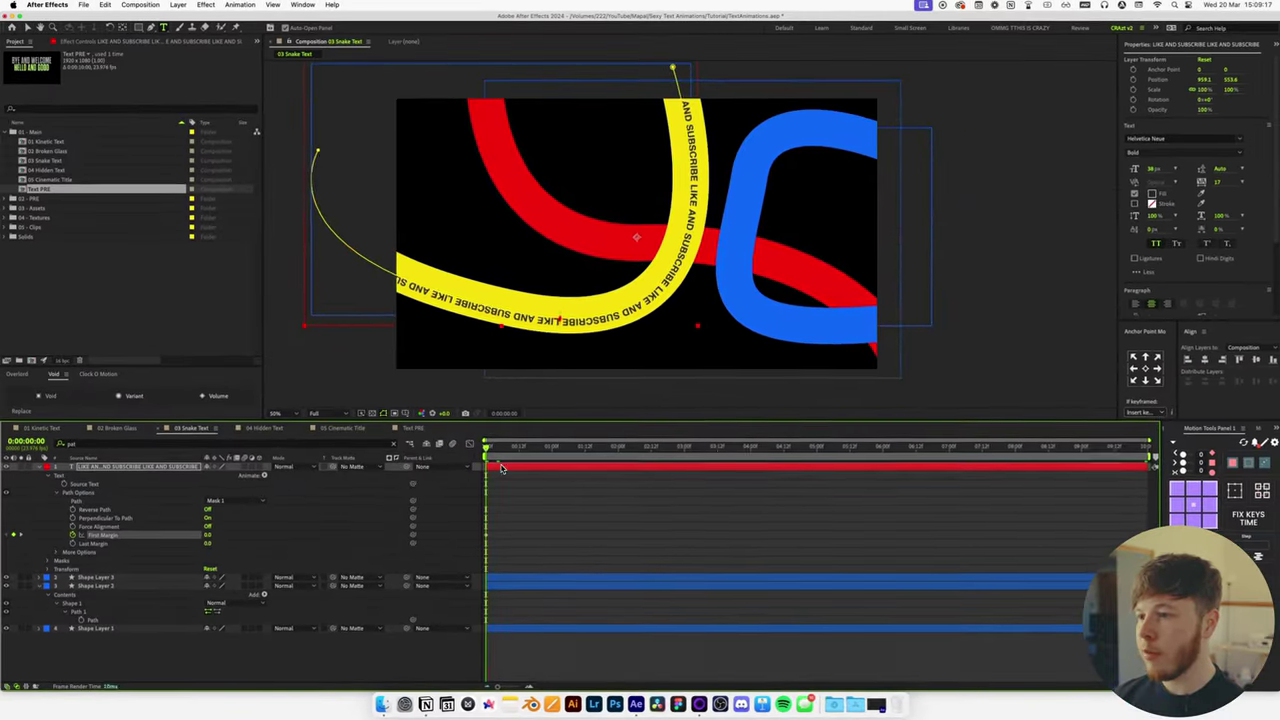
key(space)
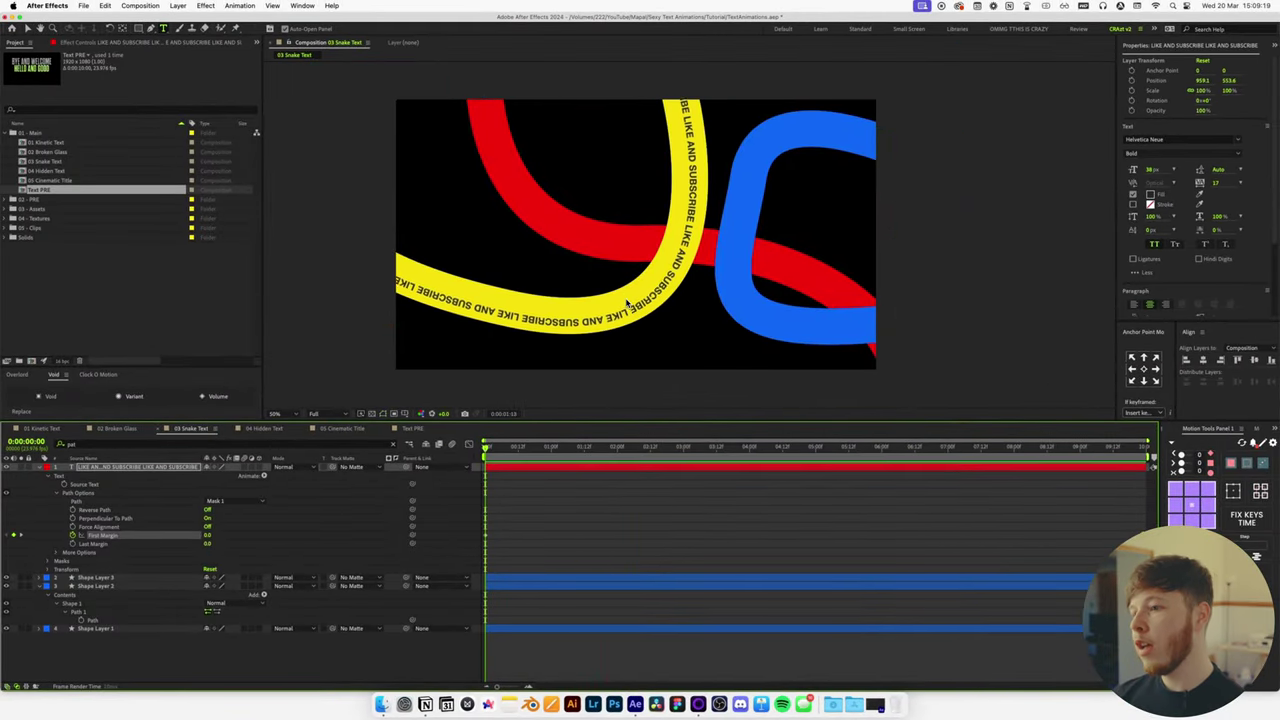
key(space)
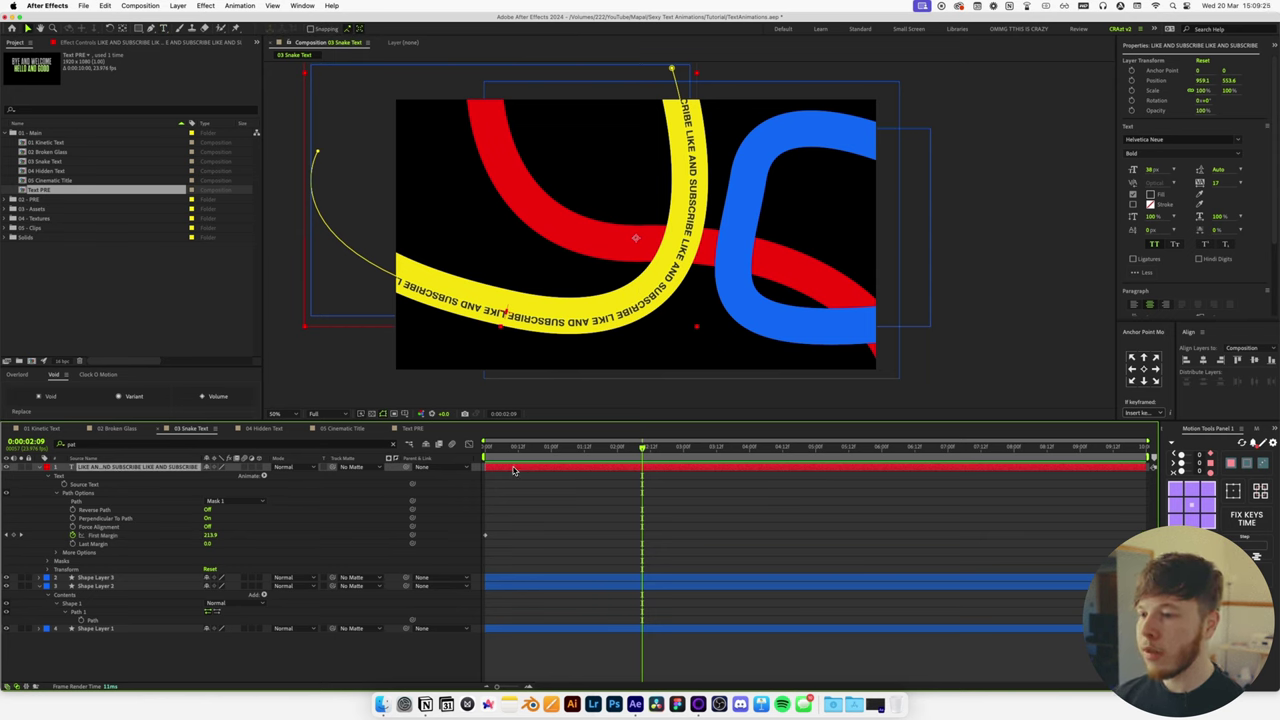
Shift the text layer to position 947.1, 531.6 to center its lettering within the yellow band, then deselect and preview.
key(super+z)
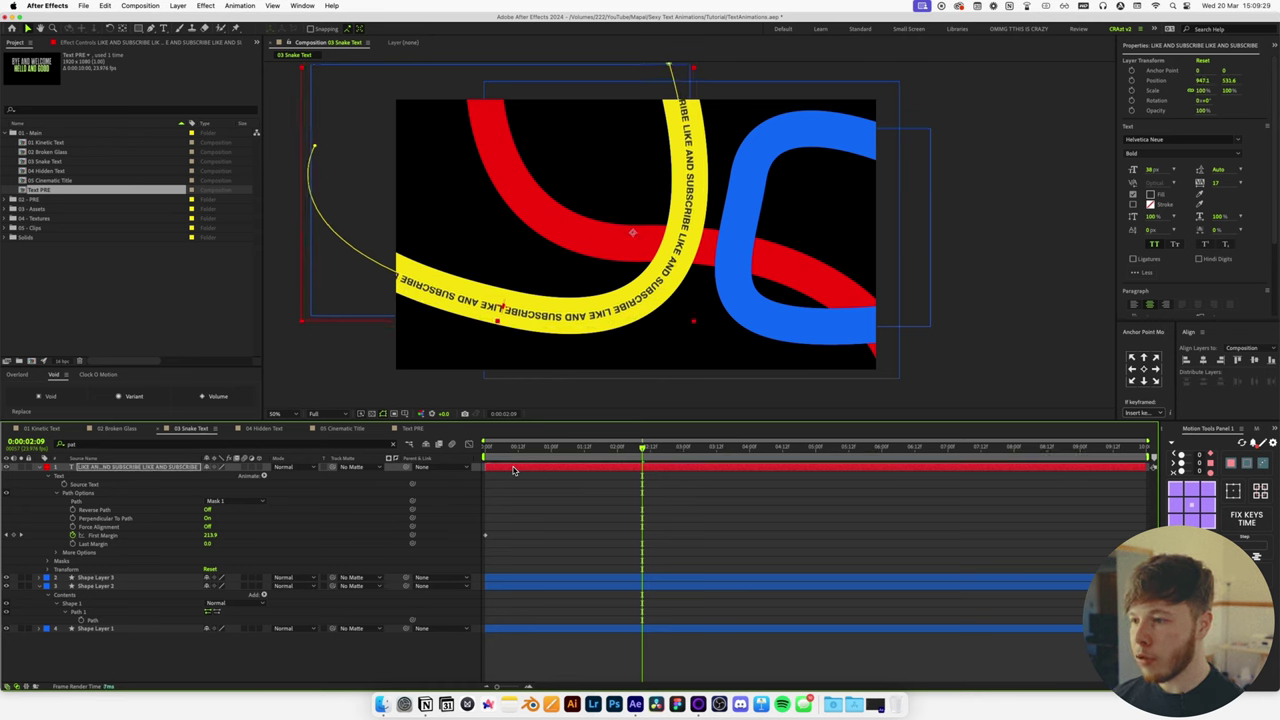
click(718, 520)
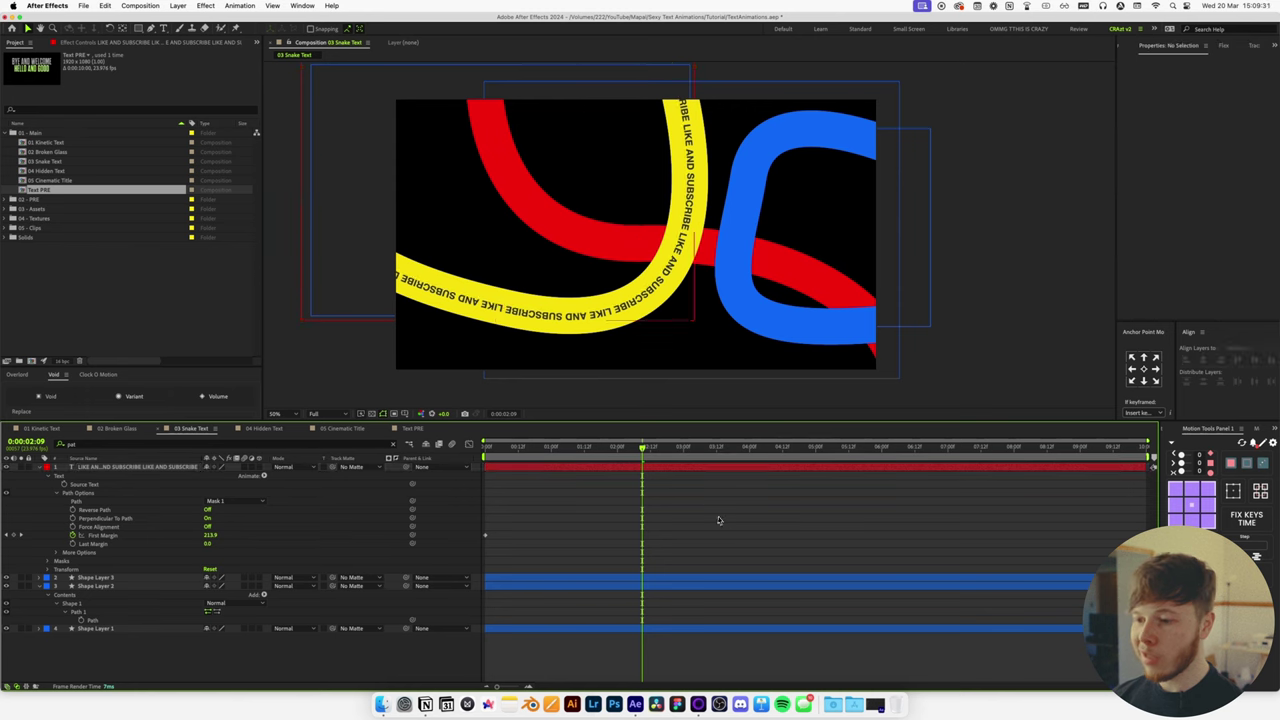
key(space)
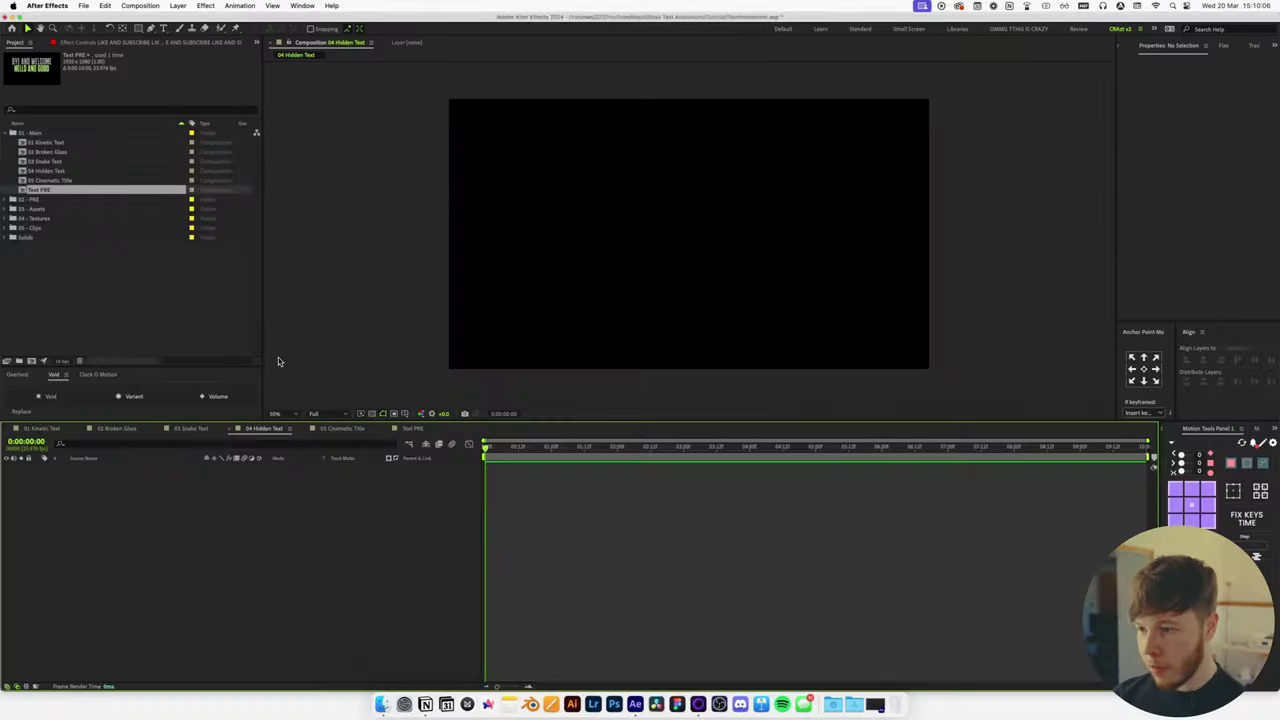
Create a light gray 1920 × 1080 solid named Background in the 04 Hidden Text composition.
key(super+y)
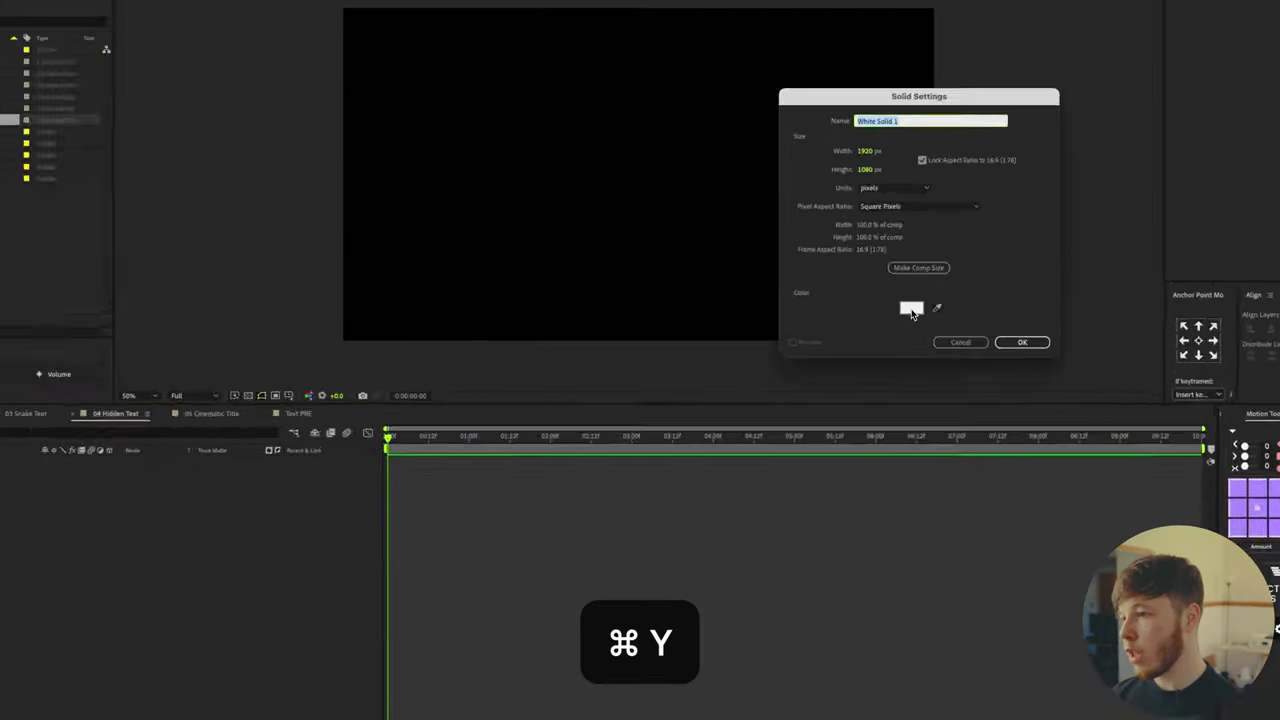
click(910, 342)
drag(656, 513, 634, 513)
drag(362, 533, 371, 434)
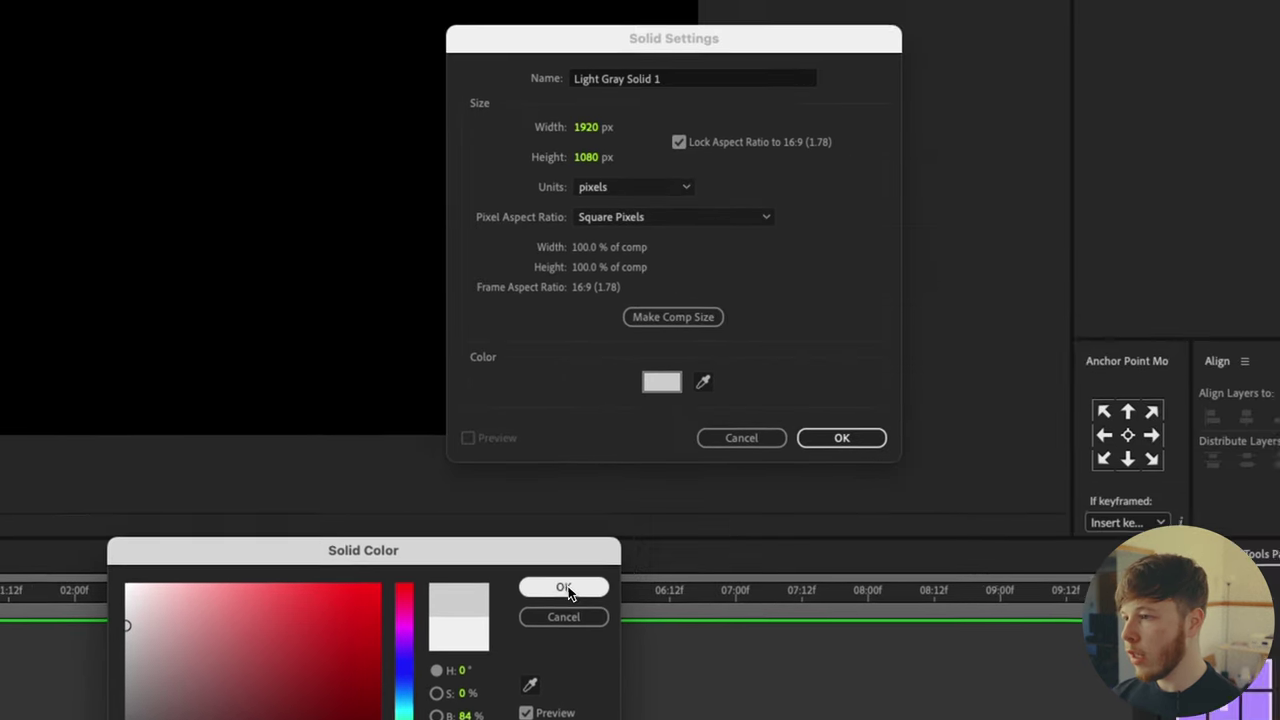
click(780, 424)
text(Background)
key(Return)
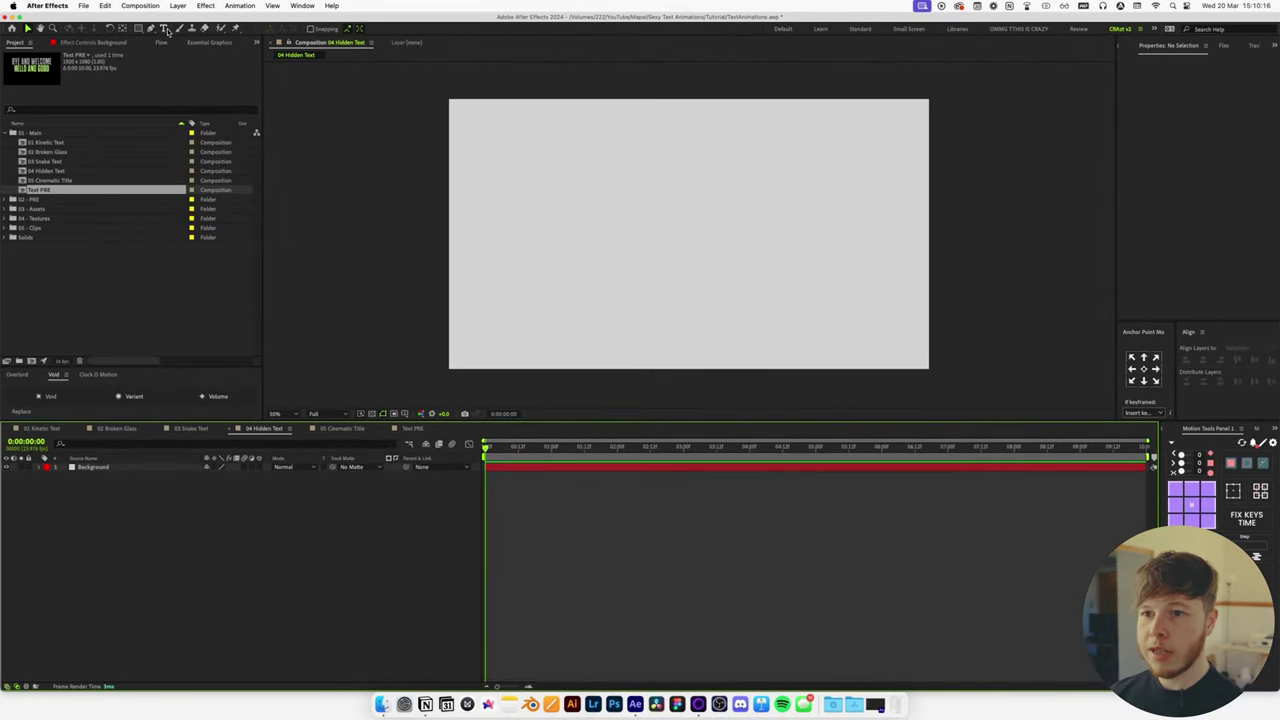
Add a text layer reading HIDDEN TEXT above the gray background.
click(165, 28)
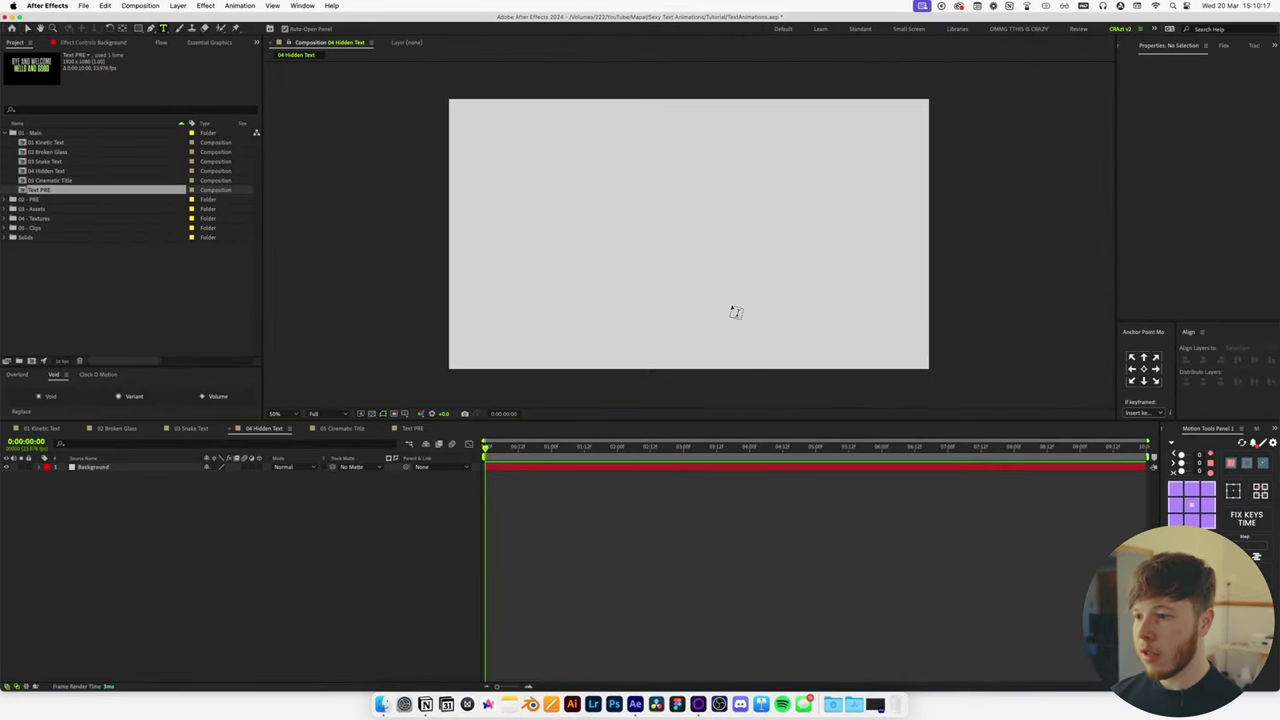
click(648, 279)
text(HIDDEN TEXT)
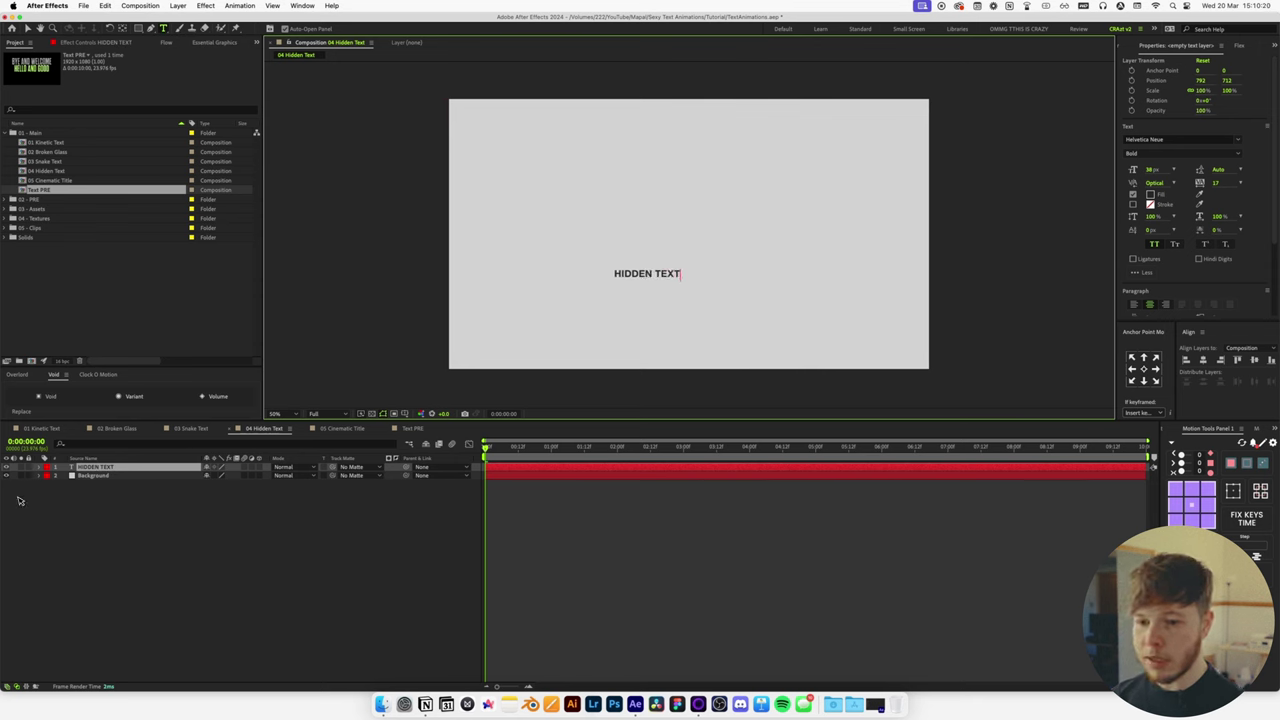
click(19, 500)
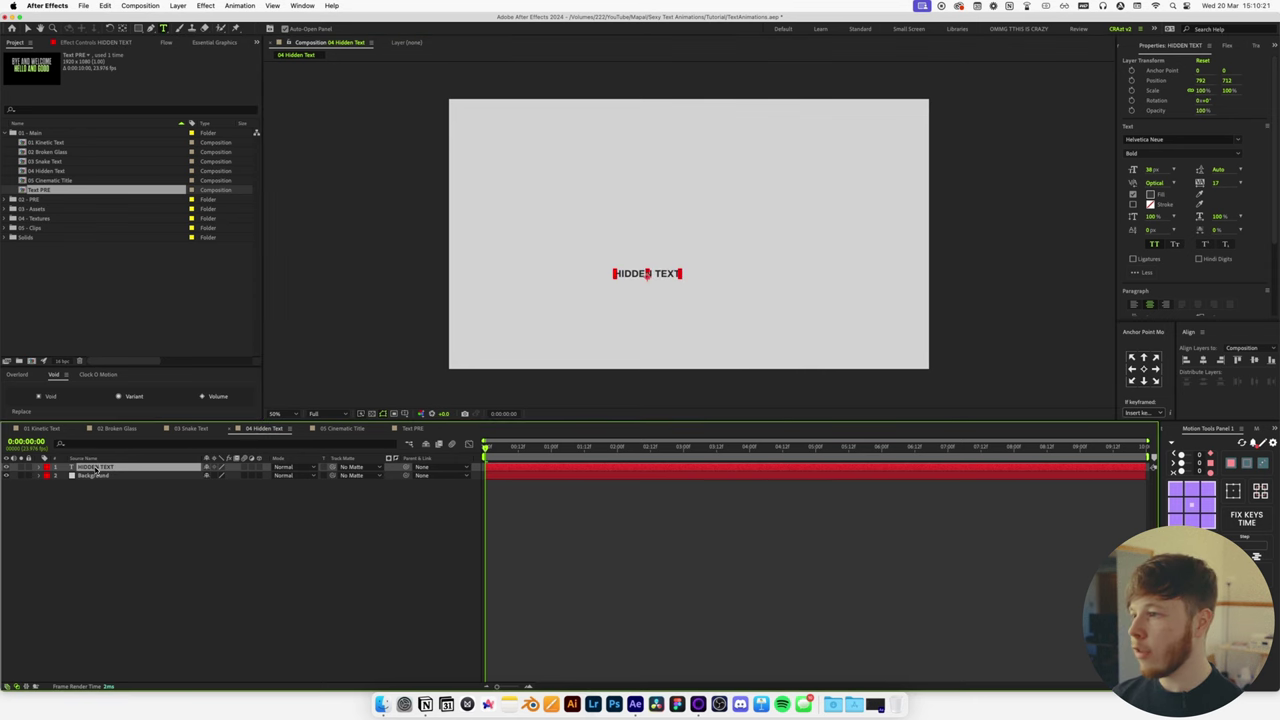
Enlarge HIDDEN TEXT to about 160 px and center it horizontally and vertically in the composition.
drag(1152, 169, 1212, 169)
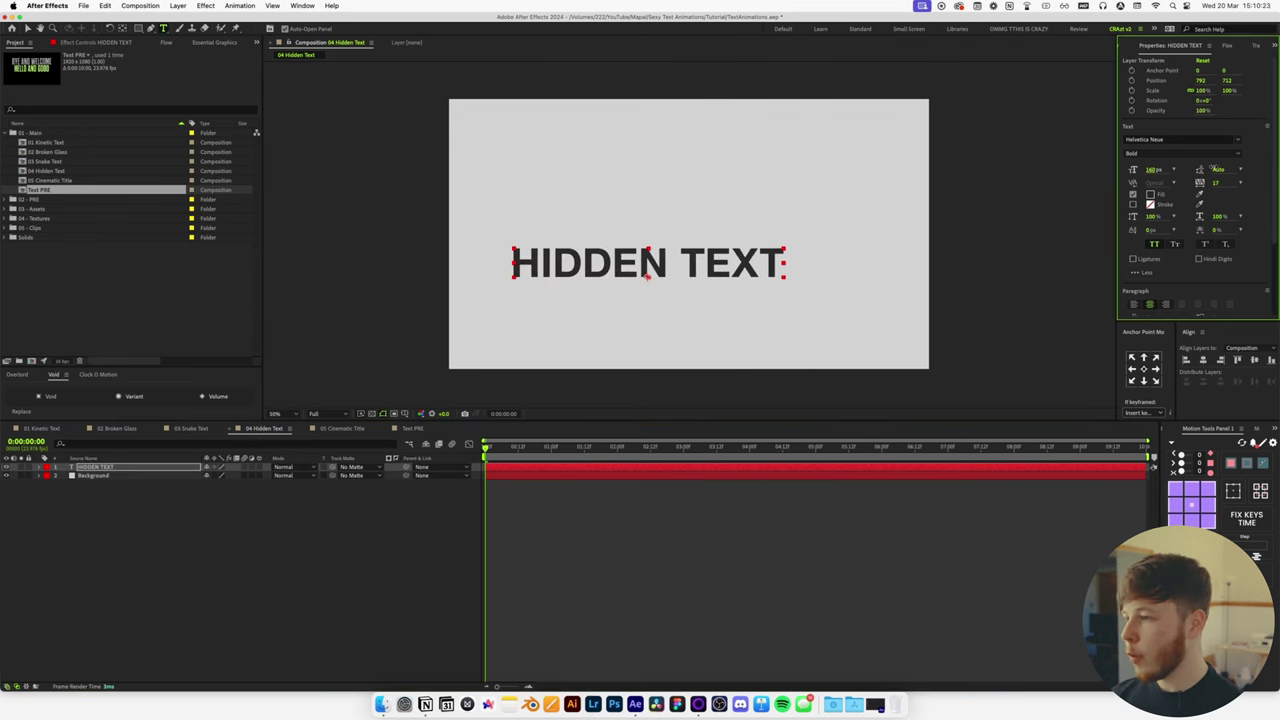
click(1203, 360)
click(1203, 361)
click(1254, 361)
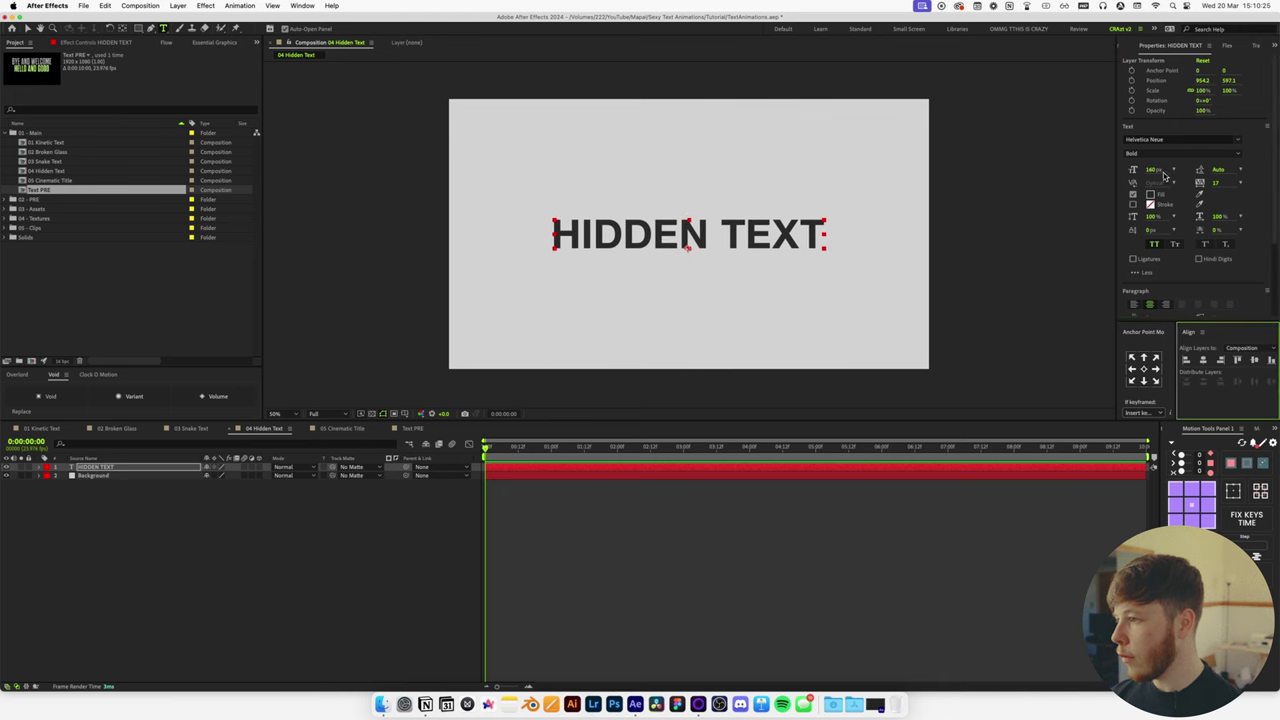
Change the HIDDEN TEXT font to Kaneda Gothic Bold and recenter the layer in the composition.
click(1168, 140)
text(ne)
key(BackSpace)
key(BackSpace)
text(kane)
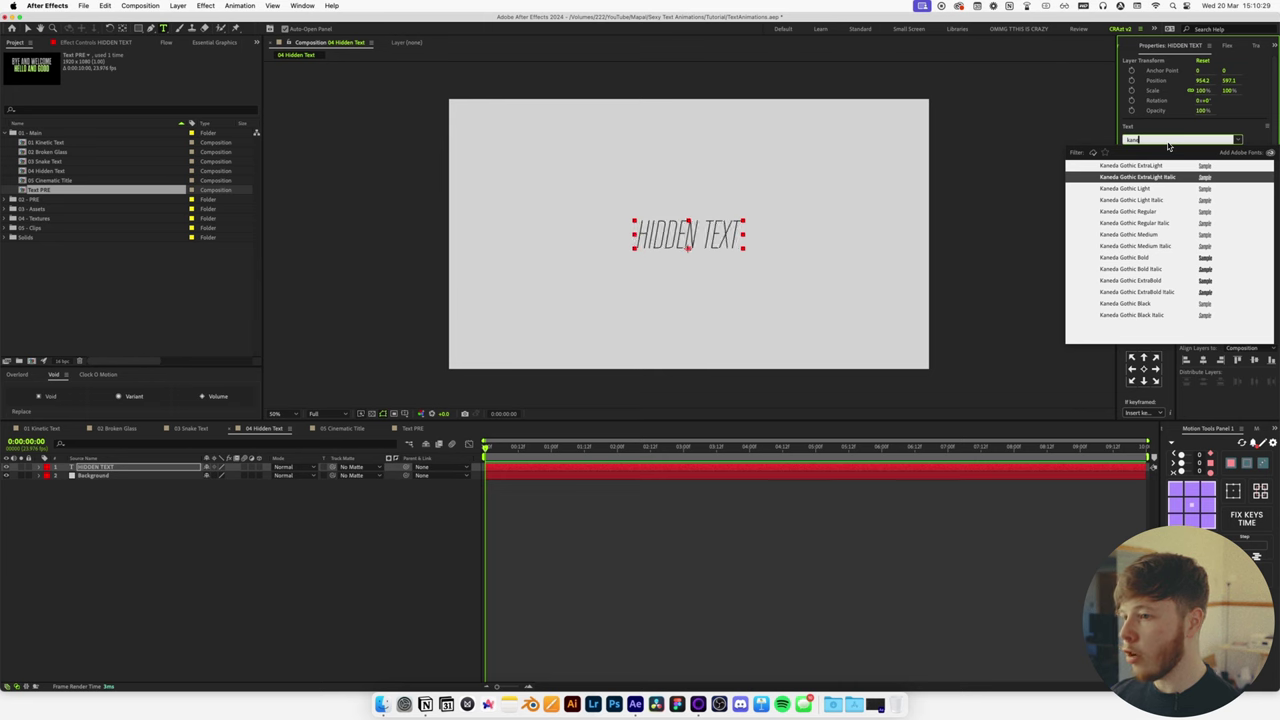
key(Down)
key(Down)
key(Down)
key(Return)
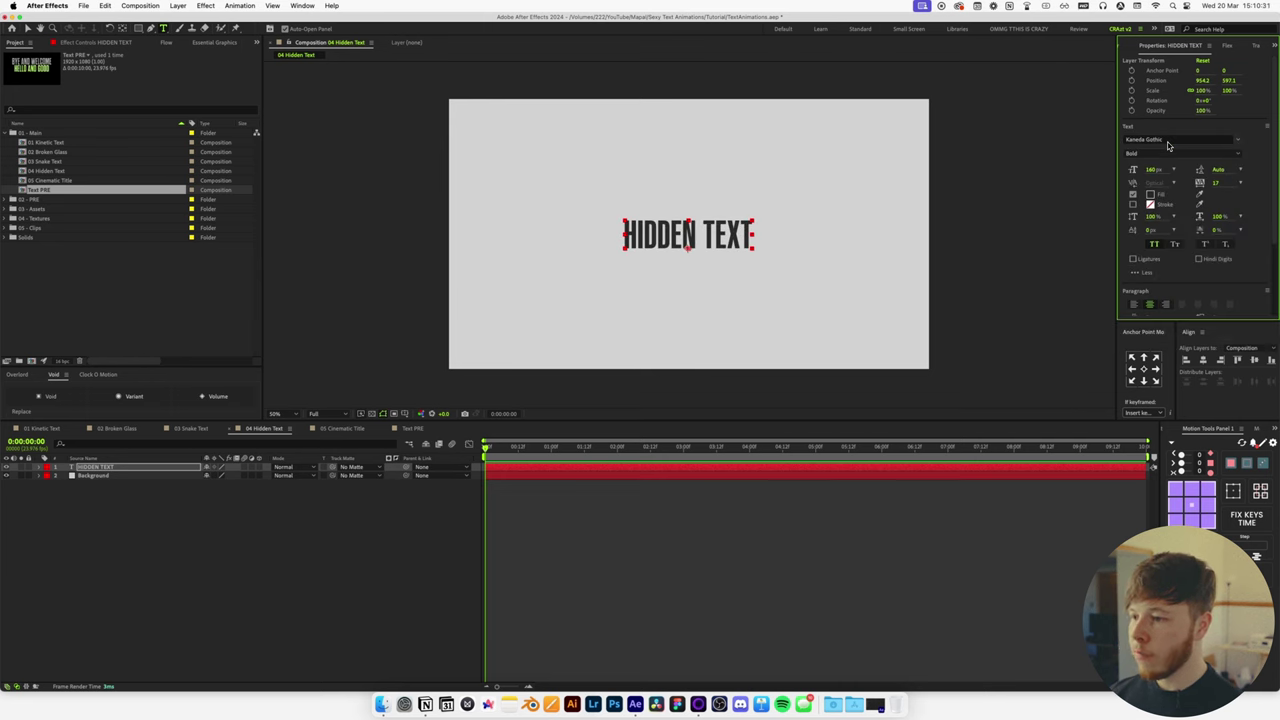
click(1201, 360)
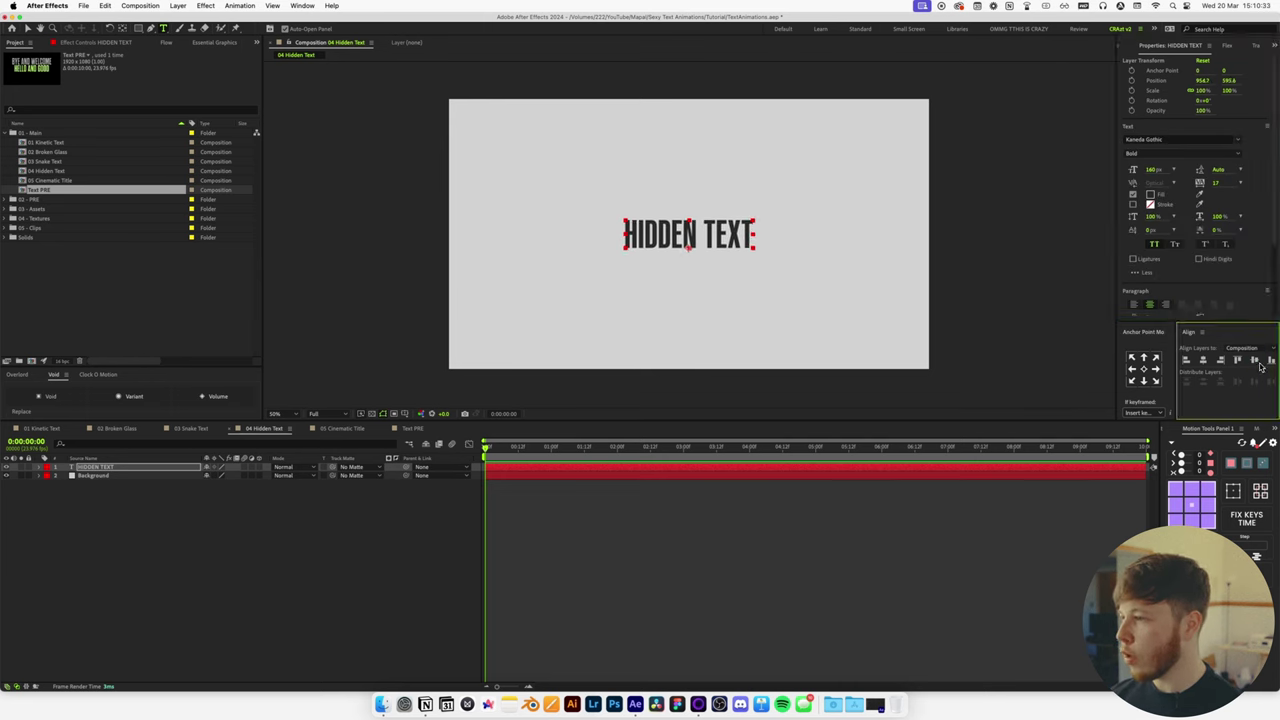
Enlarge HIDDEN TEXT to about 258 px with tracking of about -11, recenter it in the composition, and deselect it.
drag(1151, 169, 1197, 185)
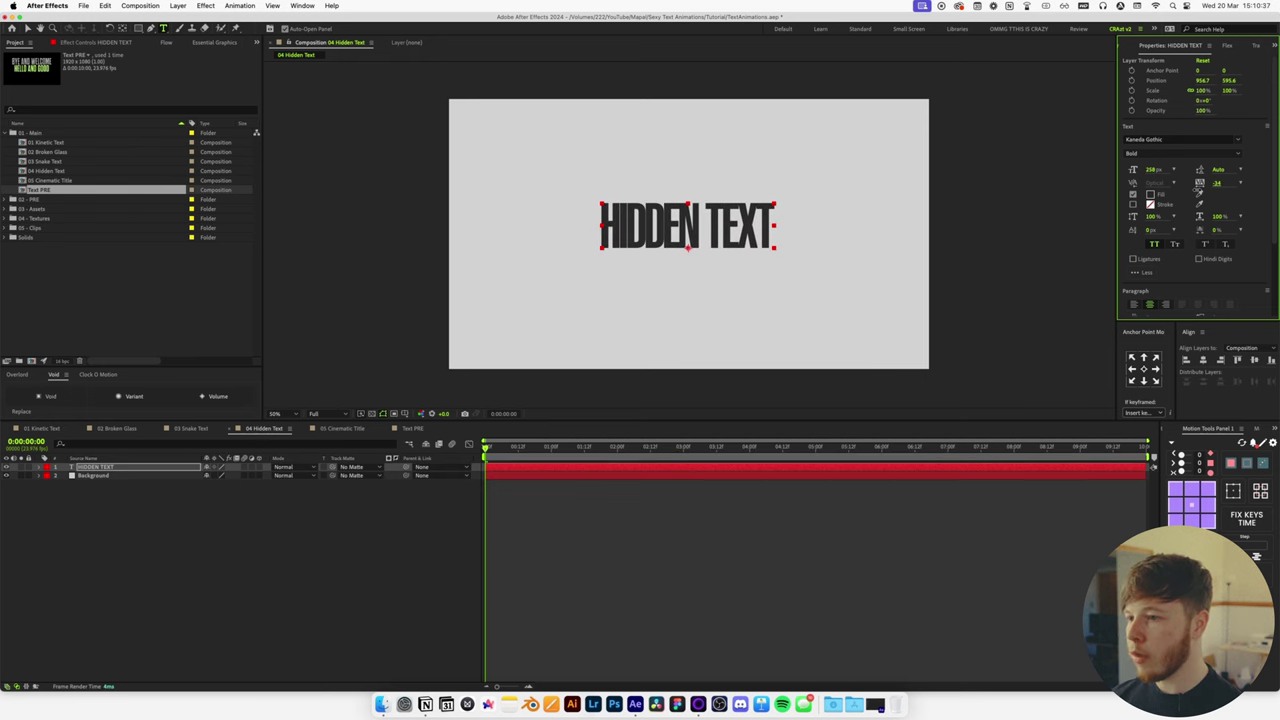
click(1203, 360)
click(1254, 360)
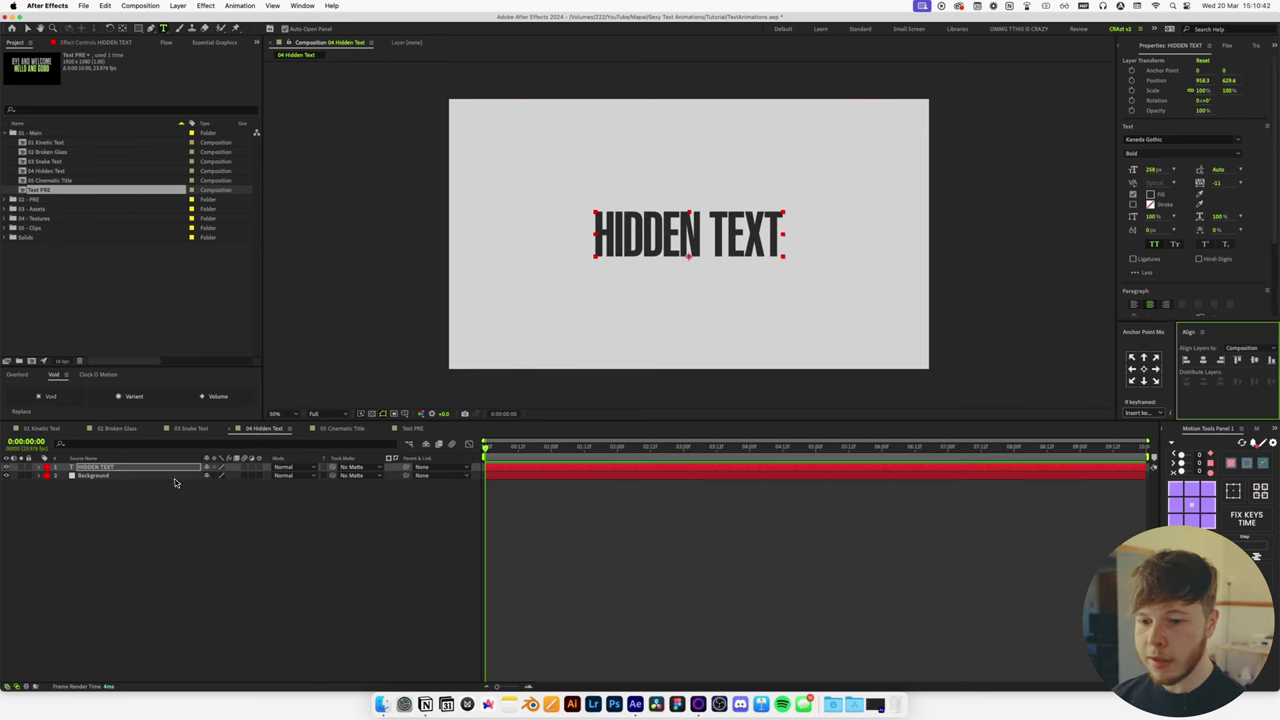
click(174, 484)
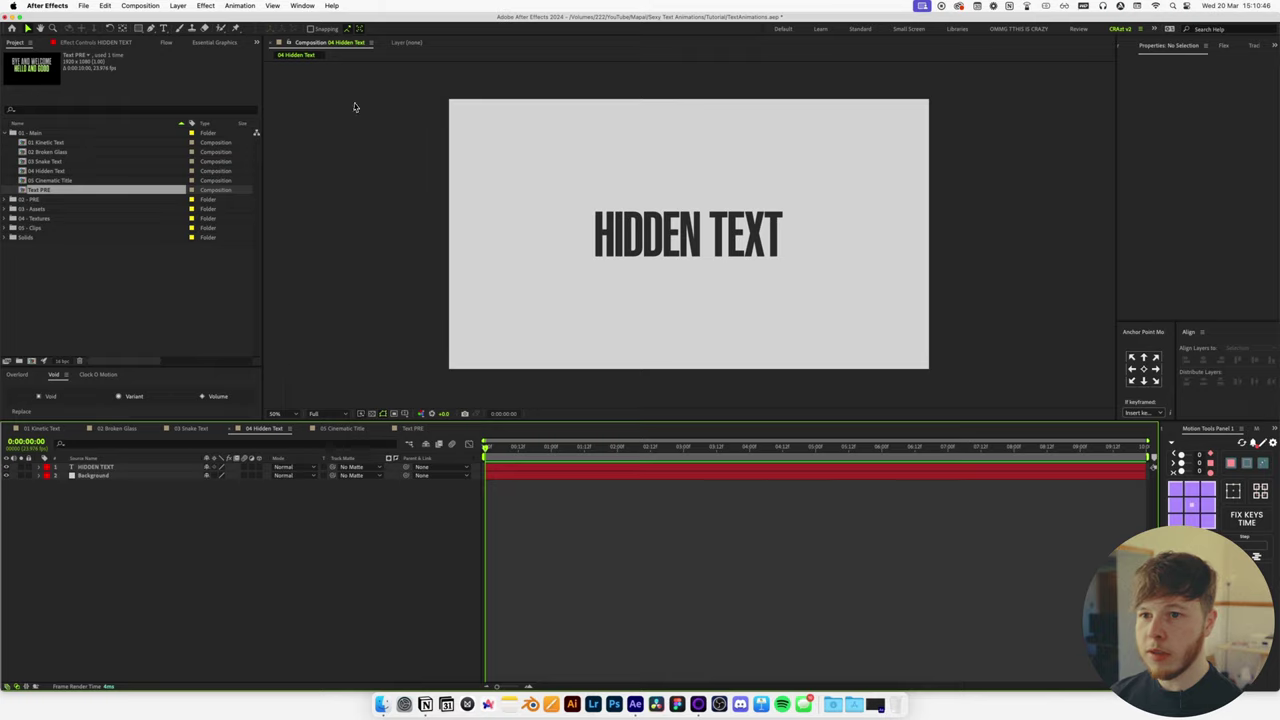
Choose the Ellipse tool and set its stroke color to dark gray 353535, sampled from the HIDDEN TEXT lettering.
drag(138, 29, 186, 57)
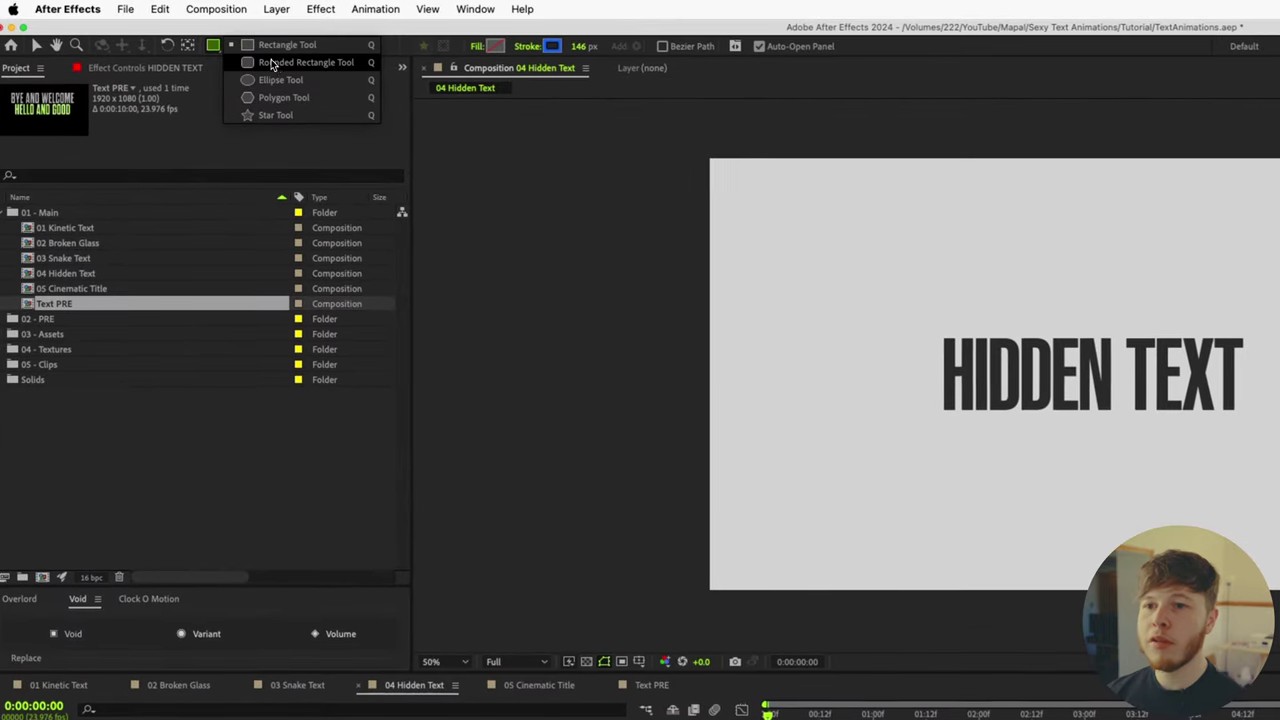
drag(288, 90, 289, 89)
click(552, 46)
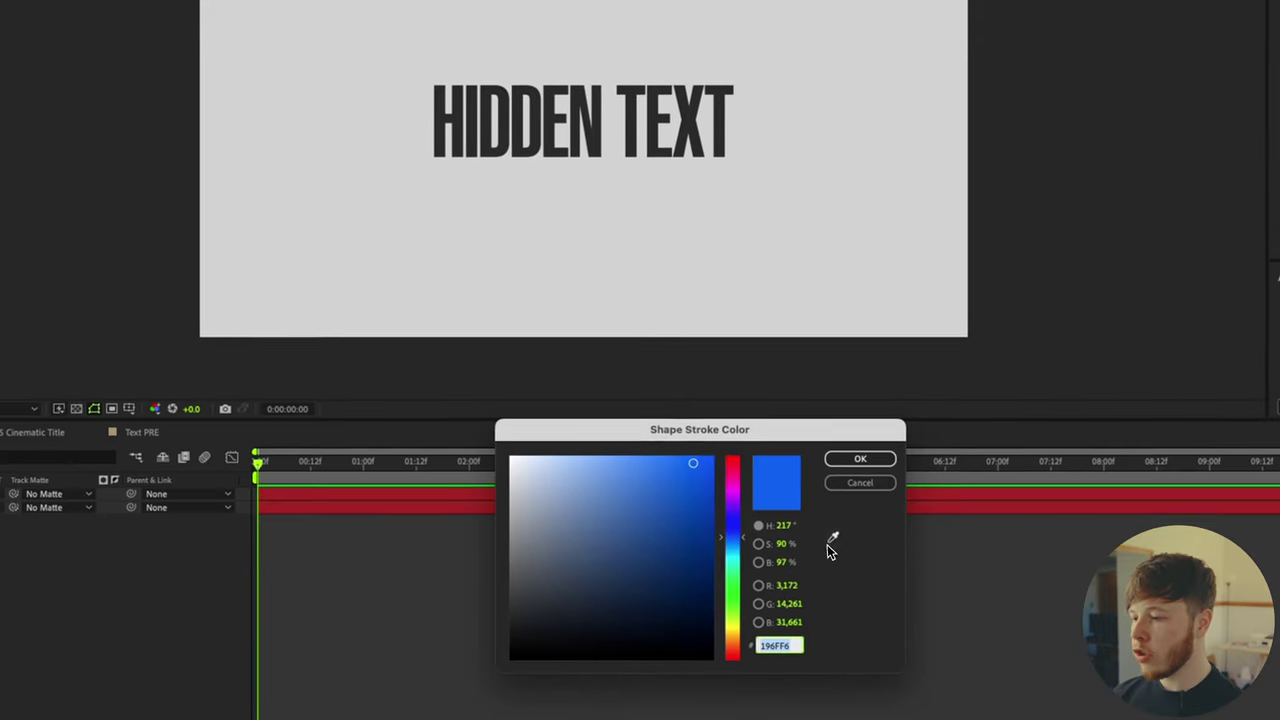
click(827, 544)
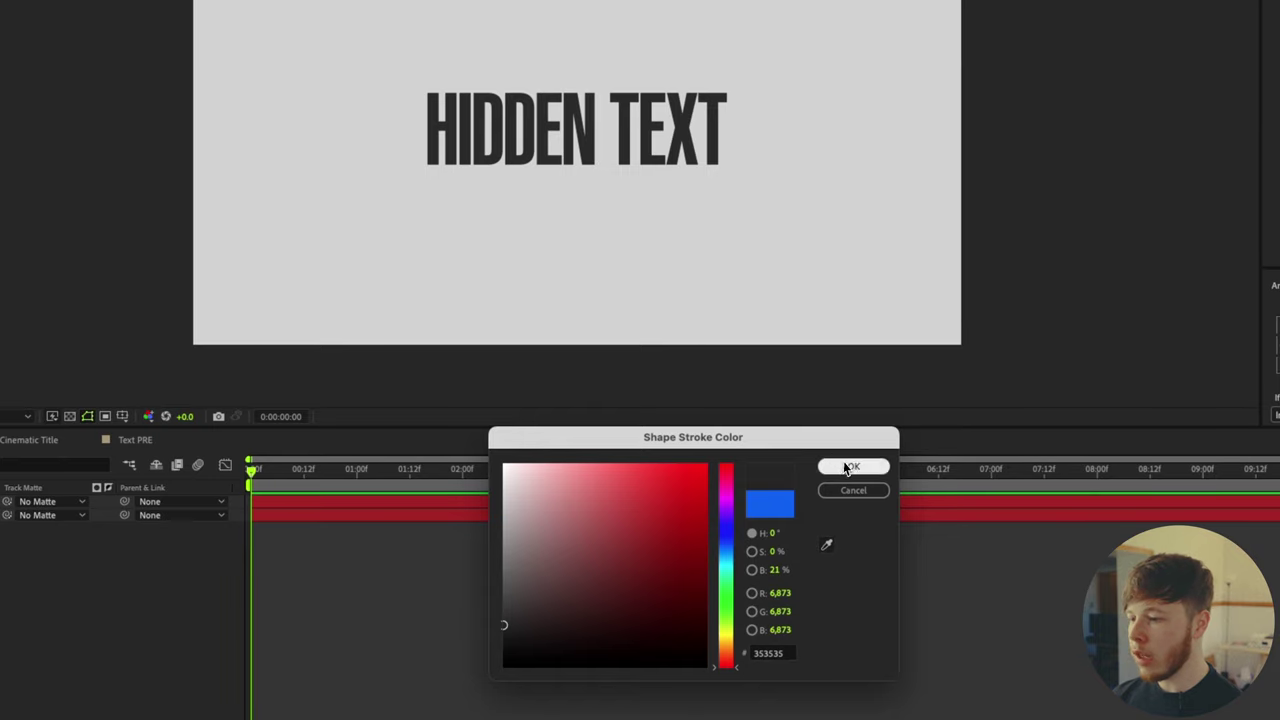
click(846, 468)
Draw an unfilled circle about 1353 px wide over the frame's upper-left corner and reduce its stroke to about 8 px.
drag(229, 25, 482, 212)
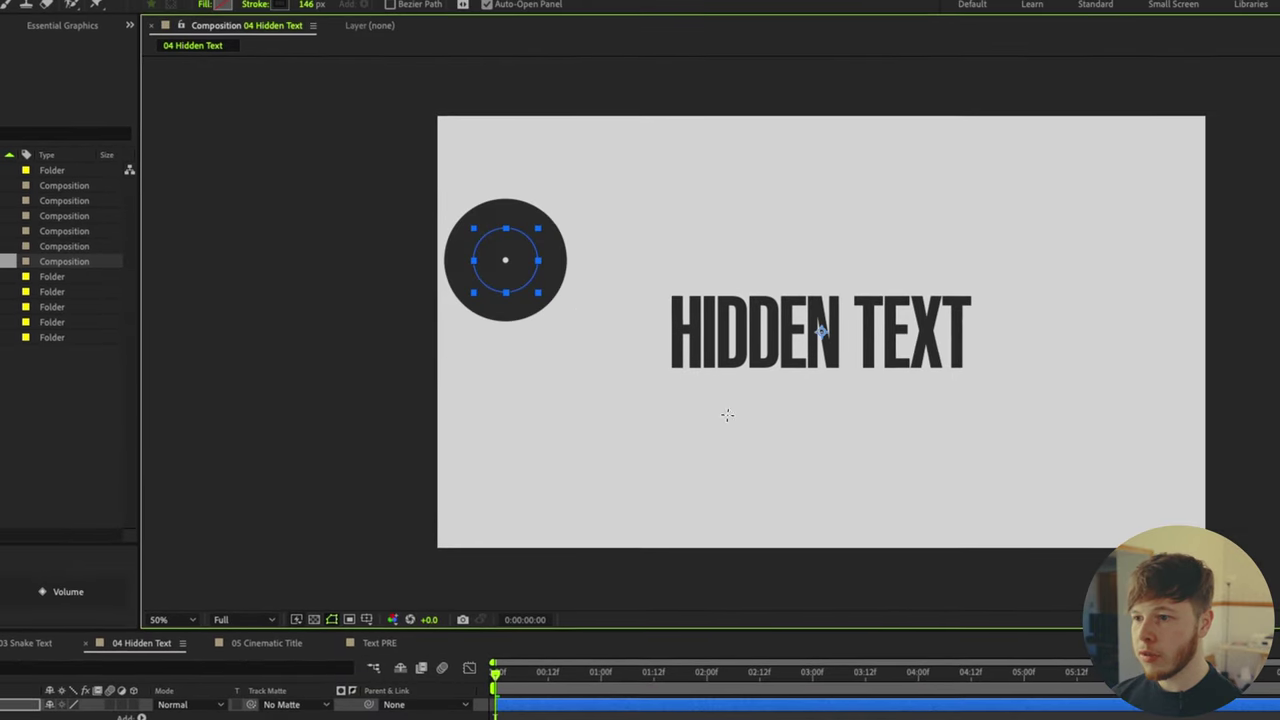
drag(727, 414, 799, 350)
key(space)
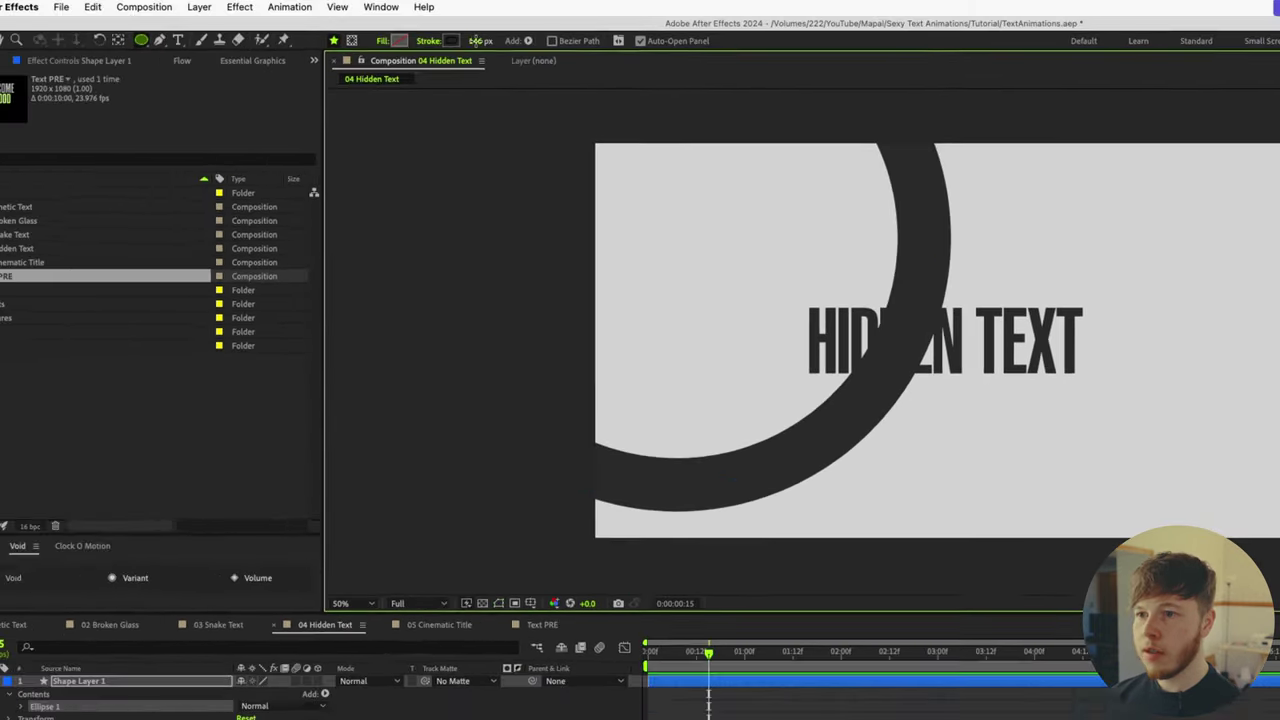
drag(476, 41, 403, 67)
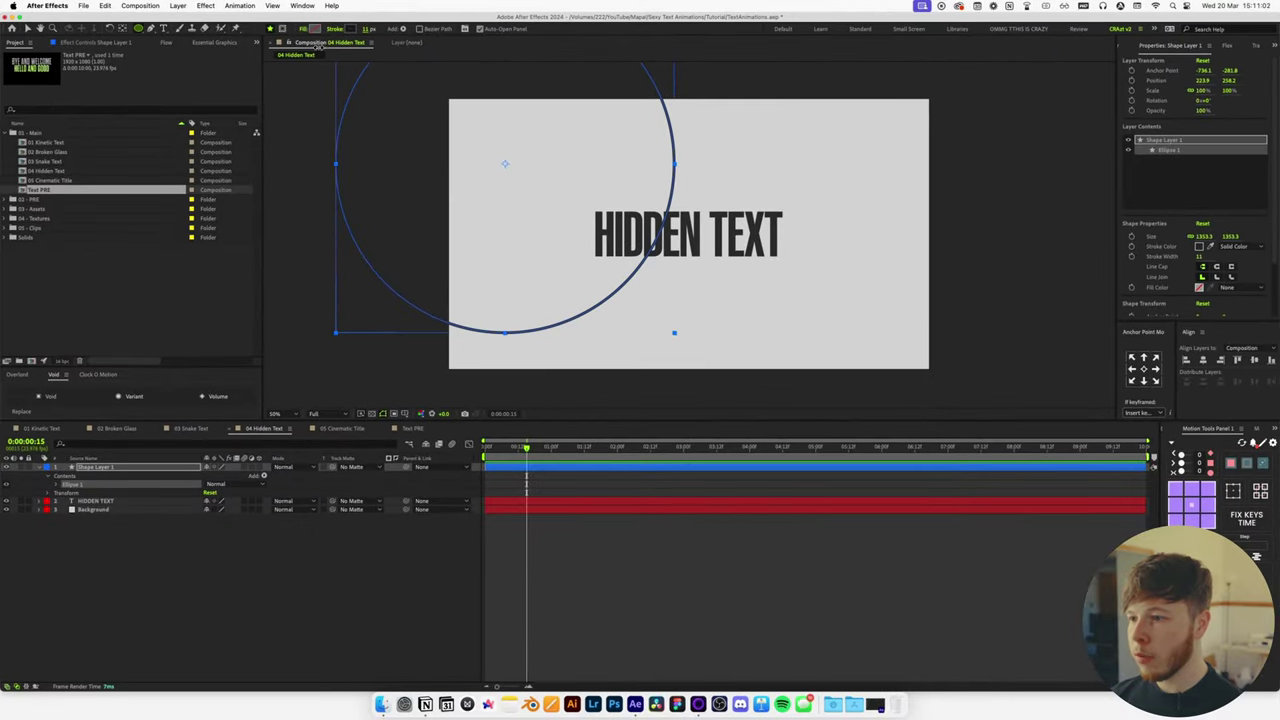
Duplicate the circle layer twice, placing one copy at the frame's lower middle and the other over its upper-right corner.
key(super+d)
drag(602, 314, 851, 400)
key(super+d)
drag(914, 222, 1043, 67)
Add dashes to the stroke of Ellipse 1 on Shape Layer 2, the circle at the frame's lower middle.
click(104, 476)
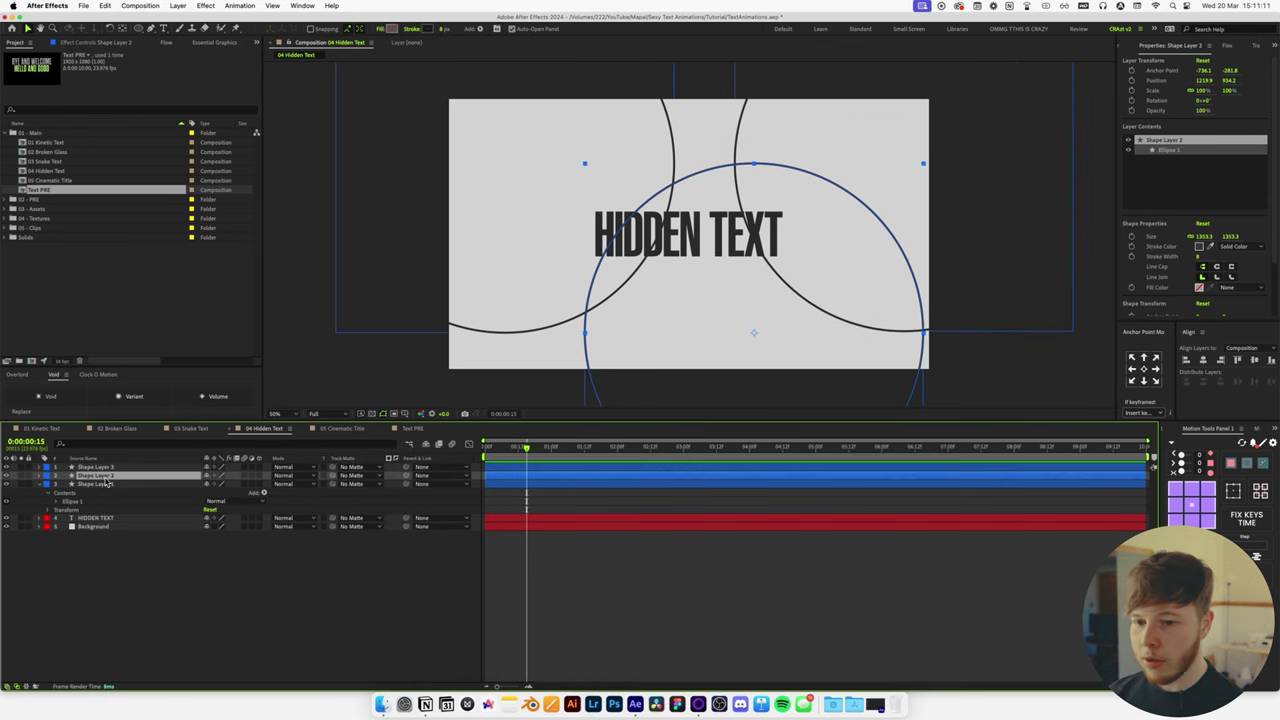
click(38, 475)
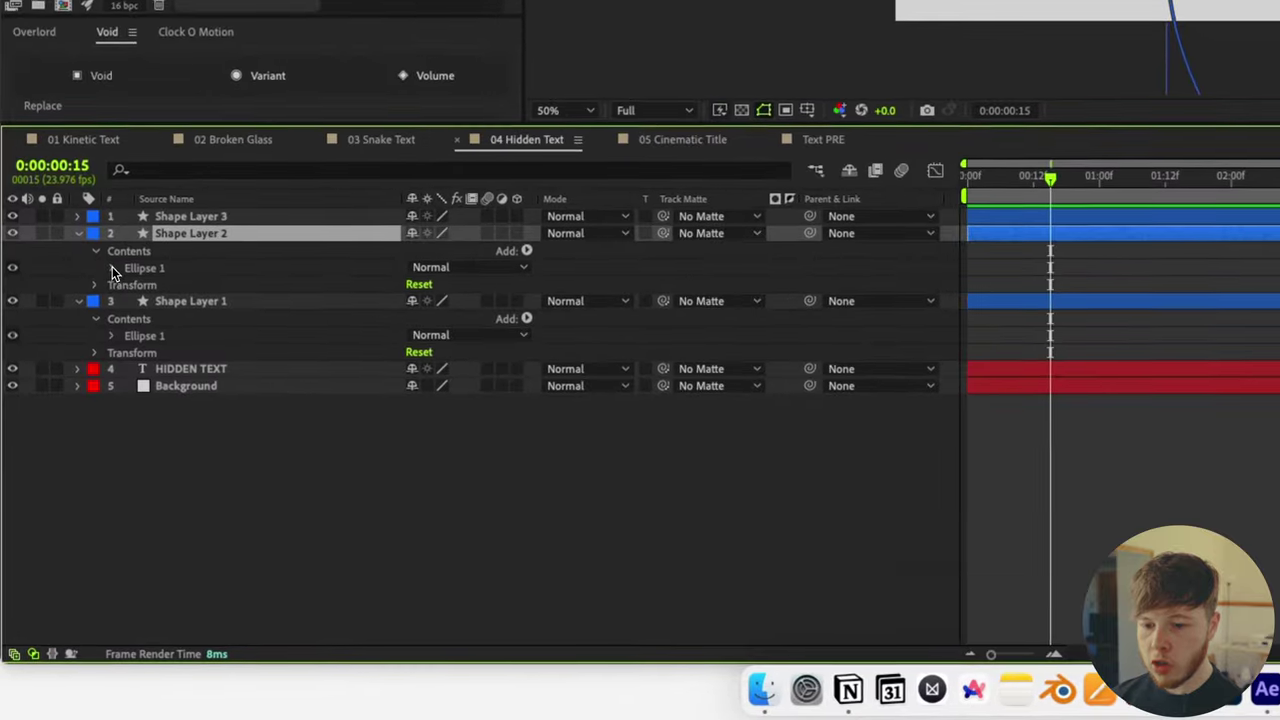
click(112, 268)
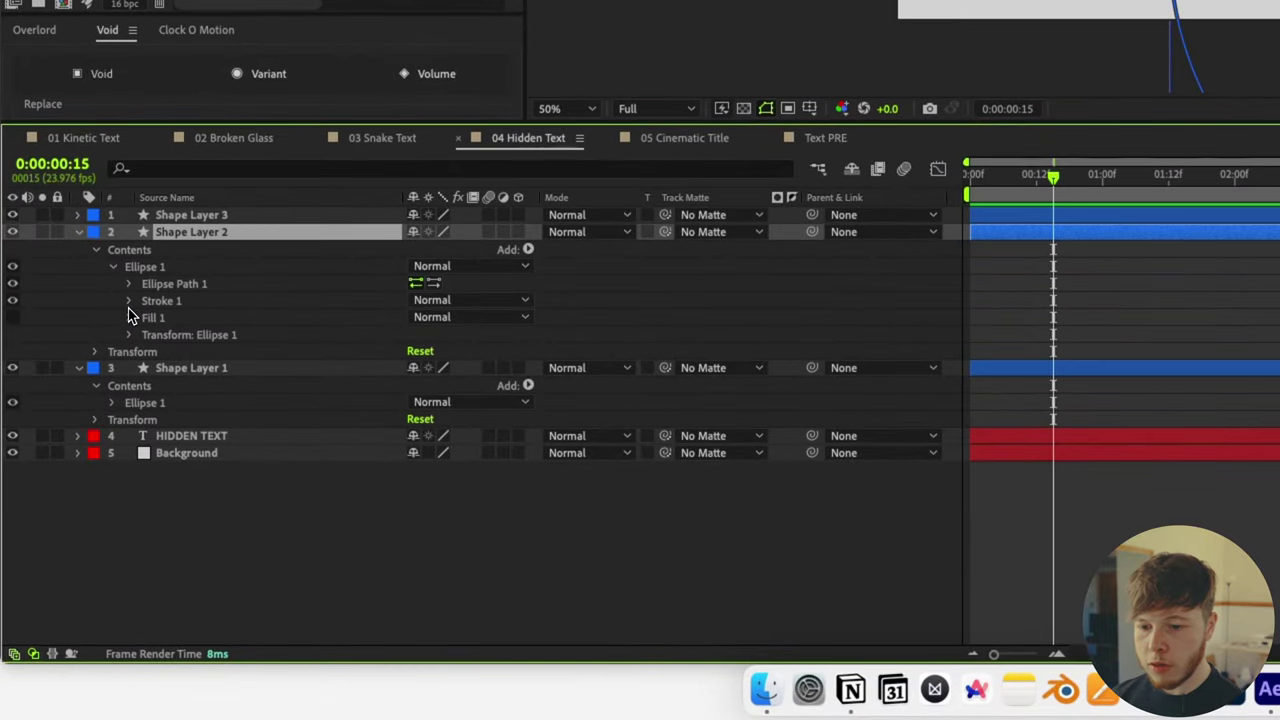
click(128, 301)
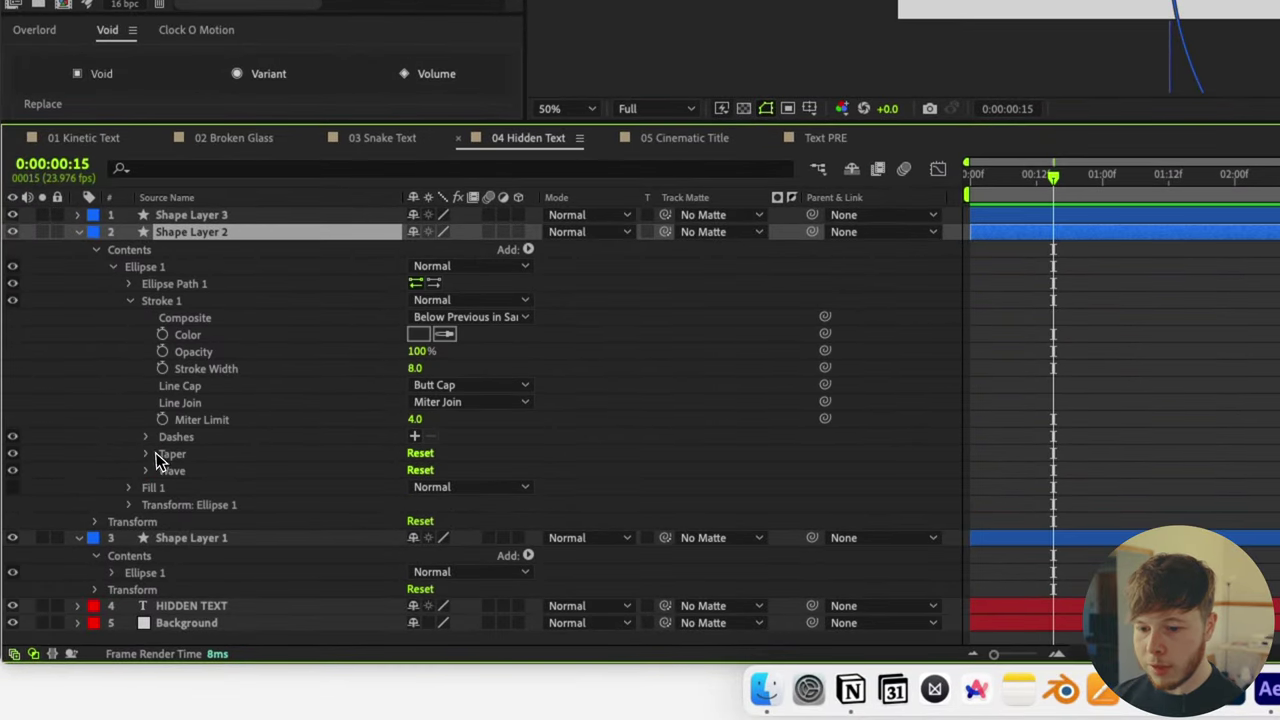
click(416, 437)
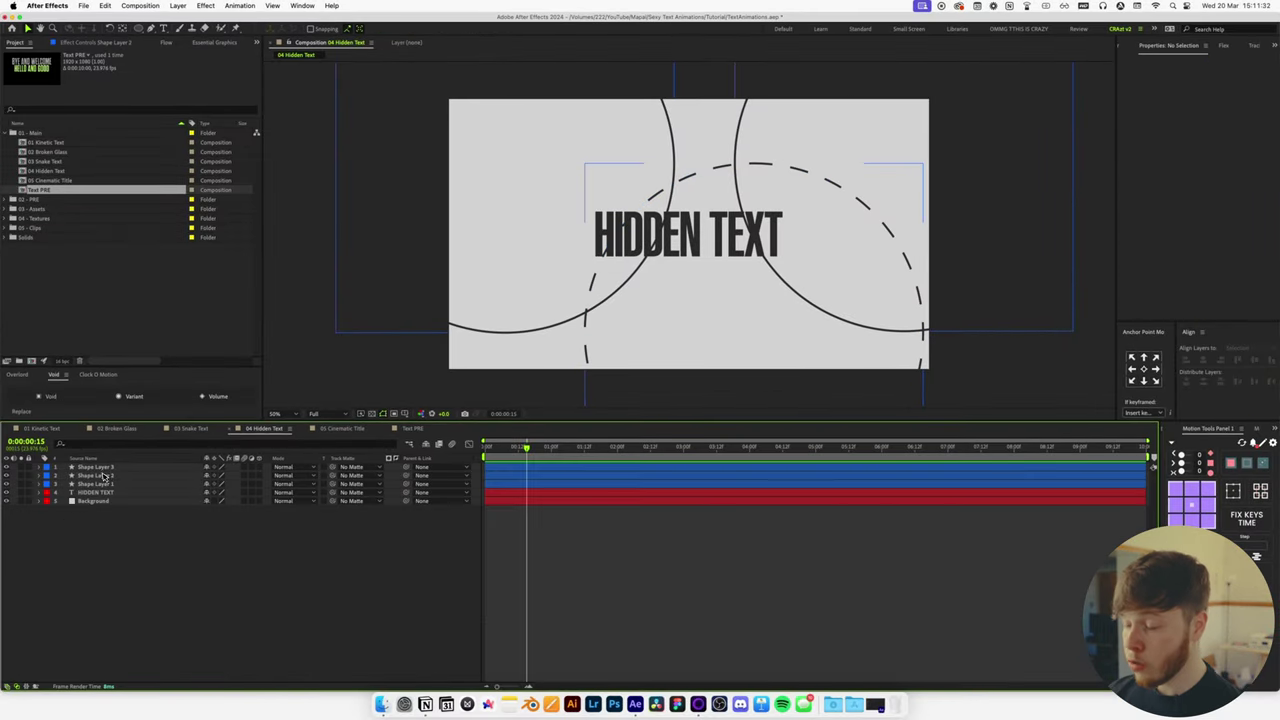
Pre-compose HIDDEN TEXT and the three circle layers into a composition named Hidden PRE.
click(94, 492)
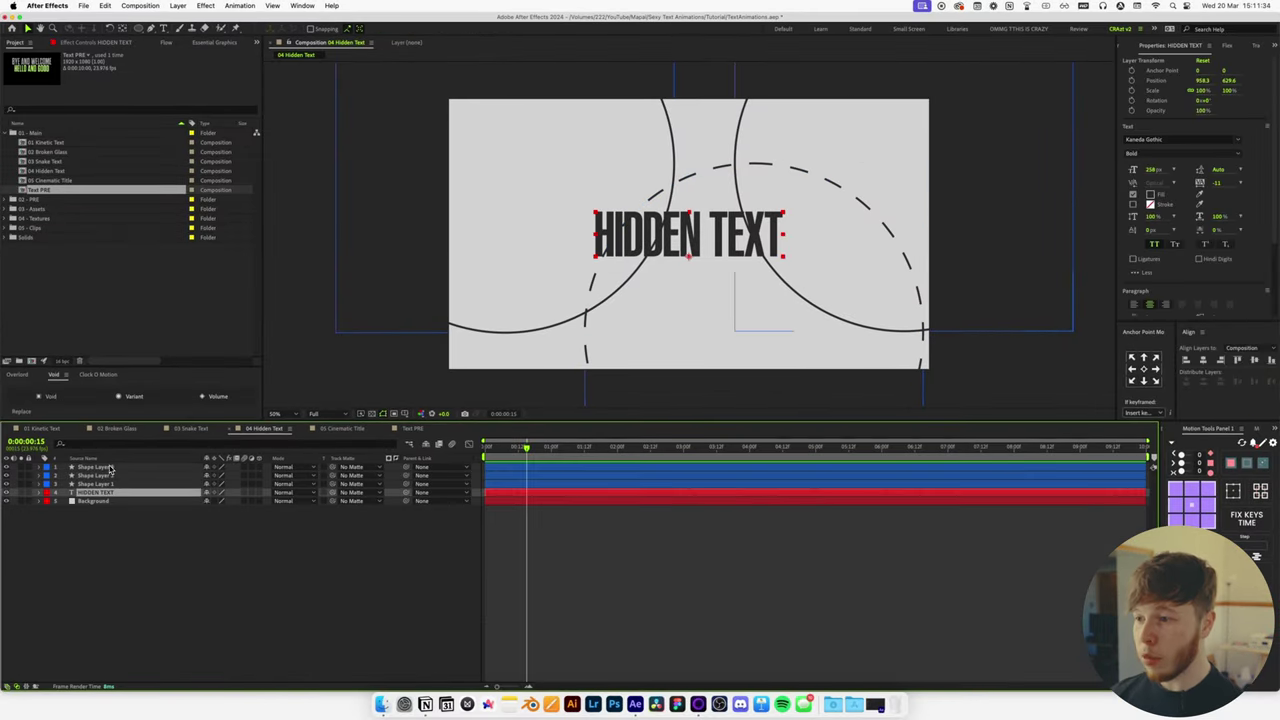
shift+click(97, 470)
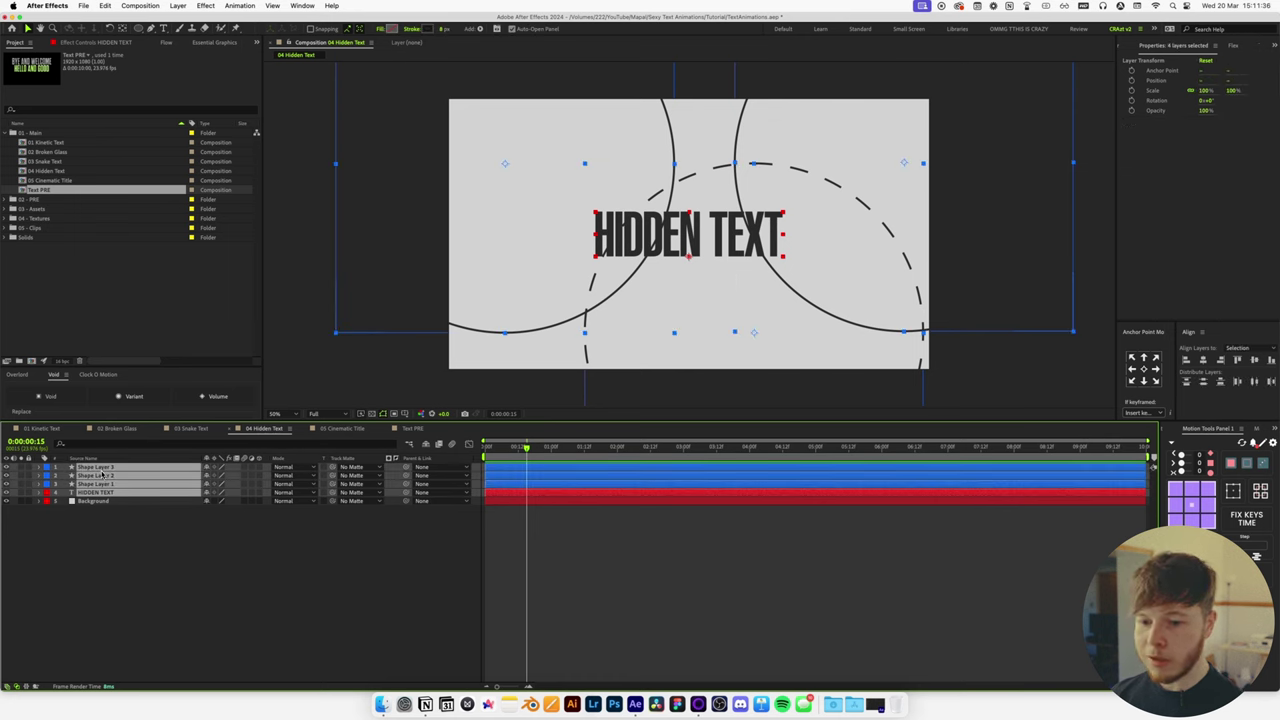
key(super+shift+c)
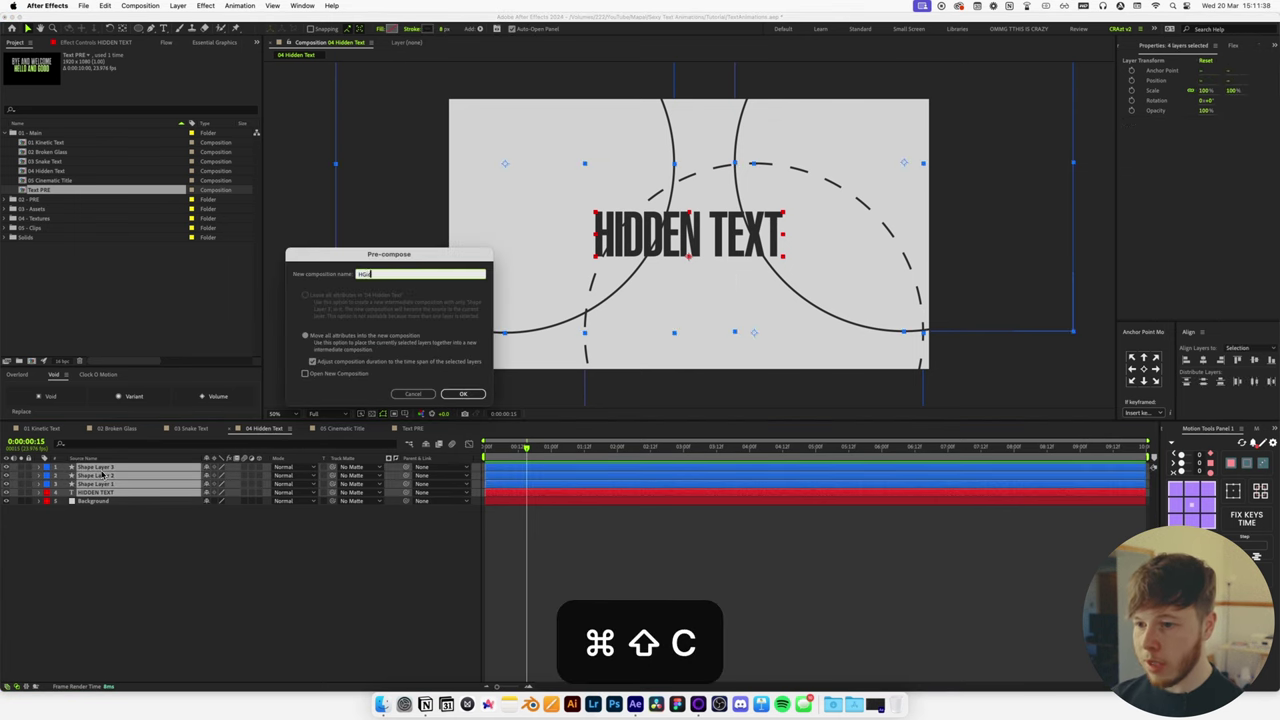
text(HGo)
key(BackSpace)
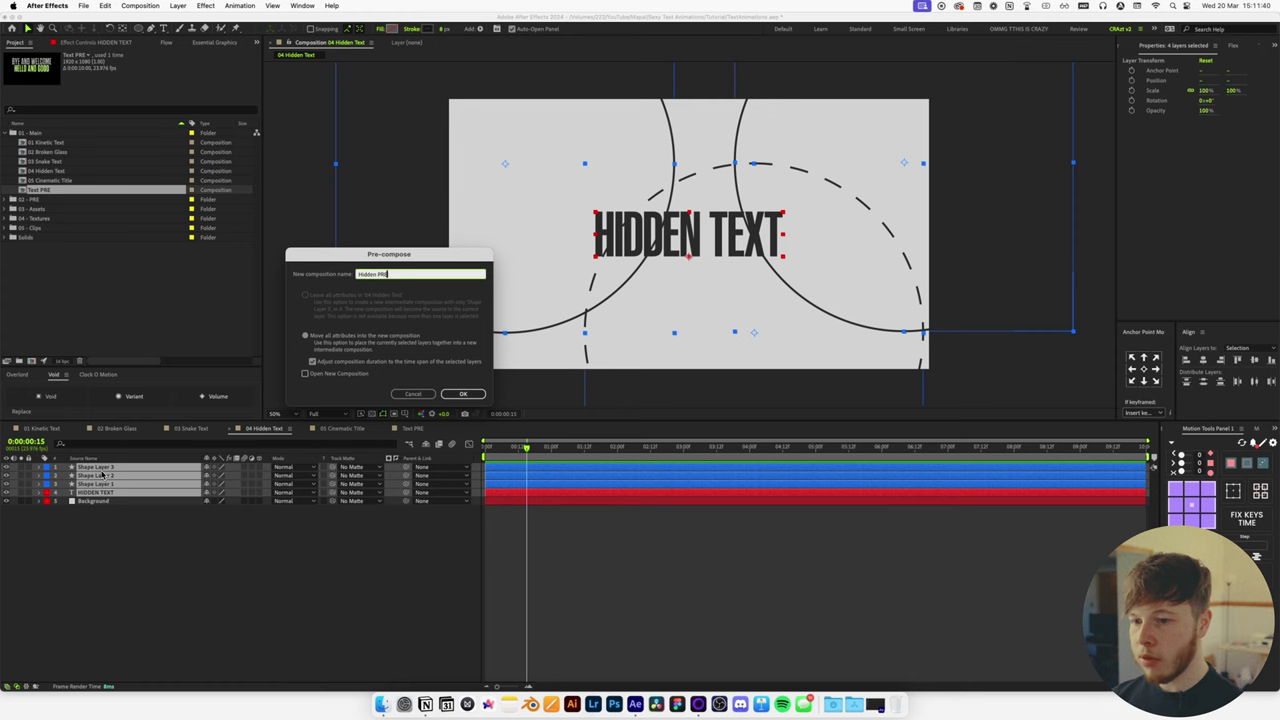
key(Return)
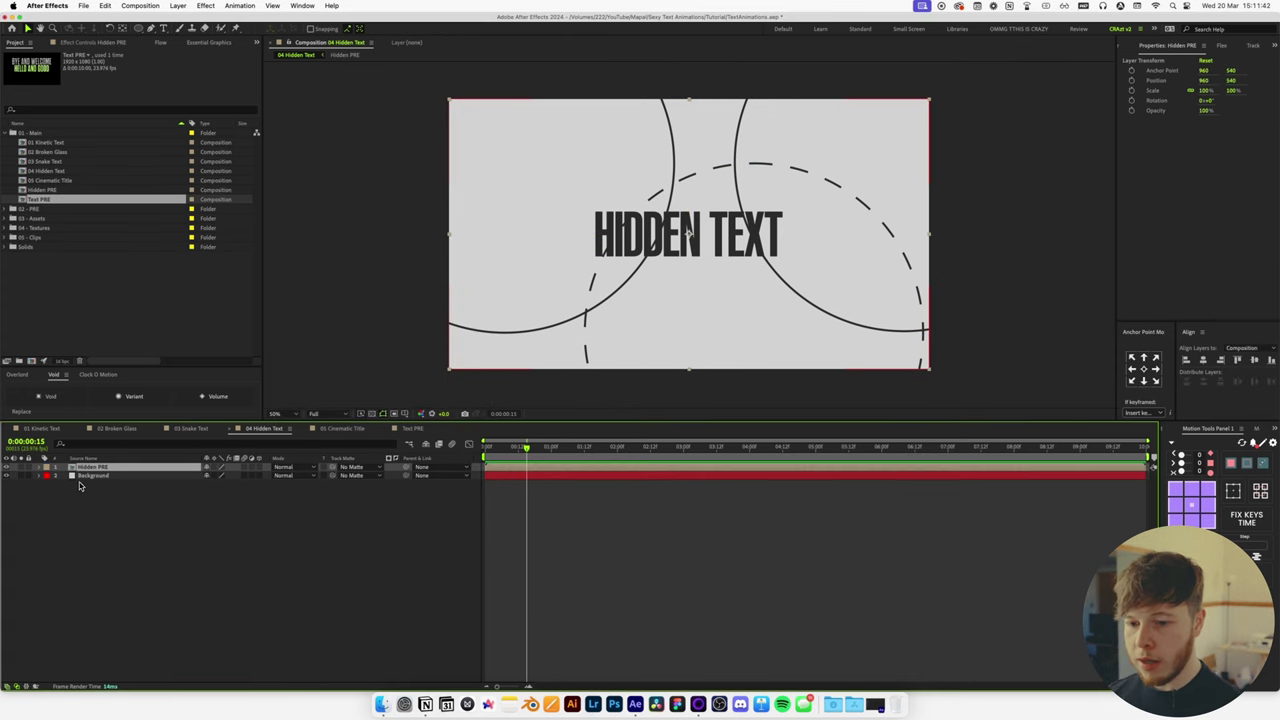
Copy the light gray color code from the Background solid's settings.
click(84, 477)
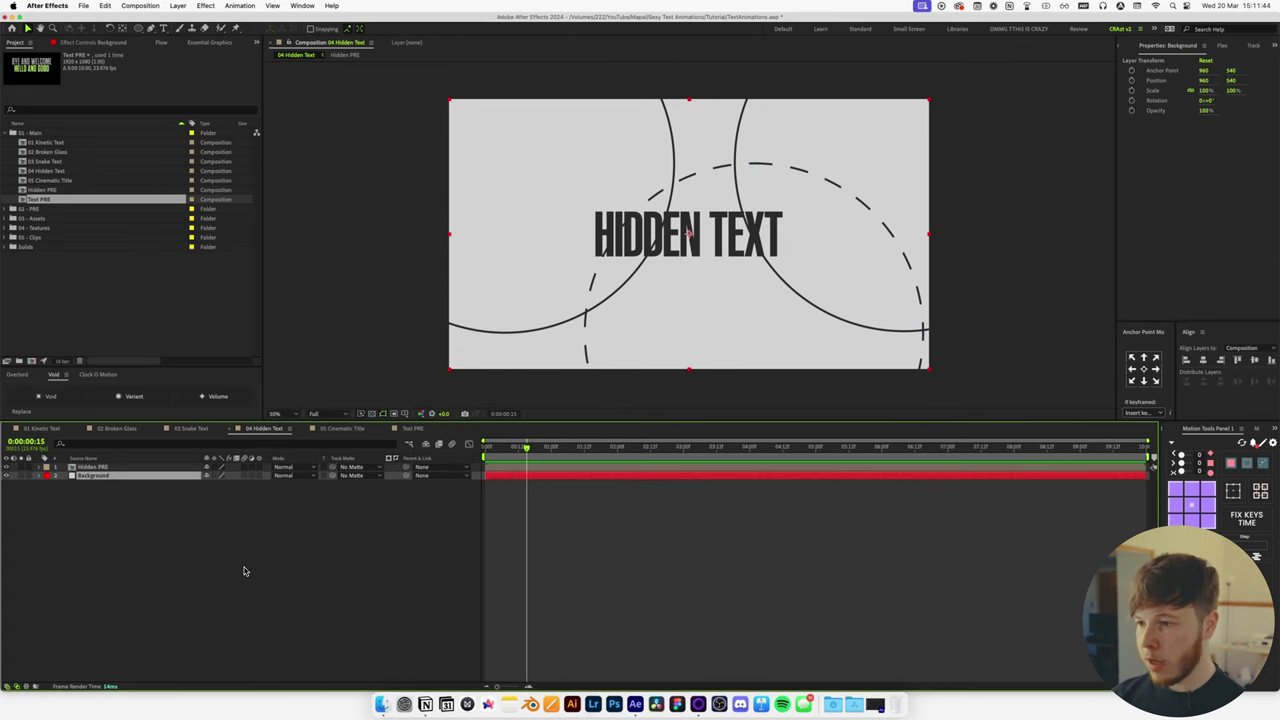
key(super+shift+y)
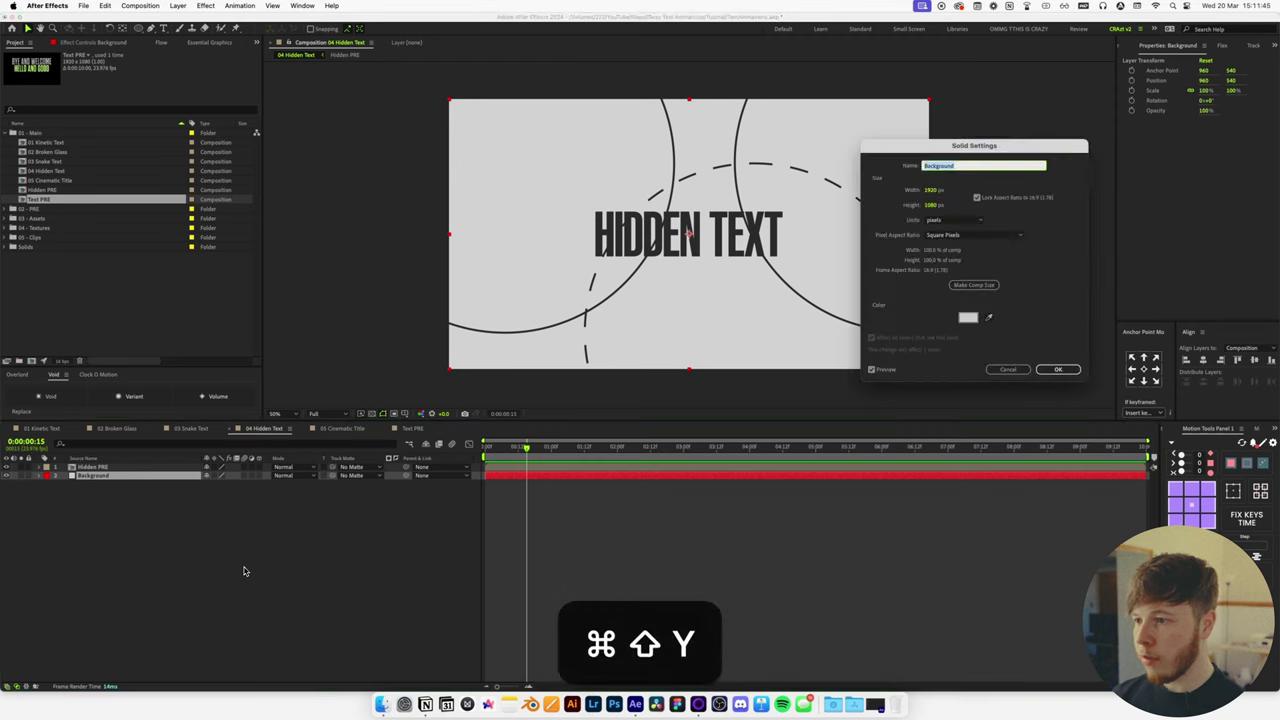
click(969, 318)
key(super+c)
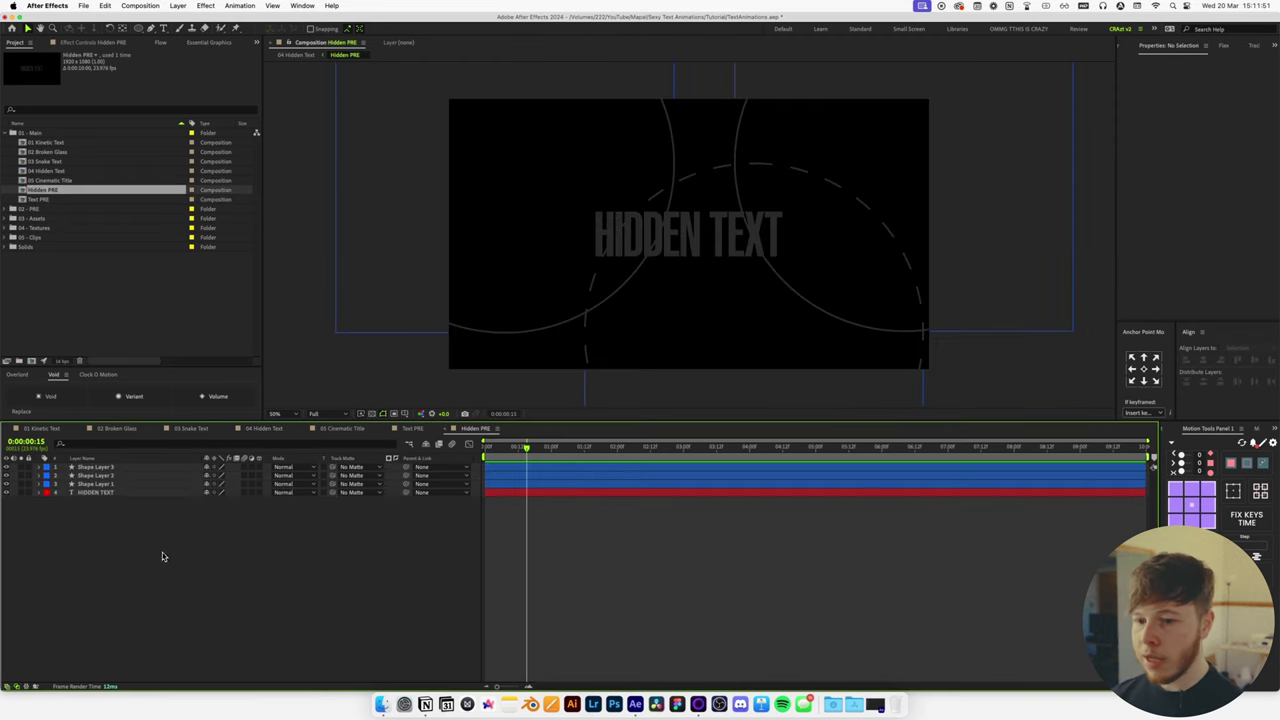
Add an adjustment layer in Hidden PRE with a Fill effect using the light gray color copied from Background.
key(super+alt+y)
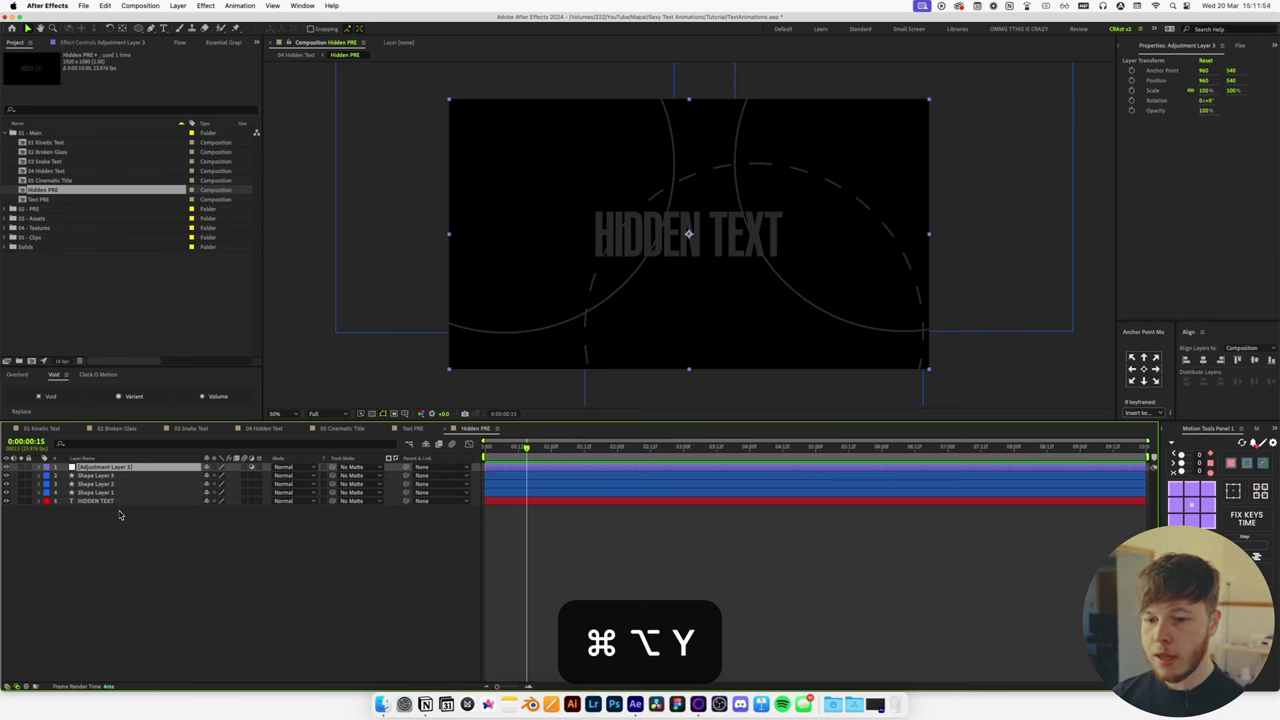
key(ctrl+space)
text(fill)
key(Return)
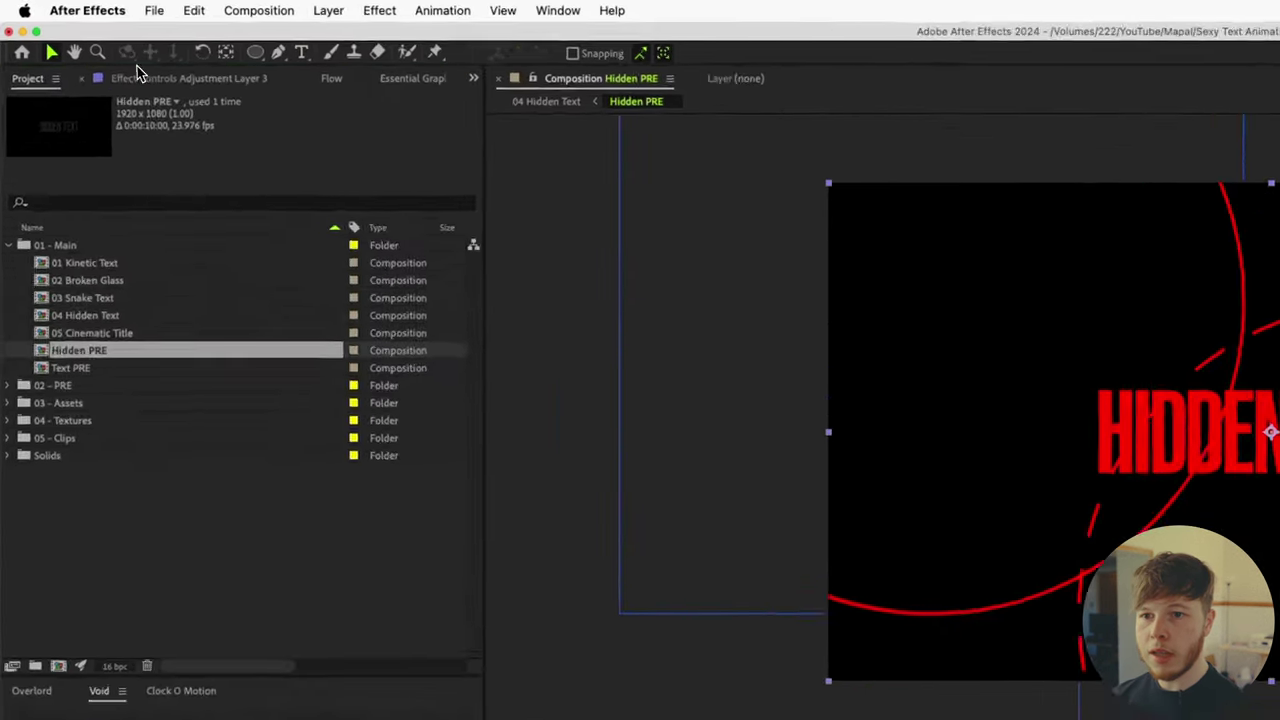
click(80, 42)
key(super+v)
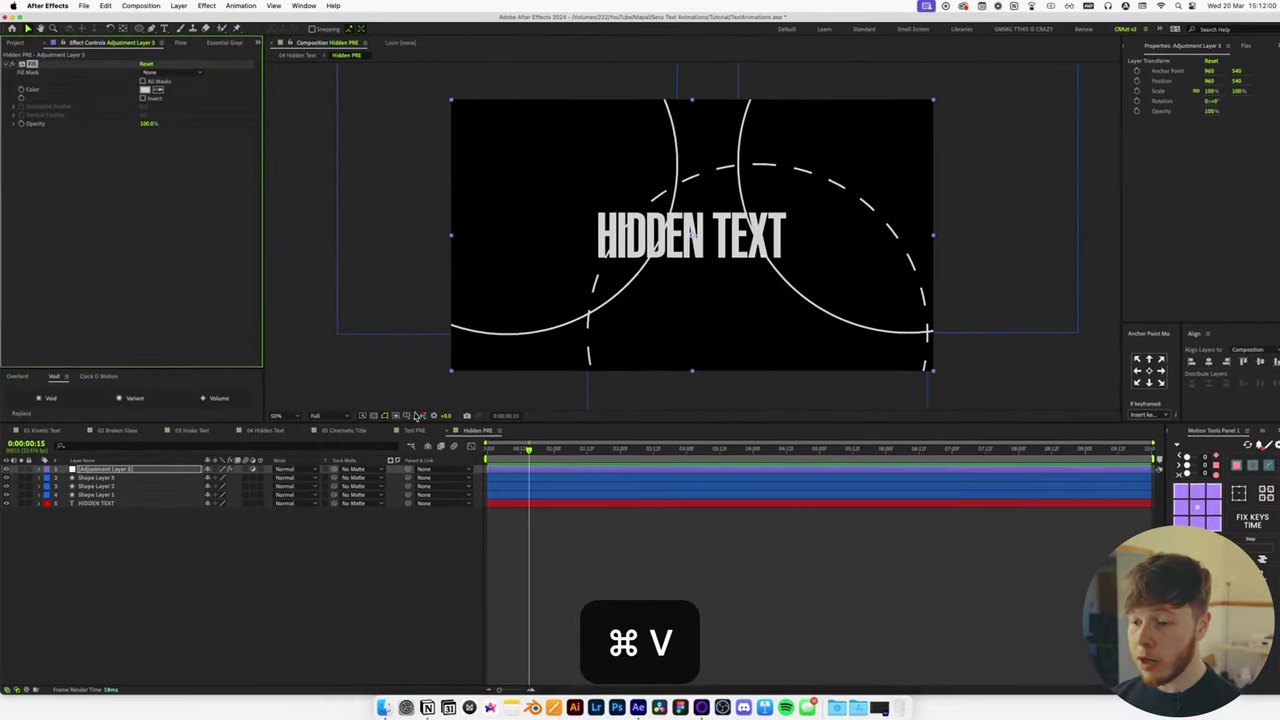
In 04 Hidden Text, apply a Fill effect to the Hidden PRE layer and set its color to neutral mid gray.
click(264, 428)
drag(538, 448, 568, 476)
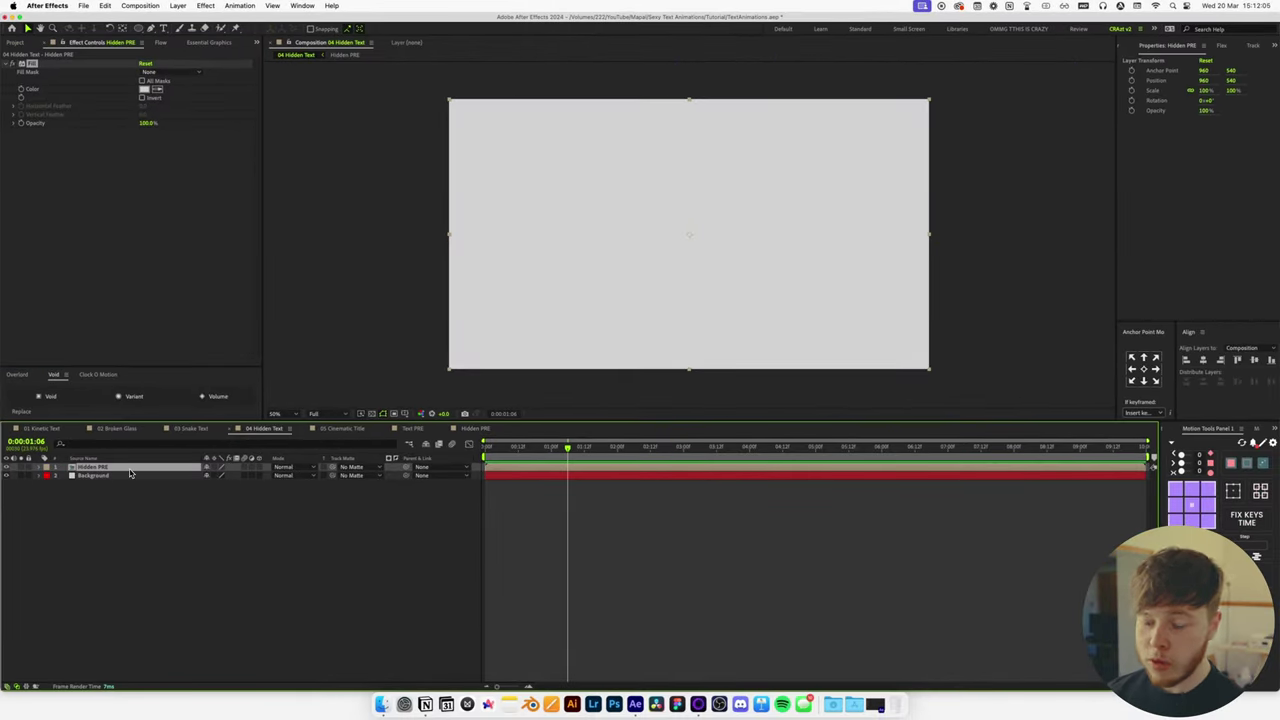
key(ctrl+space)
text(fill)
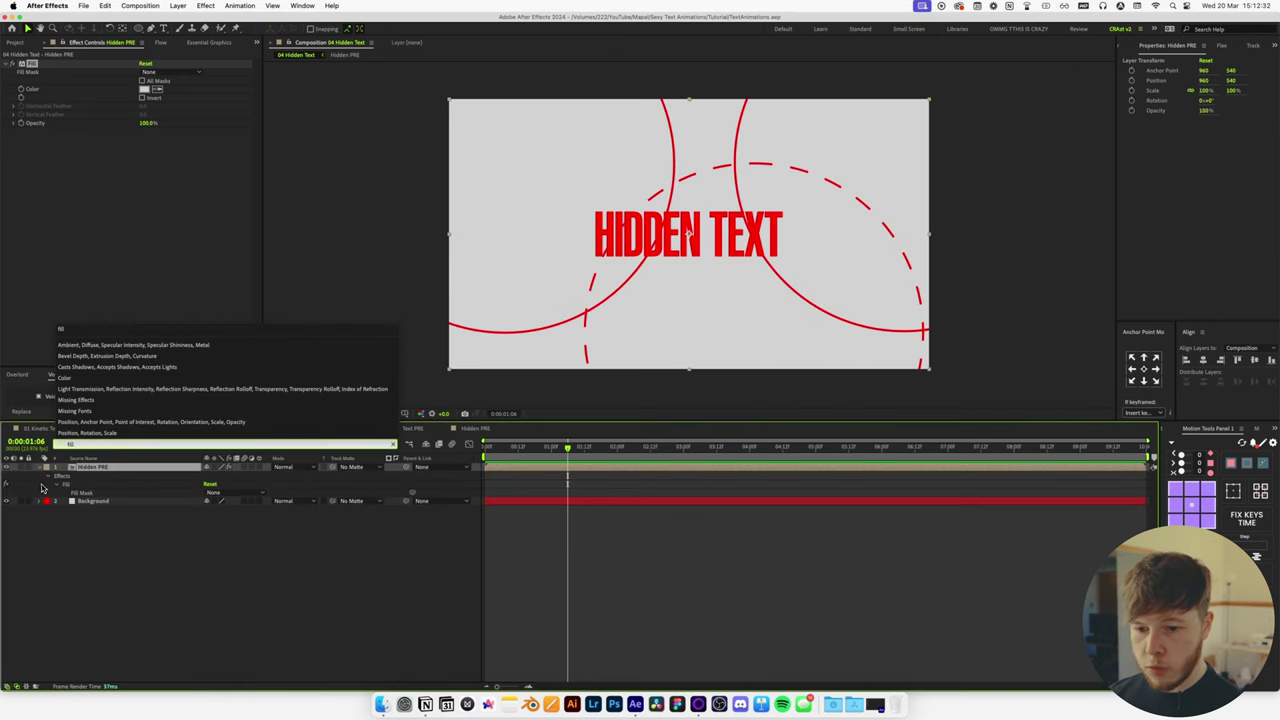
click(57, 486)
click(57, 486)
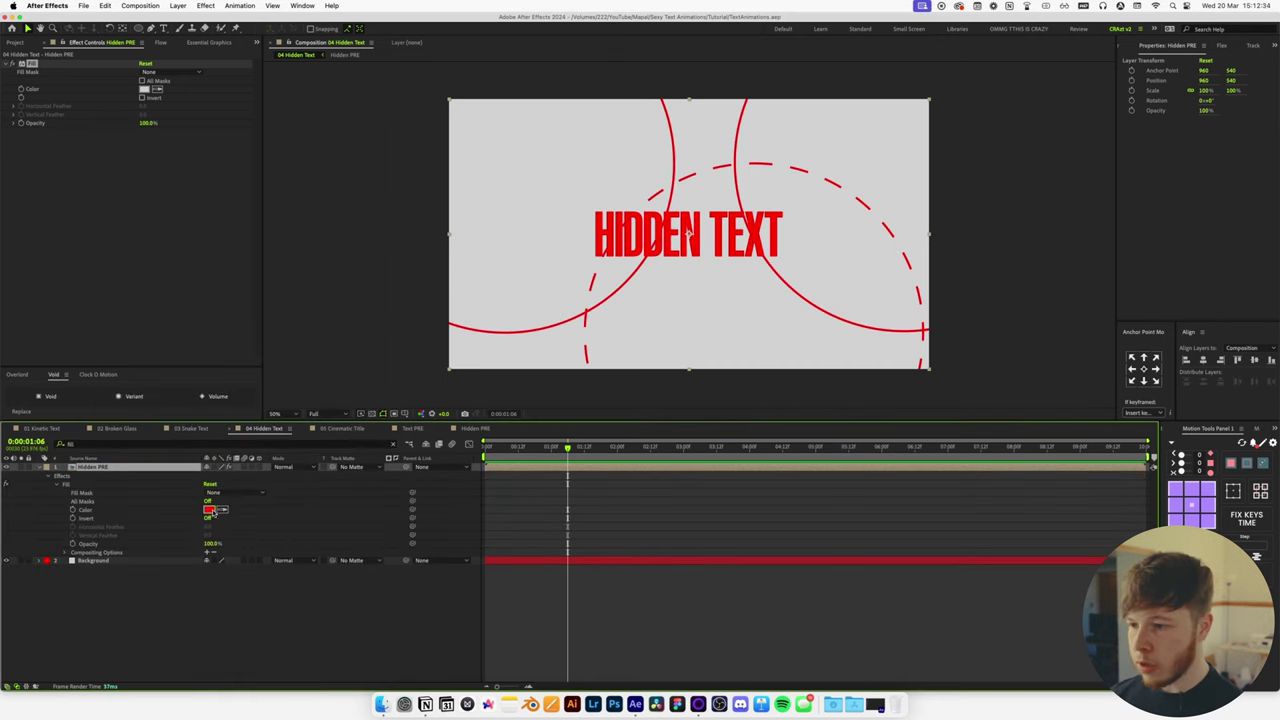
click(210, 510)
drag(650, 505, 611, 504)
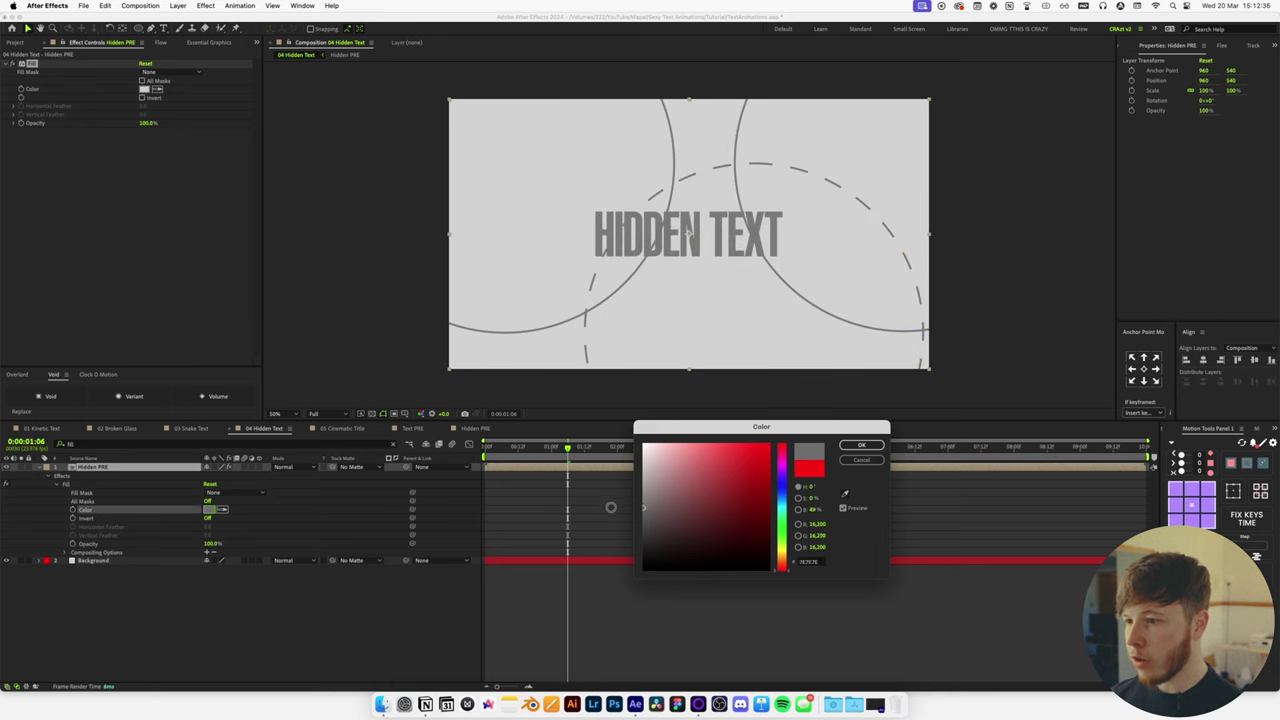
click(858, 446)
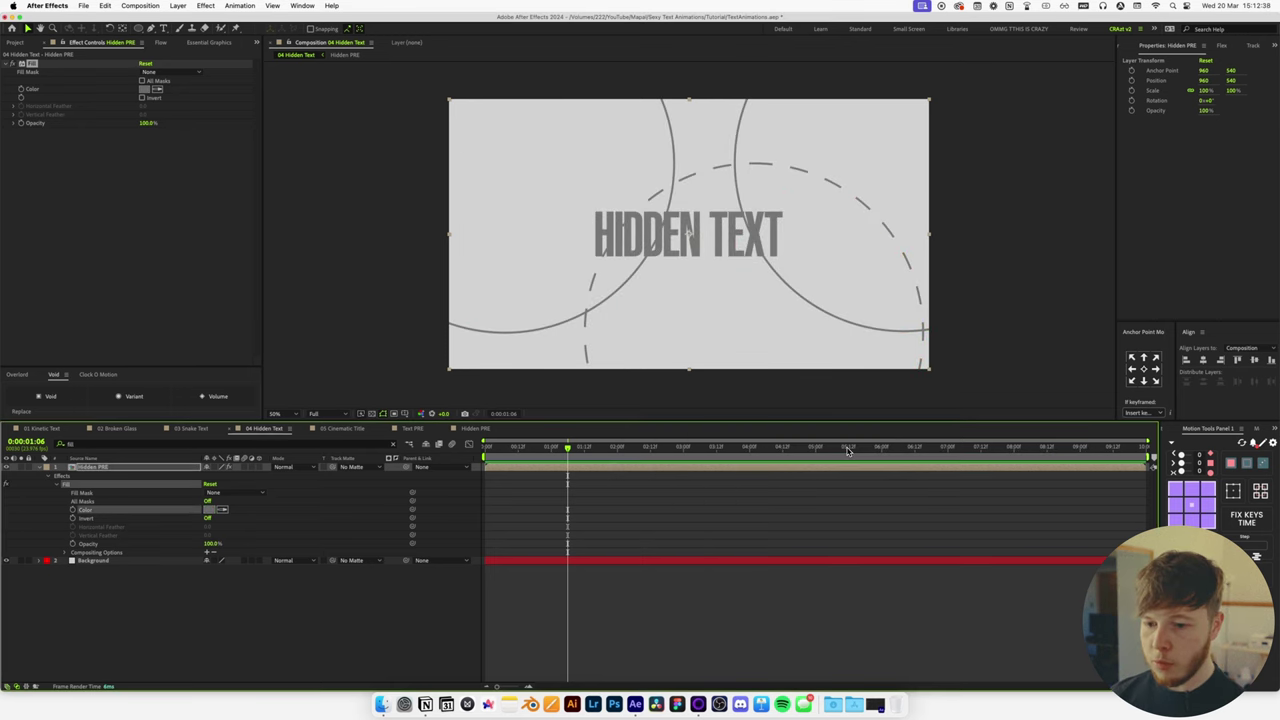
Apply the CC Radial Fast Blur effect to the Hidden PRE layer.
key(ctrl+space)
text(rad)
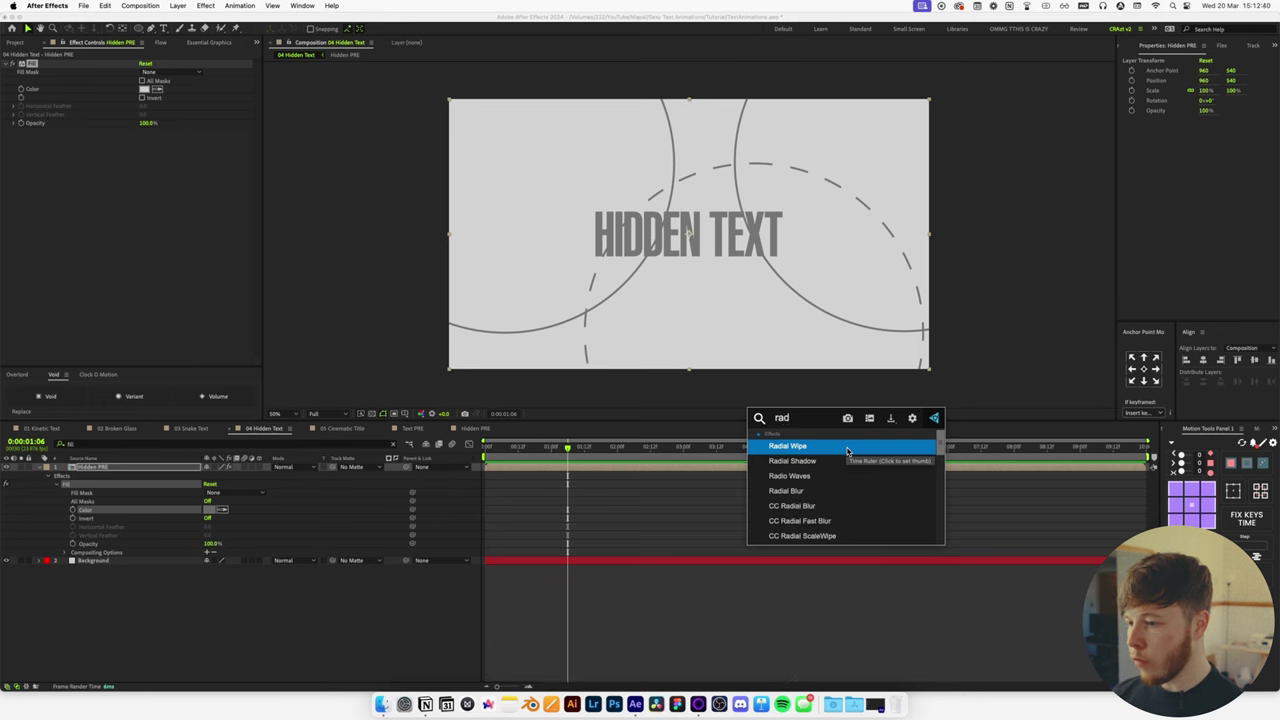
key(Down)
key(Down)
key(Down)
key(Down)
key(Down)
key(Return)
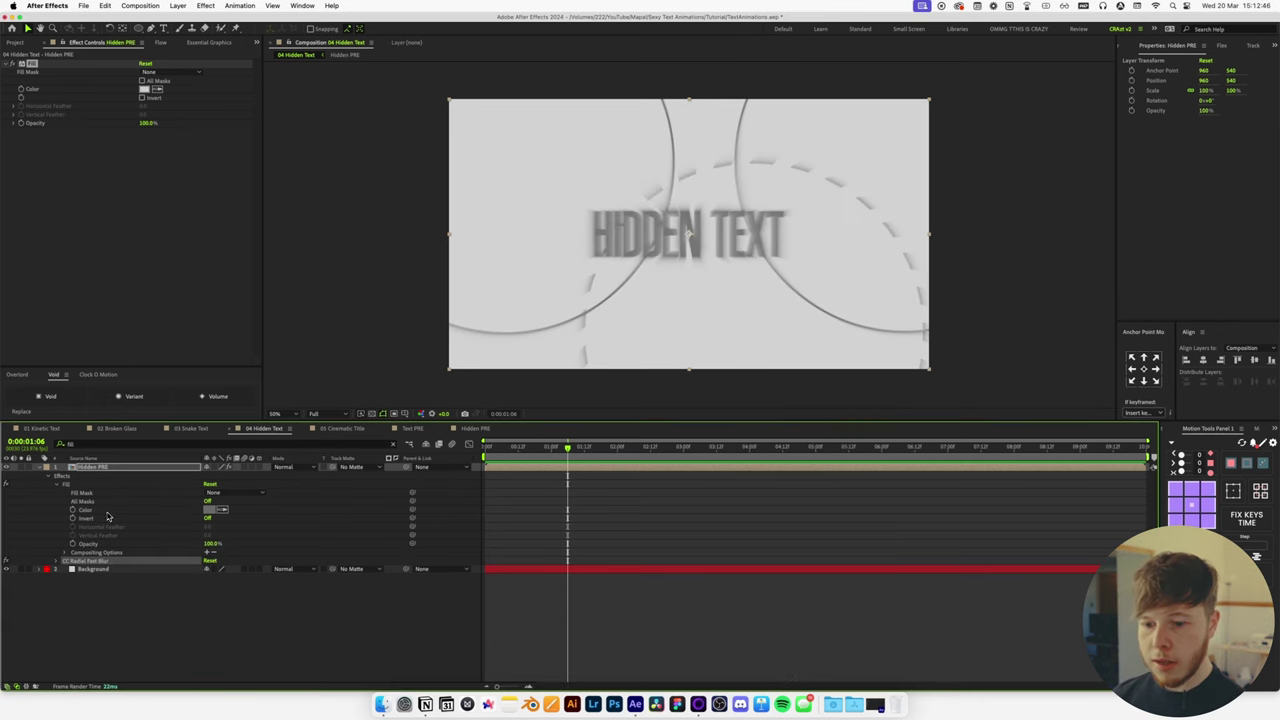
Apply the CC Composite effect to the Hidden PRE layer in 04 Hidden Text.
click(82, 446)
text(fill)
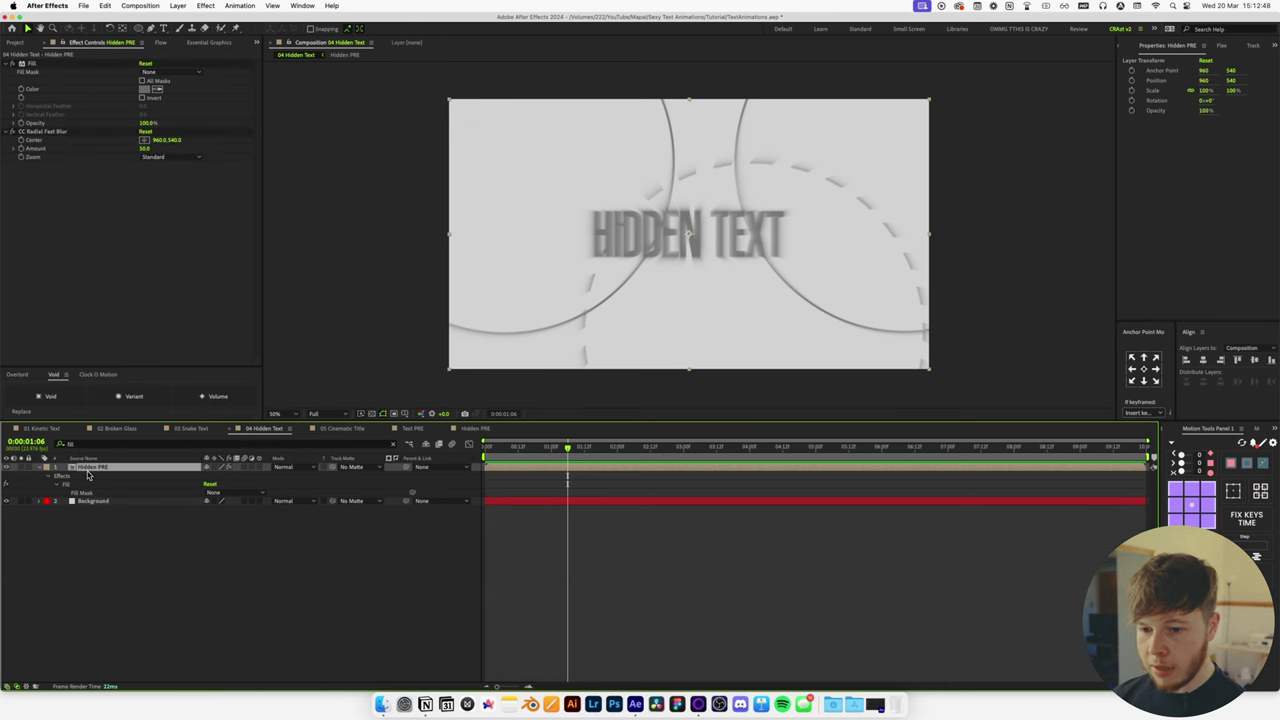
key(ctrl+space)
text(cc com)
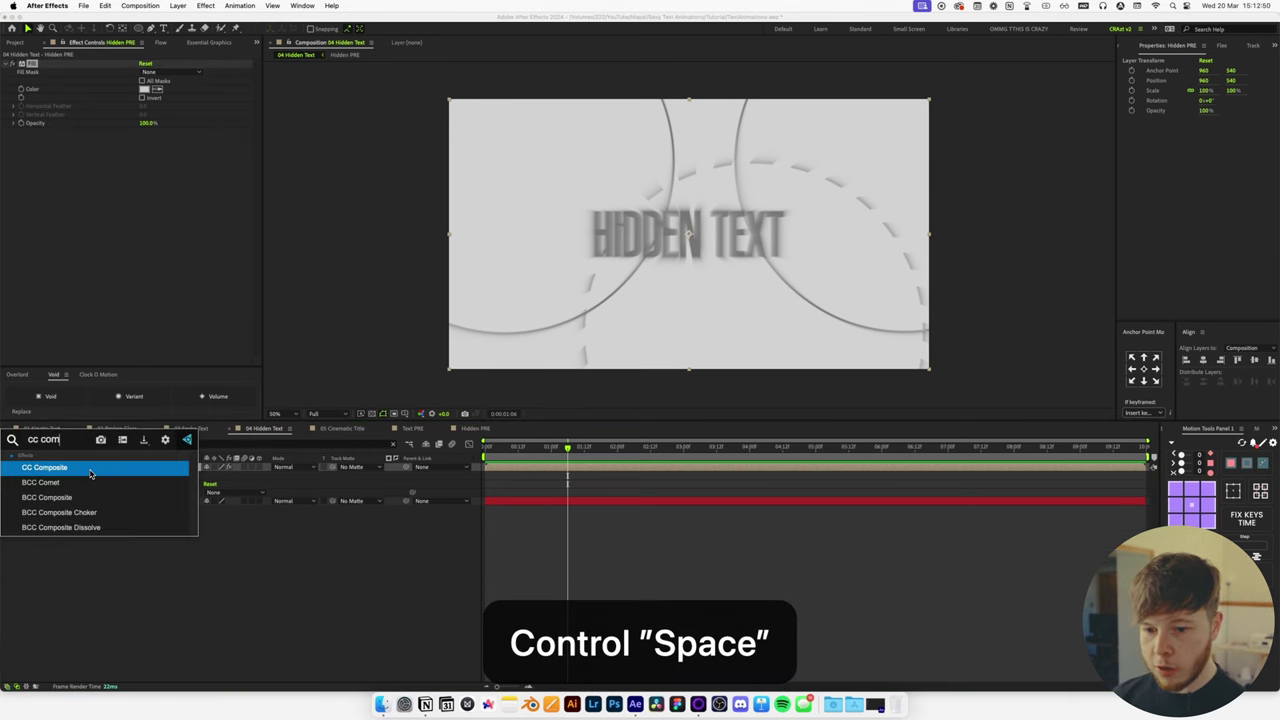
double_click(89, 470)
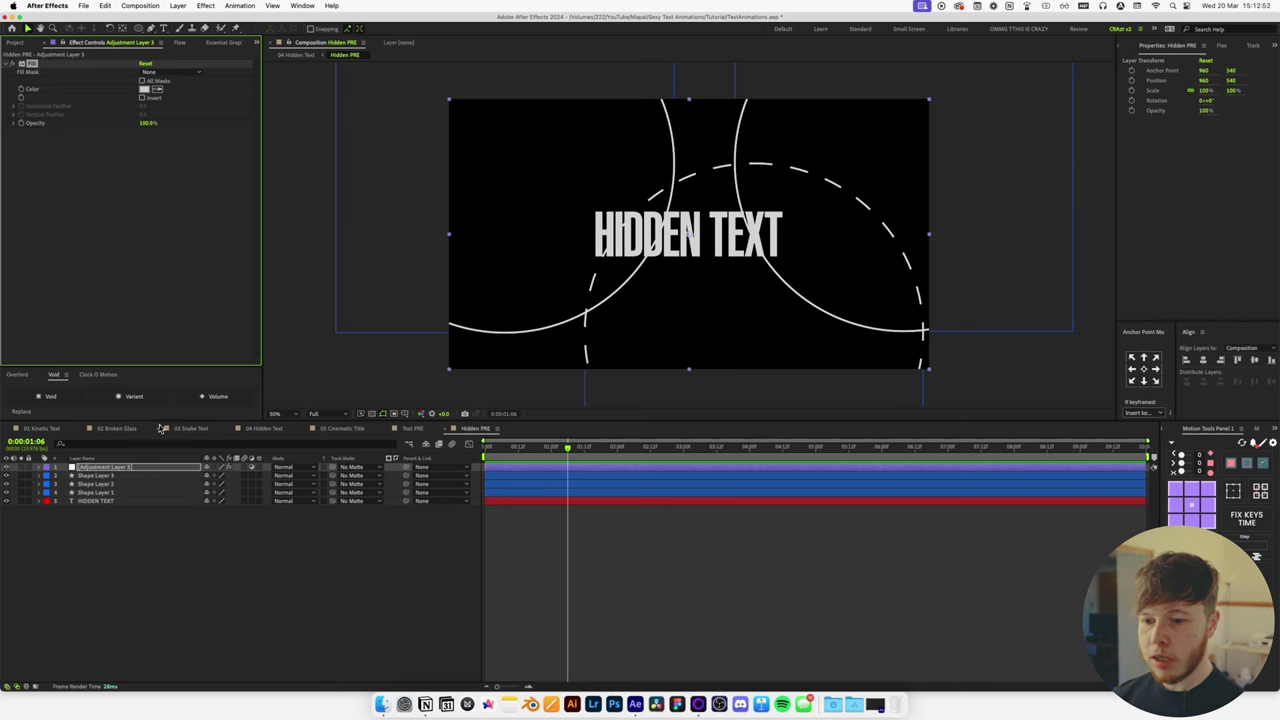
click(279, 431)
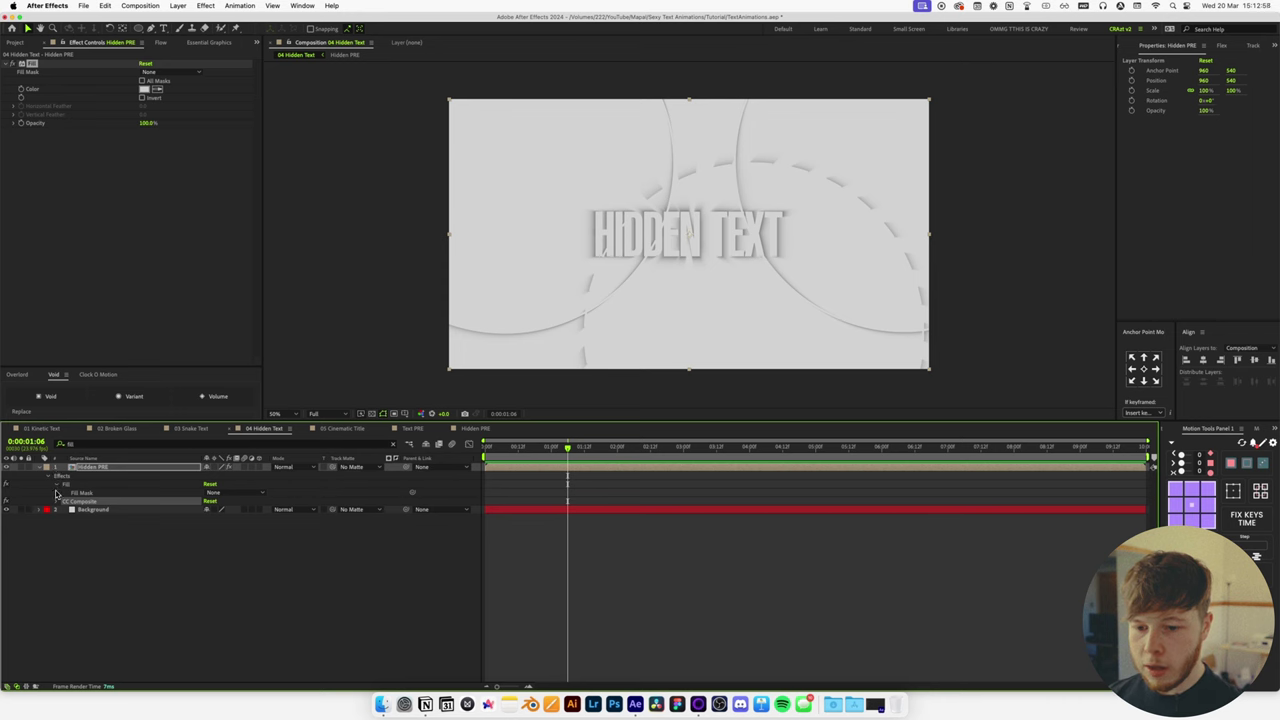
Set the Zoom mode of Hidden PRE's CC Radial Fast Blur effect to Brightest.
click(51, 484)
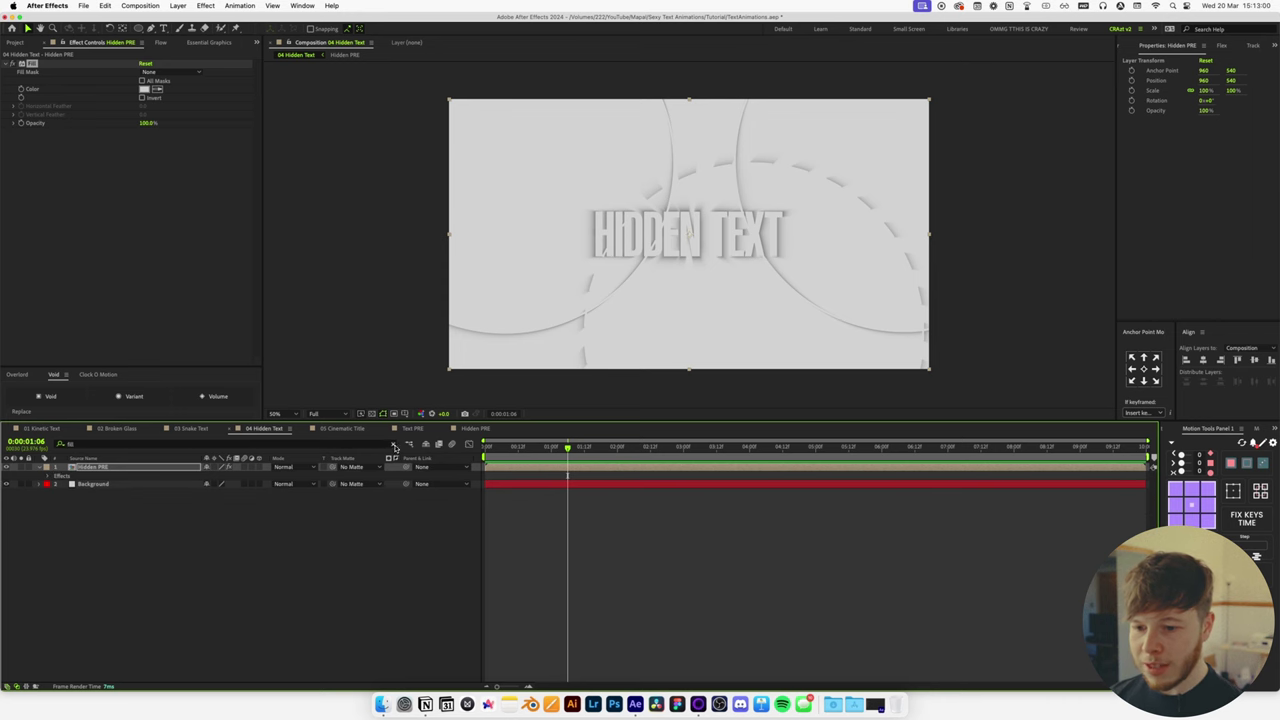
click(394, 445)
click(39, 467)
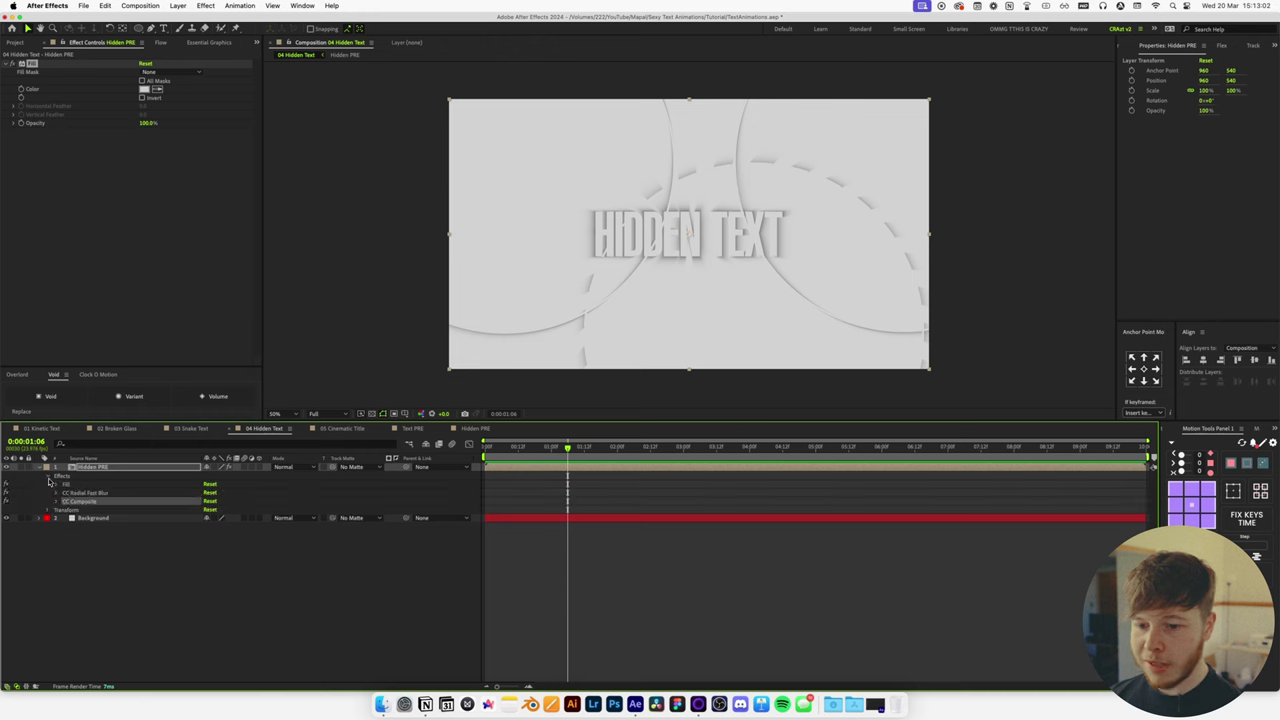
click(55, 493)
click(224, 518)
click(226, 539)
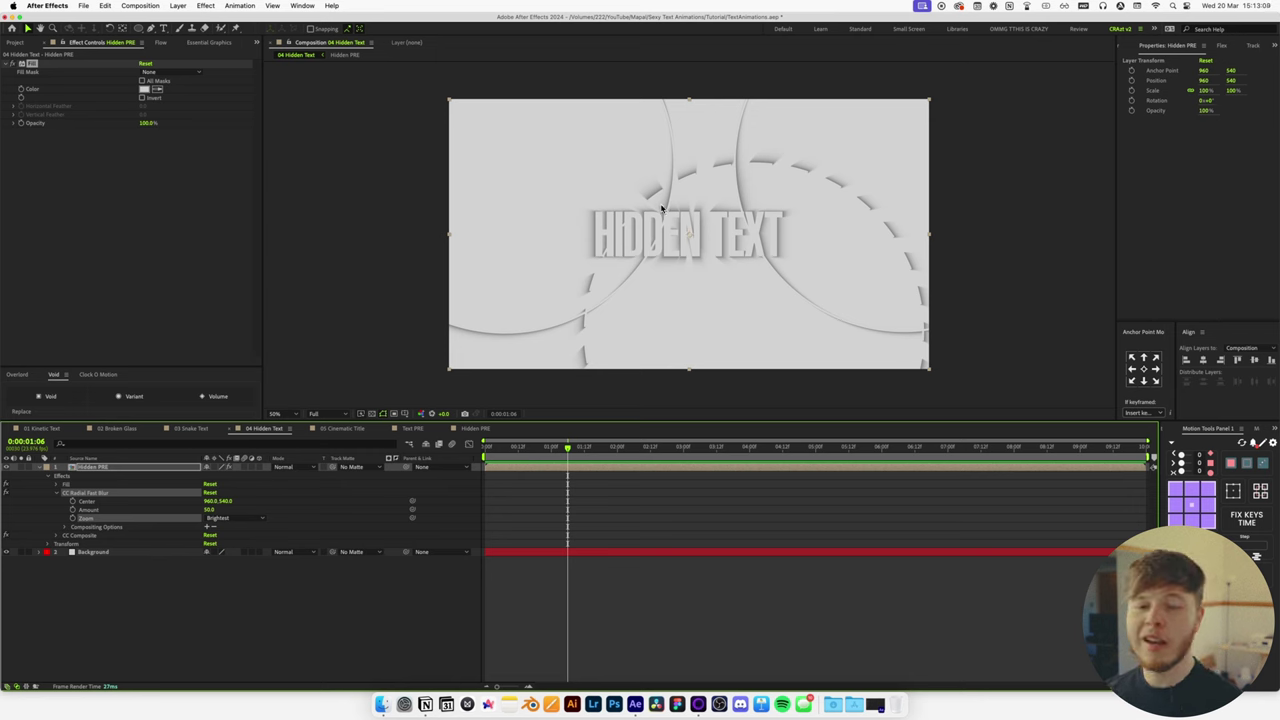
Set up the Ellipse tool with no stroke and a solid white fill, with no layer selected.
click(152, 600)
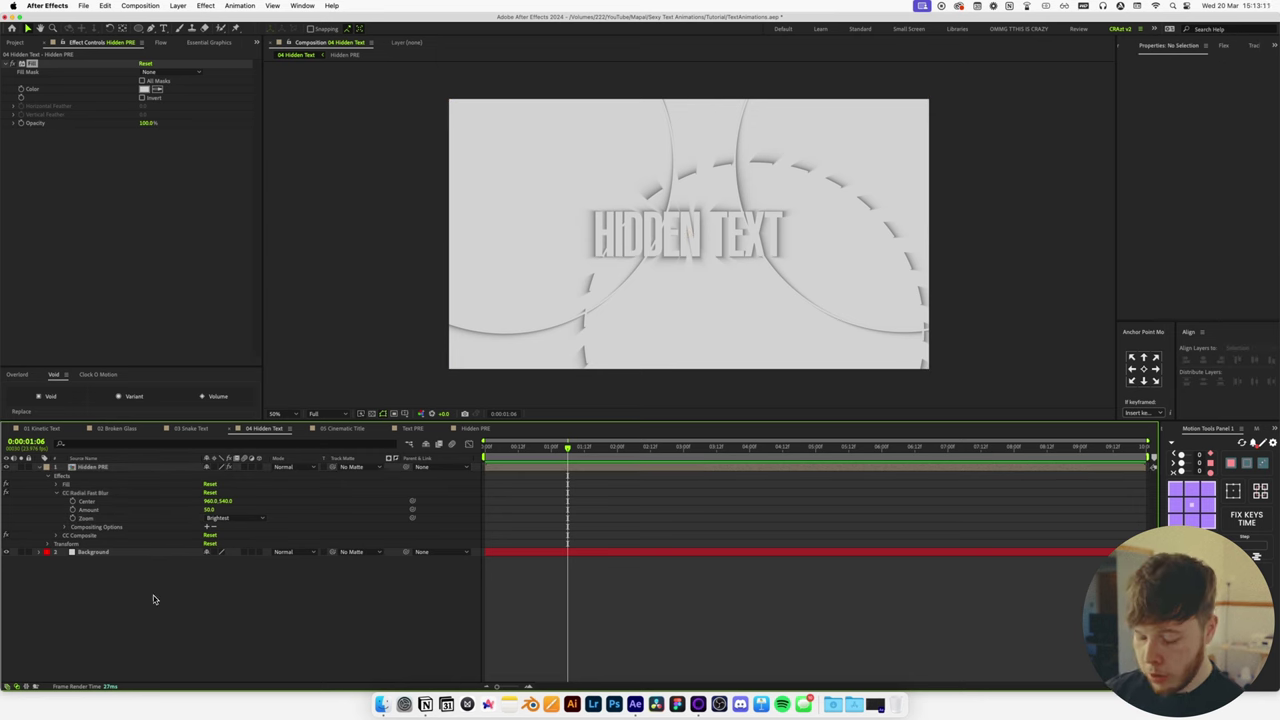
drag(138, 28, 166, 51)
click(336, 29)
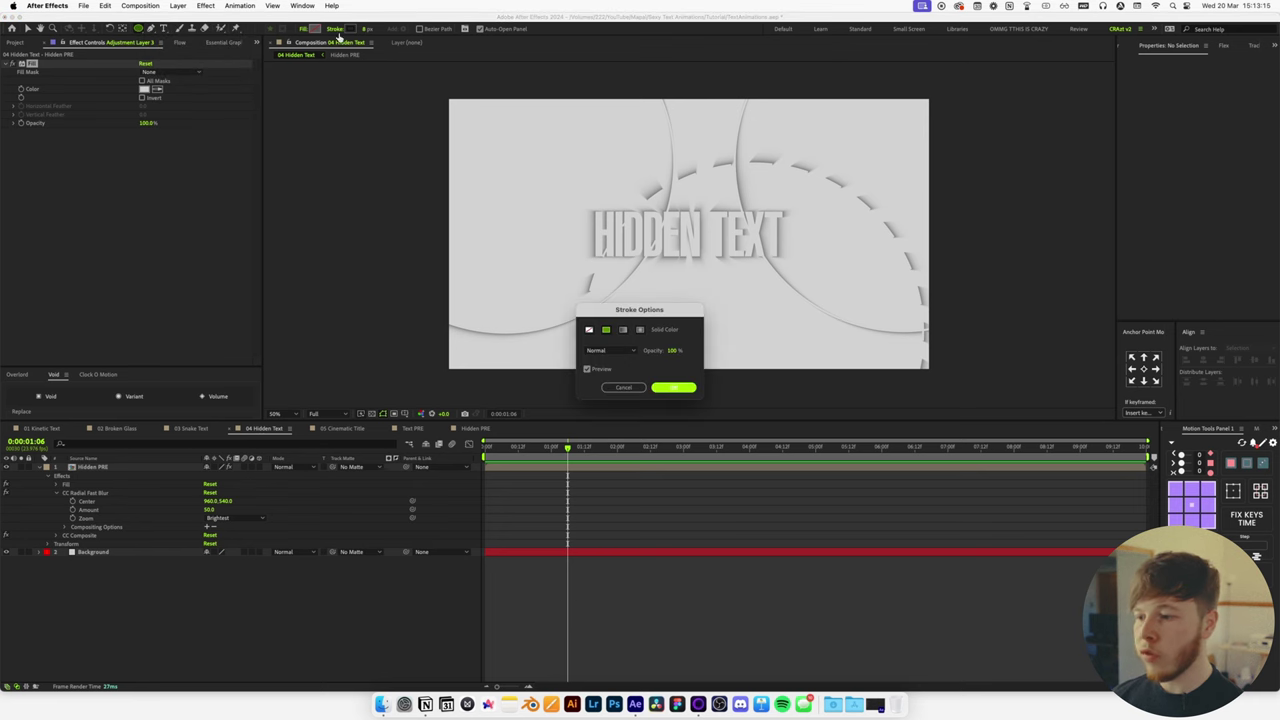
click(589, 330)
click(673, 387)
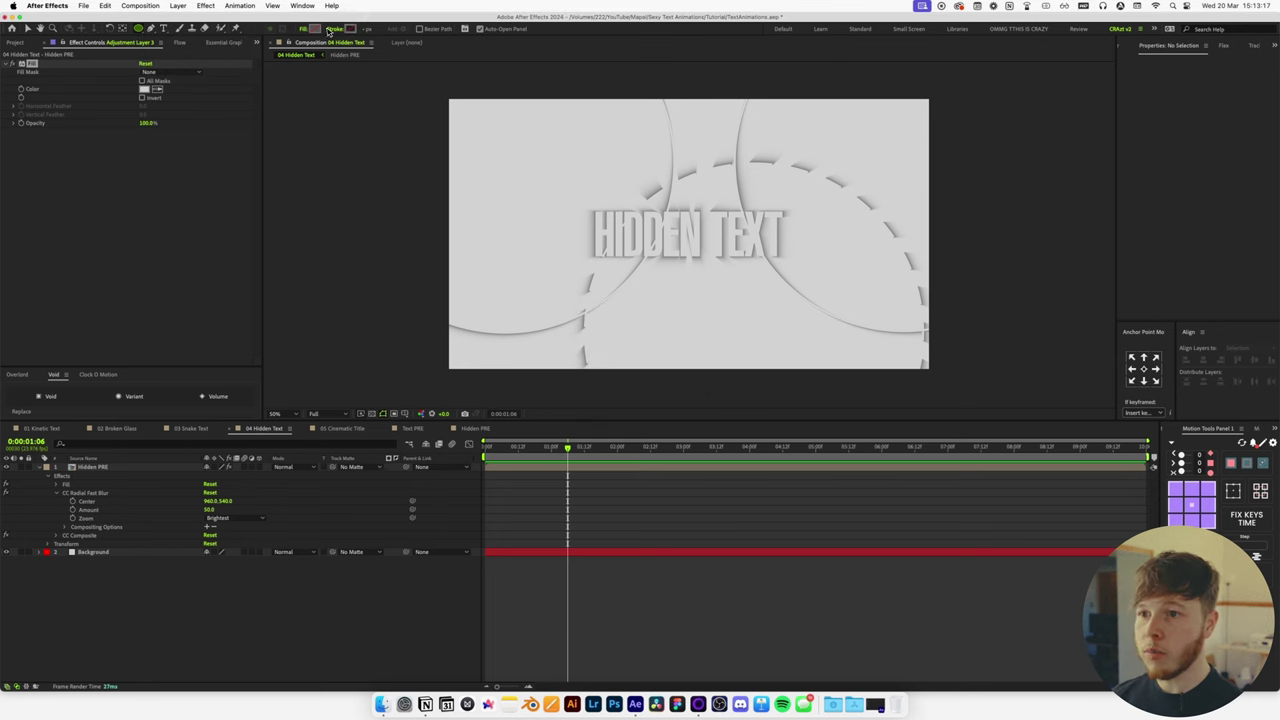
click(314, 29)
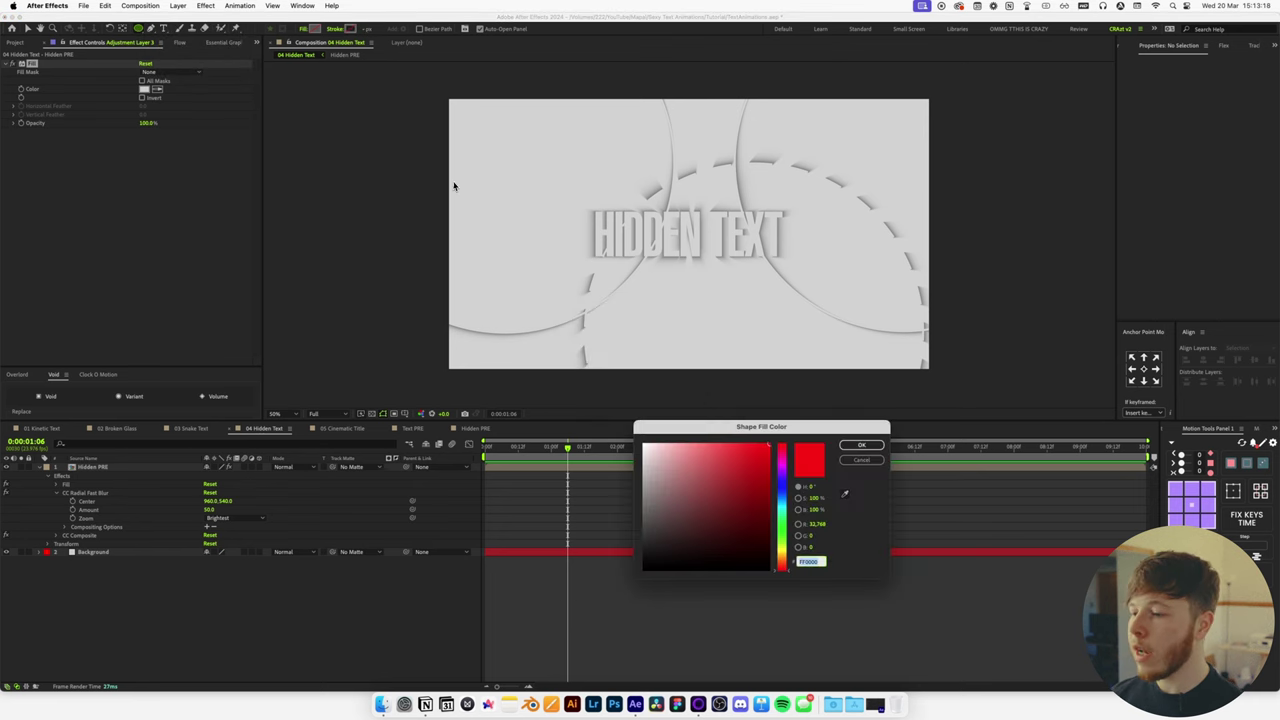
click(860, 445)
Draw a small white circle about 39 px wide, center it in the composition, and give it a Deep Glow effect.
drag(684, 298, 695, 309)
key(super+v)
click(132, 468)
key(v)
click(1205, 361)
click(1254, 360)
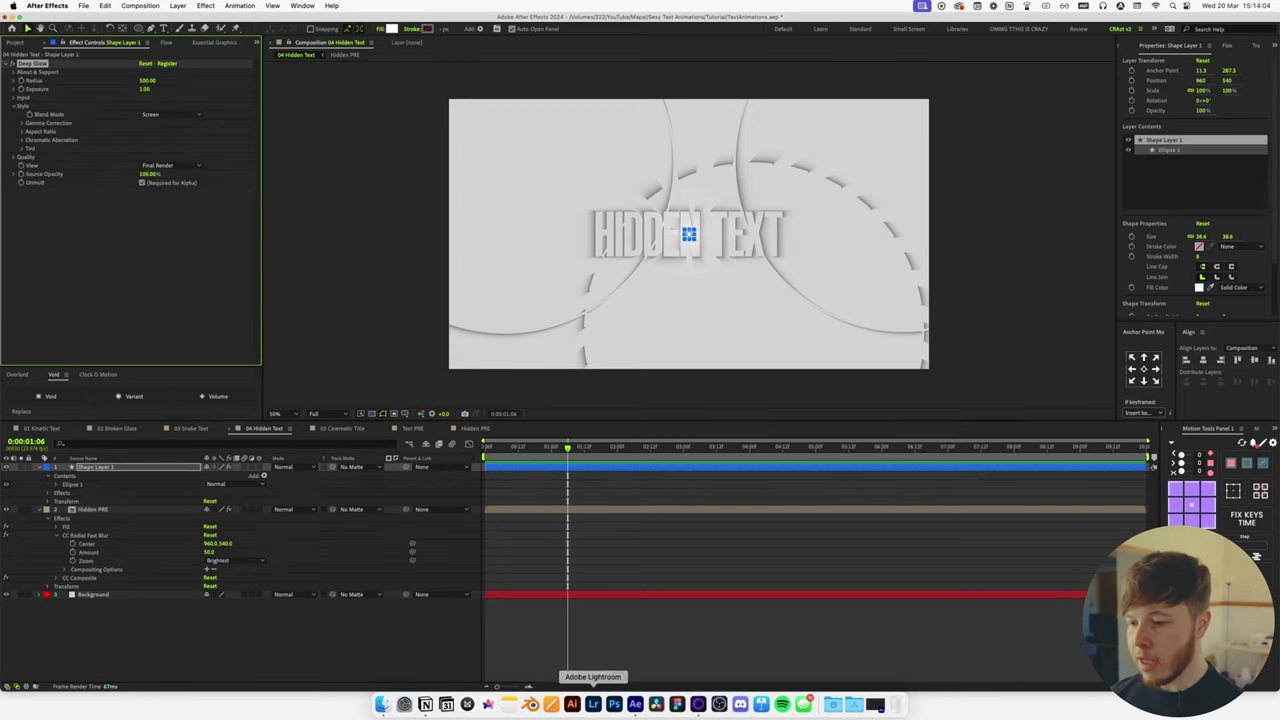
key(super+shift+h)
click(725, 656)
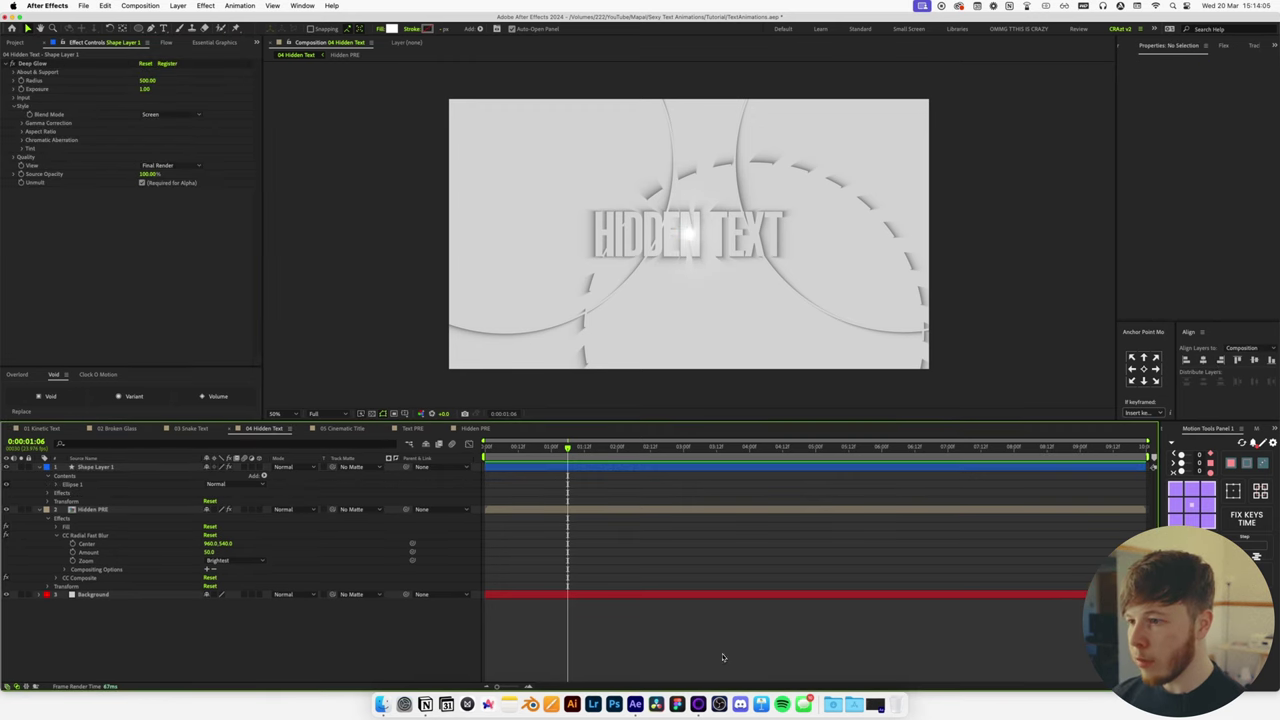
Add a null object to the 04 Hidden Text composition.
right_click(165, 641)
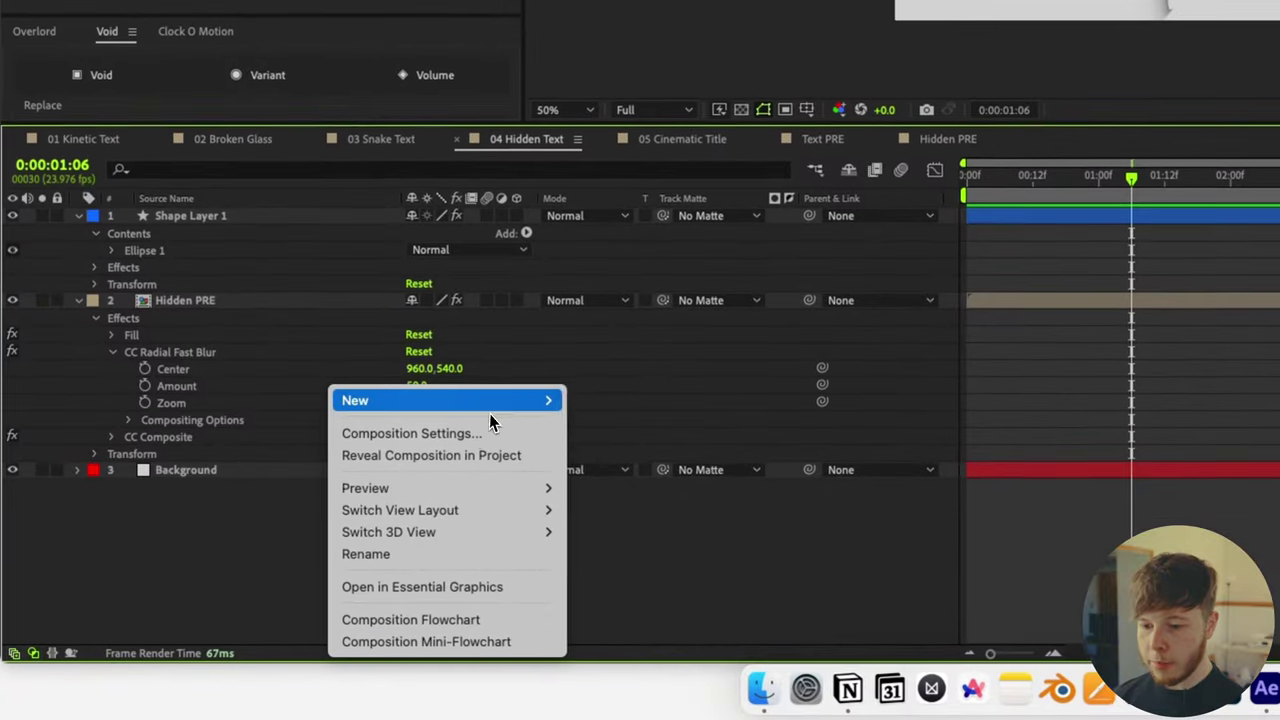
mouse_move(249, 564)
click(612, 520)
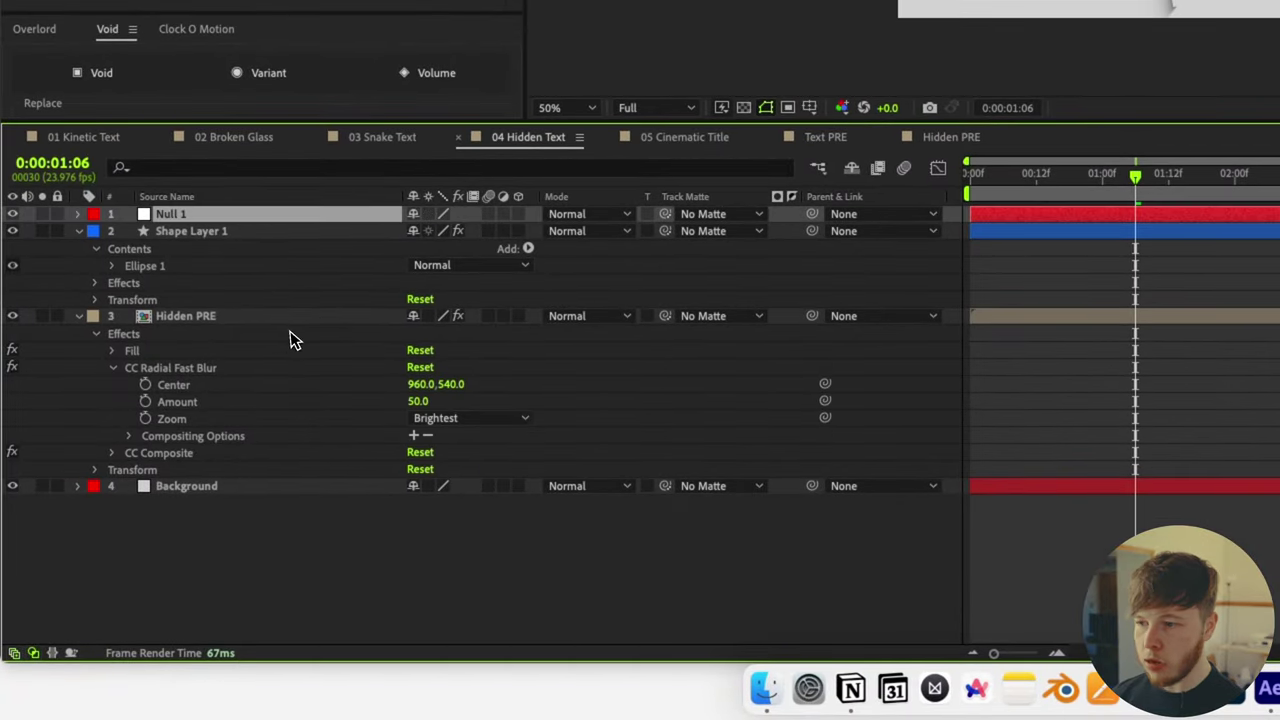
Parent the glowing circle's shape layer to Null 1 and rename the shape layer Light.
click(181, 232)
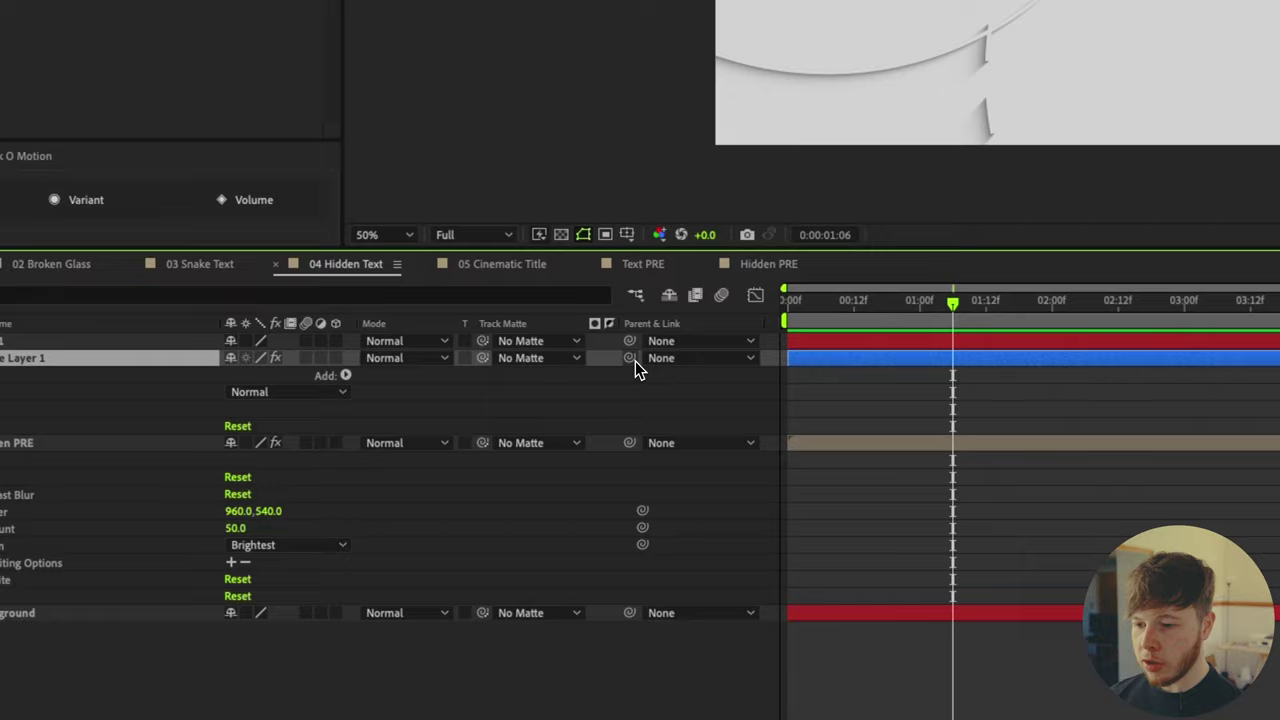
drag(620, 366, 30, 348)
key(Return)
key(Return)
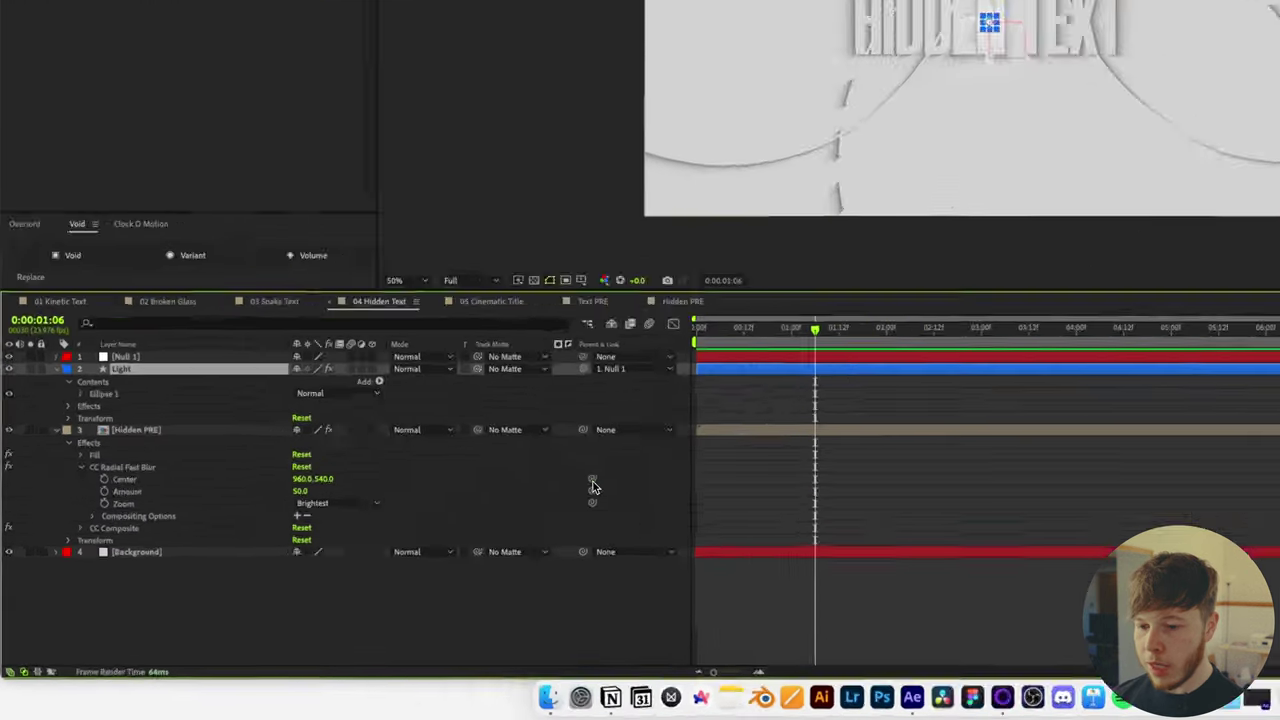
Link the Center of Hidden PRE's CC Radial Fast Blur to the Position property of Null 1.
drag(412, 552, 261, 637)
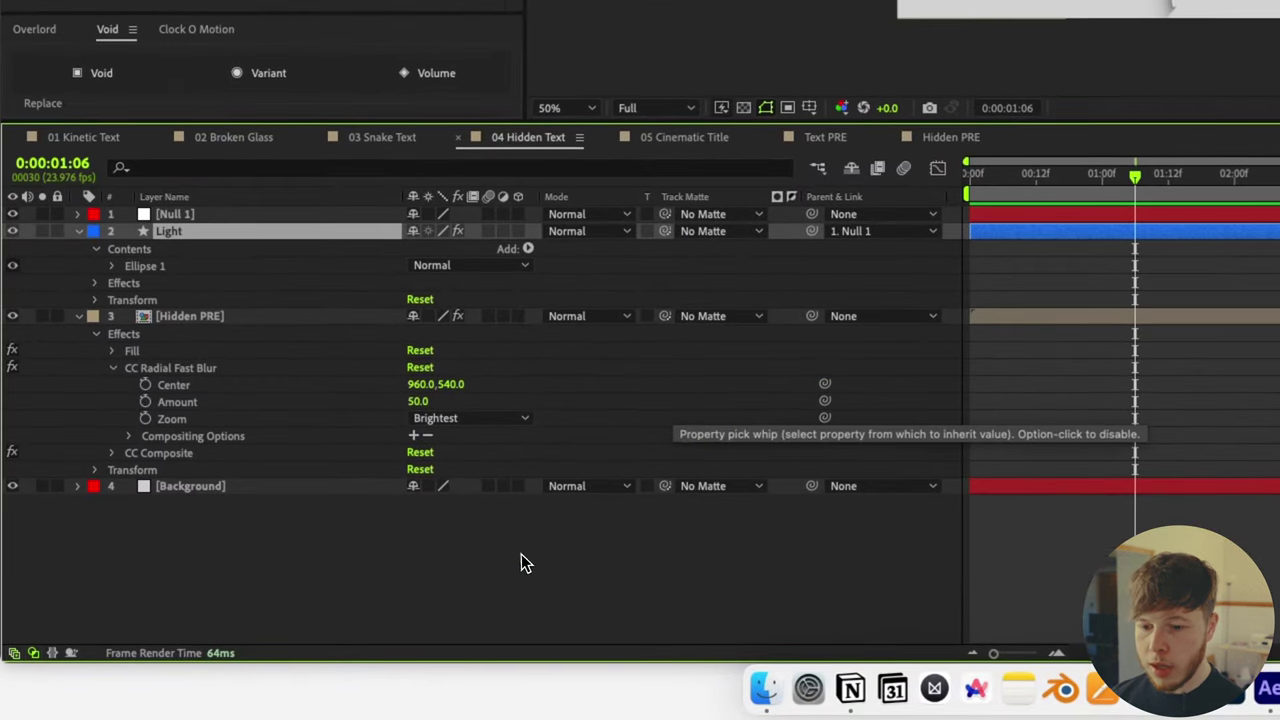
click(165, 215)
key(p)
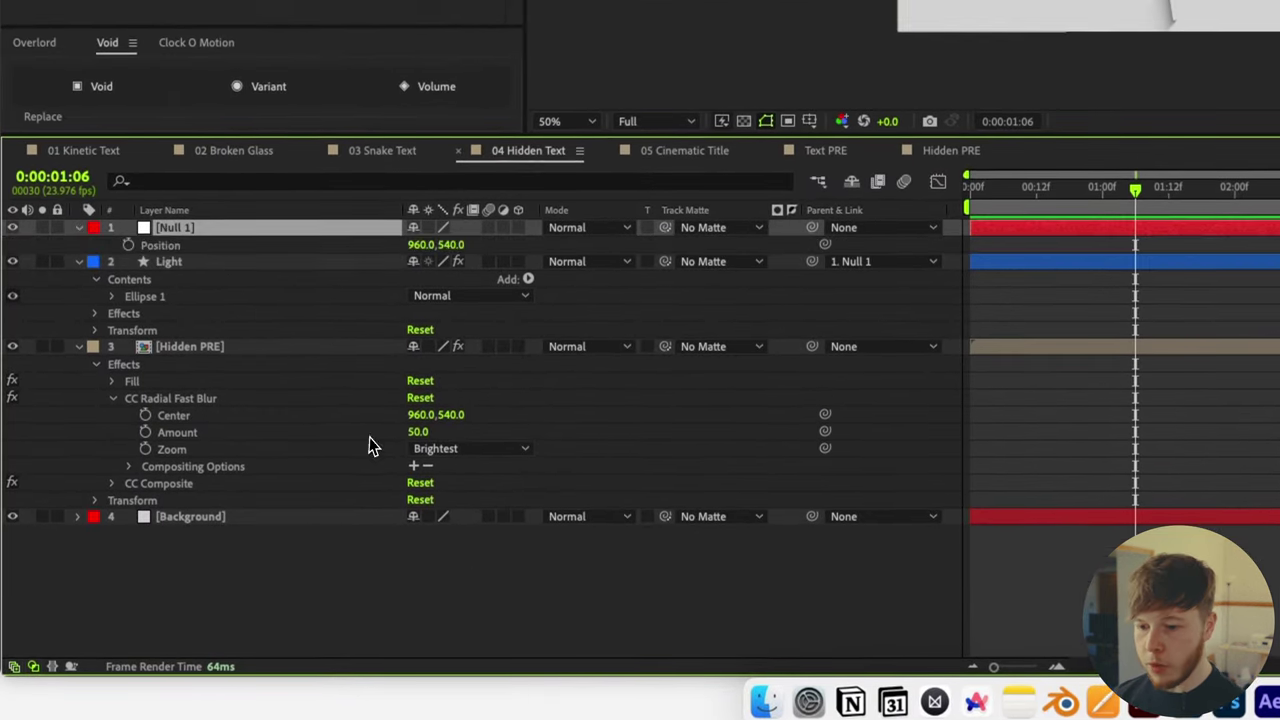
drag(824, 416, 162, 245)
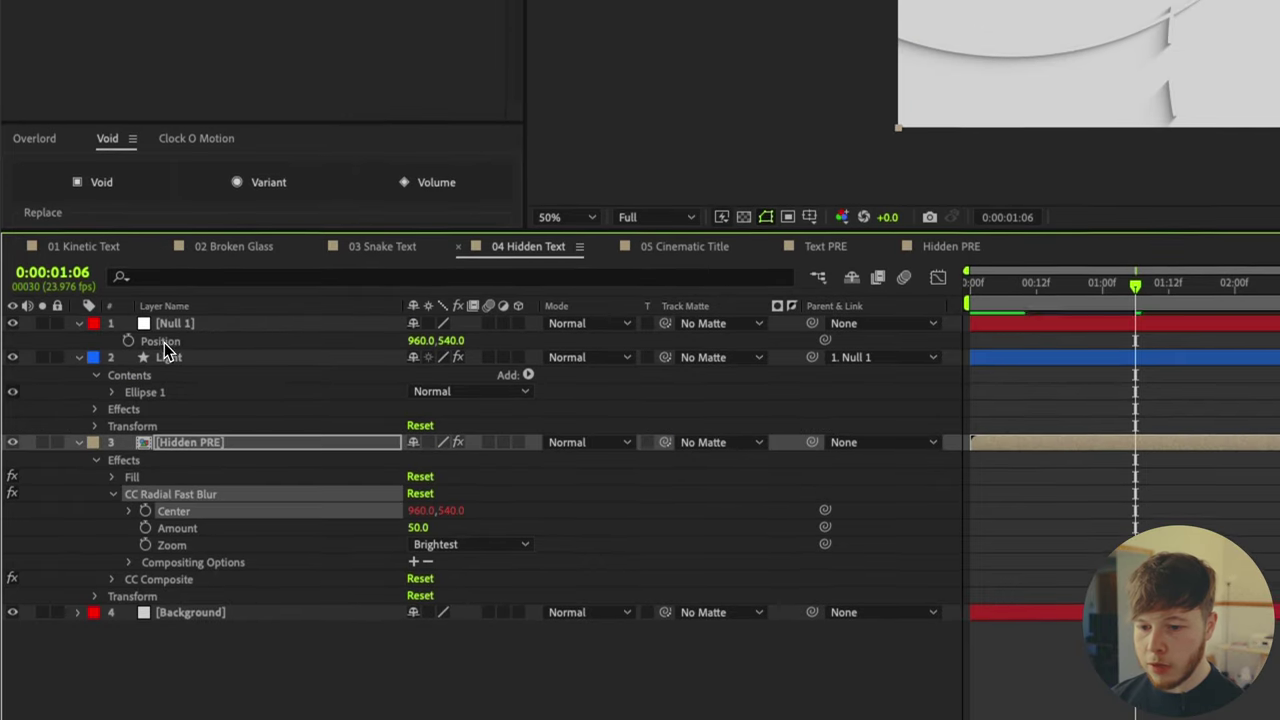
Move Null 1 above the frame to position 960, -352 and set a Position keyframe at 0:00:01:06.
click(220, 329)
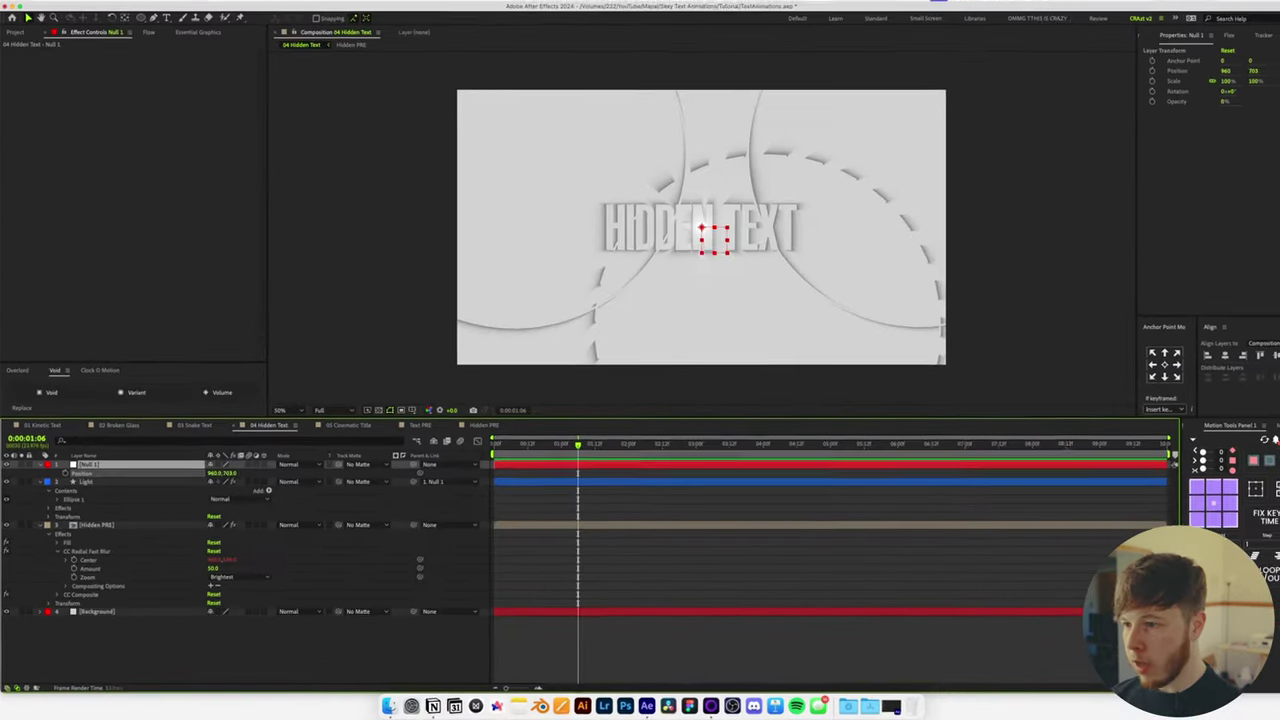
drag(454, 344, 136, 359)
drag(68, 483, 4, 496)
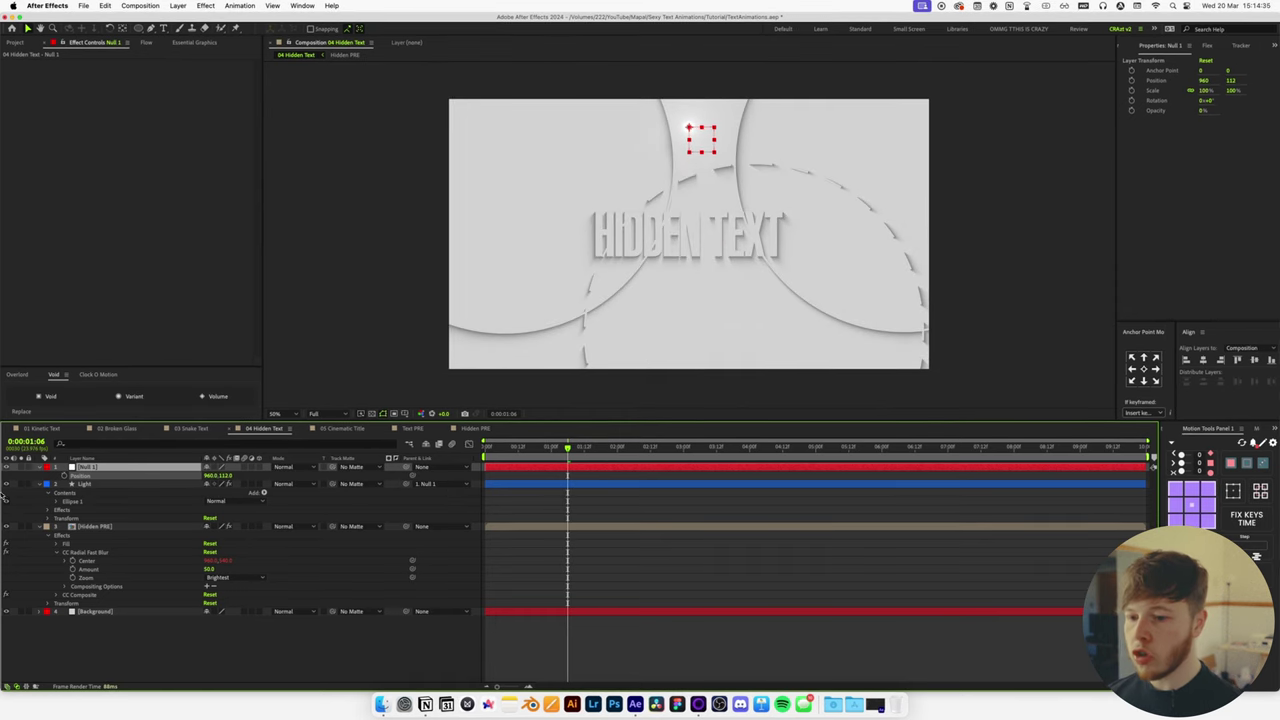
drag(228, 476, 32, 488)
drag(188, 502, 75, 507)
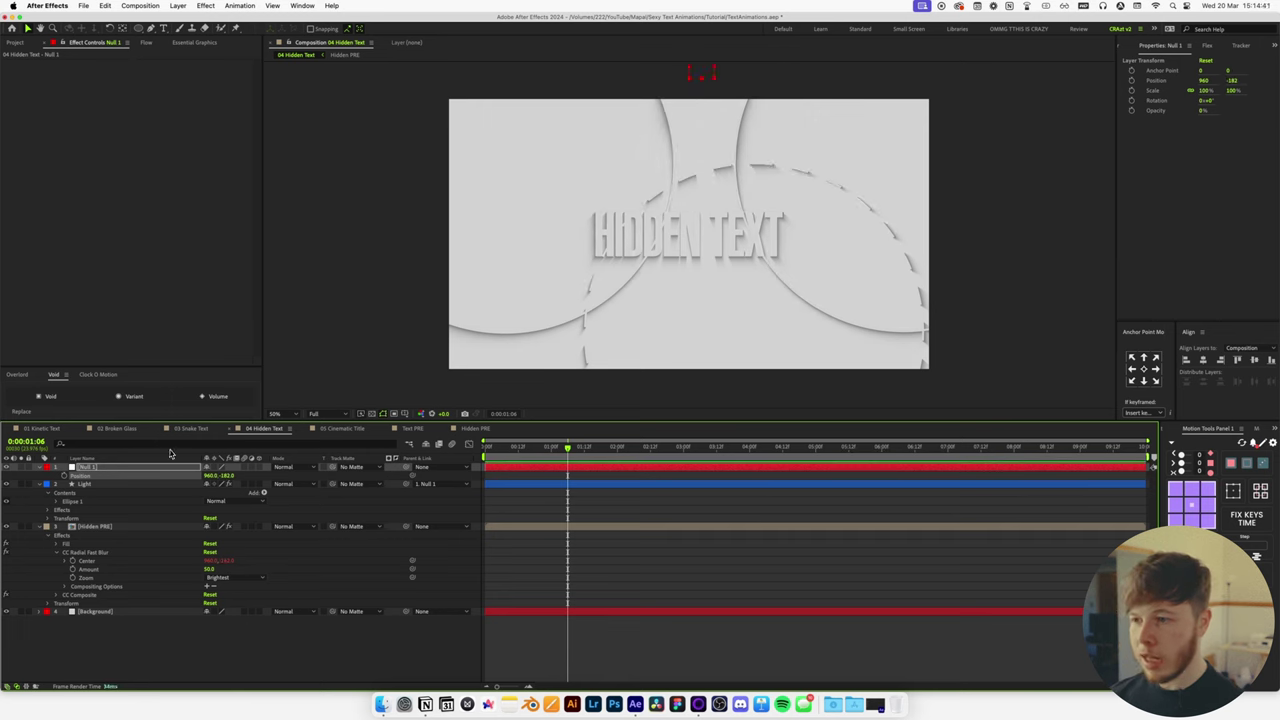
scroll(792, 247, down, 2)
drag(238, 481, 200, 482)
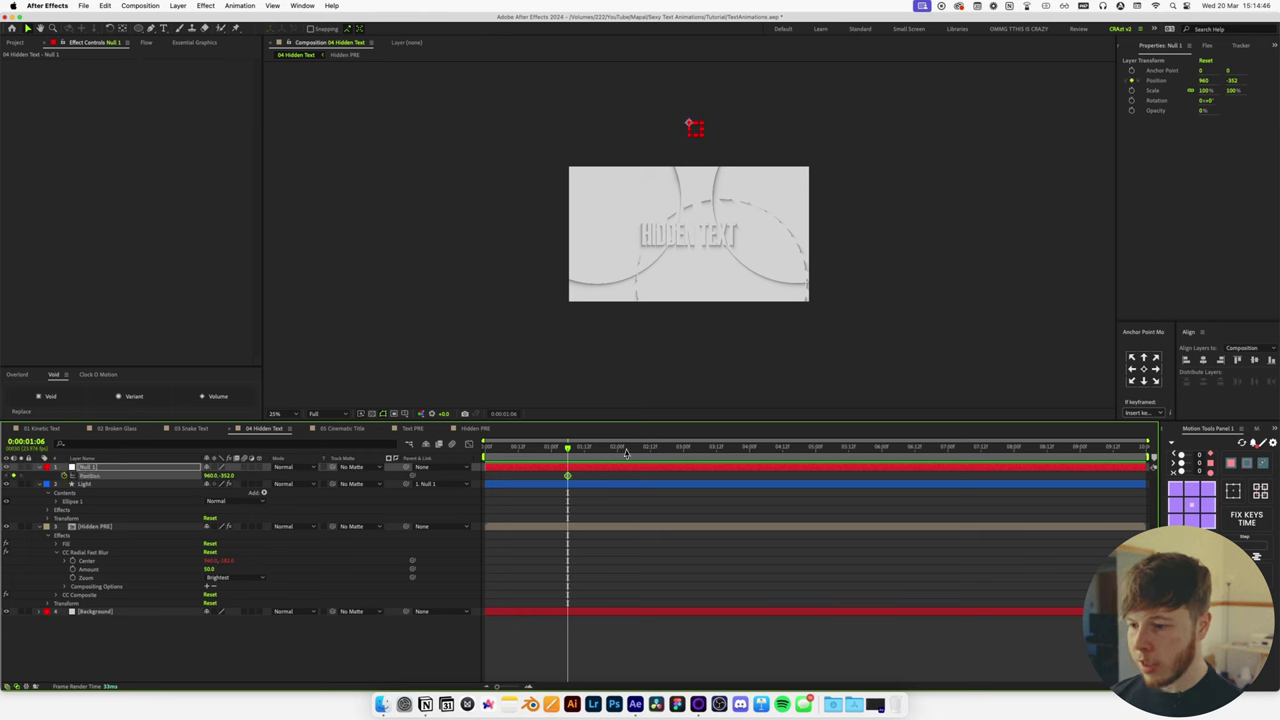
Keyframe Null 1 below the lettering around 2:12, at 1473, 708 at 4:00, and in the frame's upper left after 6:00.
drag(566, 450, 651, 451)
drag(228, 475, 750, 450)
drag(211, 476, 557, 490)
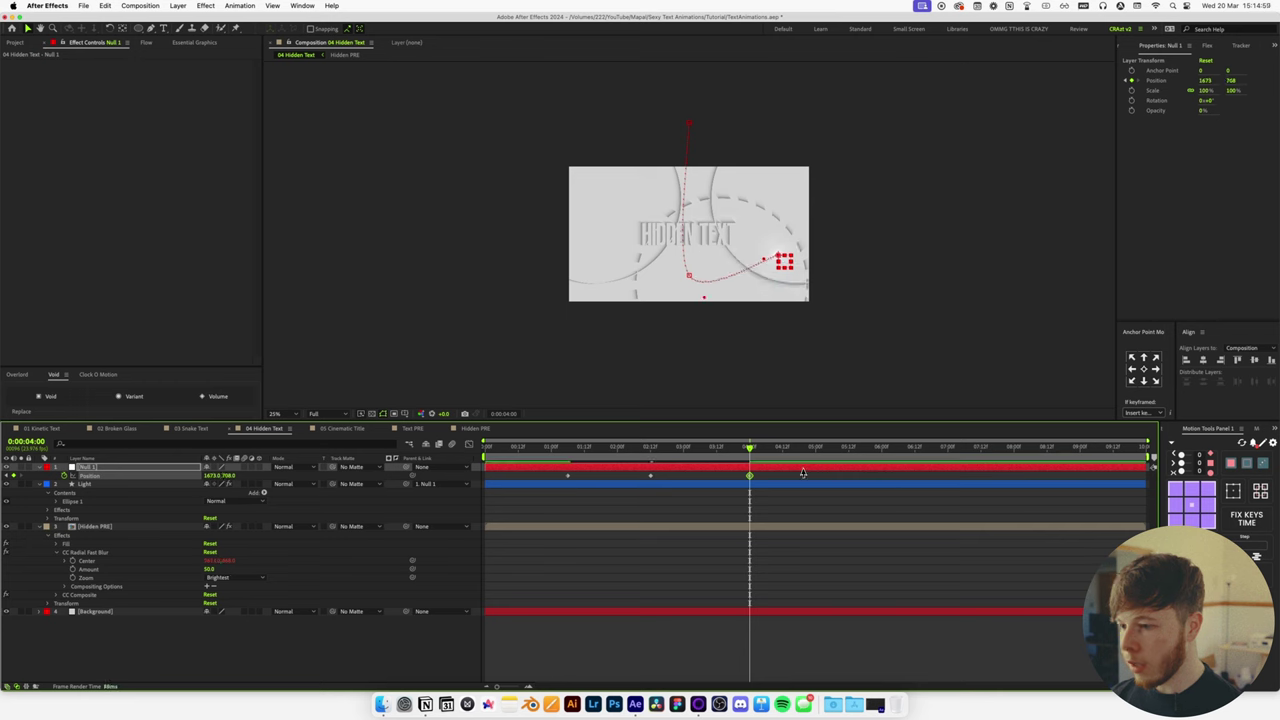
drag(866, 449, 881, 450)
drag(226, 482, 120, 480)
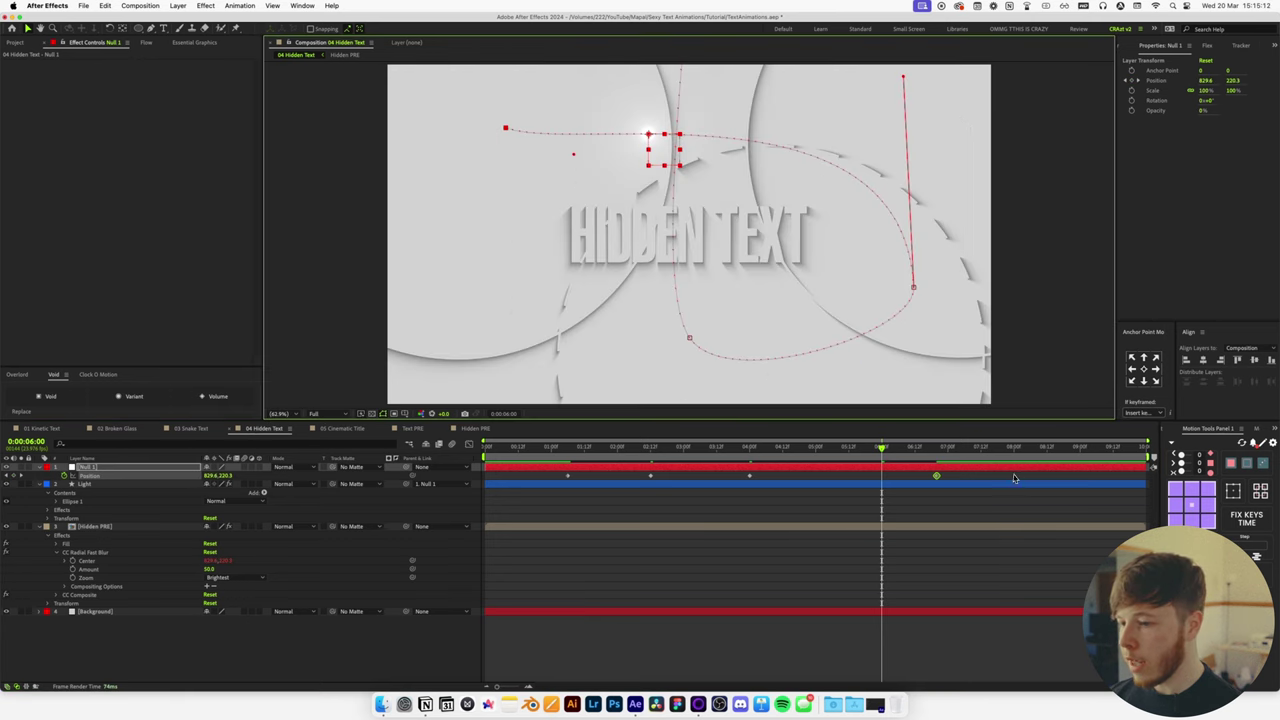
Ease all of Null 1's Position keyframes with the Flow curve 0.88, 0.14, 0.12, 0.86.
drag(1014, 478, 516, 503)
click(146, 42)
click(198, 197)
click(531, 473)
Preview the moving light and its shadows in 04 Hidden Text from before the first keyframe.
drag(564, 447, 540, 447)
key(space)
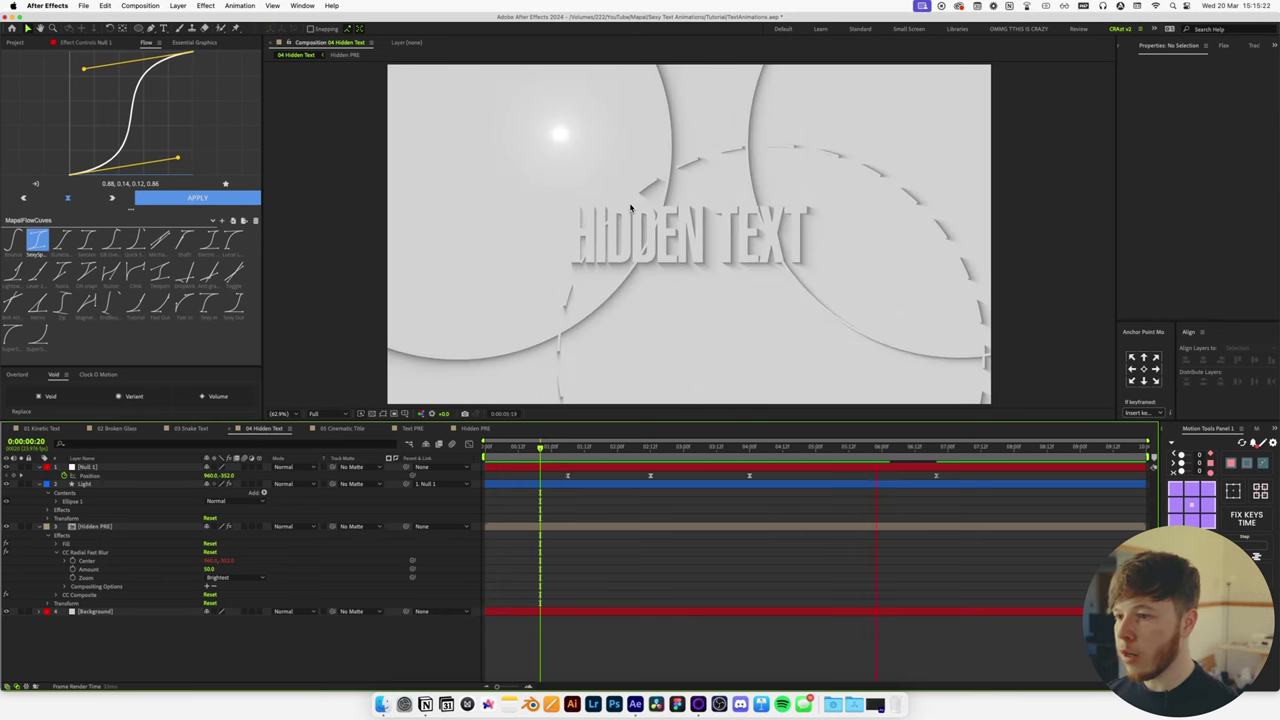
key(space)
drag(762, 466, 920, 403)
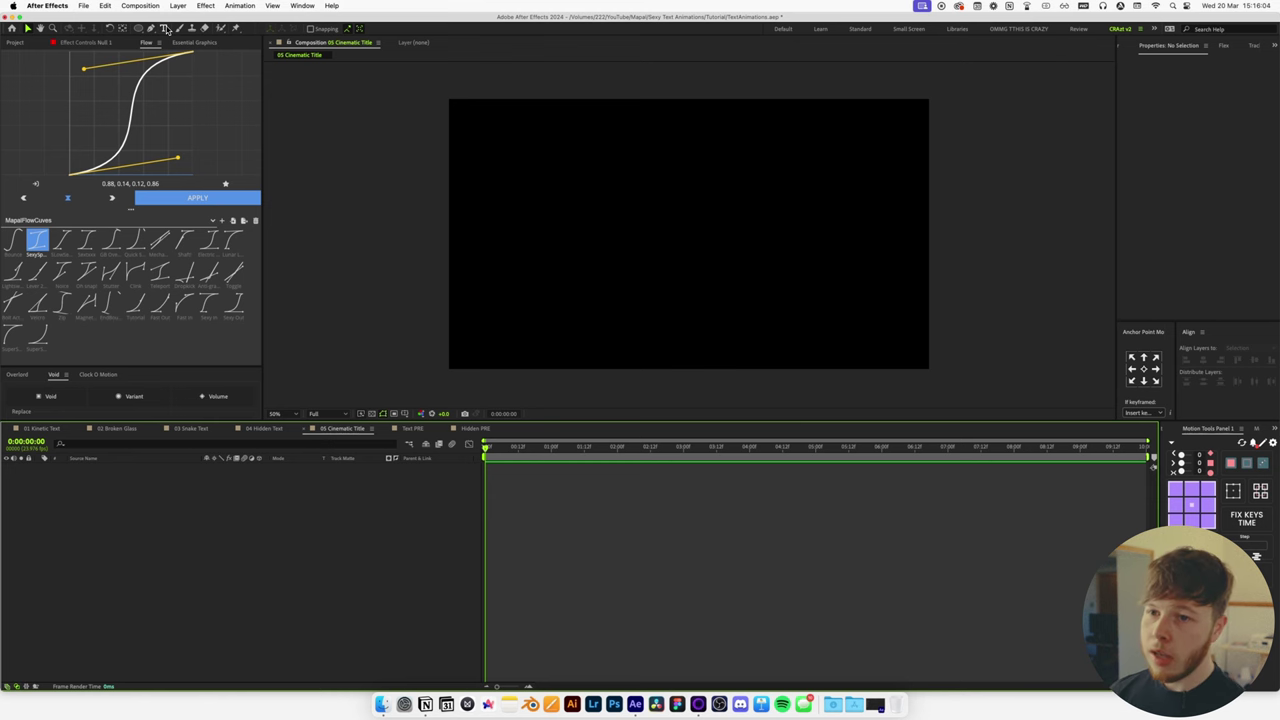
Add a text layer reading TITLE to the 05 Cinematic Title composition.
click(166, 28)
click(630, 262)
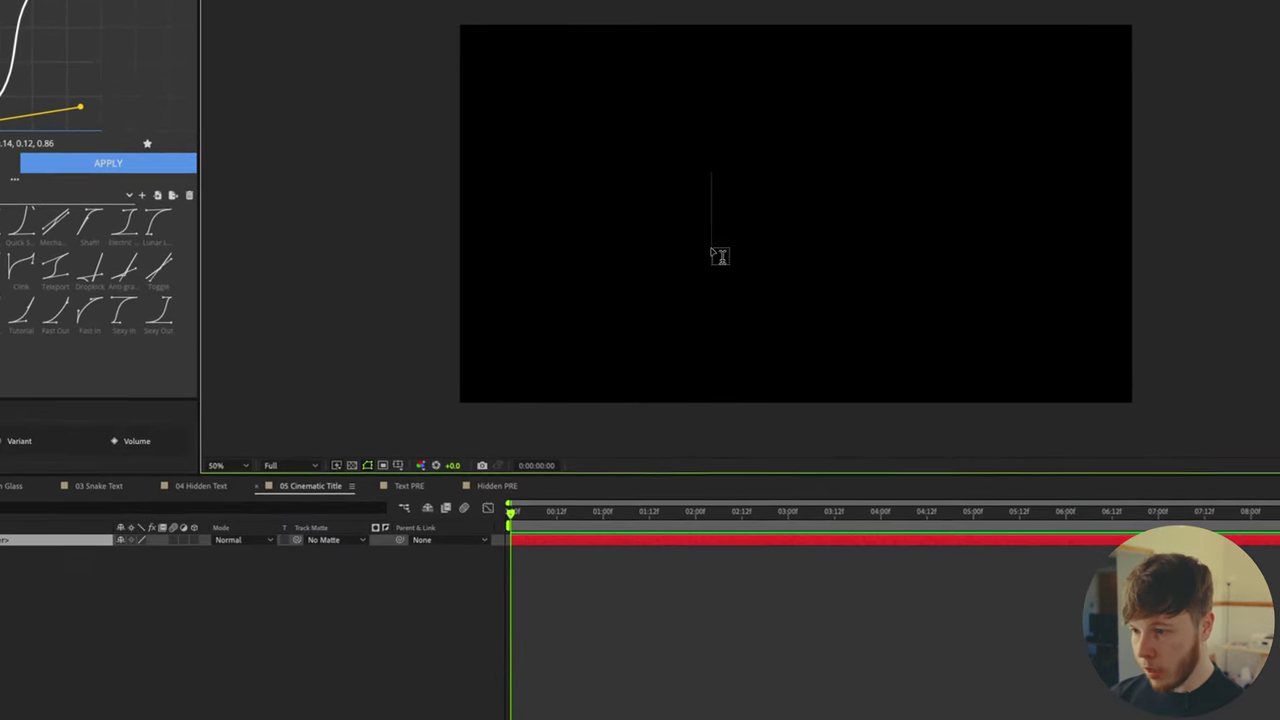
text(TITLE)
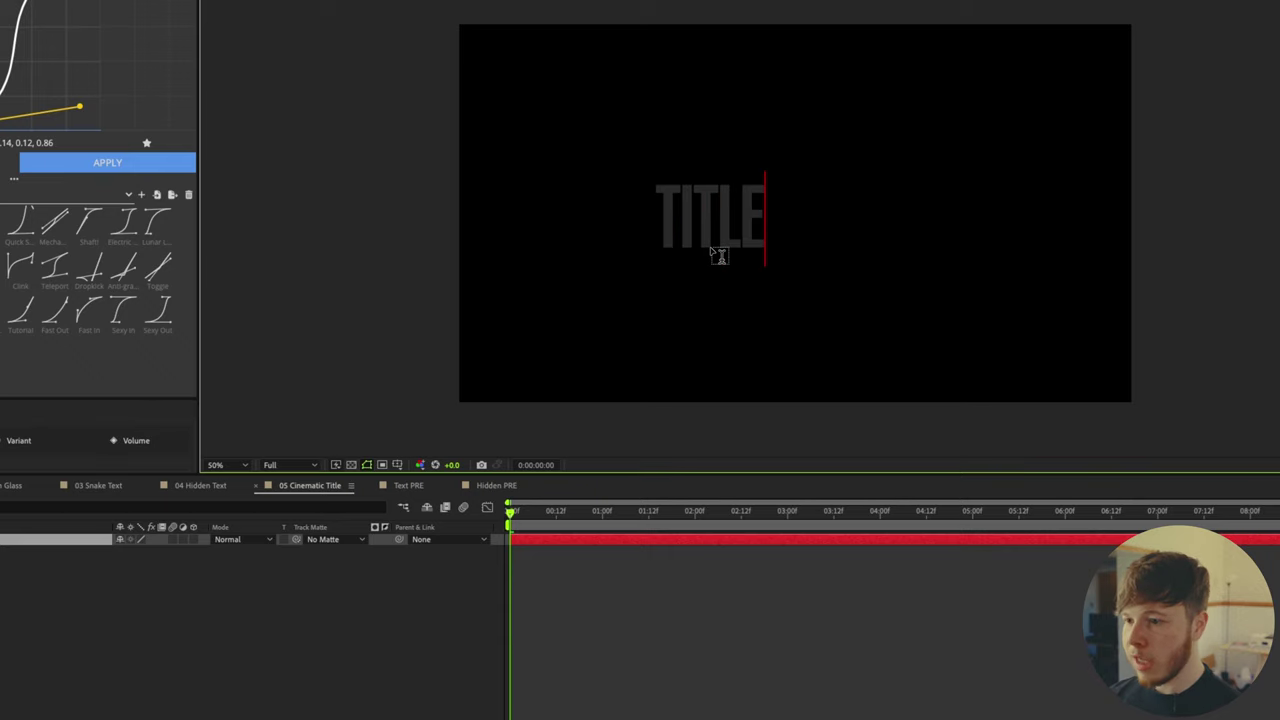
click(159, 440)
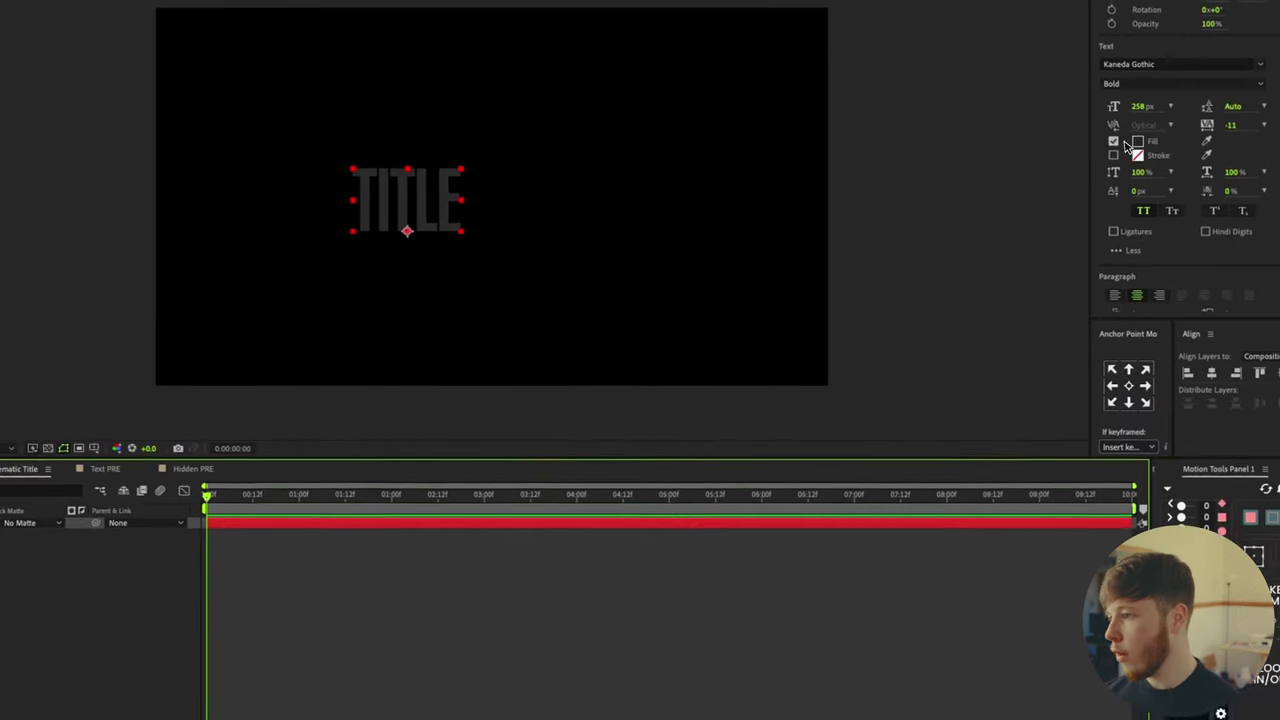
Set the title text's fill color to pure red, FF0000.
click(1101, 146)
text(ff0000)
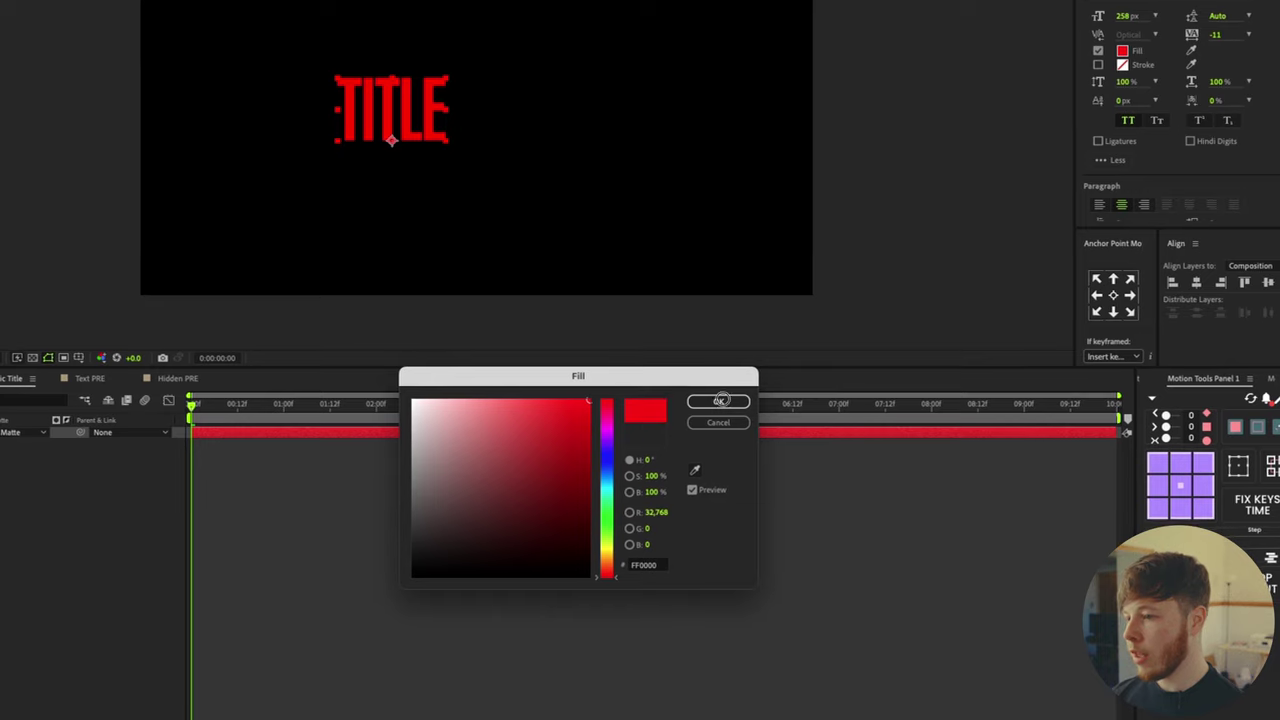
click(696, 496)
Change the title's font to Filmotype Yale Regular and select its text for editing.
click(1106, 54)
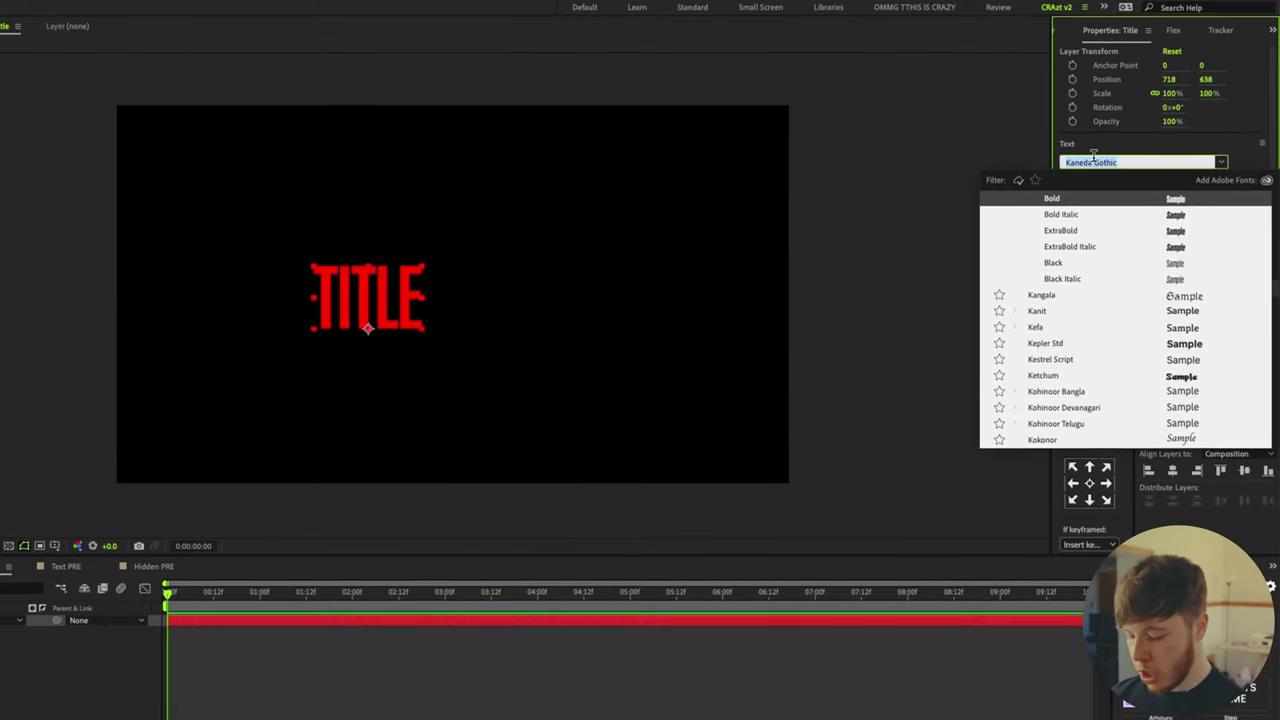
text(film)
key(Return)
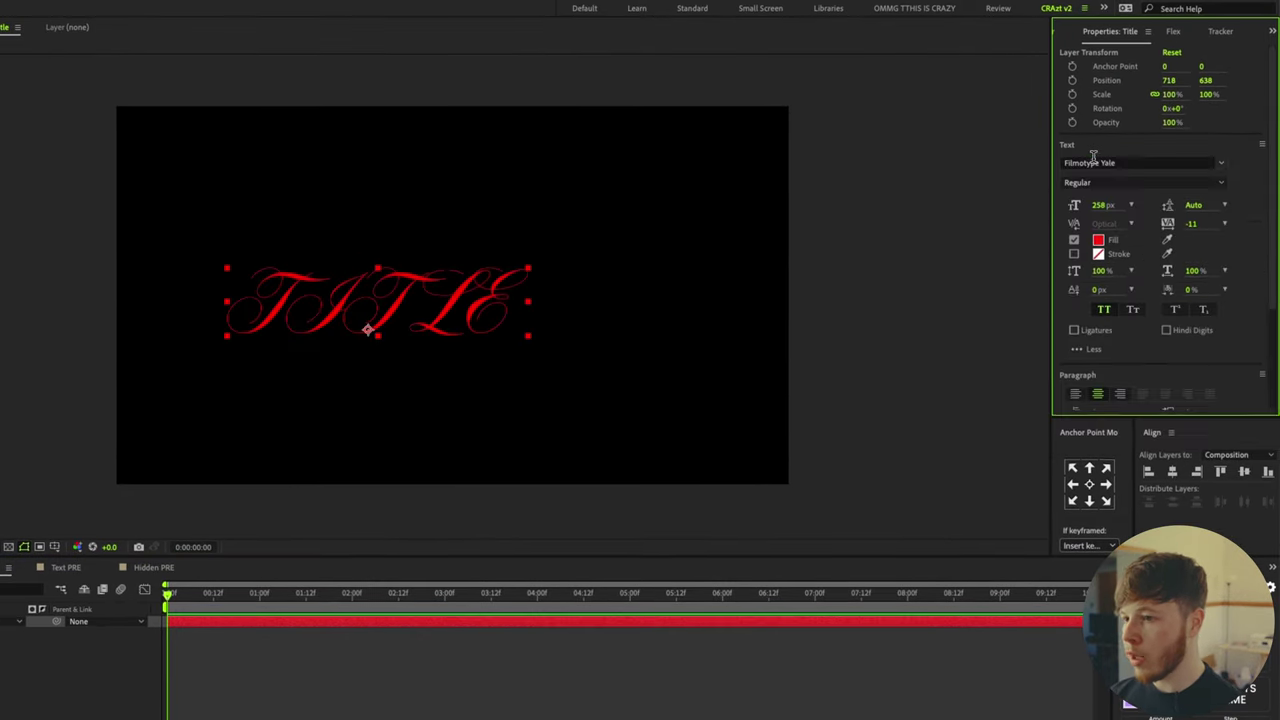
double_click(520, 312)
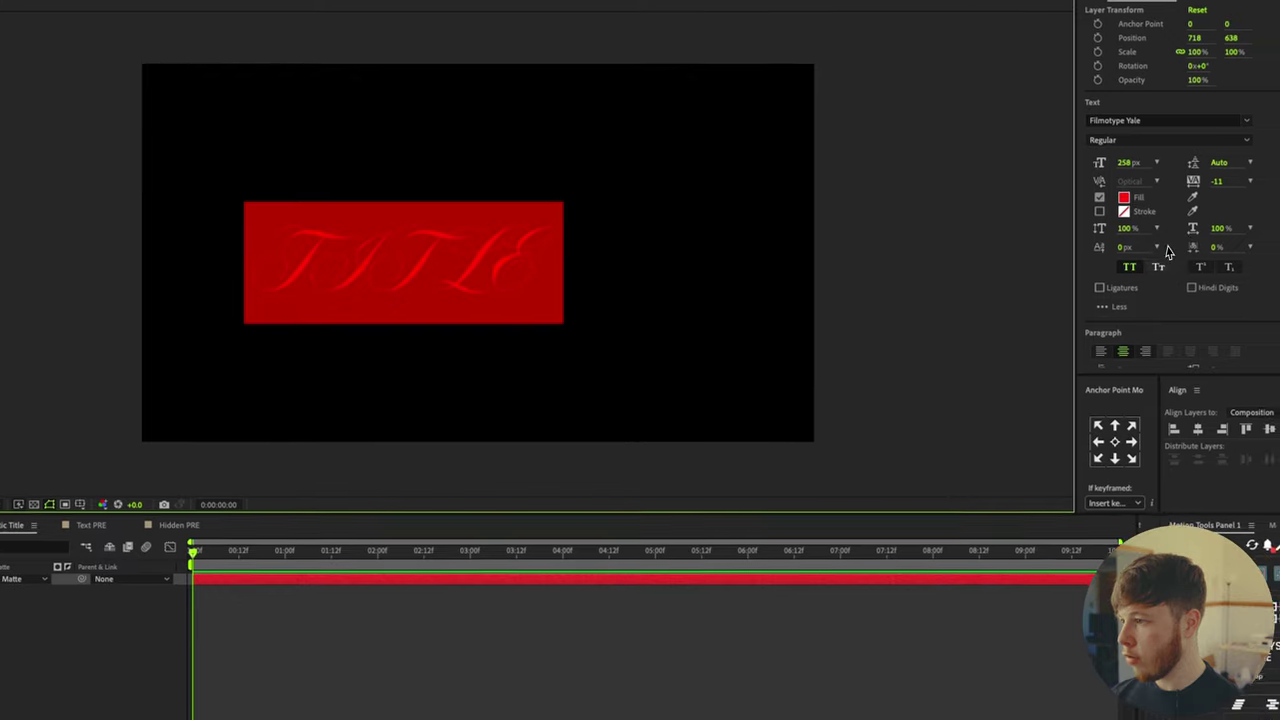
Turn off All Caps for the title text and enlarge its font size to 671 px.
click(1130, 267)
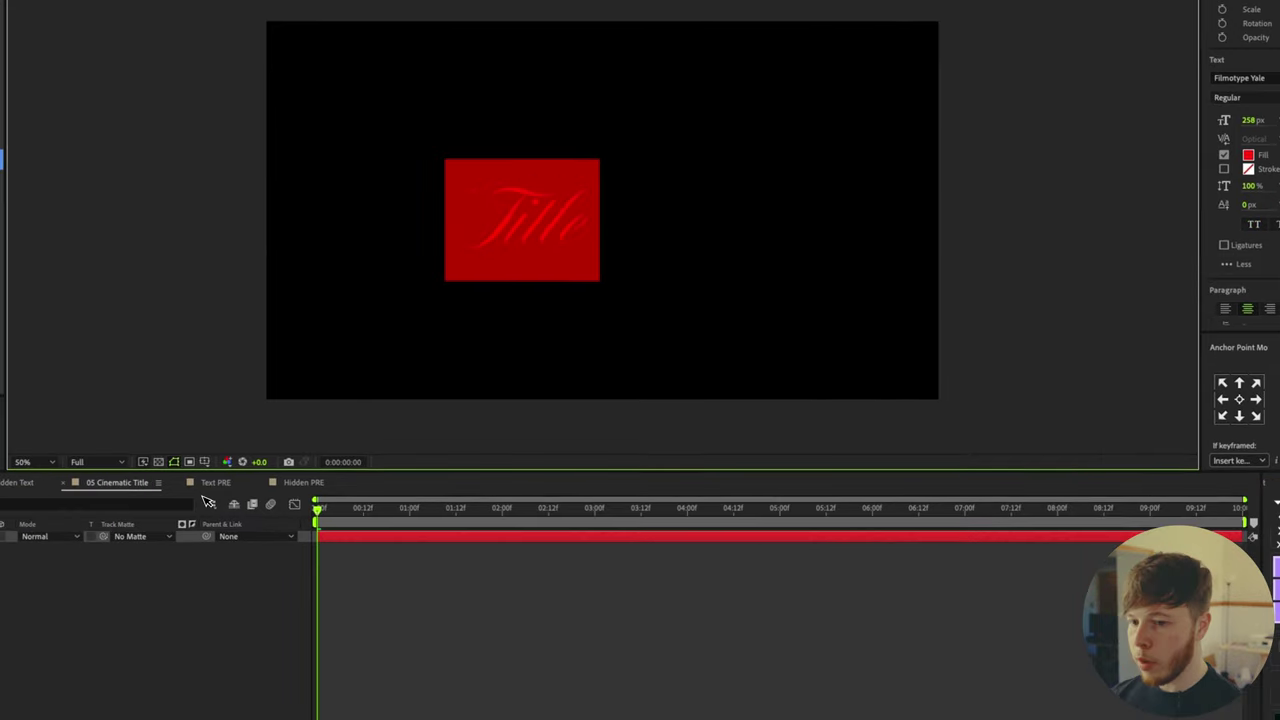
click(49, 451)
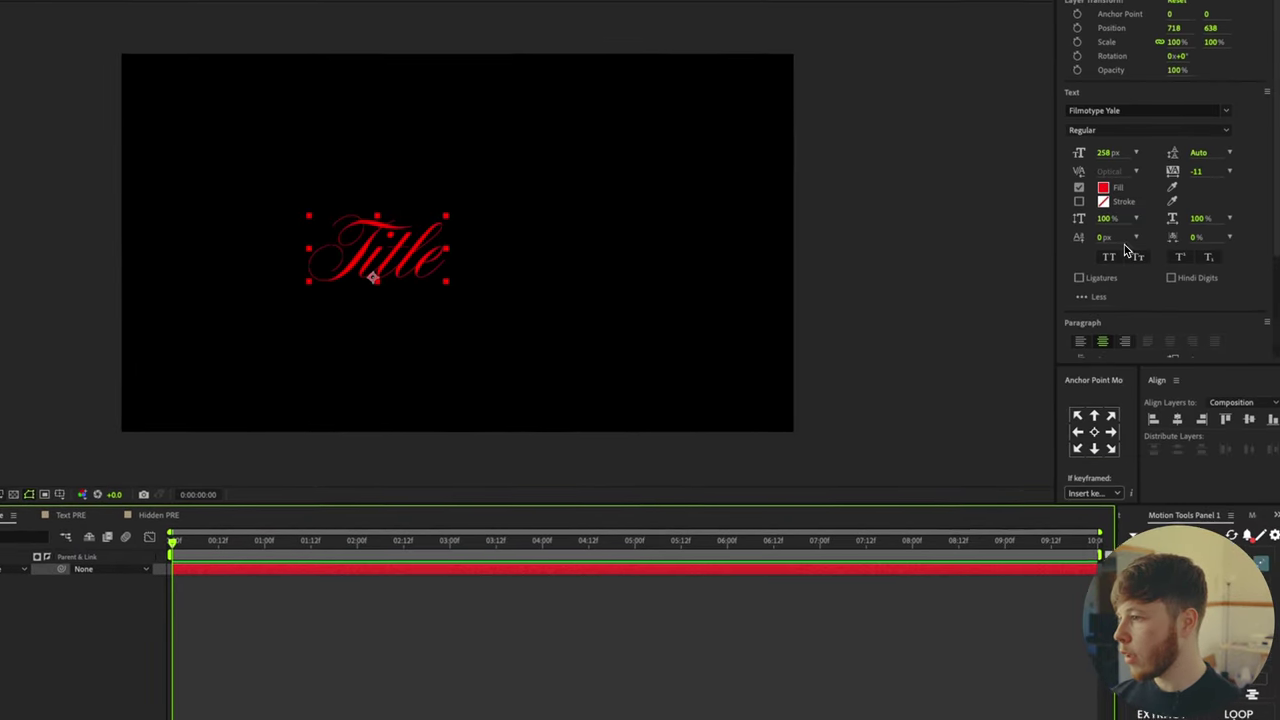
drag(1245, 143, 1279, 143)
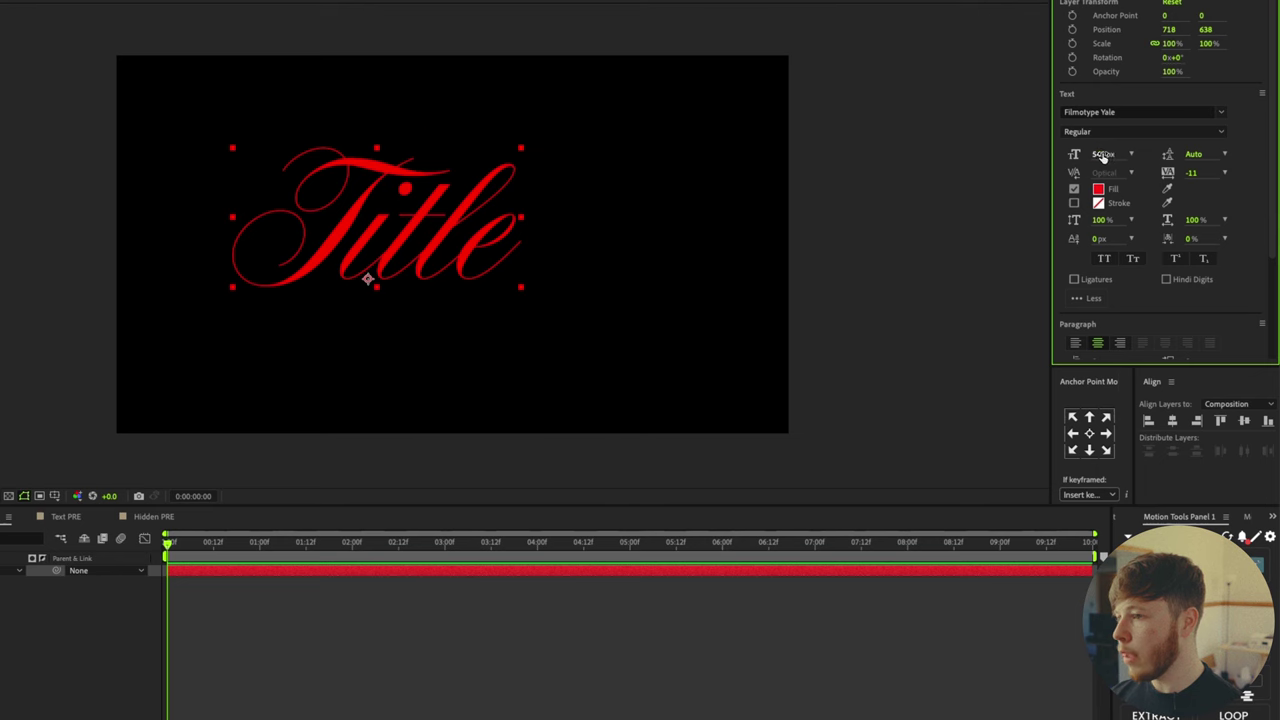
drag(1103, 156, 1229, 156)
Center the title horizontally and vertically in the composition.
click(1172, 420)
click(1244, 420)
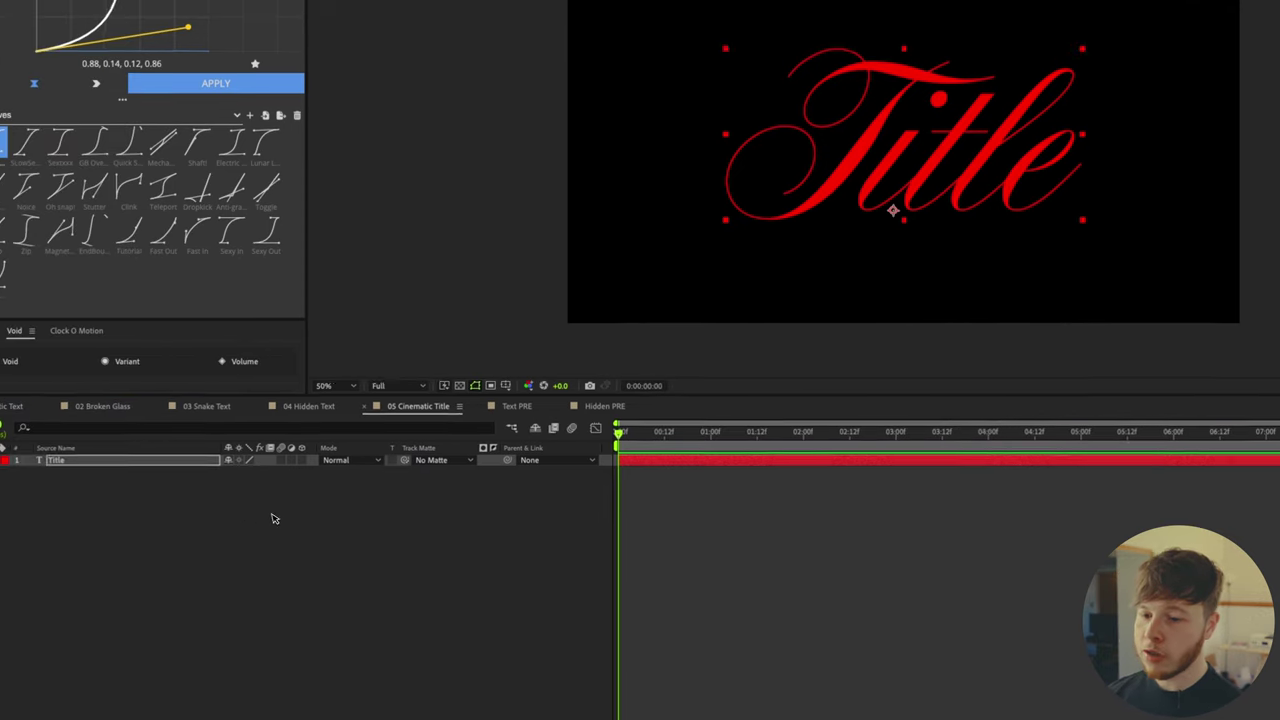
click(152, 574)
Add an Opacity animator to the Title layer's text and move the current time to 0:00:01:11.
click(106, 433)
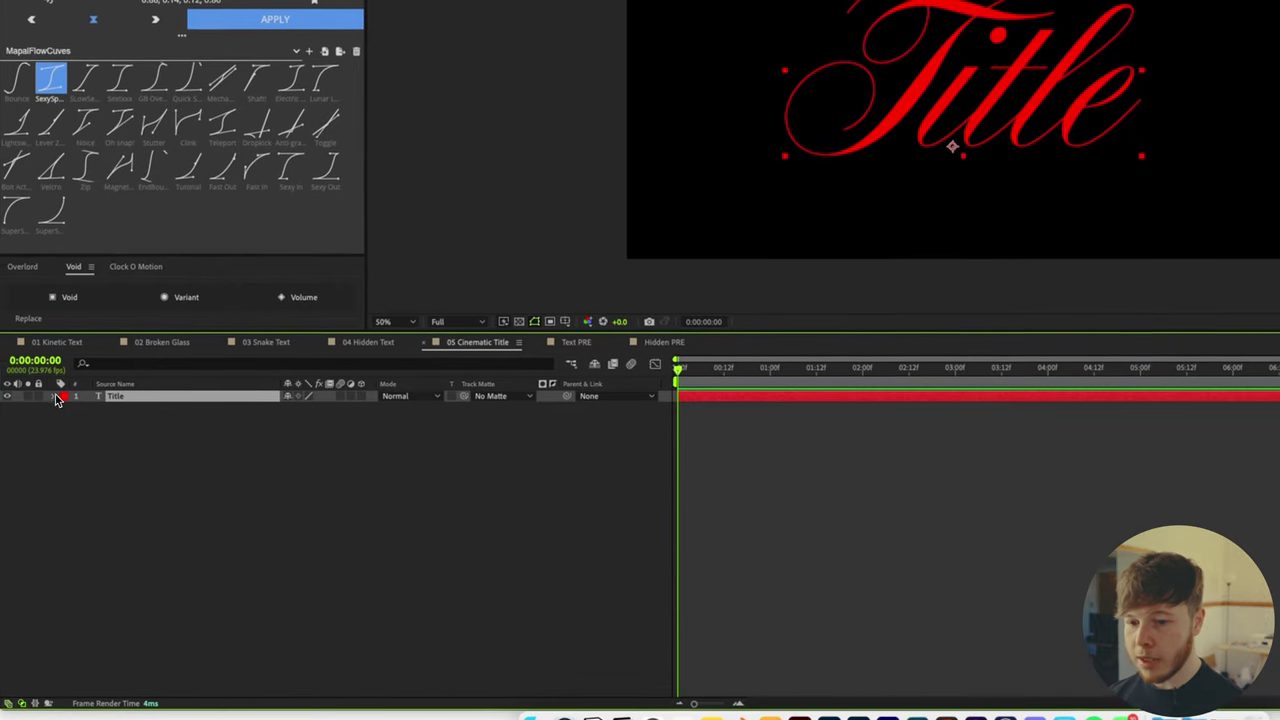
click(56, 396)
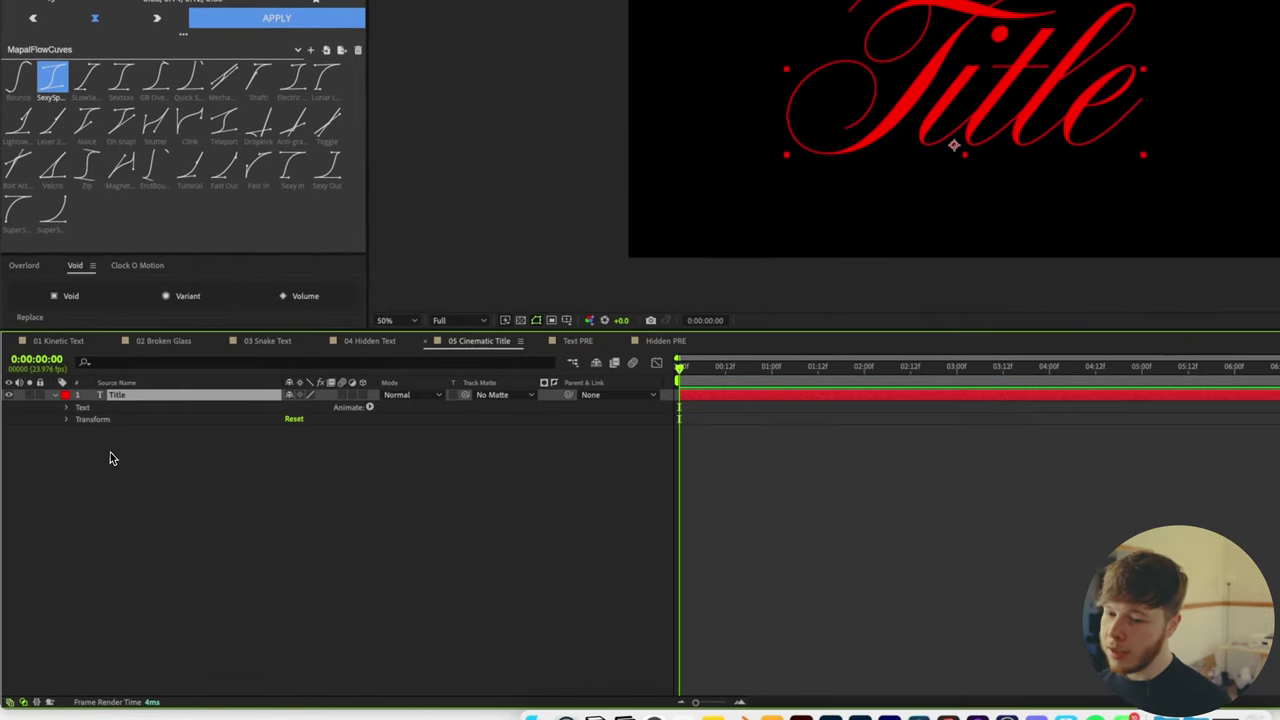
click(369, 408)
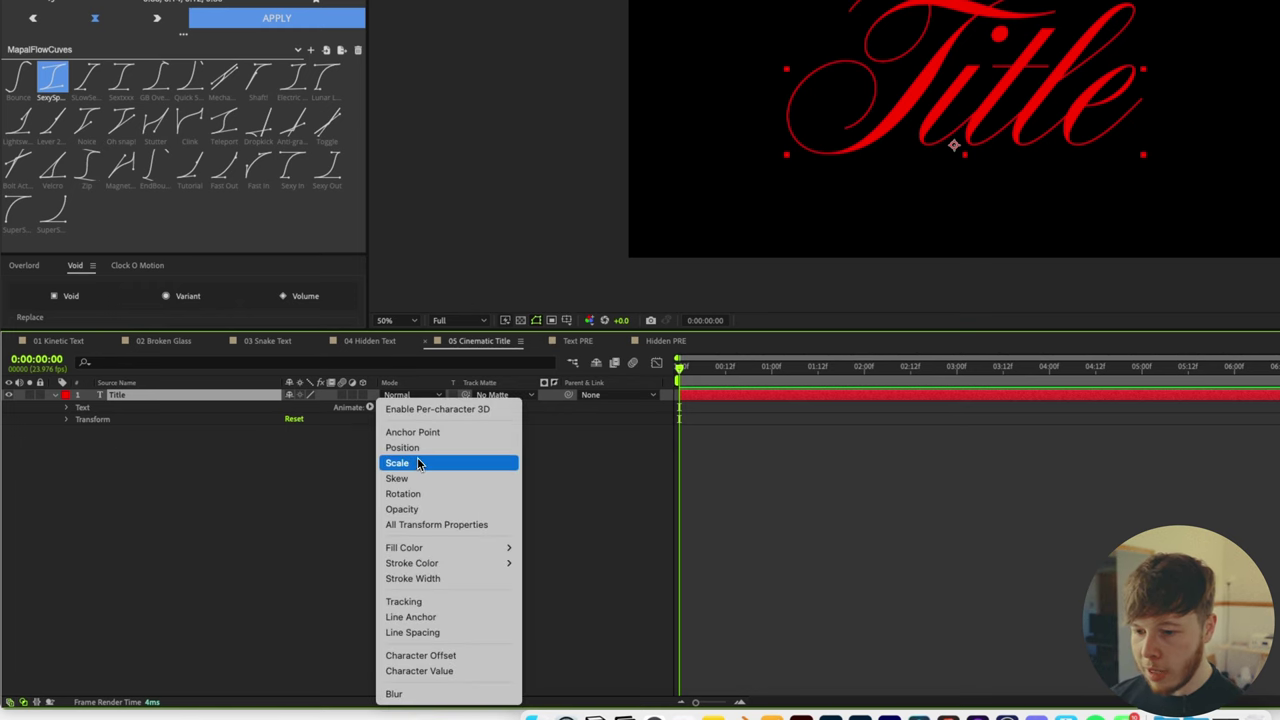
drag(700, 376, 809, 381)
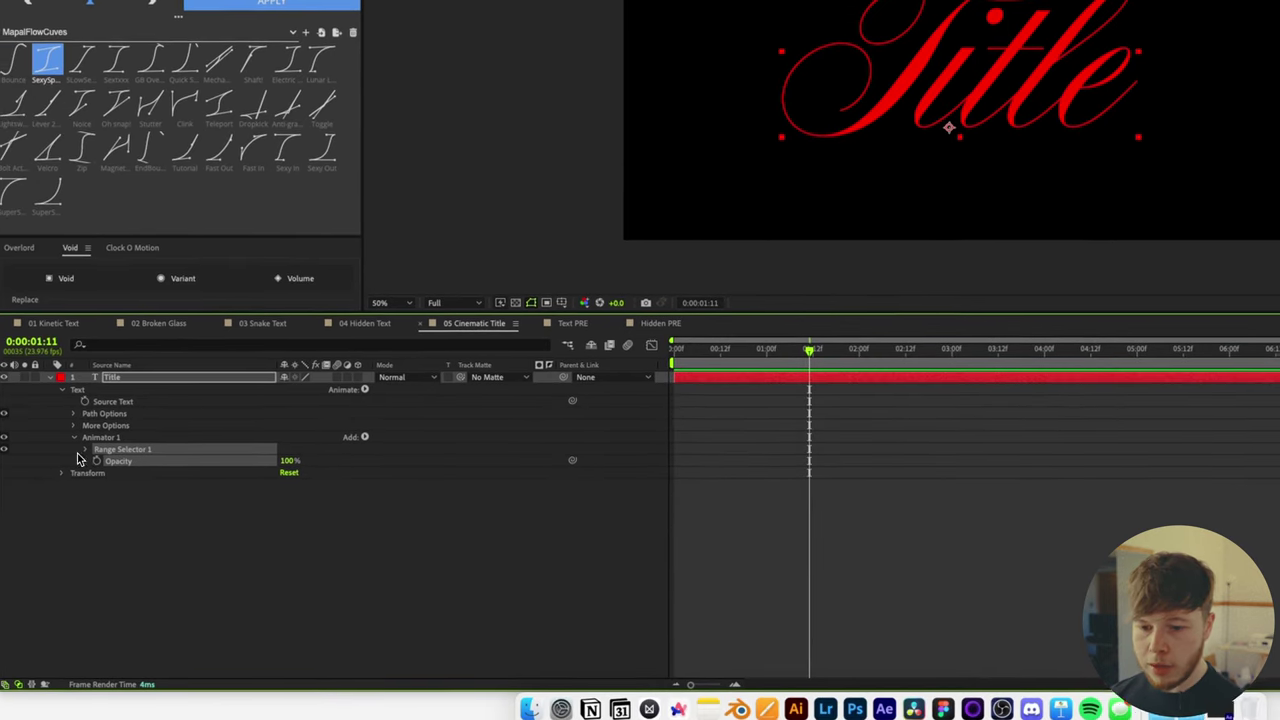
Expand the title animator's range selector and add a Wiggly selector to the animator.
click(50, 484)
click(110, 435)
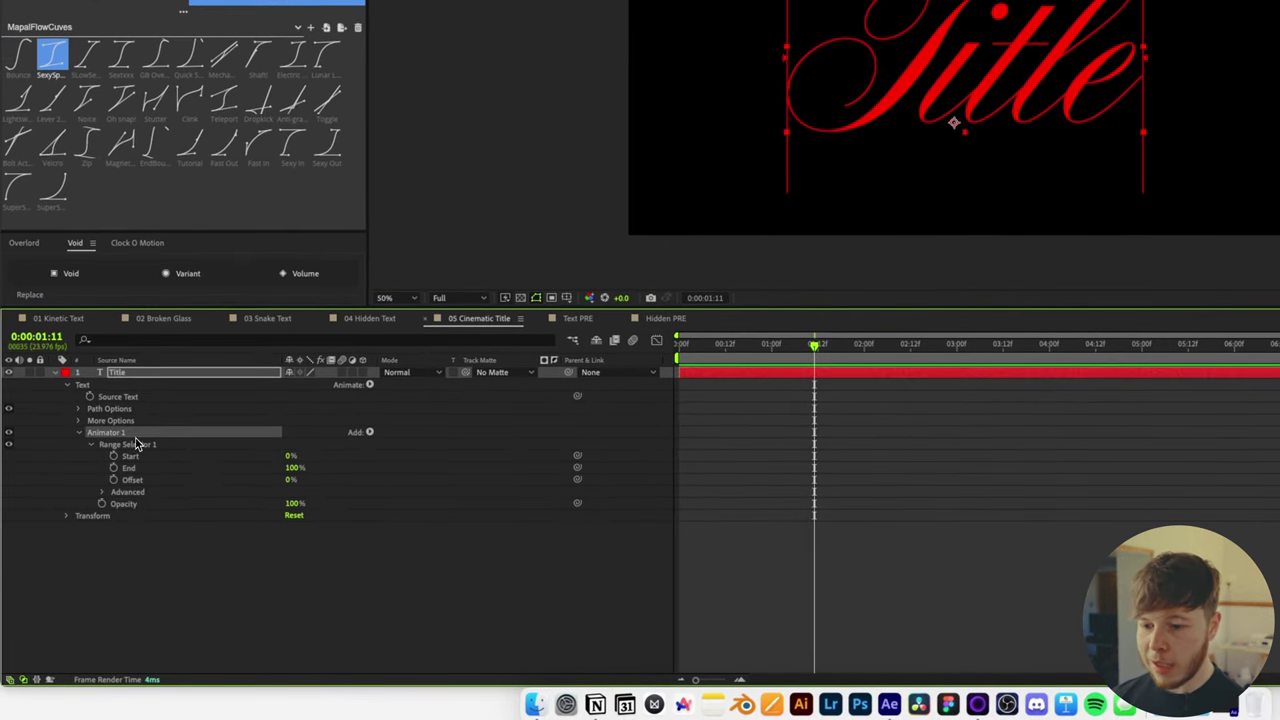
click(366, 432)
mouse_move(400, 448)
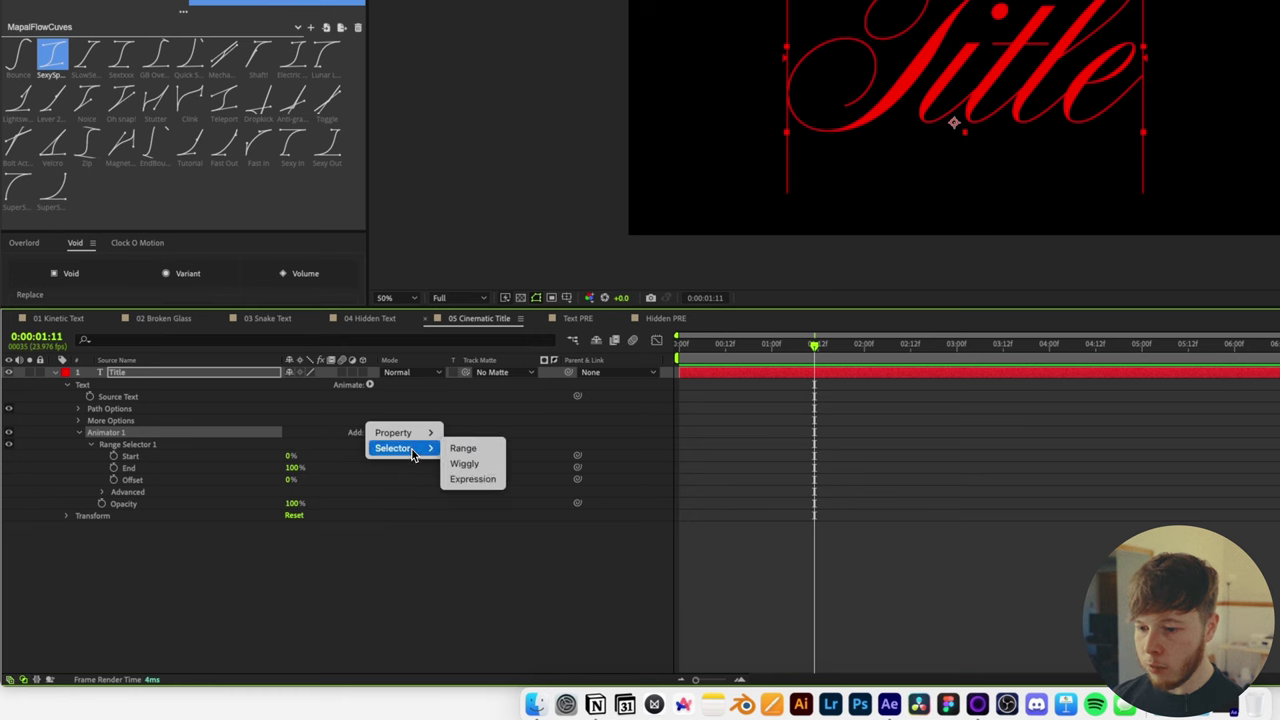
click(464, 463)
Rename the title's text animator as Opacity Flicker.
click(134, 438)
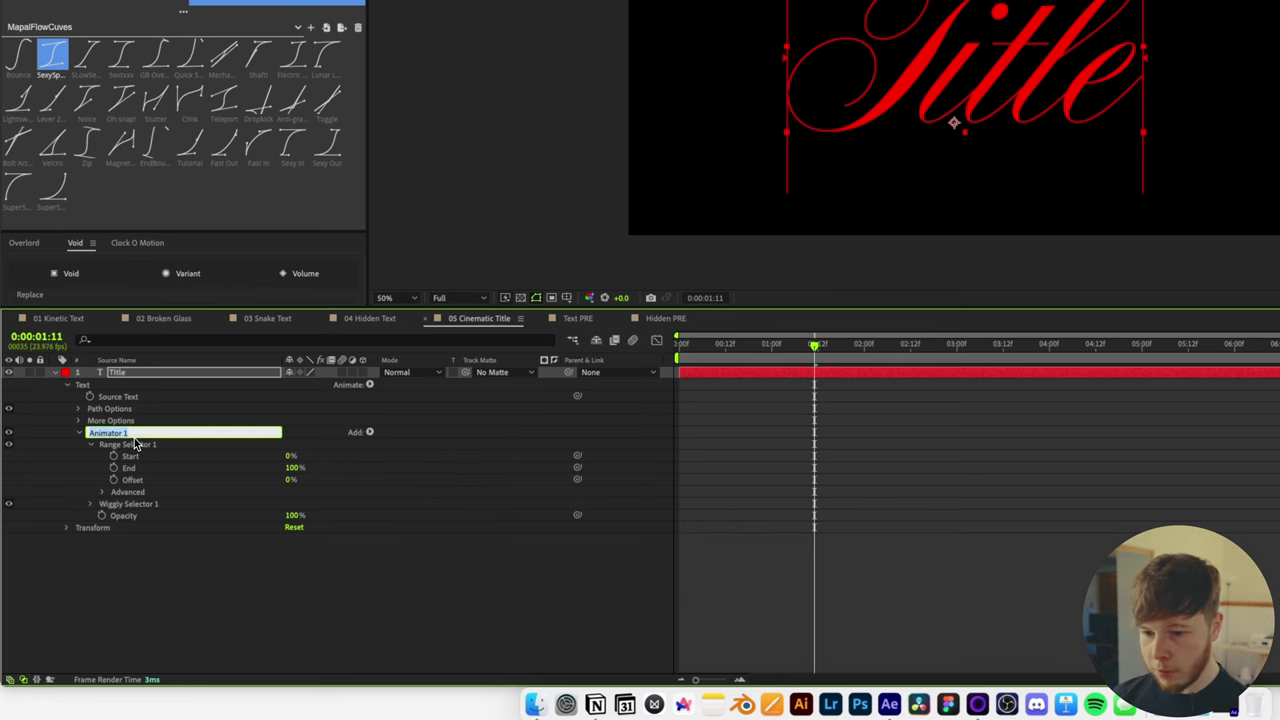
text(Opac)
text(ity Flicker)
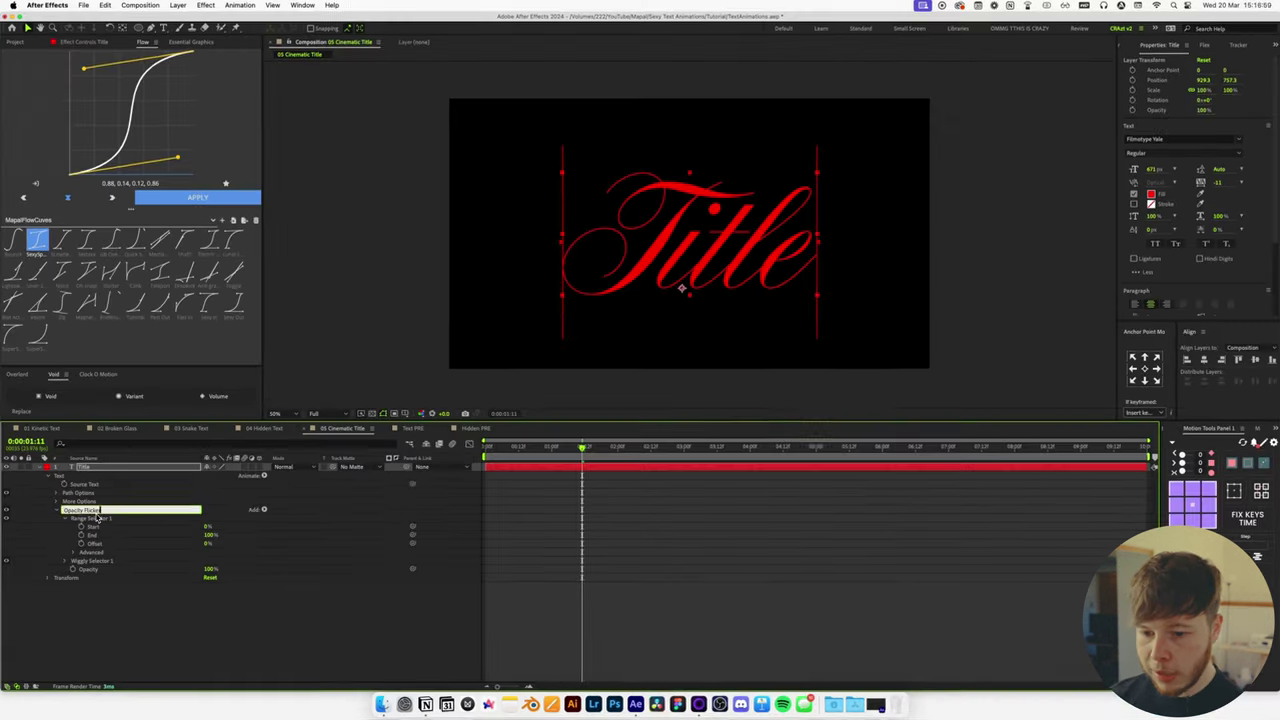
key(Return)
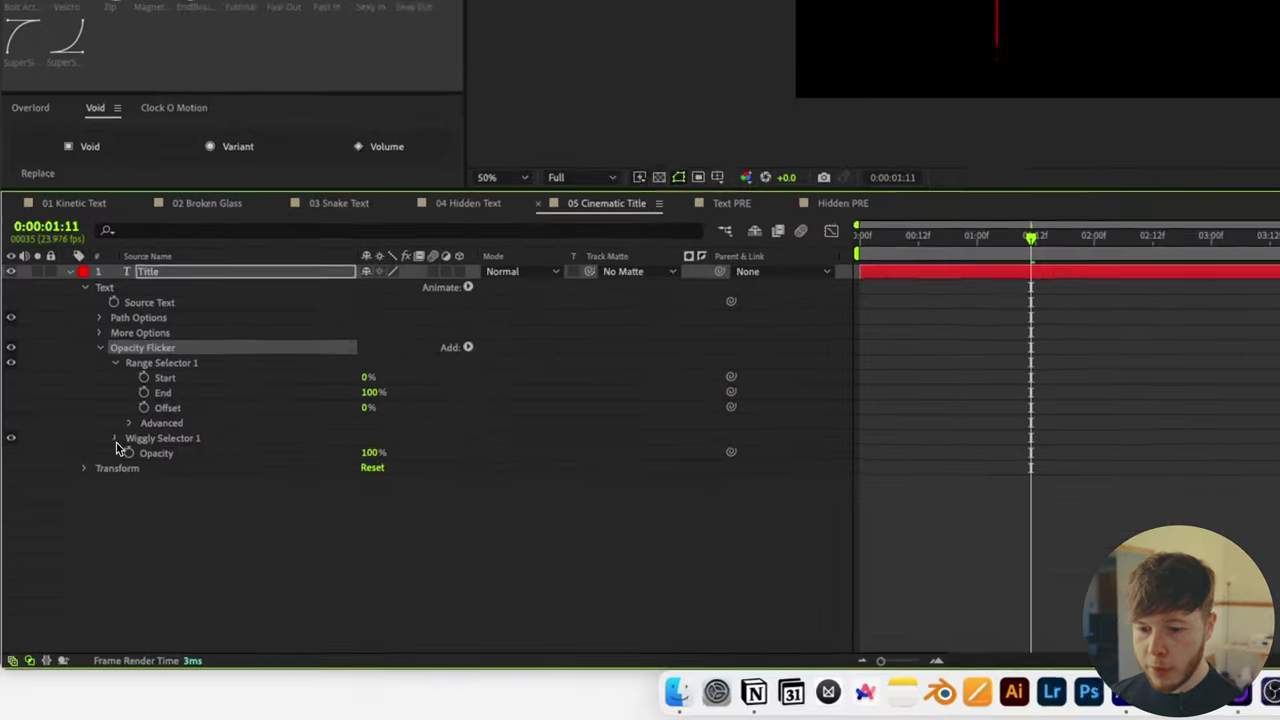
Set the Wiggly Selector's Wiggles/Second to 0 and its Correlation to 0%.
click(67, 562)
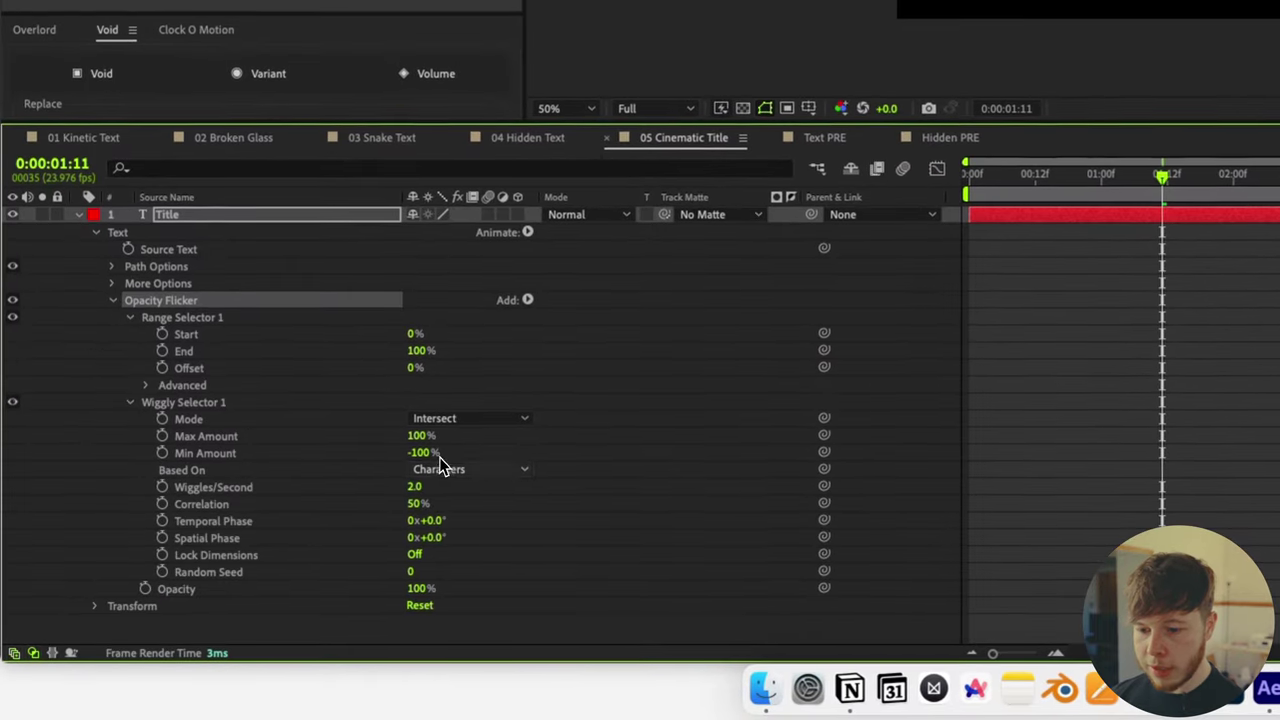
click(414, 486)
text(0)
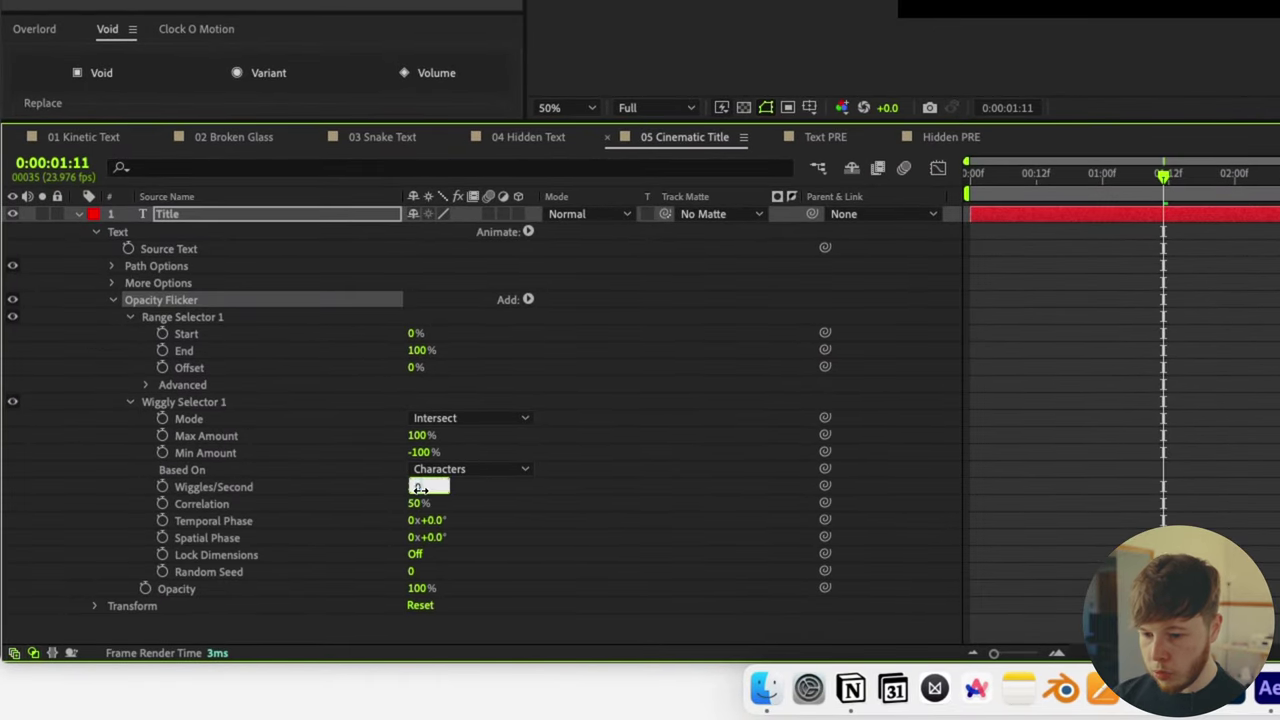
key(Tab)
text(0)
key(Return)
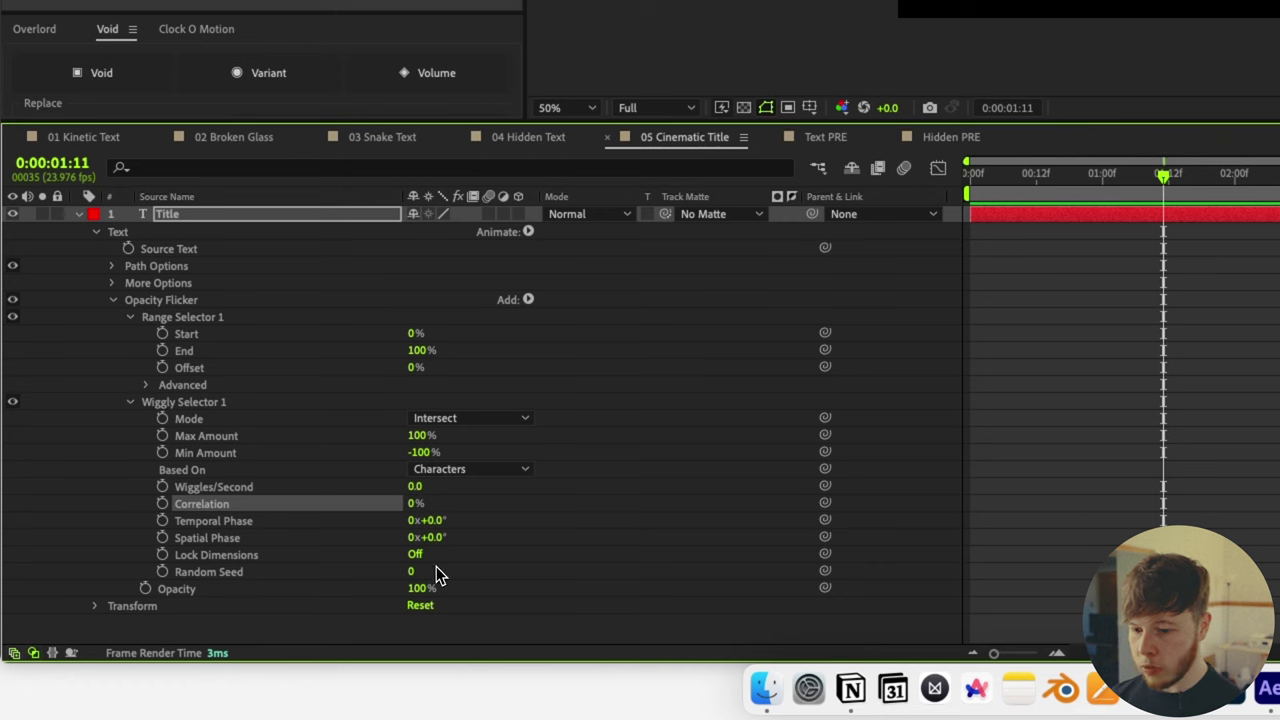
Set the Opacity Flicker animator's opacity to 0%.
key(super+shift+a)
click(420, 588)
text(0)
key(Return)
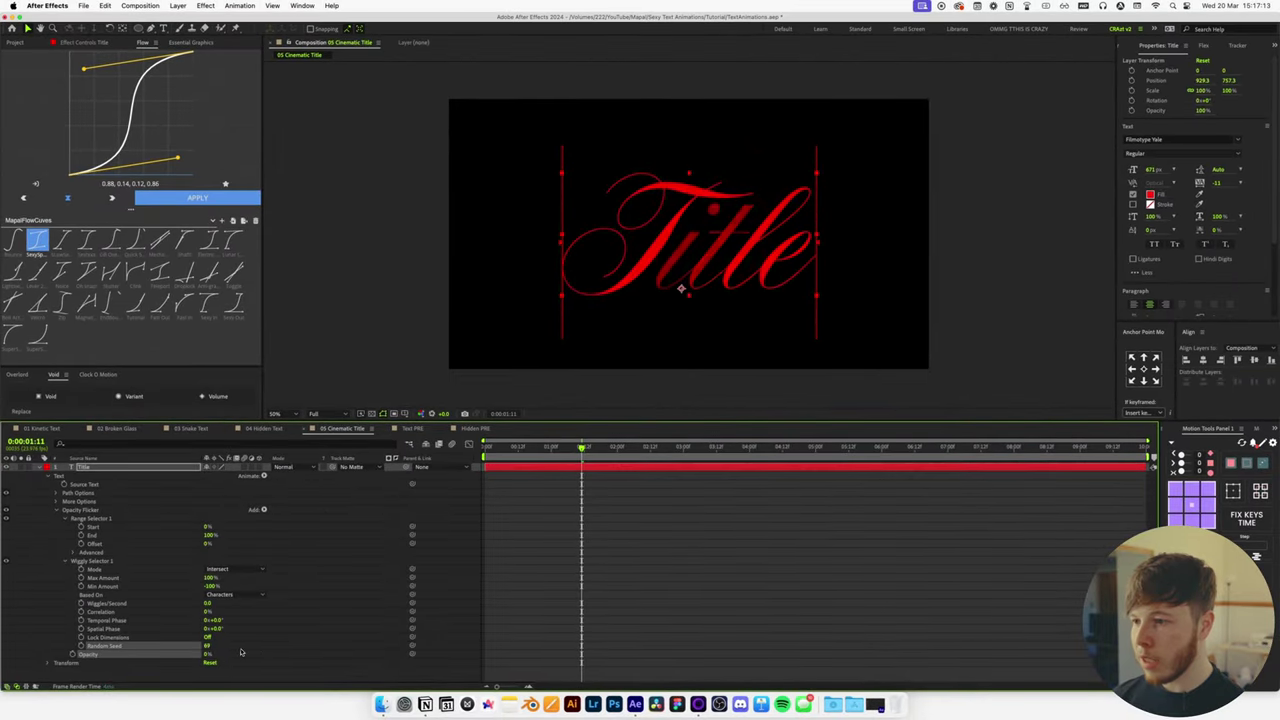
Undo the Random Seed test change, then keyframe Random Seed from 0 at the first frame to 100 at 0:00:01:12.
key(super+z)
key(Home)
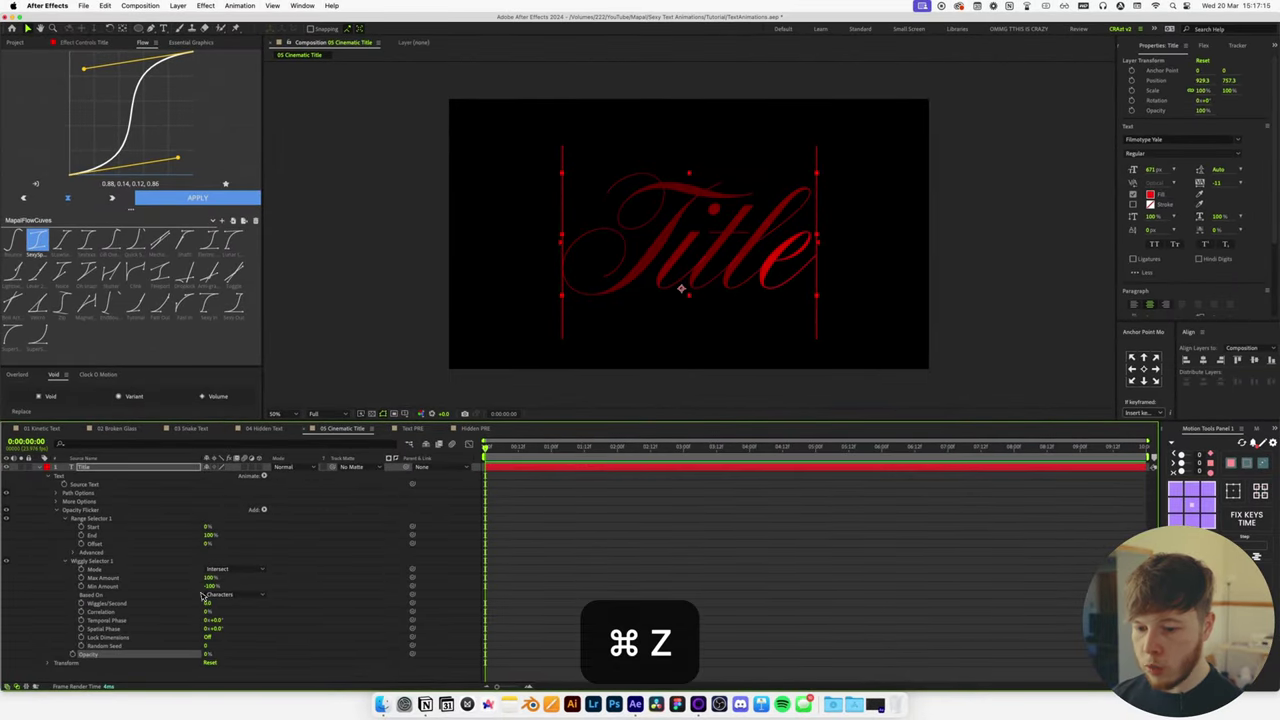
click(82, 646)
click(549, 455)
drag(549, 455, 586, 465)
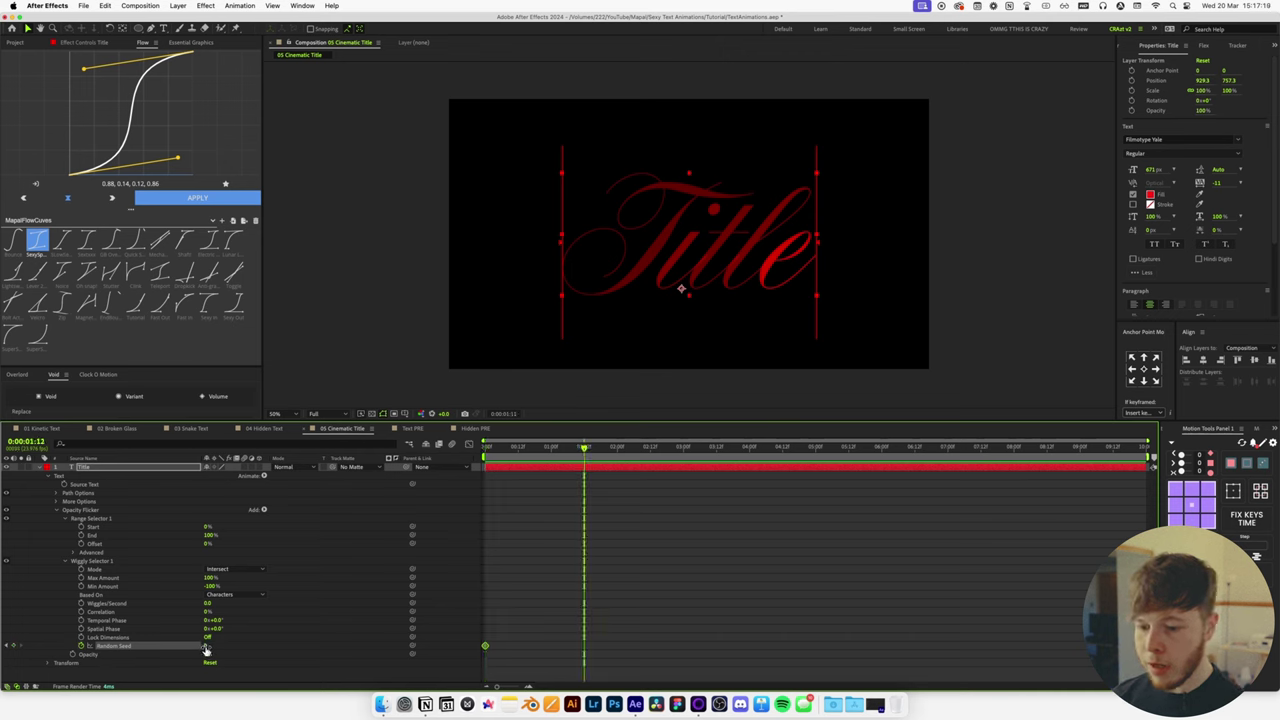
key(Return)
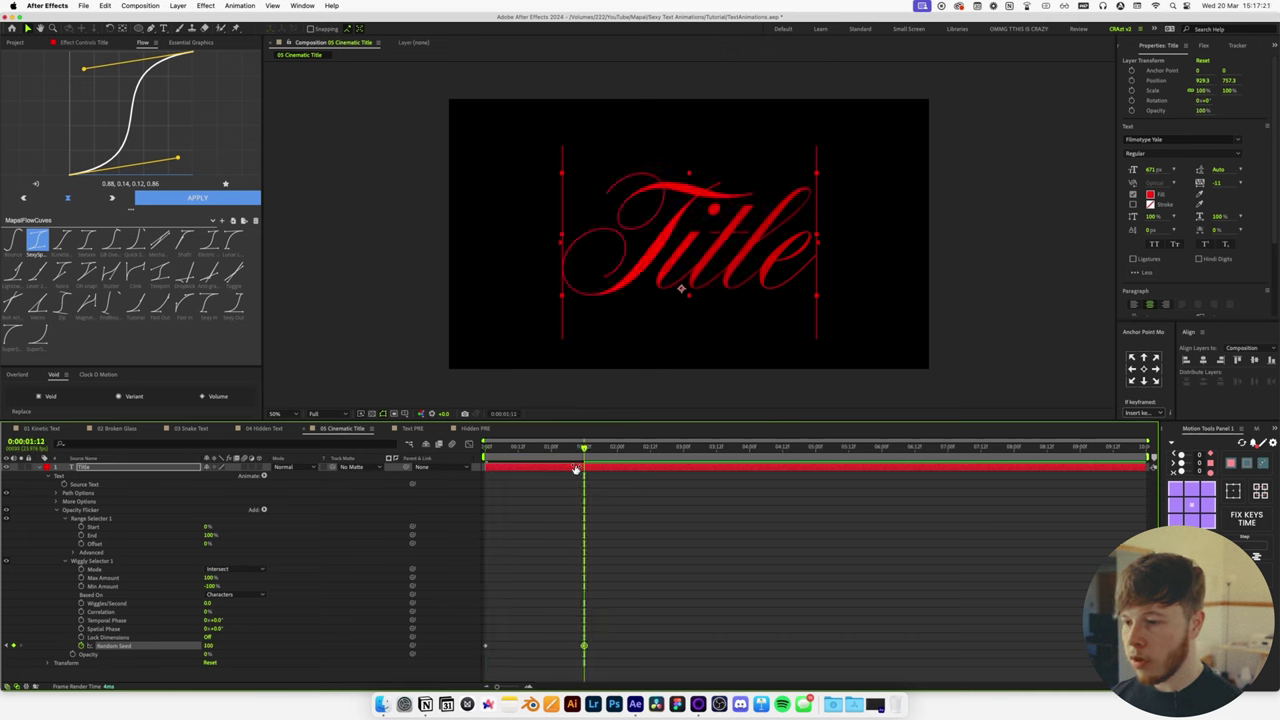
Preview the flickering title from the first frame, then clear the layer selection.
key(space)
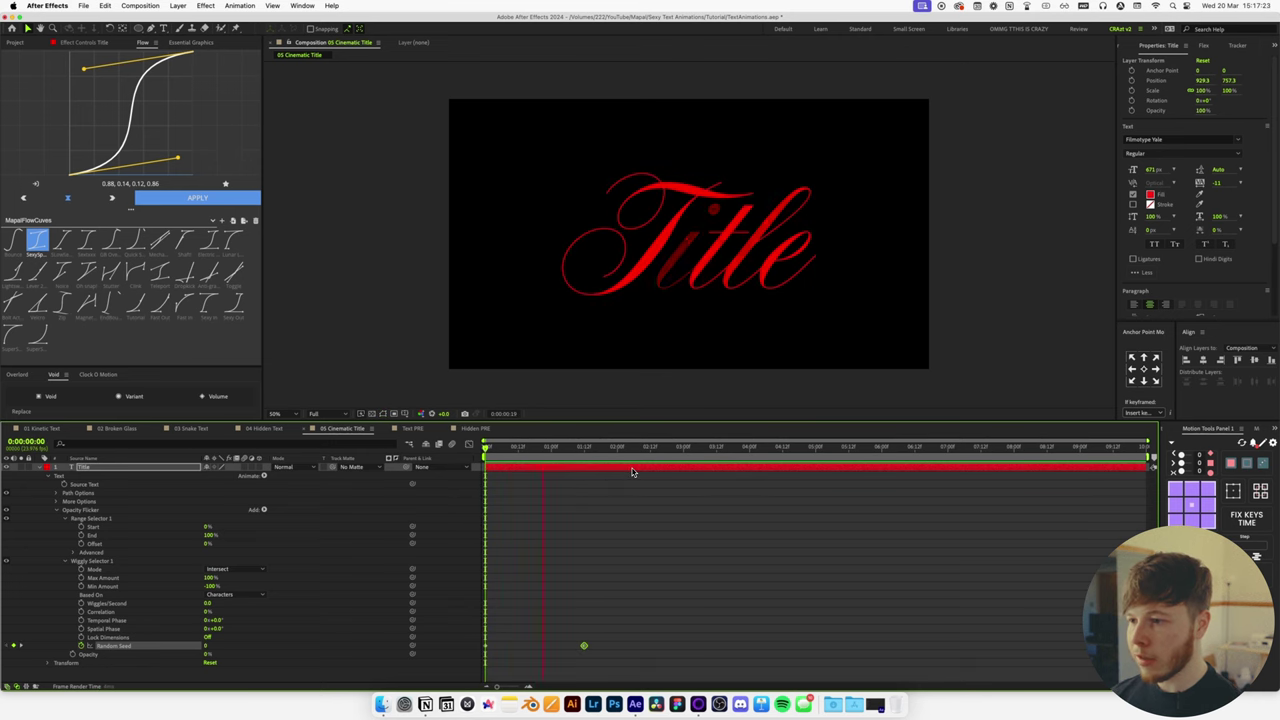
key(space)
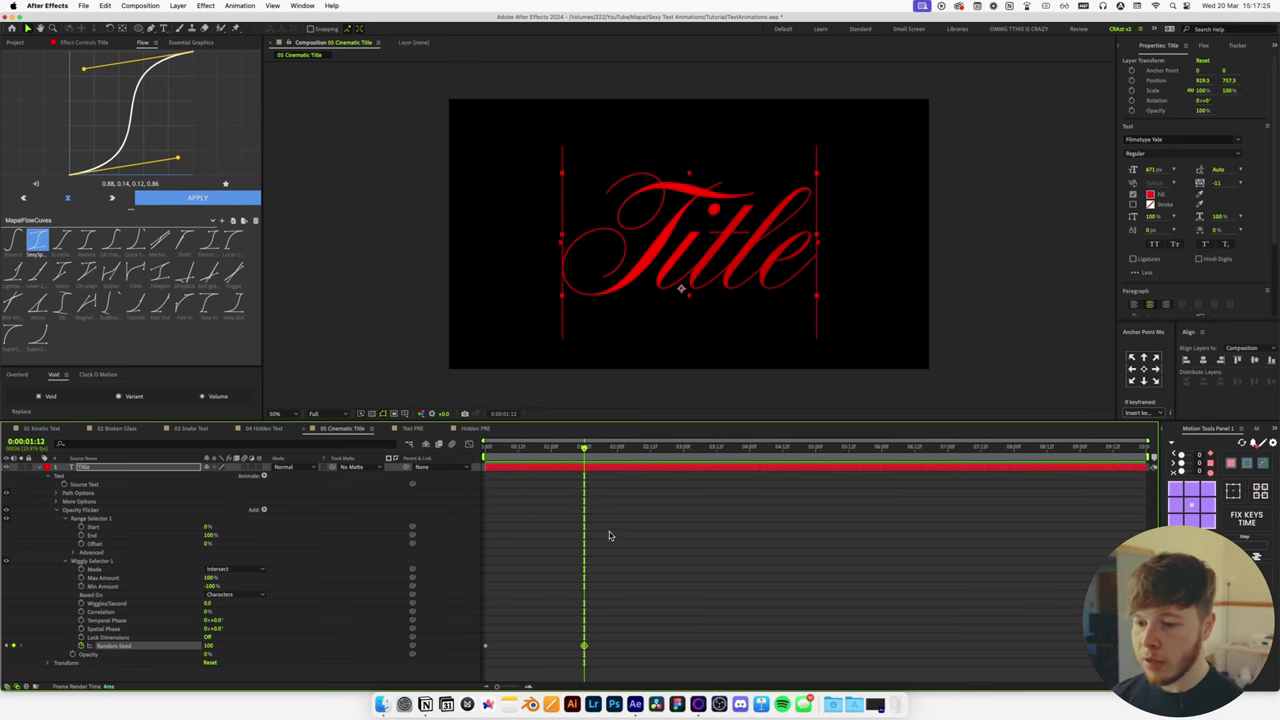
click(583, 530)
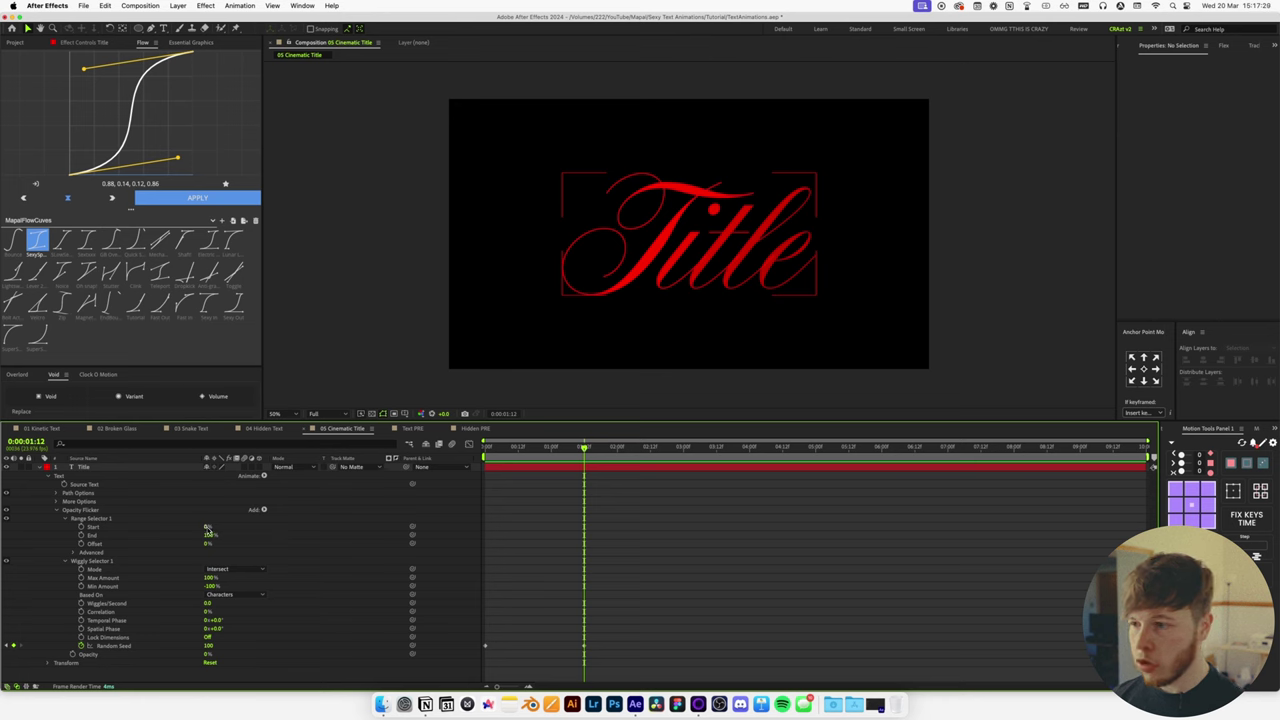
Keyframe the range selector's Start from 0% at the first frame to 100% at 0:00:01:12 and preview the reveal.
click(95, 527)
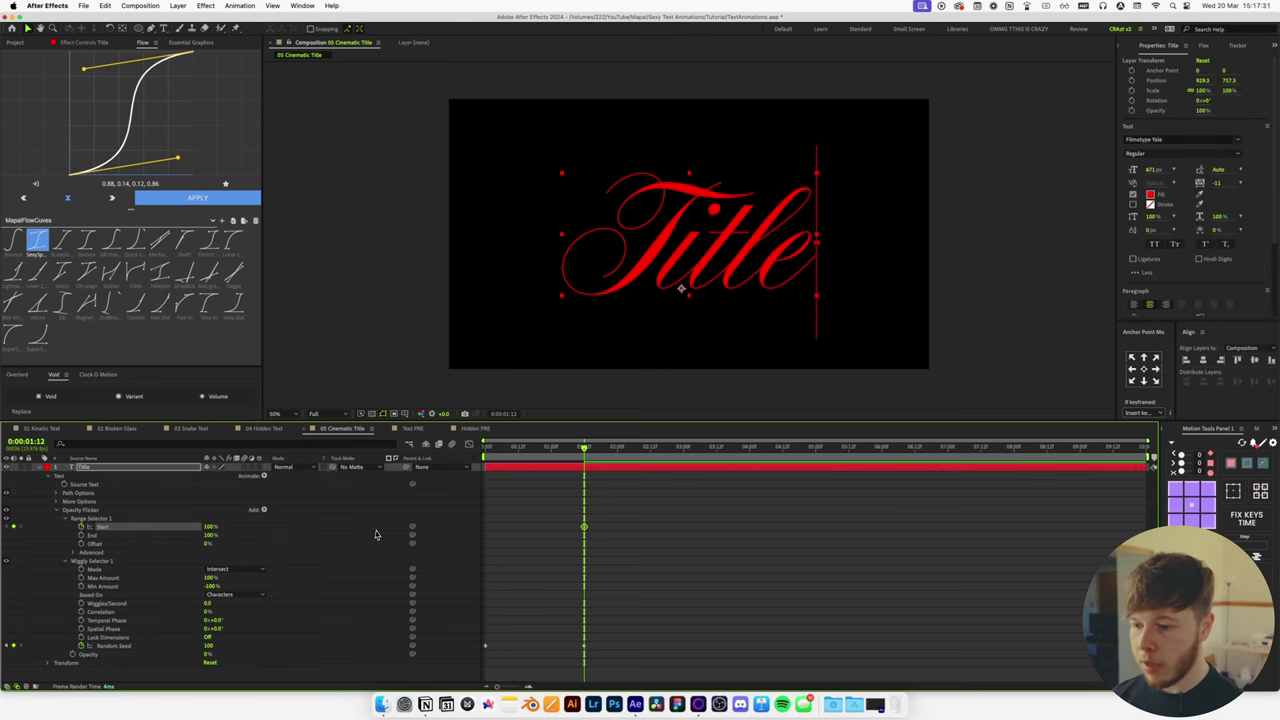
drag(585, 447, 485, 447)
drag(208, 527, 51, 538)
click(646, 546)
key(space)
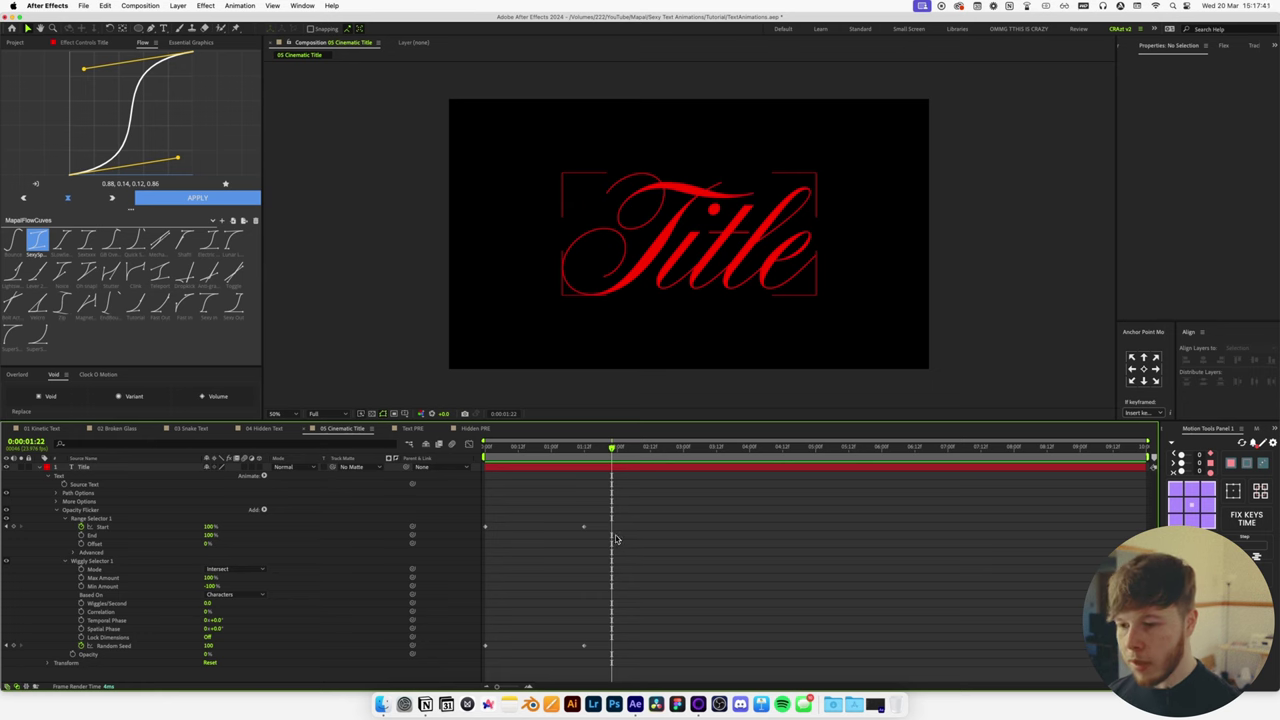
Show only the Title layer's keyframed properties and apply the Deep Glow effect to the layer at 0:00:00:17.
key(u)
drag(550, 458, 531, 458)
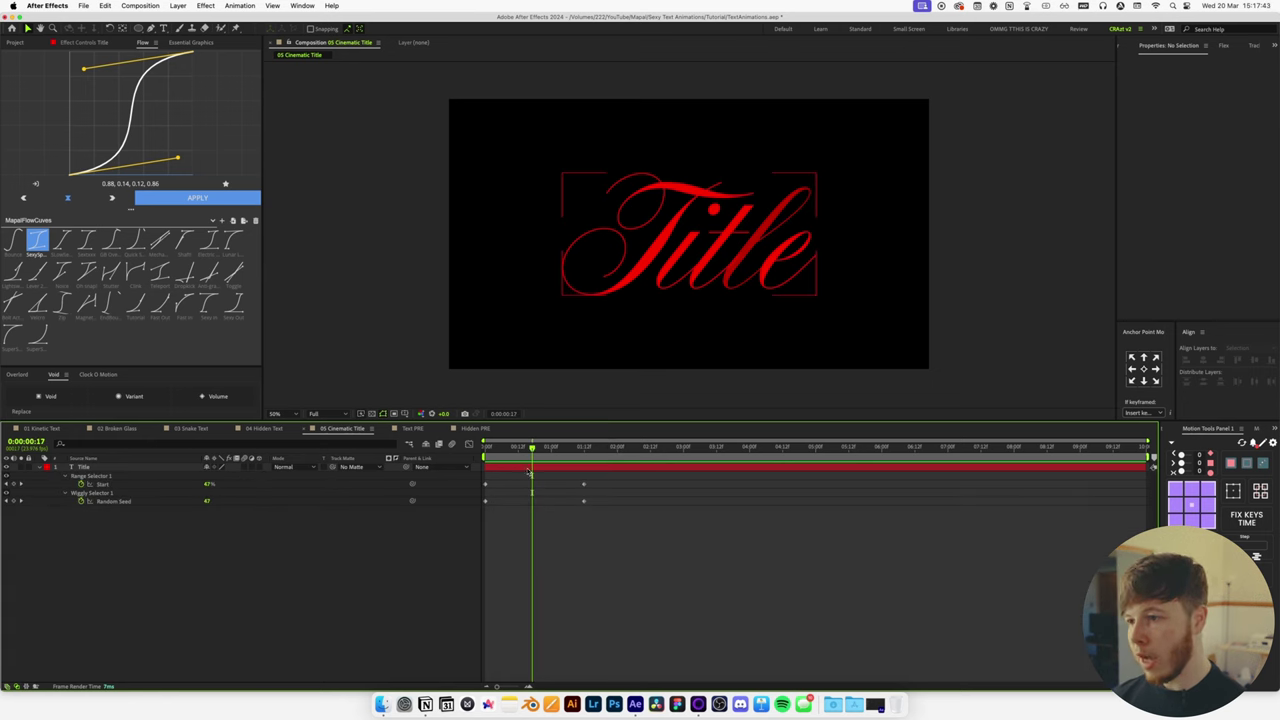
click(527, 472)
key(ctrl+space)
text(de)
key(Return)
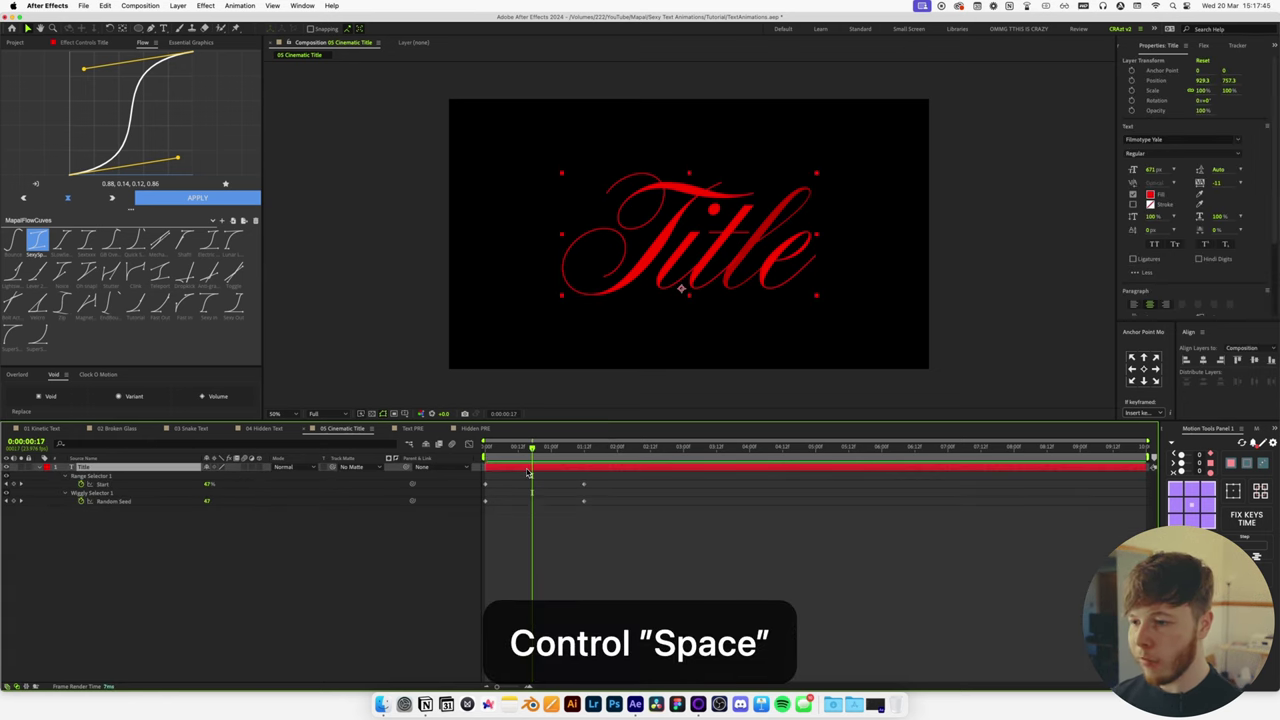
Set the Deep Glow's radius to 30 and its exposure to 0.3.
click(70, 43)
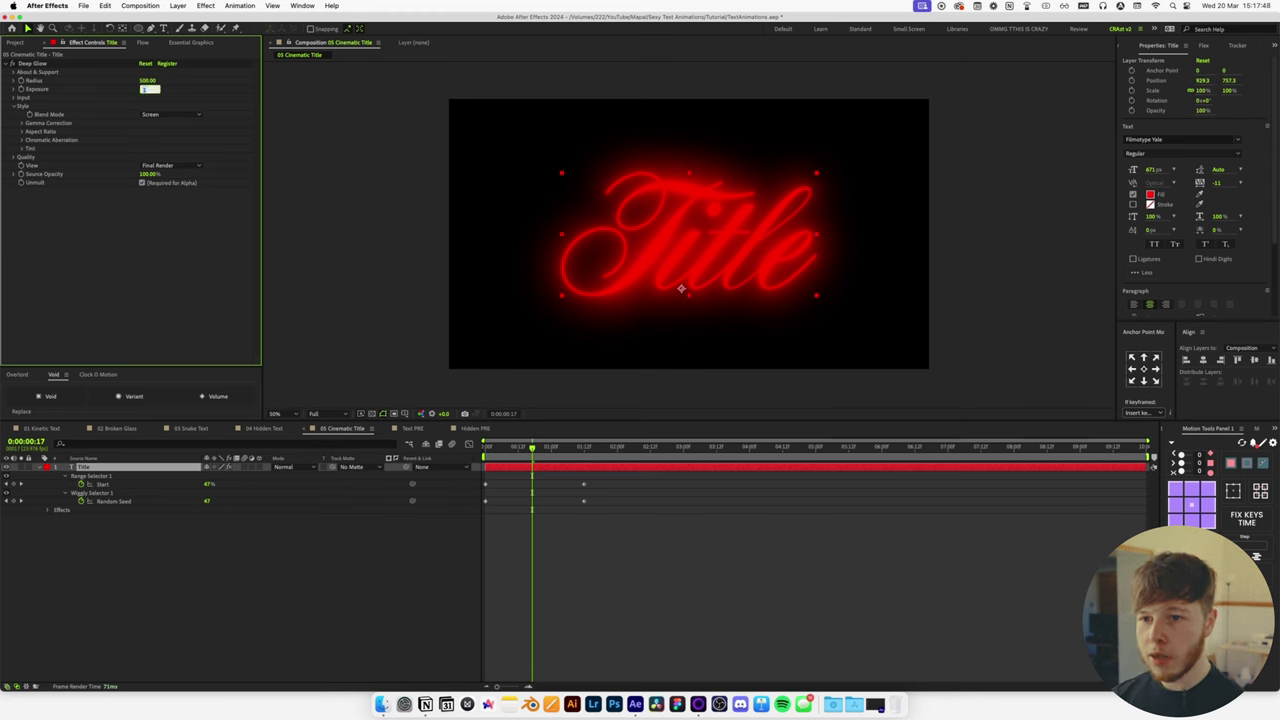
text(0.3)
key(Return)
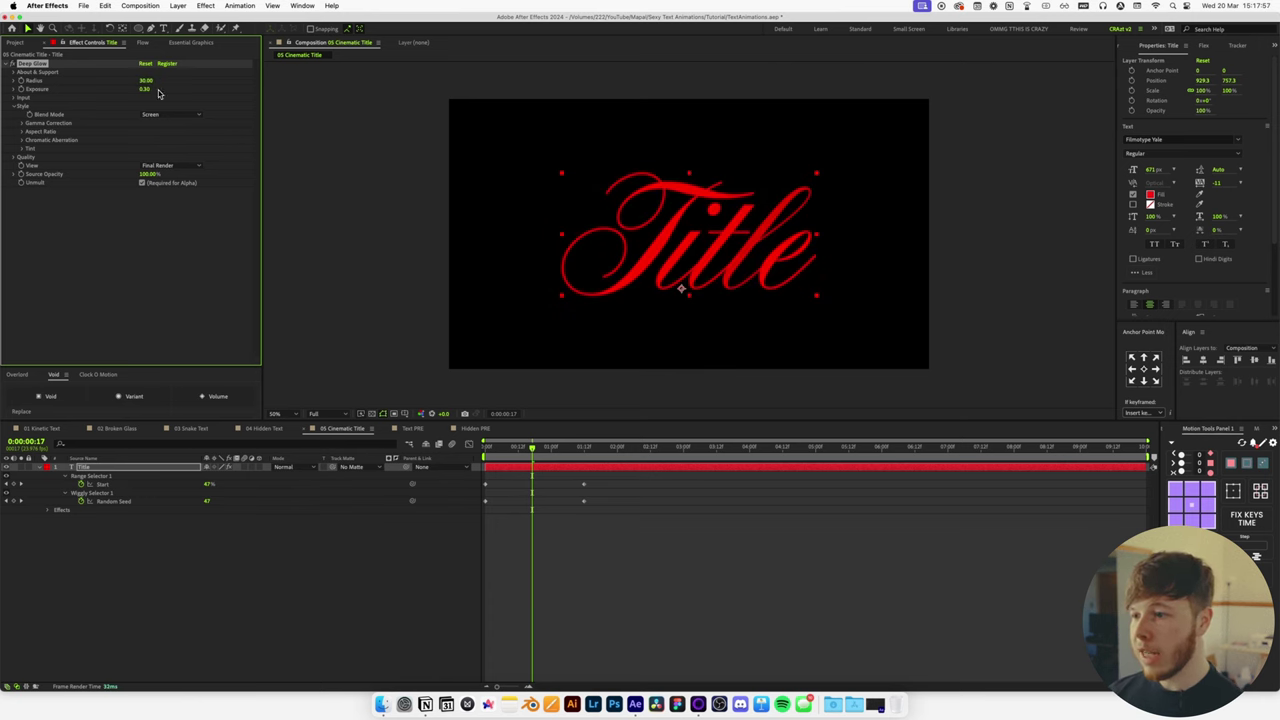
Add a Fast Box Blur effect to the title and place it above Deep Glow in the effect order.
scroll(607, 219, up, 4)
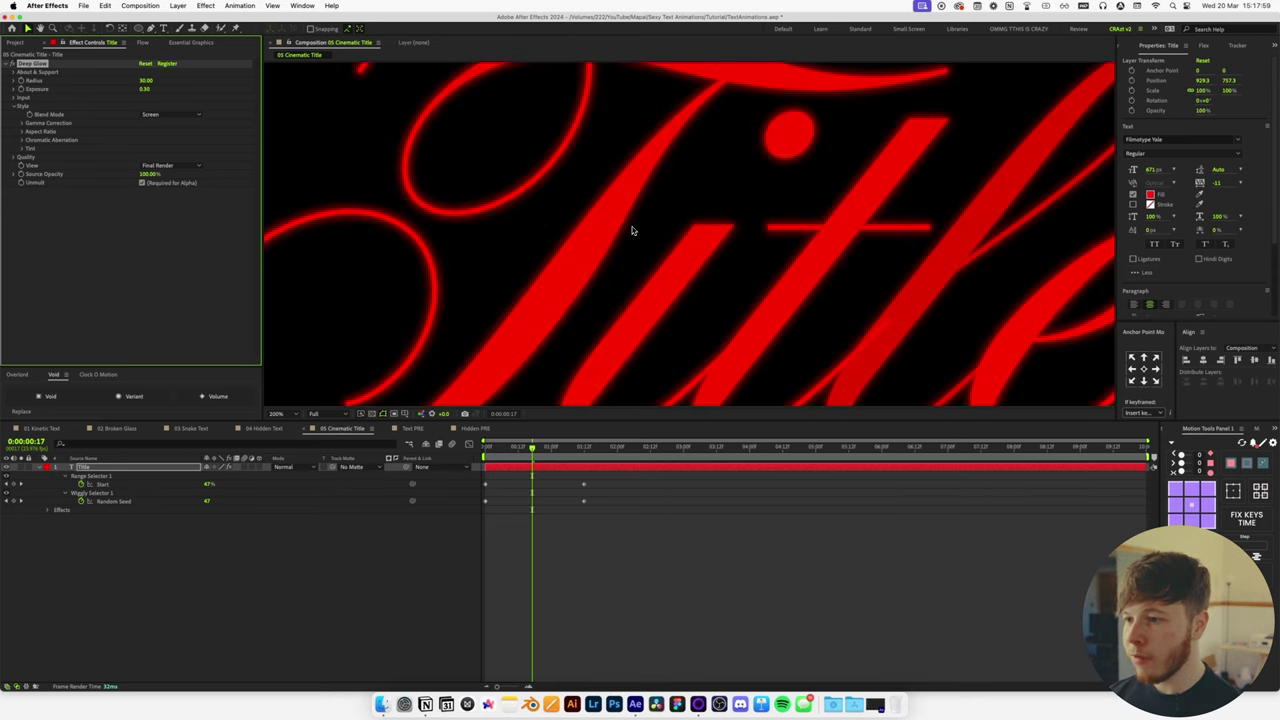
key(ctrl+space)
text(fast)
key(Return)
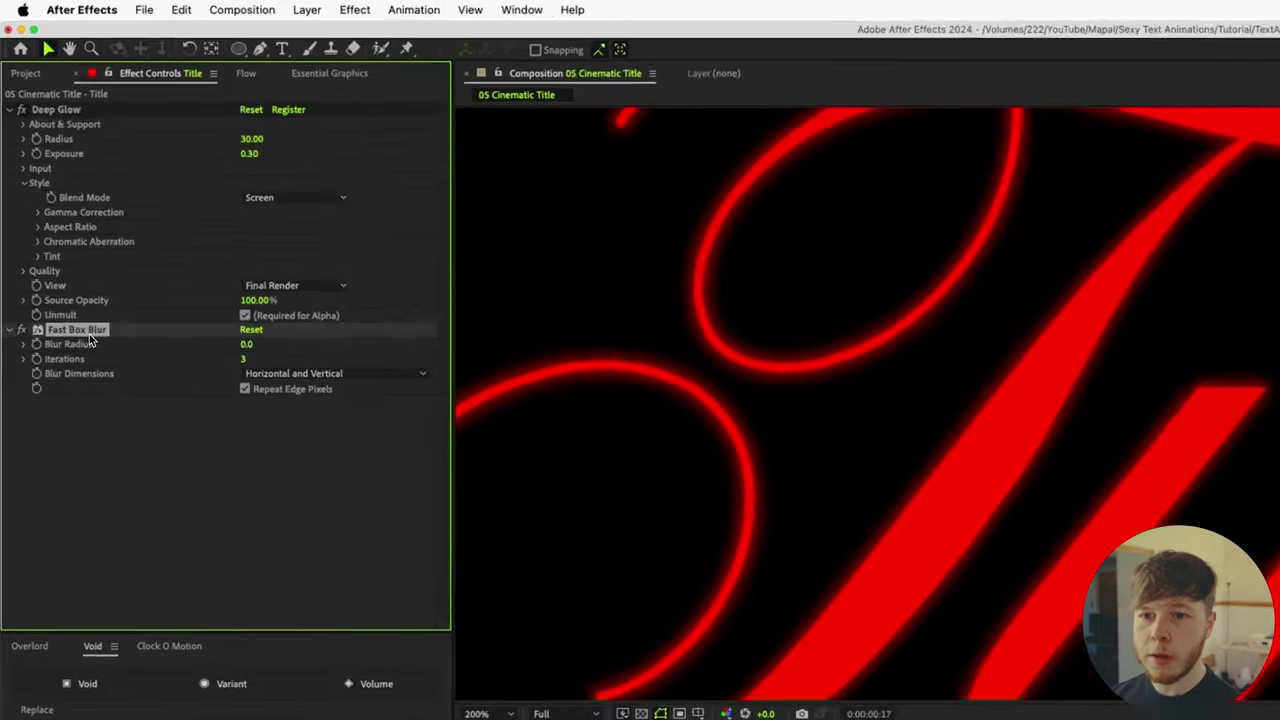
drag(51, 192, 36, 60)
Set the Fast Box Blur's iterations to 12 and its blur radius to 0.1, then scrub through the title animation.
click(285, 161)
text(12)
key(Return)
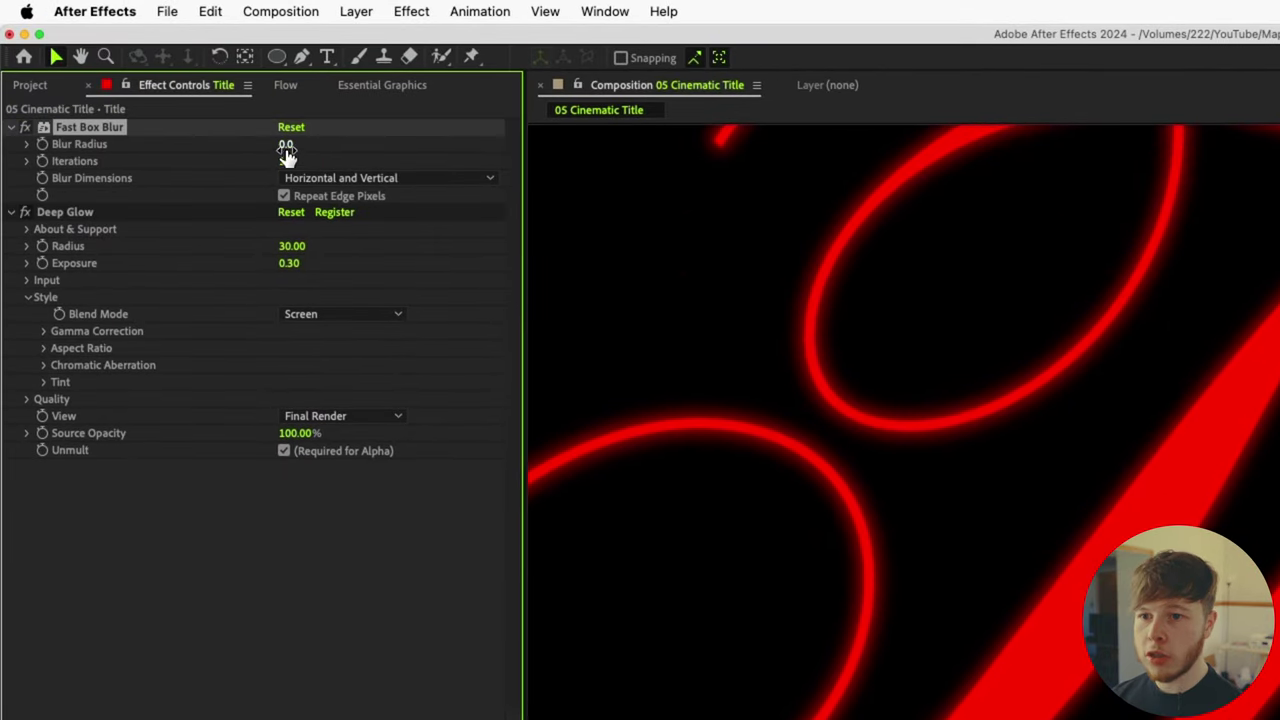
click(286, 144)
text(0.2)
key(Return)
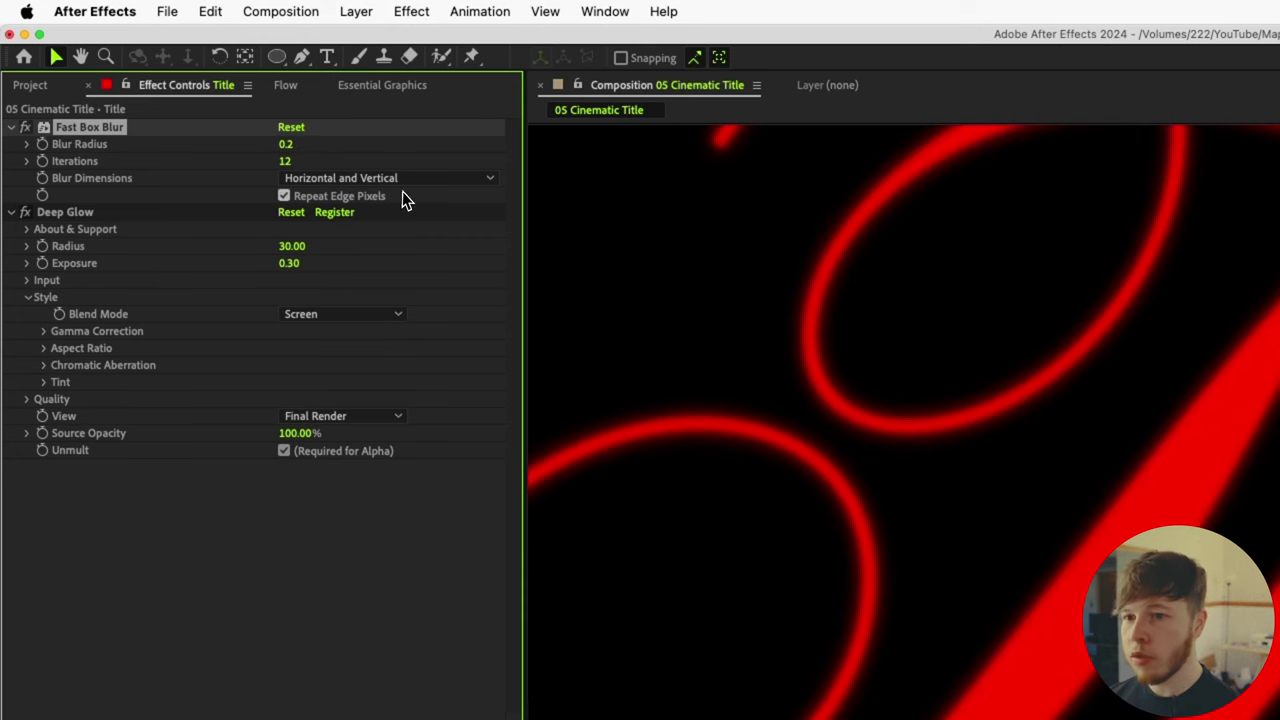
click(286, 144)
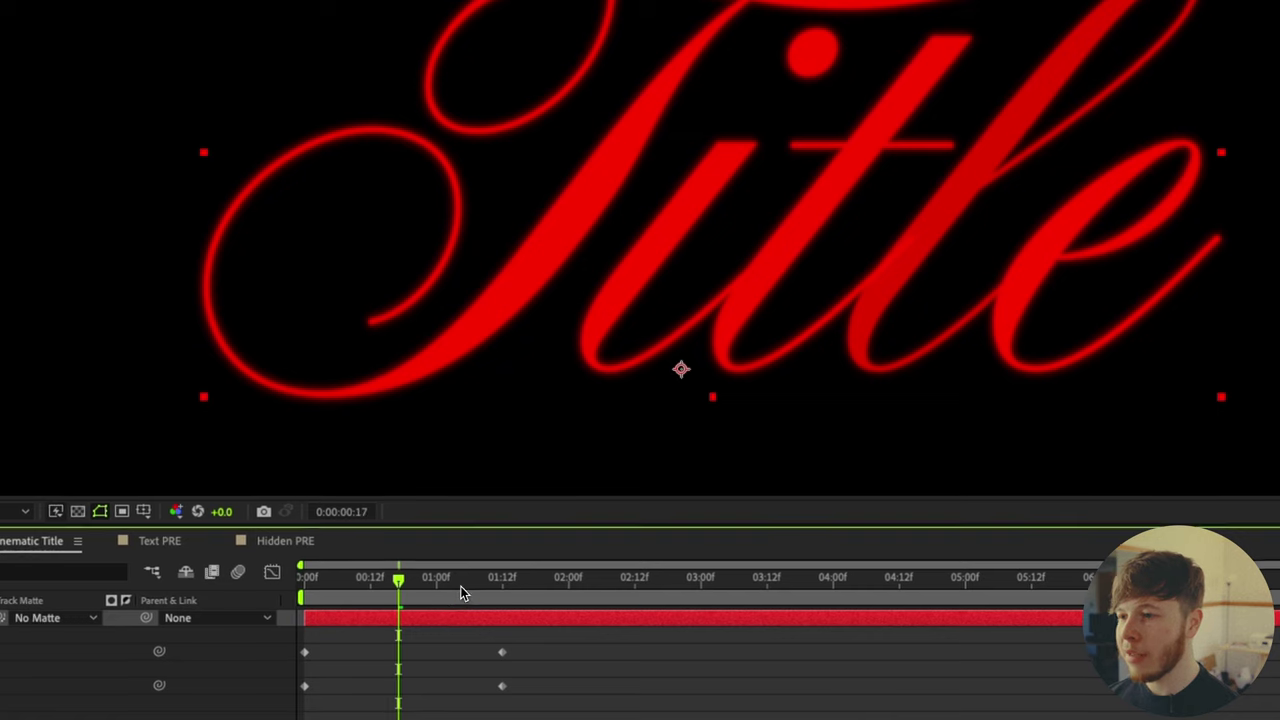
drag(460, 586, 684, 584)
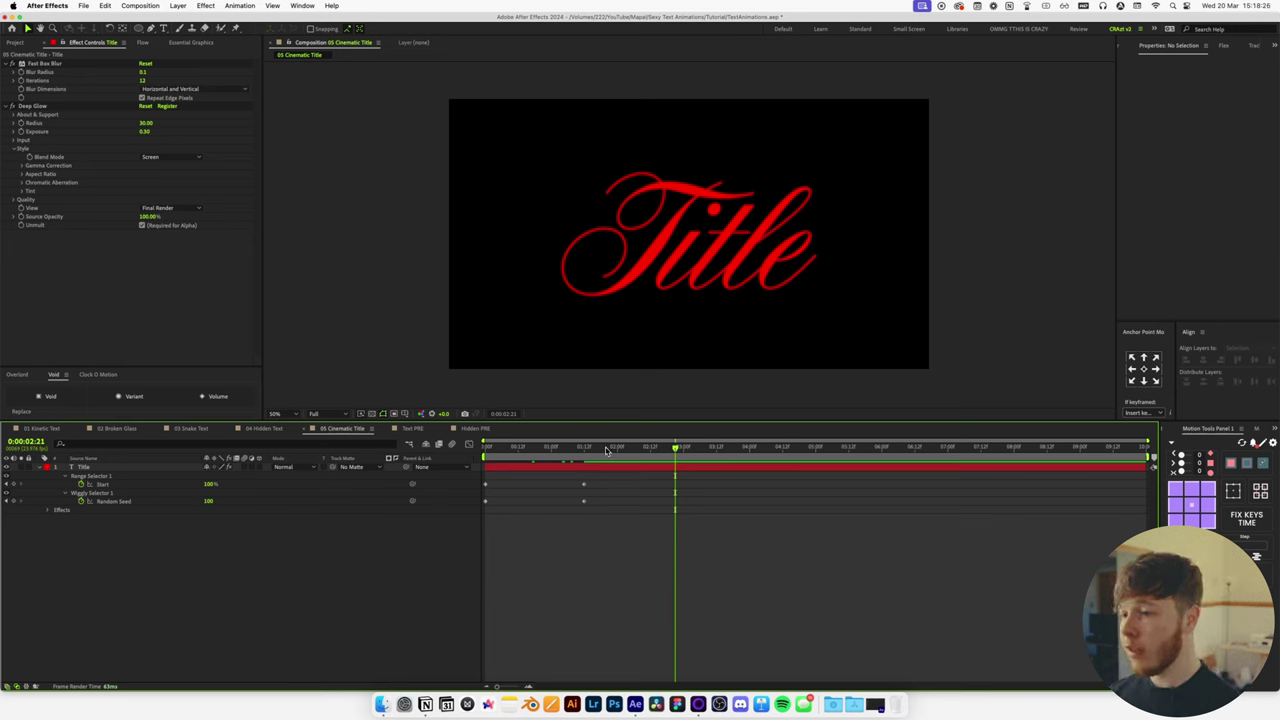
Duplicate the Title layer at the start of the composition and show the duplicate's keyframed properties.
drag(515, 447, 455, 485)
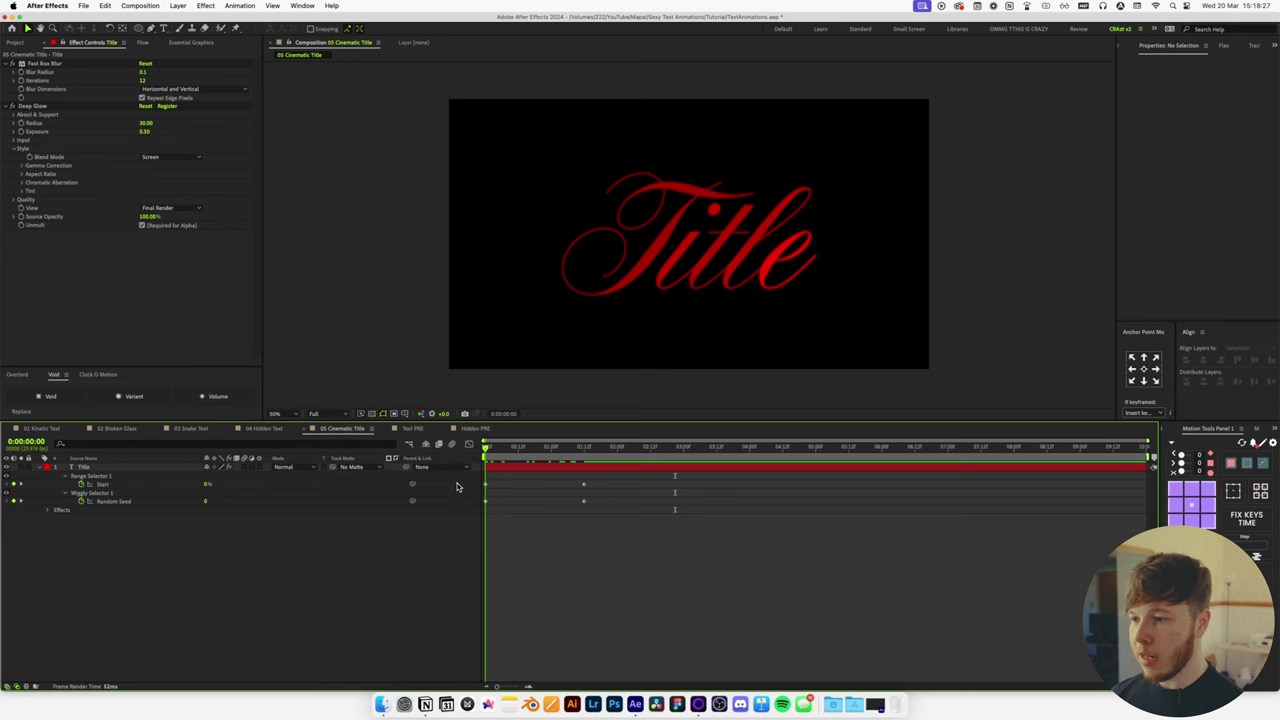
click(103, 468)
key(super+d)
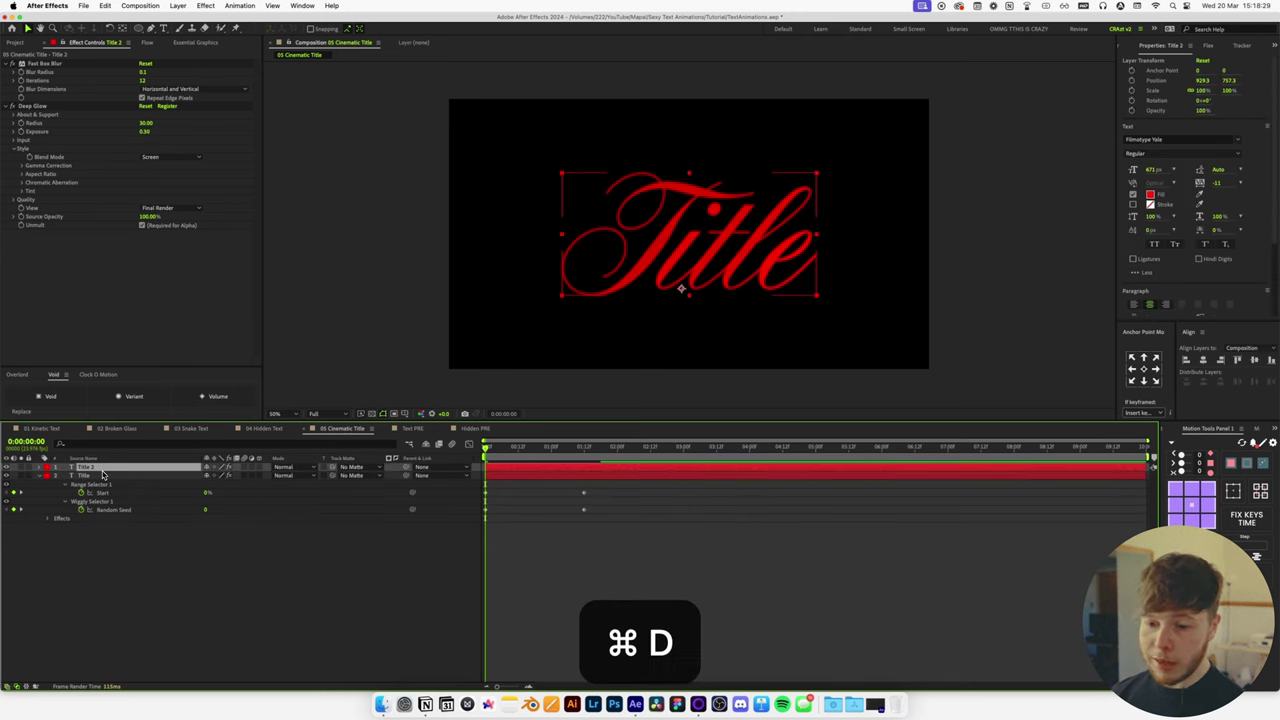
key(u)
Time-reverse the Random Seed keyframes on the Title 2 layer.
click(110, 502)
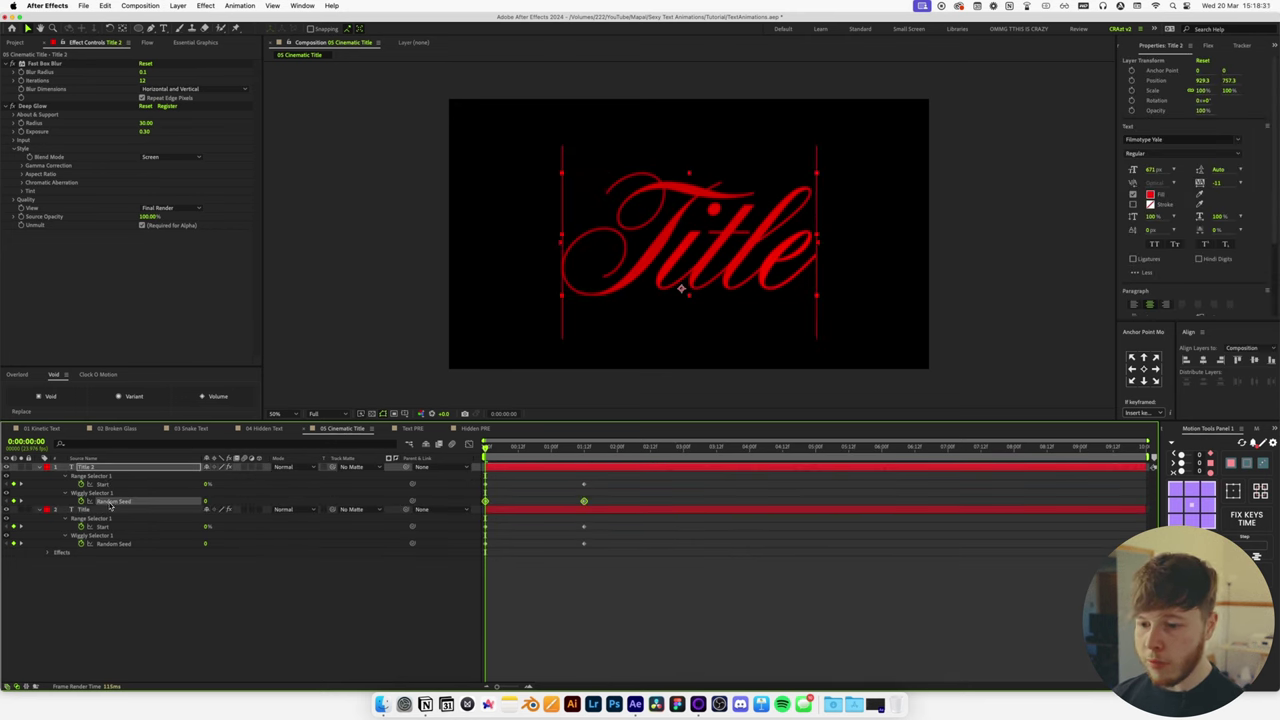
right_click(585, 503)
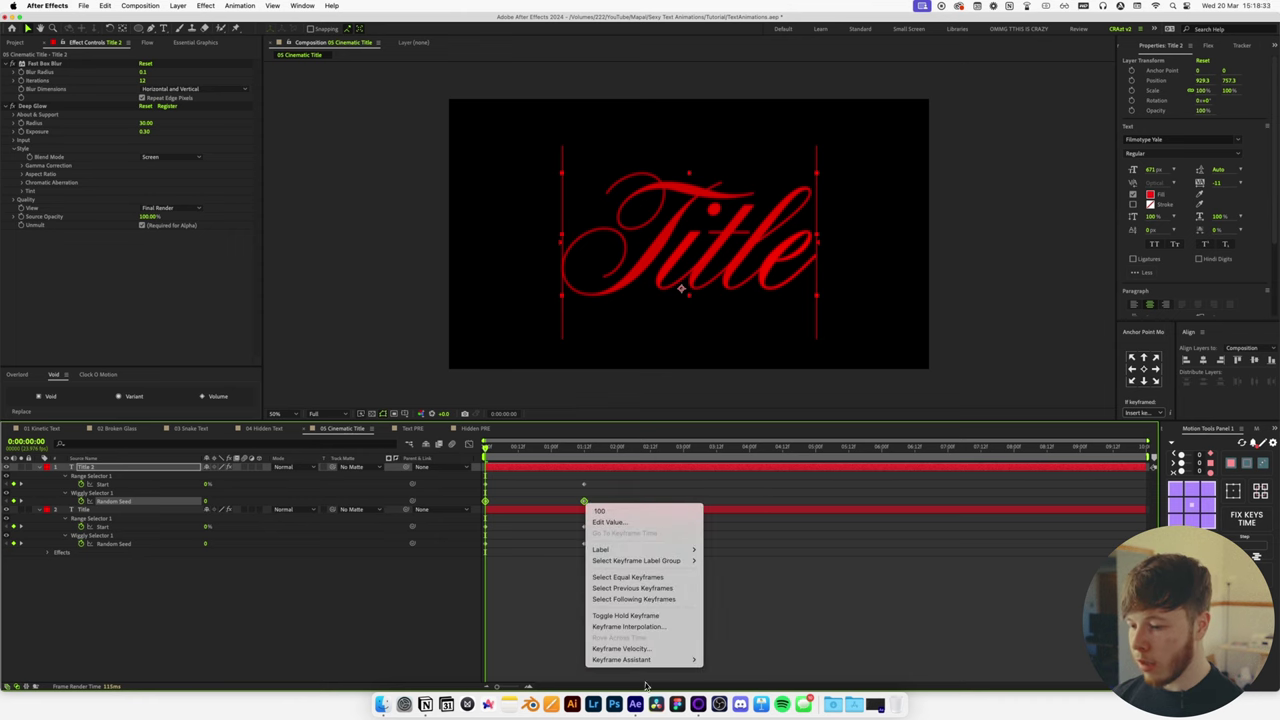
mouse_move(664, 660)
click(765, 680)
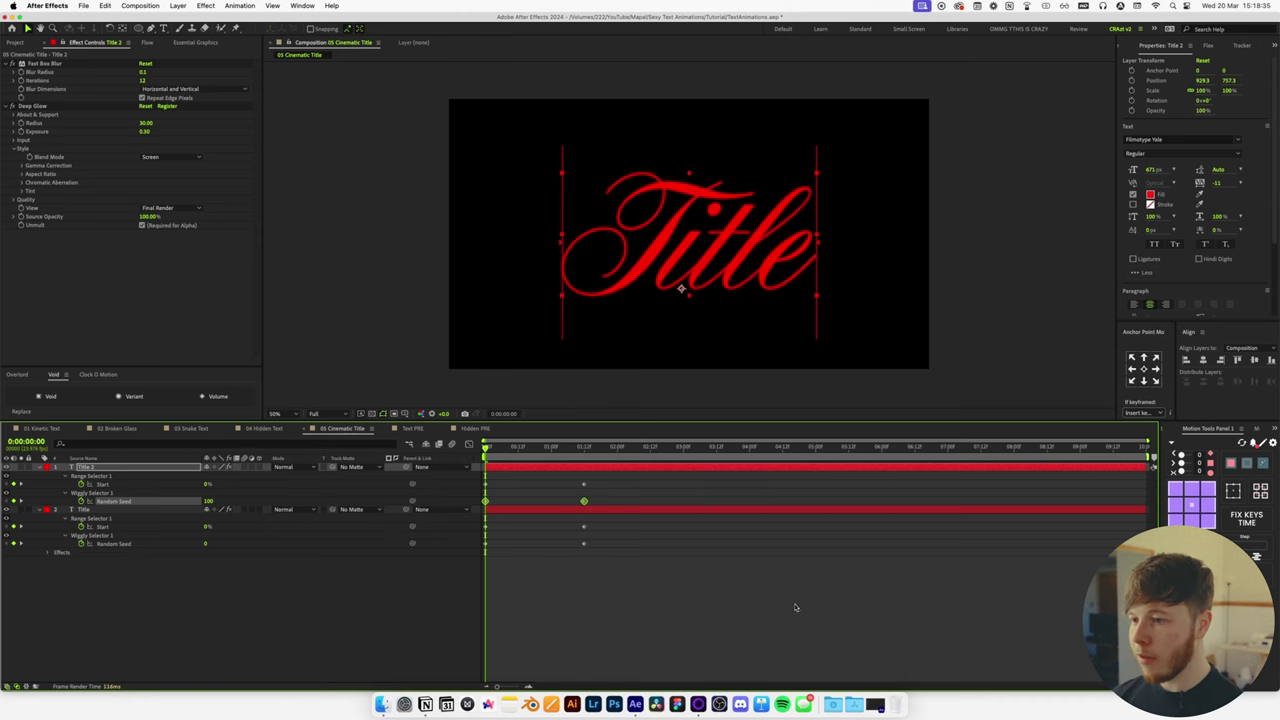
click(795, 606)
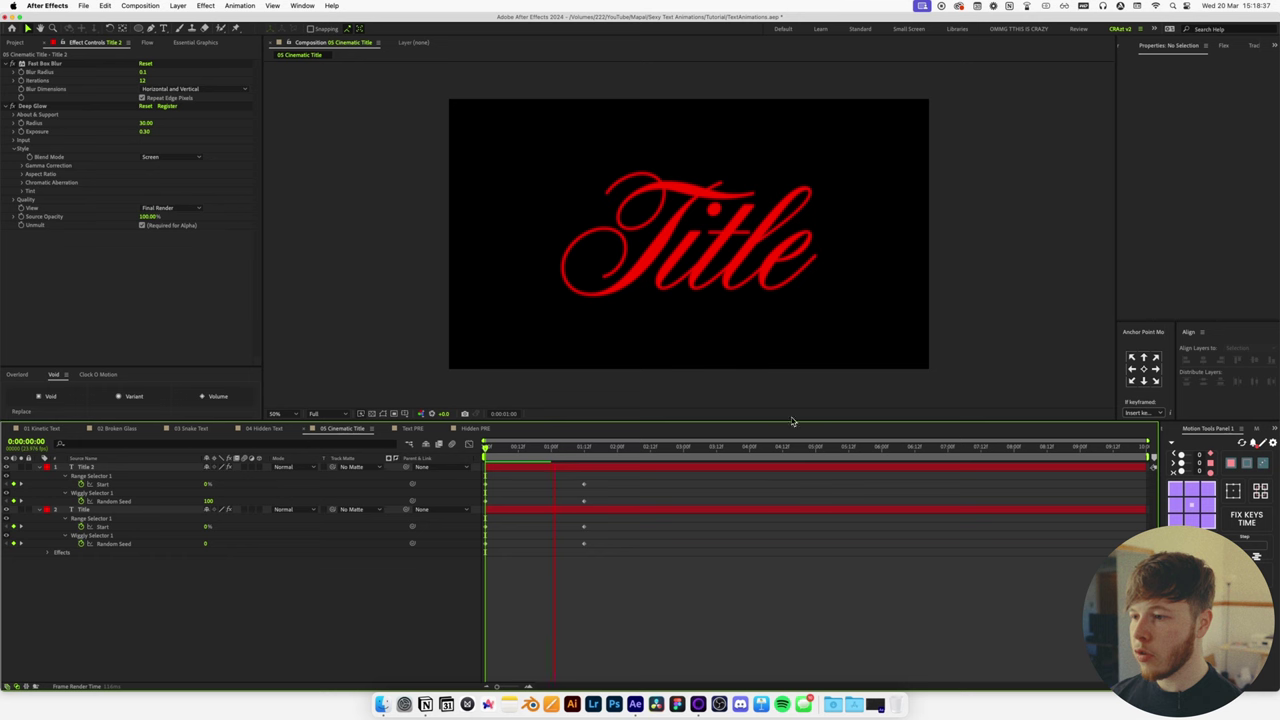
Play back the flicker animation of the two overlaid title layers.
click(733, 230)
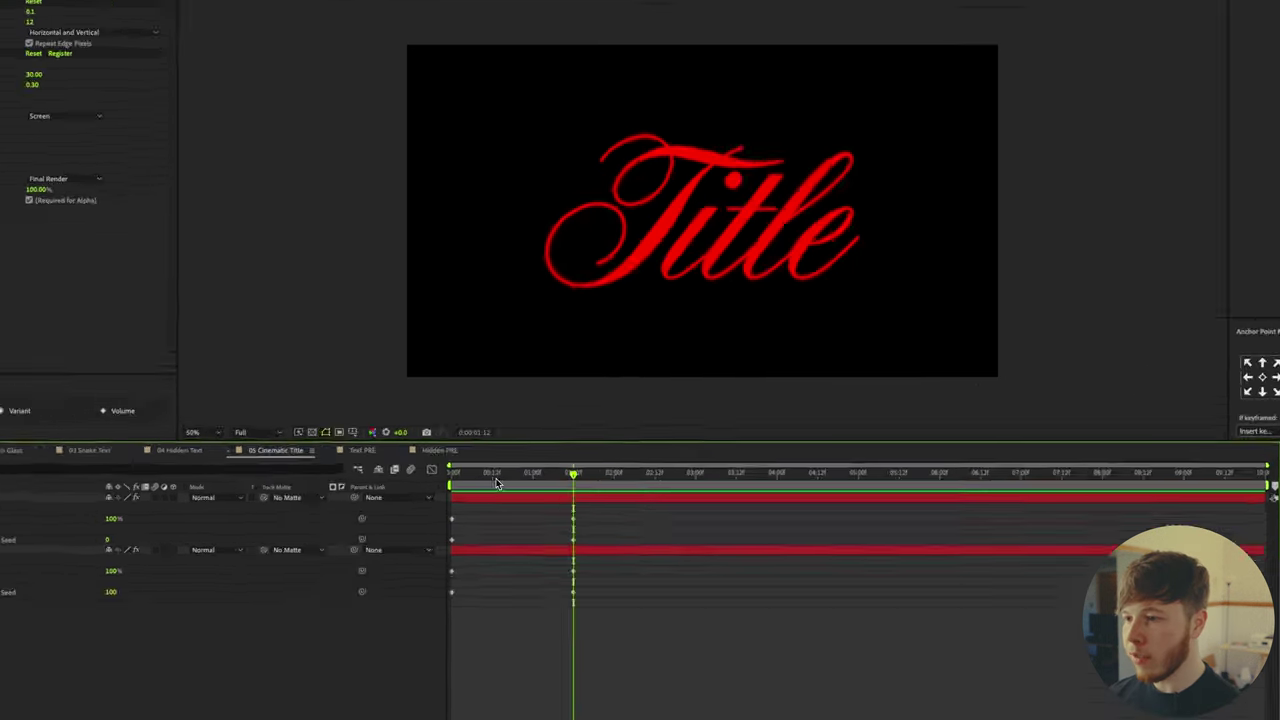
click(499, 448)
key(space)
drag(413, 608, 372, 608)
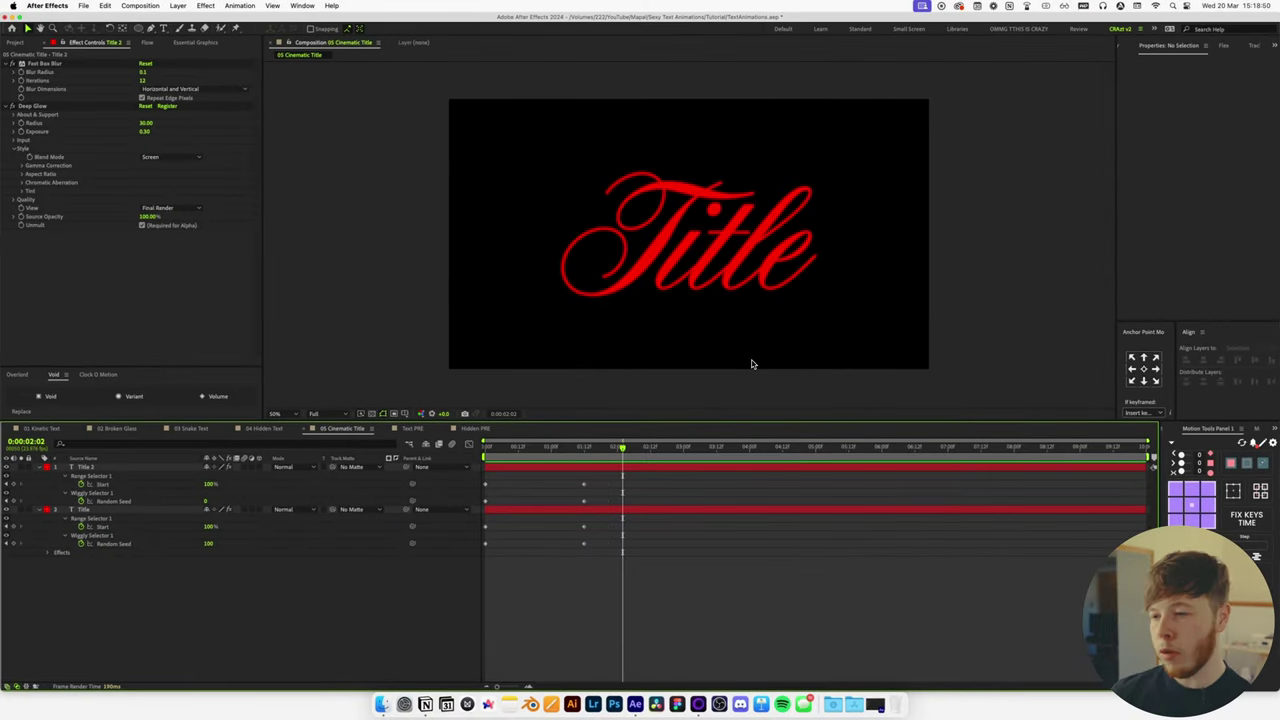
Collapse the title layers' properties and add a text layer reading DIR. BY MAPAL near the lower-left of the frame.
key(u)
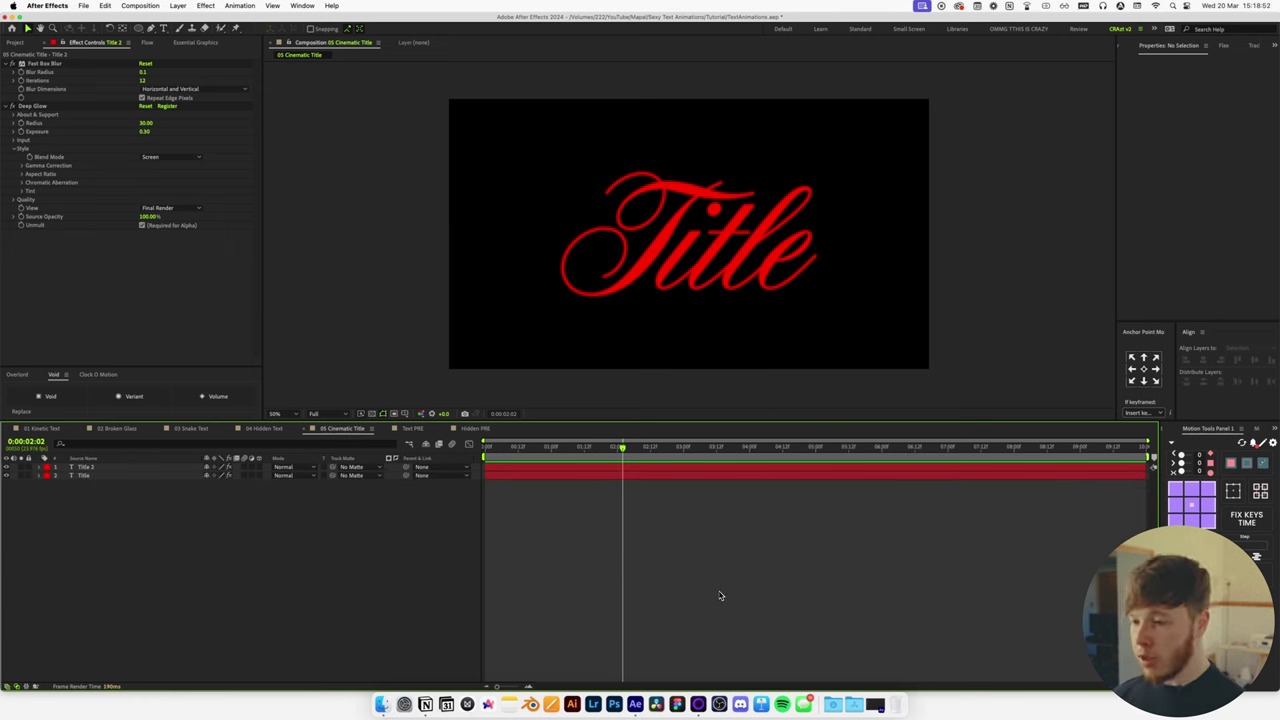
click(164, 28)
click(486, 351)
text(DR. BY MAPAL)
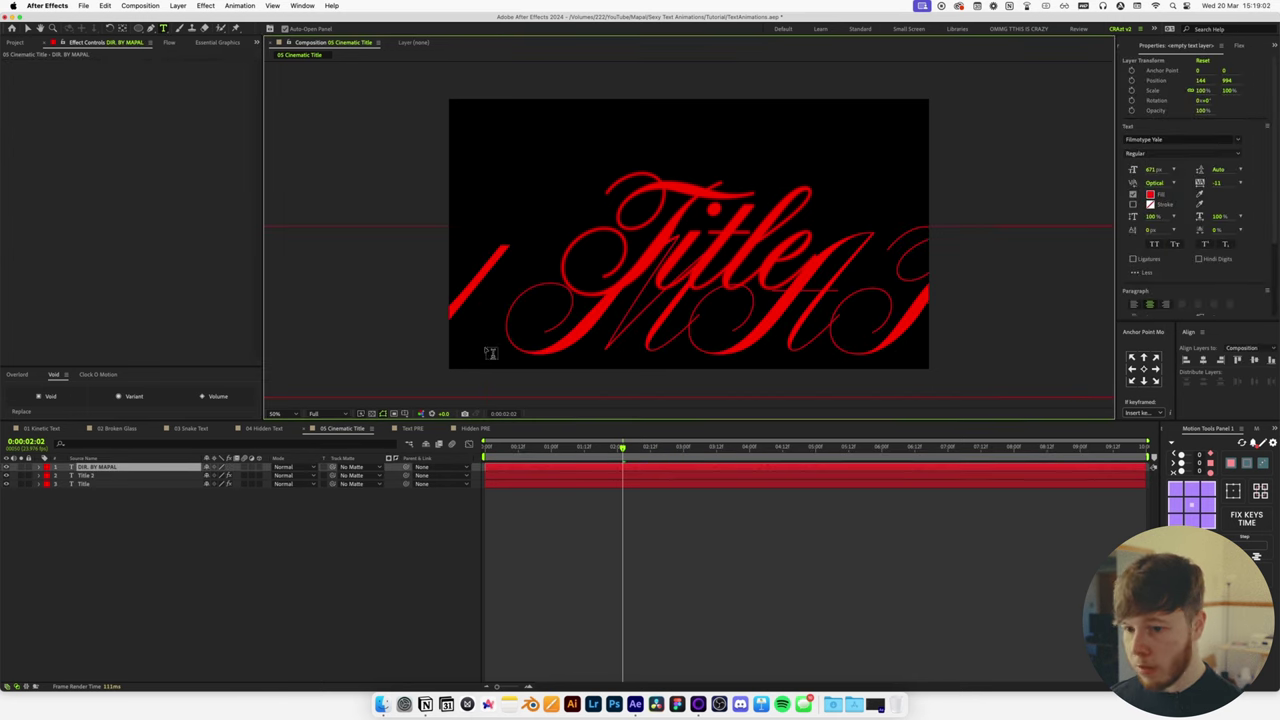
Set the DIR. BY MAPAL text's font to Dharma Gothic C Heavy.
click(1158, 141)
text(dhar)
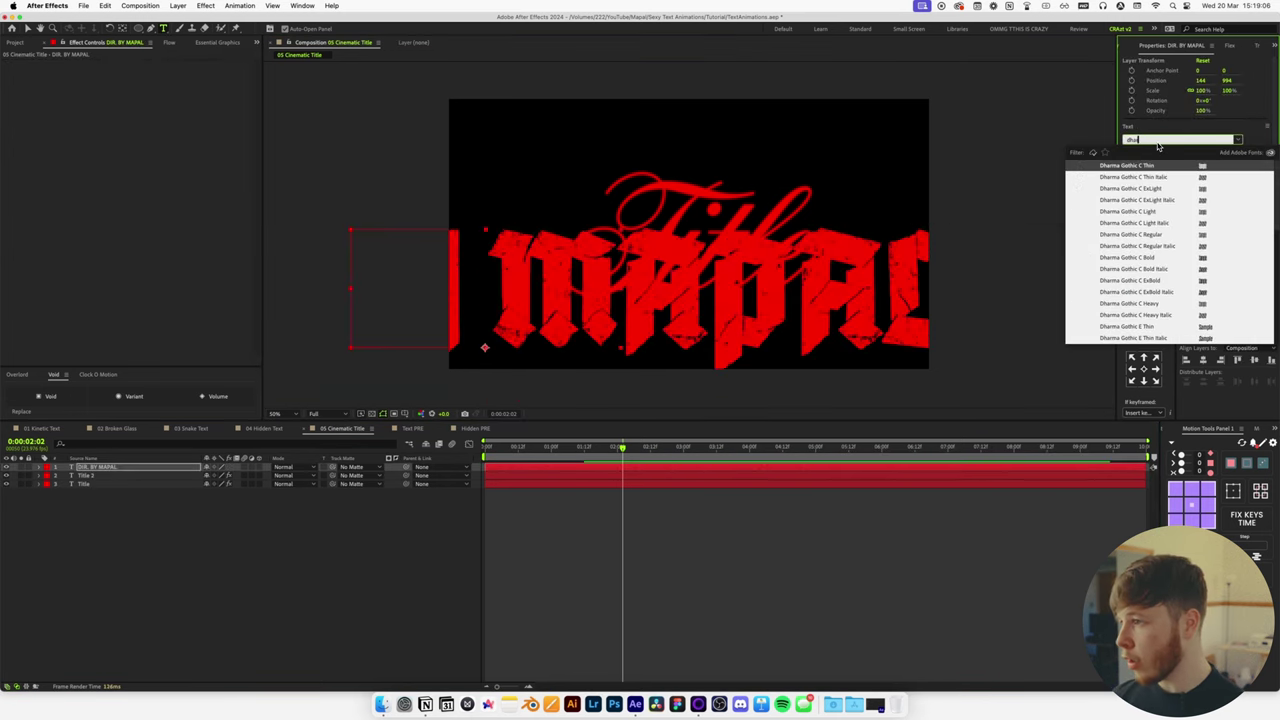
key(Down)
key(Down)
key(Down)
key(Down)
key(Down)
key(Down)
key(Down)
key(Down)
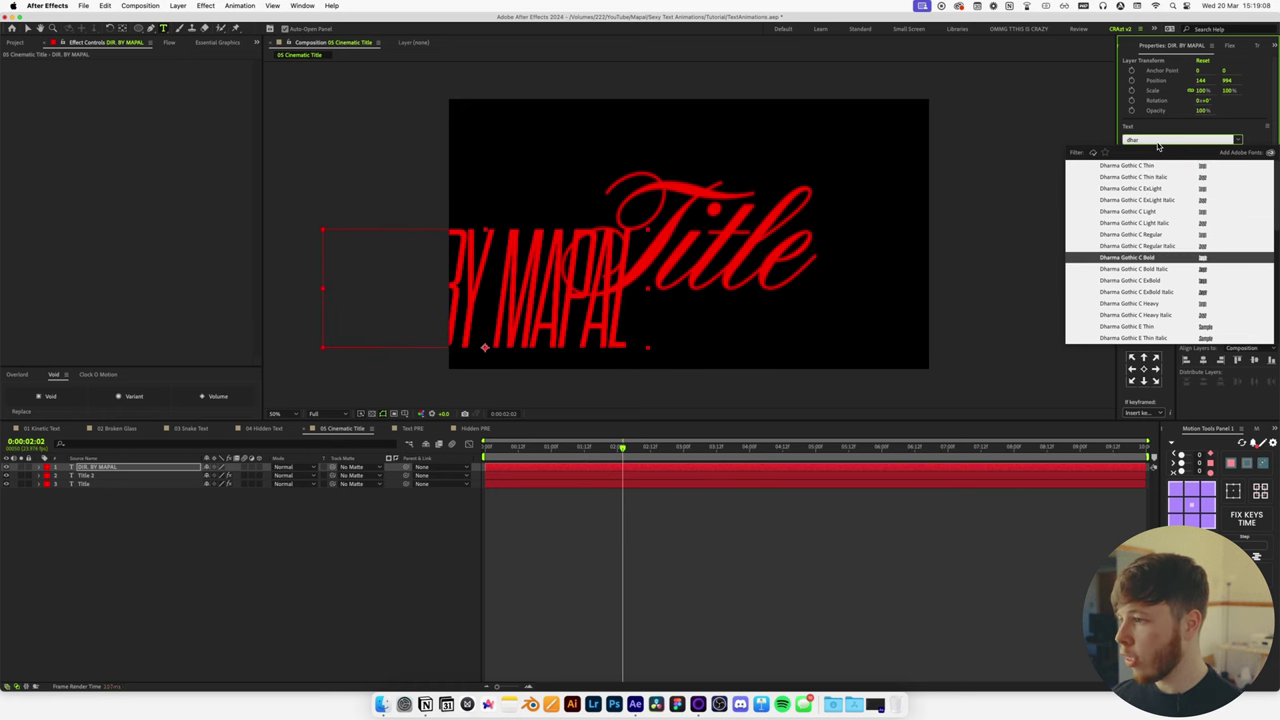
key(Down)
key(Return)
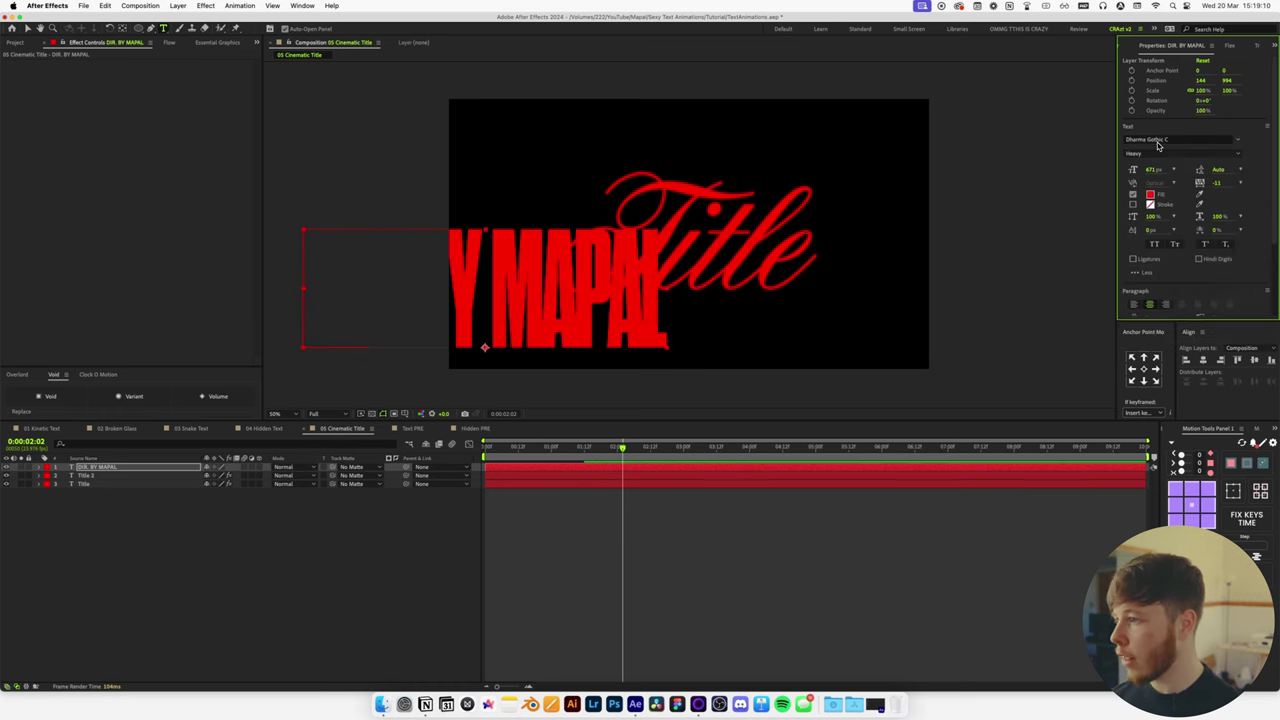
Reduce the DIR. BY MAPAL text to 66 px and duplicate it into a row of five credits along the bottom of the frame.
drag(1153, 176, 893, 212)
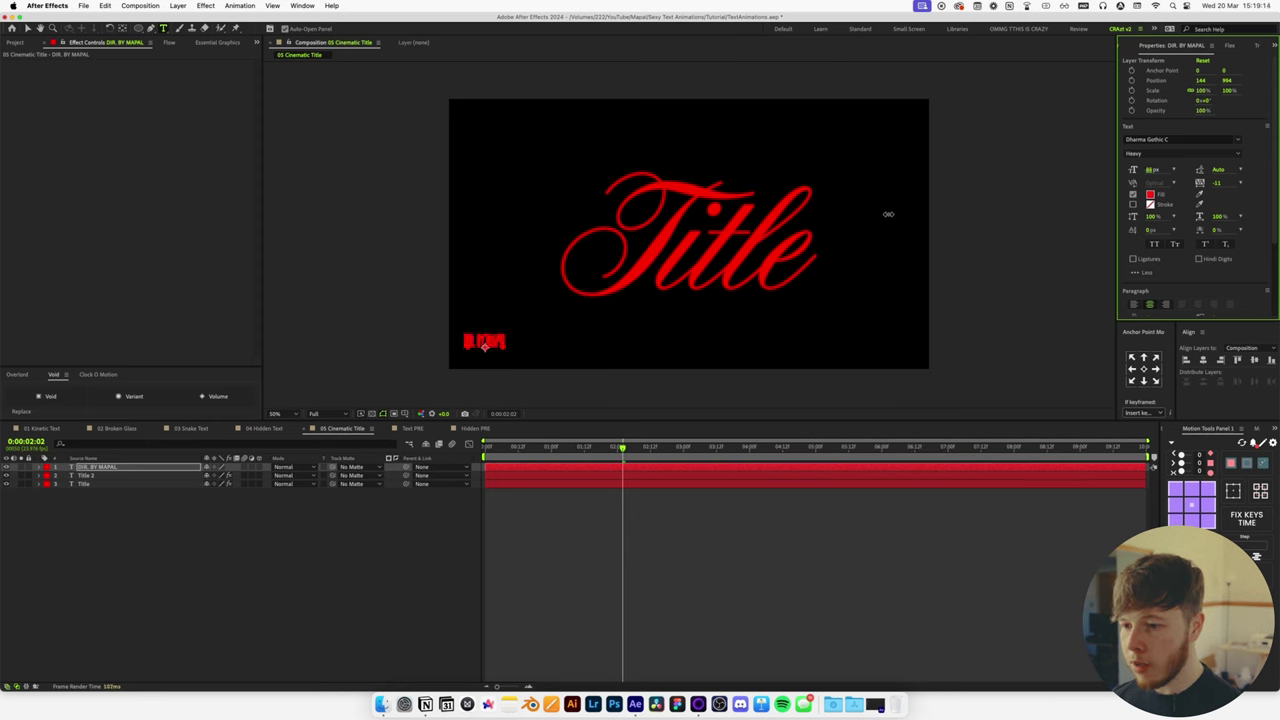
drag(498, 345, 575, 350)
key(super+d)
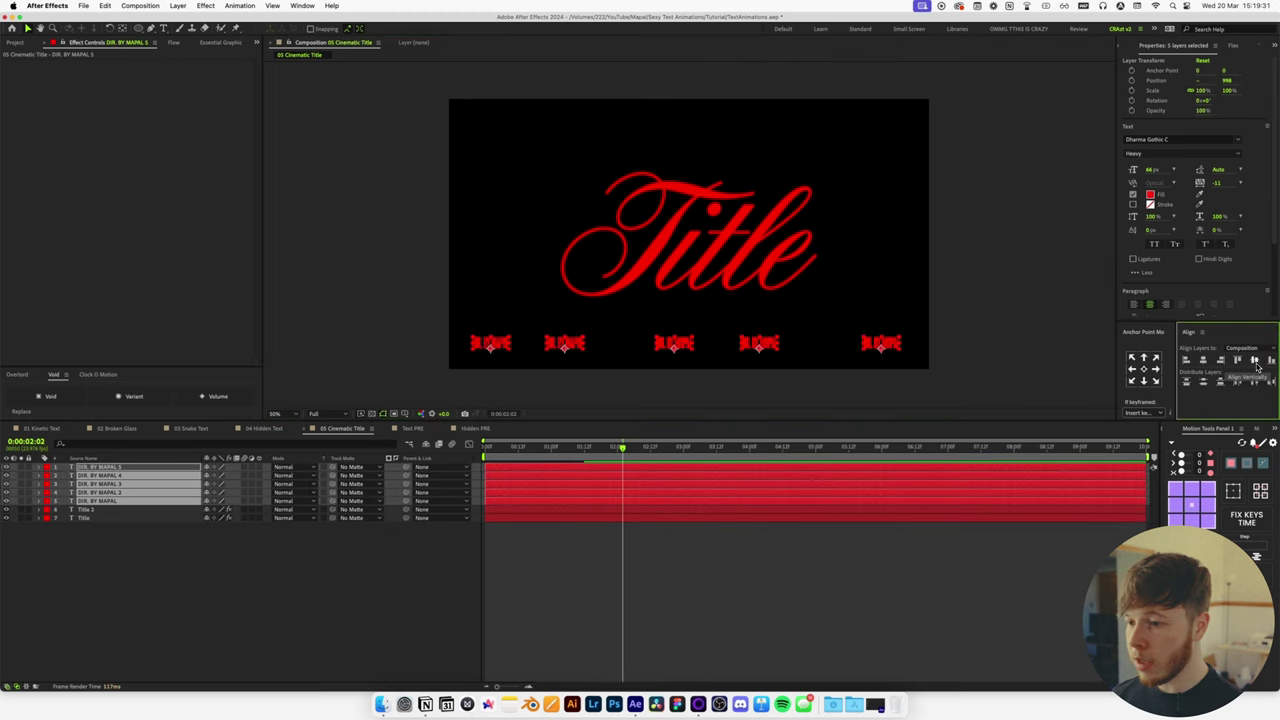
Distribute the five credits evenly in the horizontal direction, relative to the selection, and place the row at the bottom of the frame.
click(1256, 364)
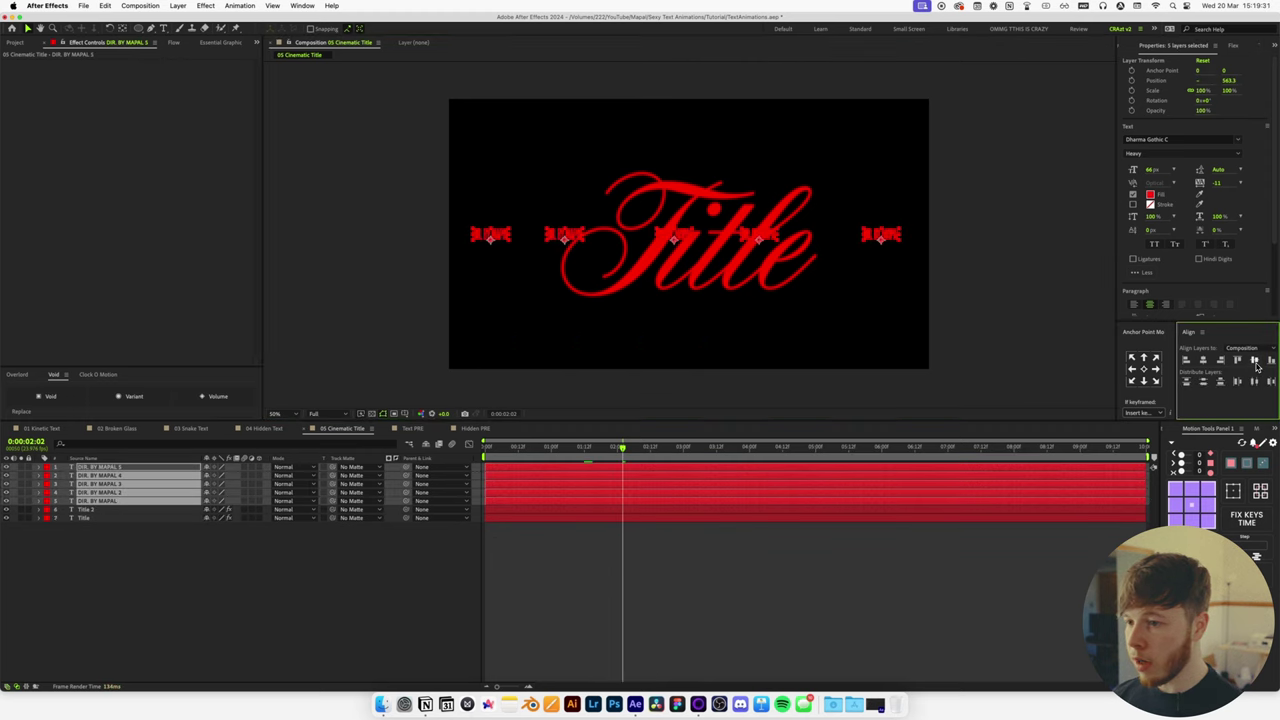
click(1240, 348)
click(1239, 364)
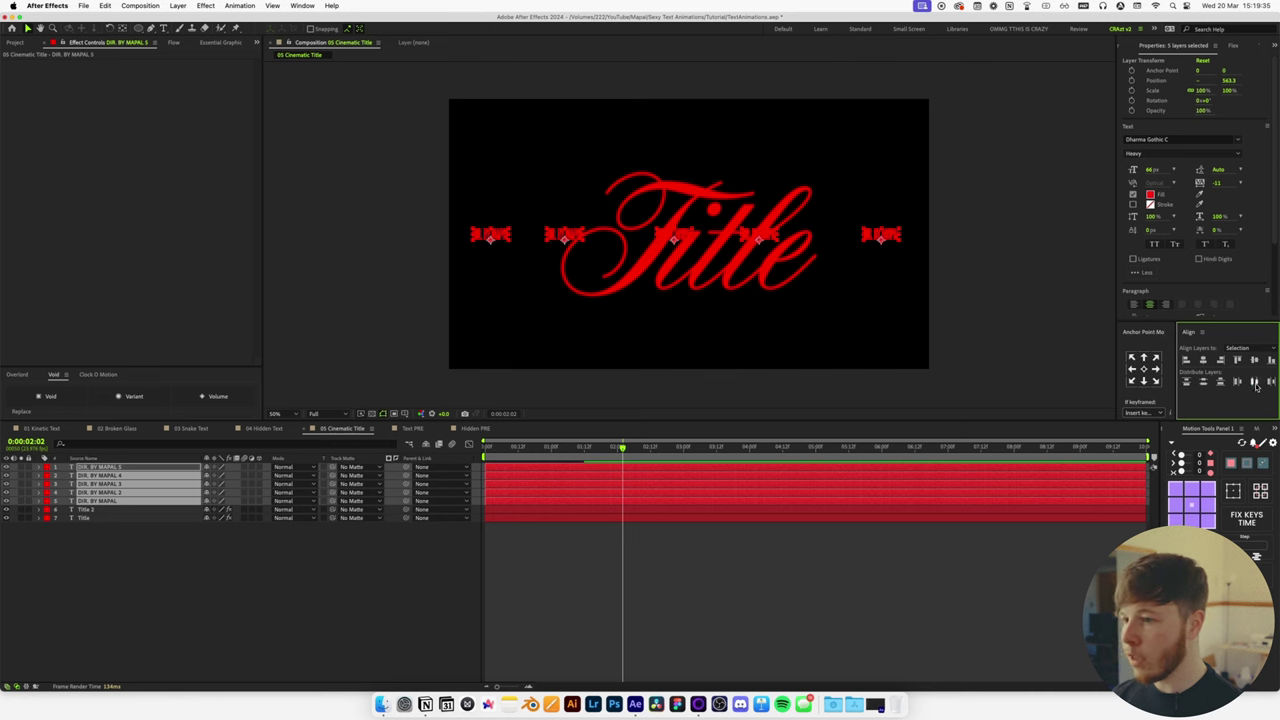
click(1255, 383)
drag(501, 238, 515, 356)
click(774, 593)
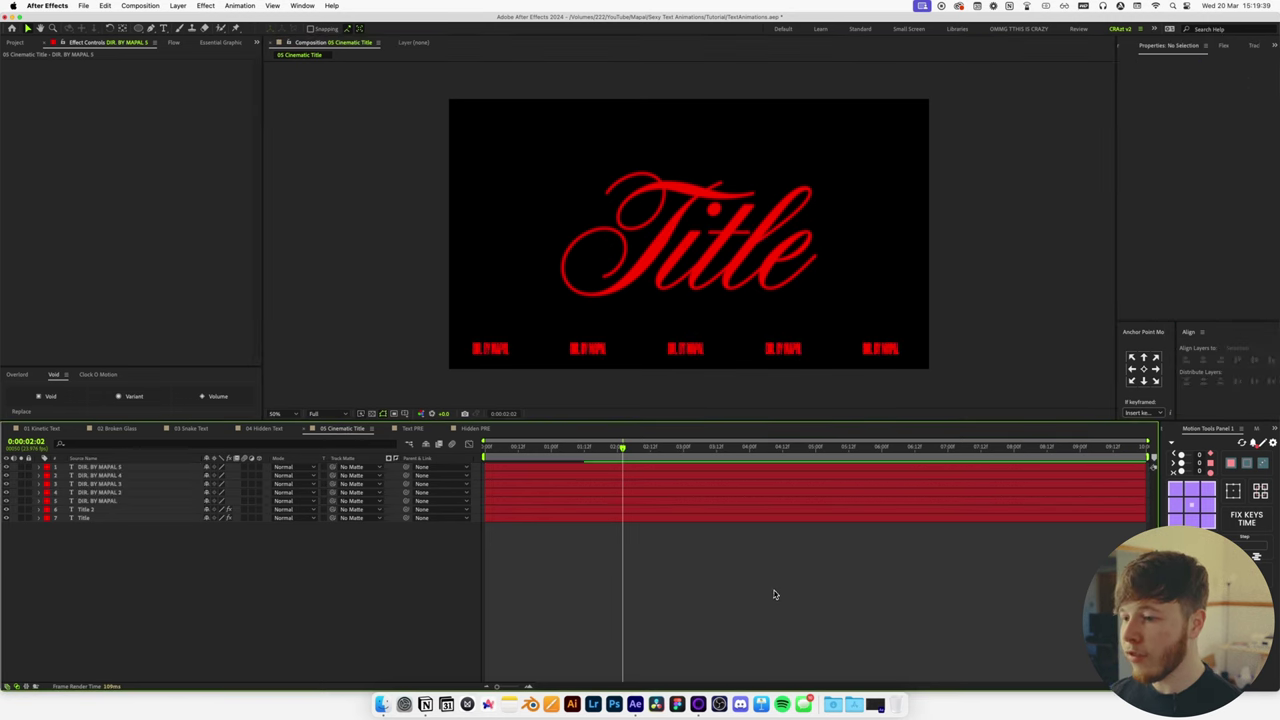
Set 05 Cinematic Title as the primary composition in Essential Graphics.
click(218, 43)
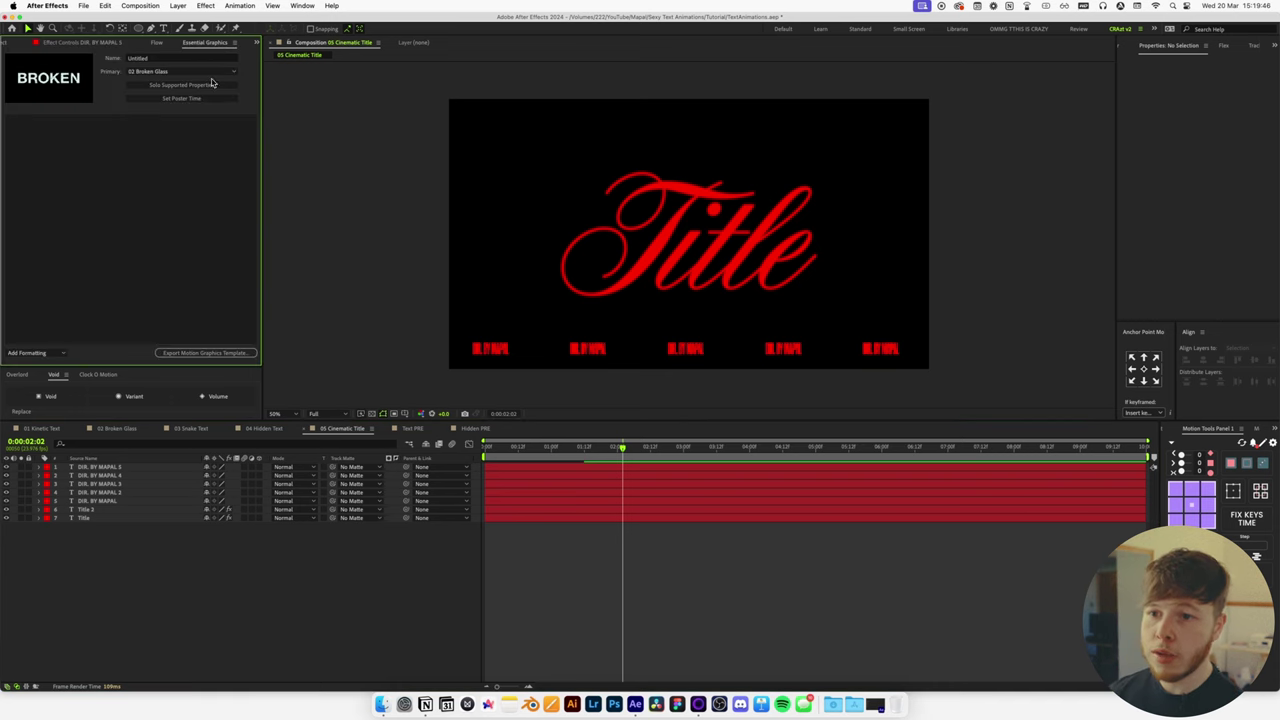
click(170, 72)
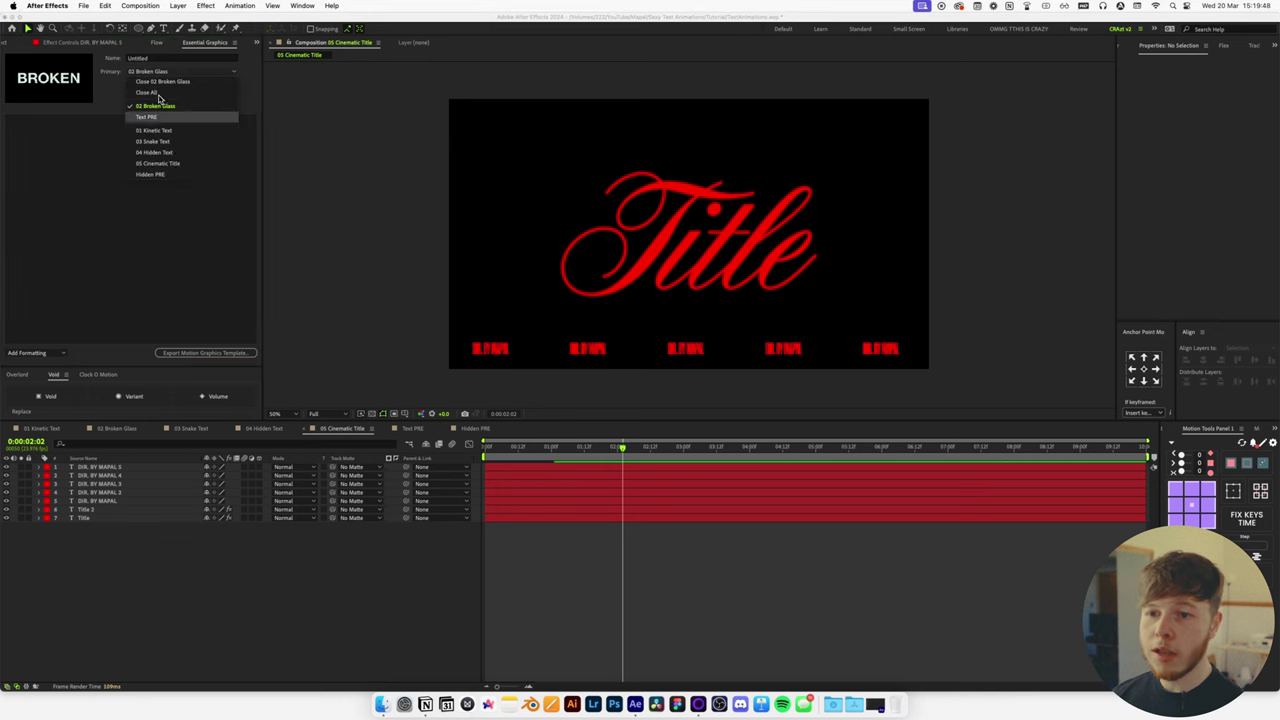
click(159, 164)
Expand the text properties of both title layers and link Title 2's Source Text to the Title layer's Source Text.
click(86, 518)
click(38, 518)
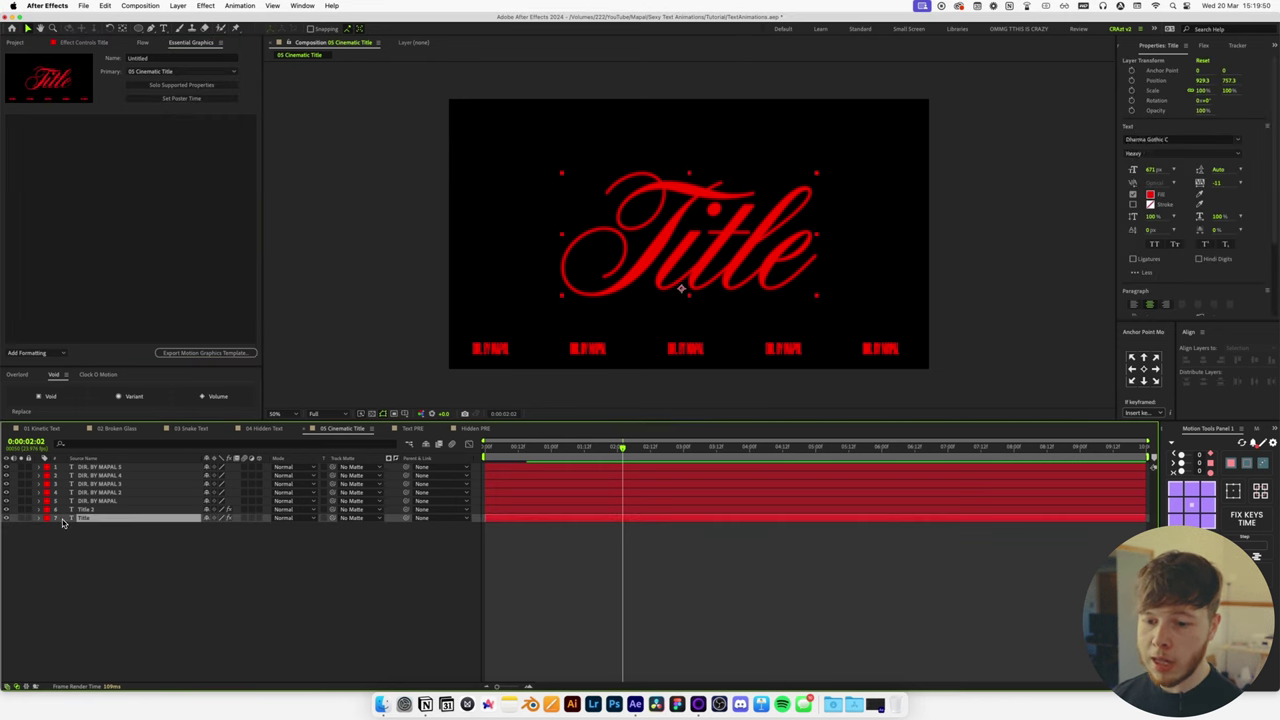
click(38, 509)
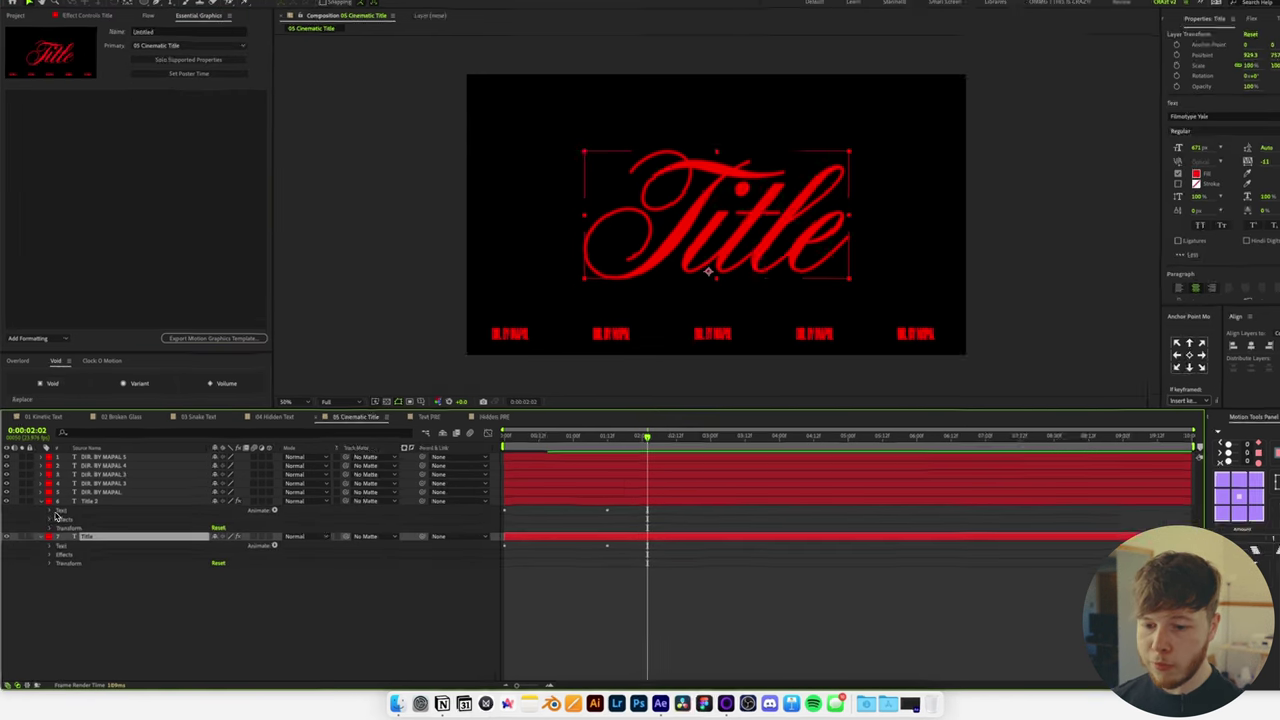
click(47, 518)
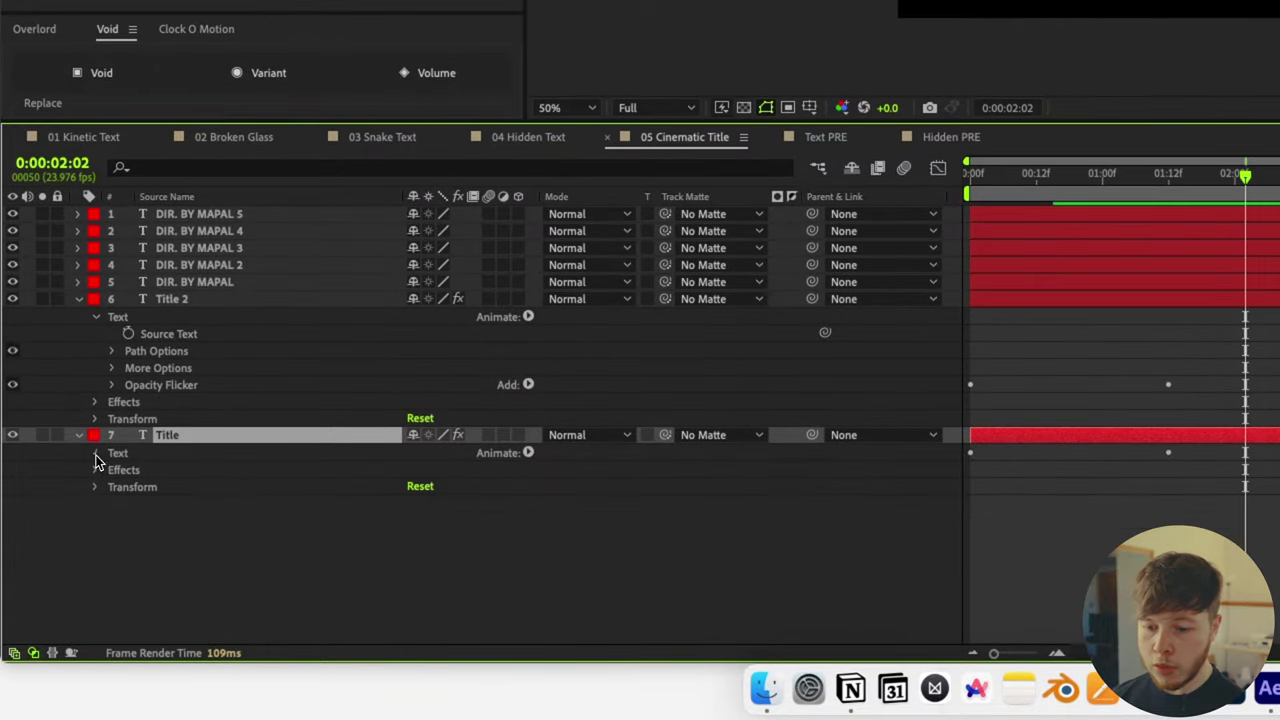
click(94, 453)
click(190, 338)
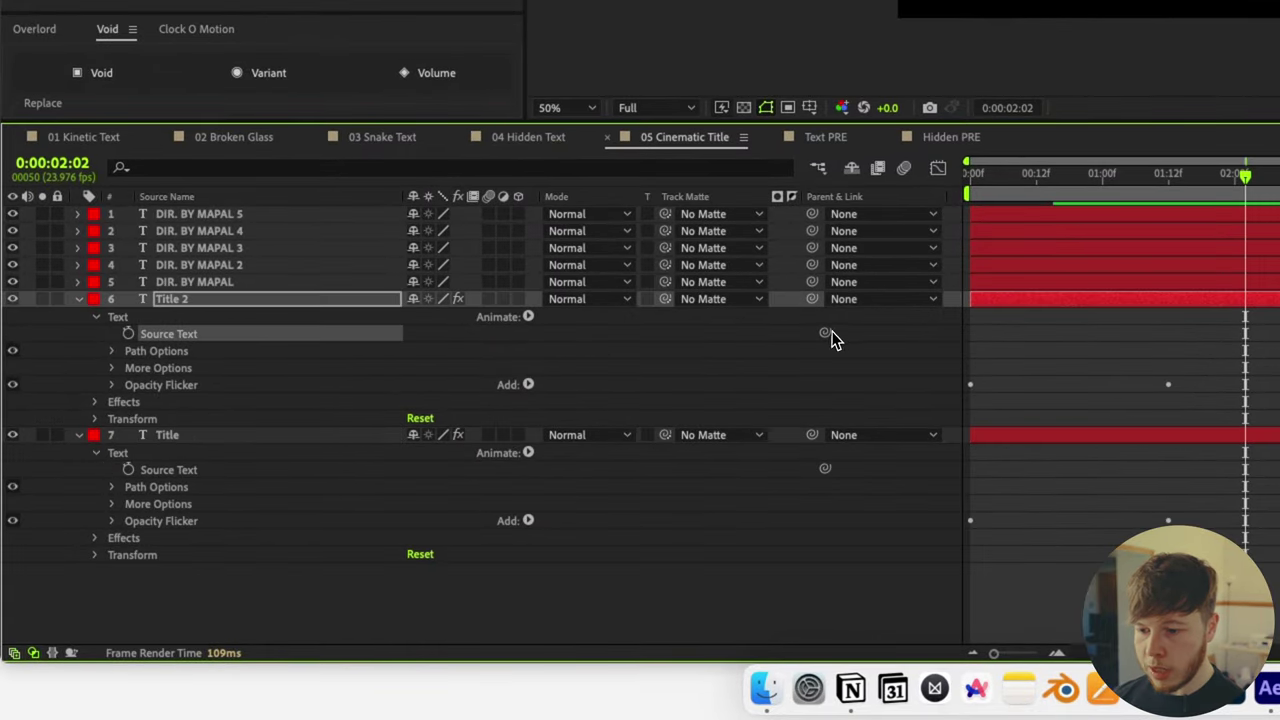
drag(826, 332, 181, 470)
Add the Title layer's Source Text to Essential Graphics and change its text to Like.
click(164, 550)
drag(173, 582, 177, 40)
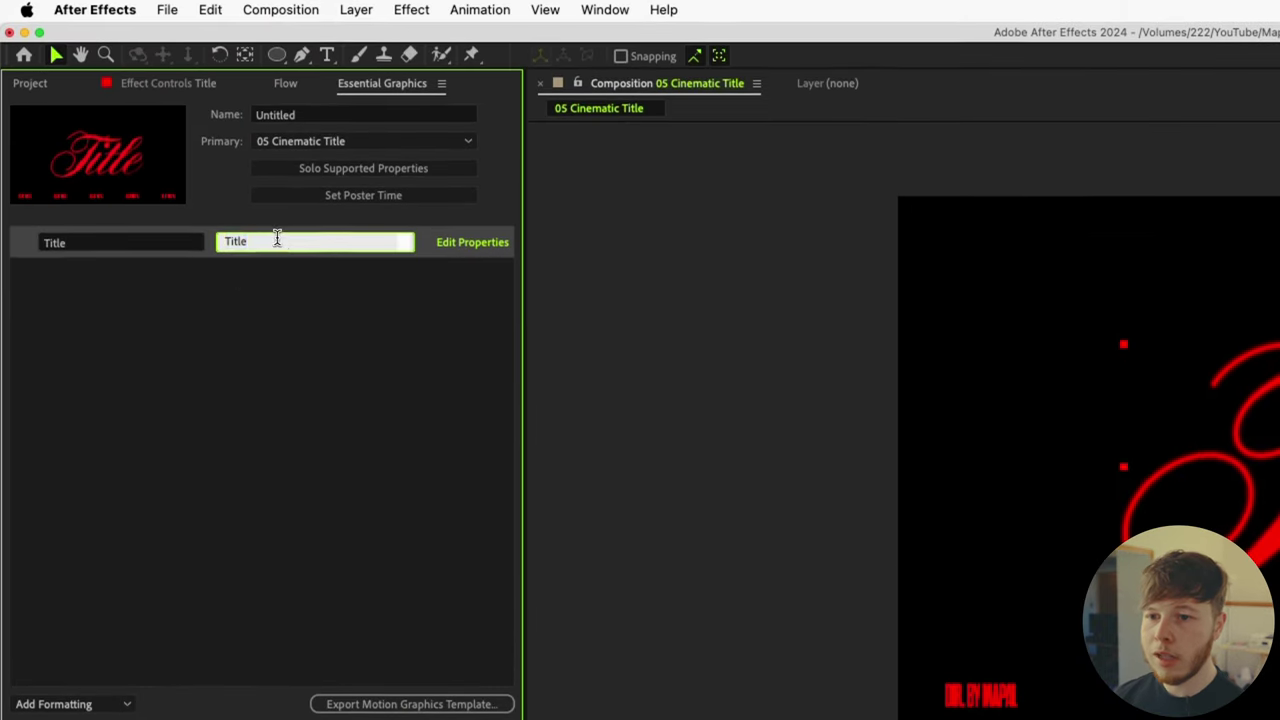
double_click(278, 220)
text(Like)
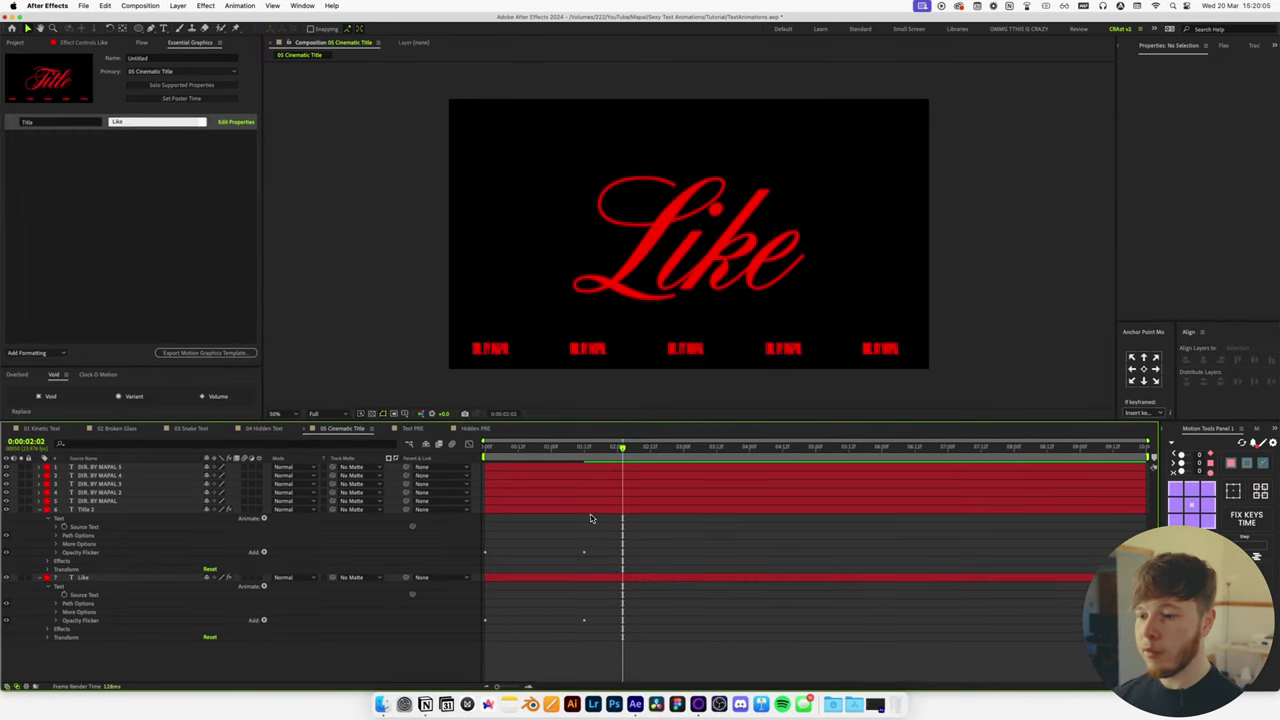
Toggle the Title 2 layer's visibility and play back the title animation from the start.
click(355, 507)
click(7, 509)
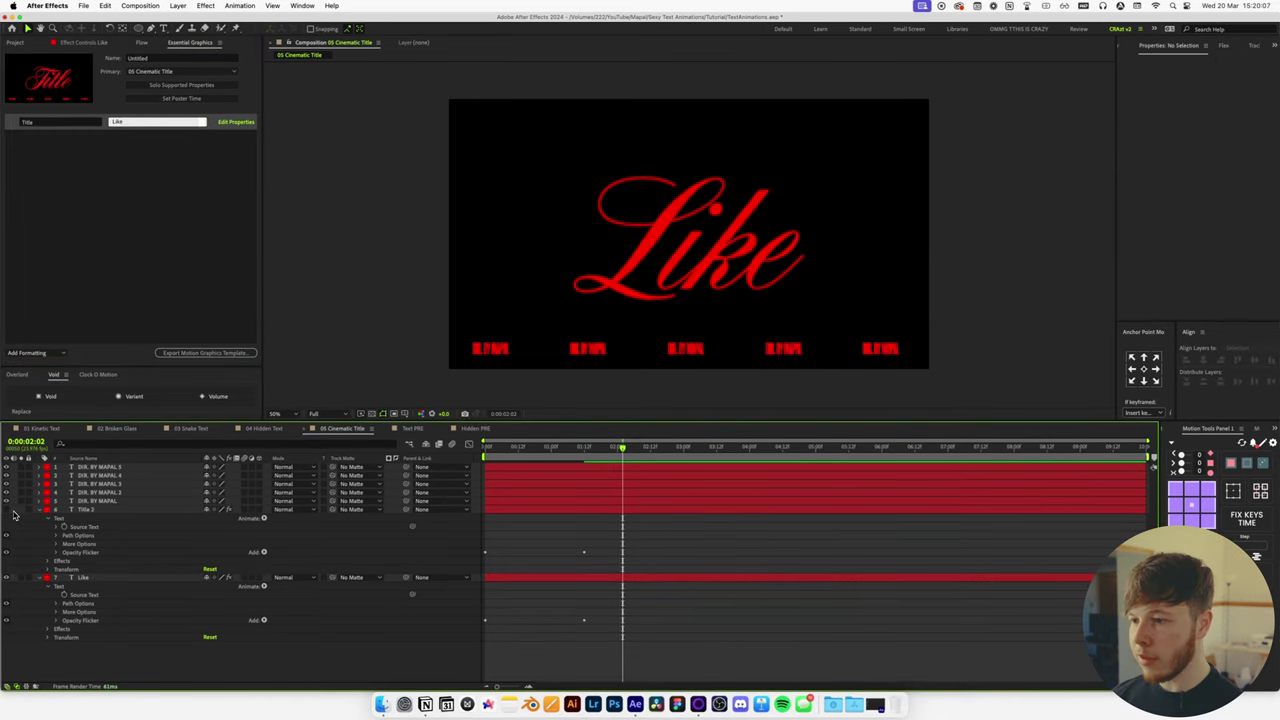
drag(540, 447, 438, 447)
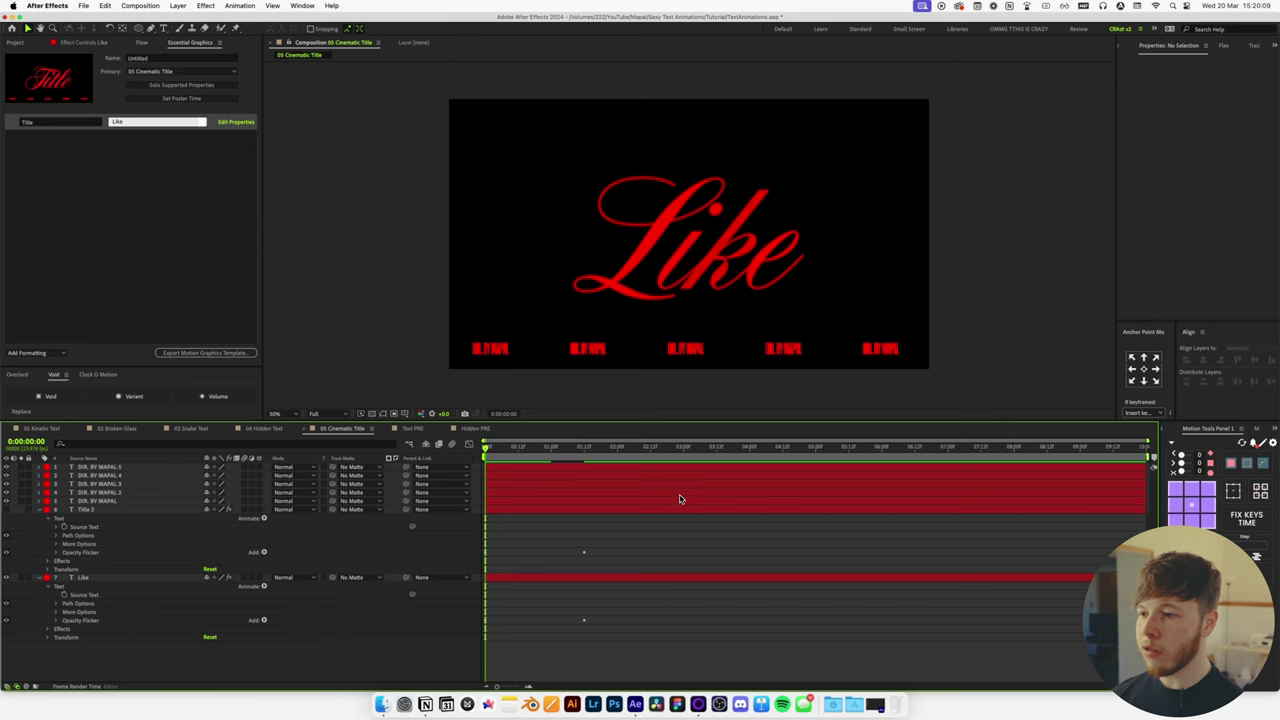
key(space)
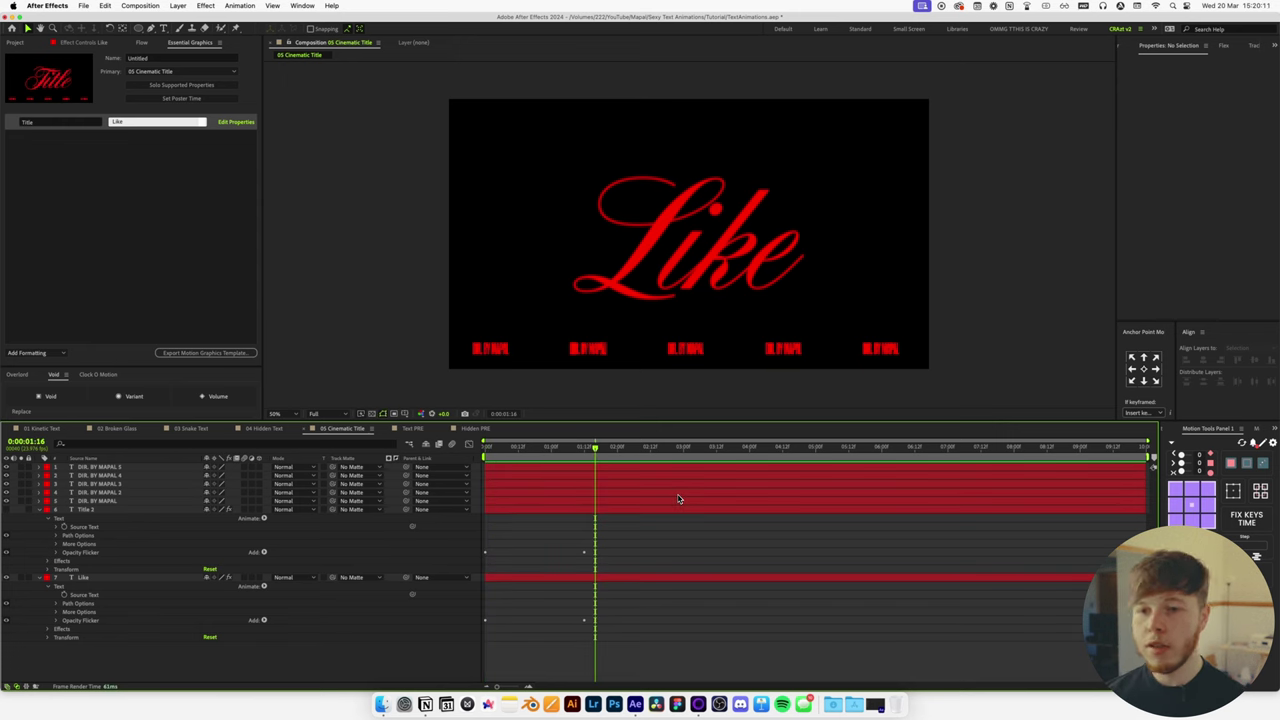